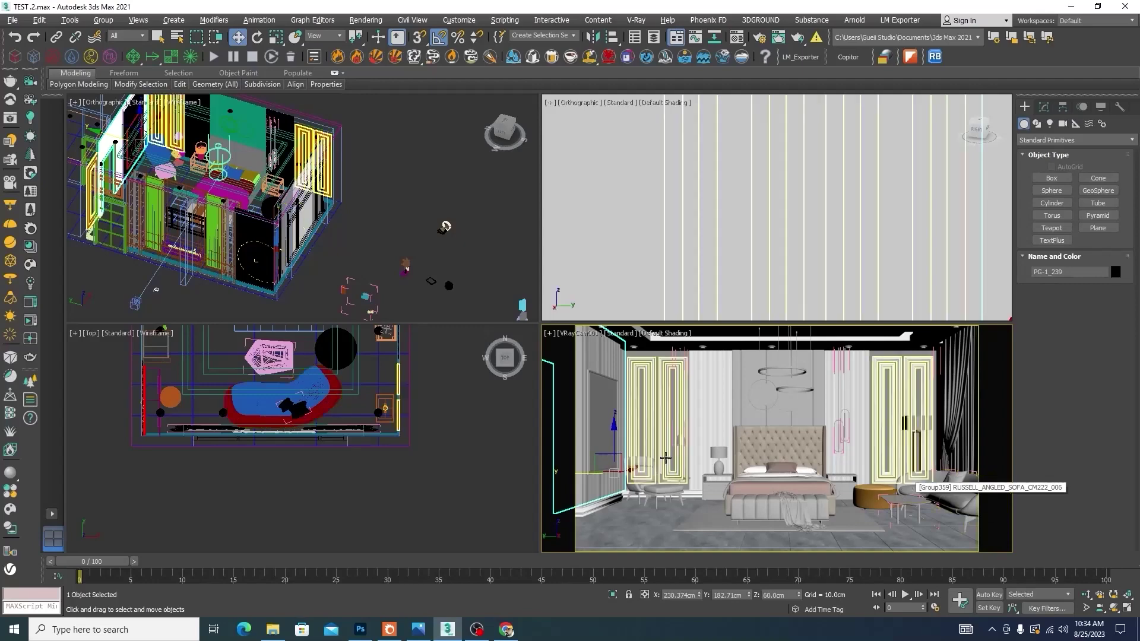
Step: Isolate the armchair and its footstool in the bedroom scene
{"action": "left_click", "coordinate": [640, 480]}
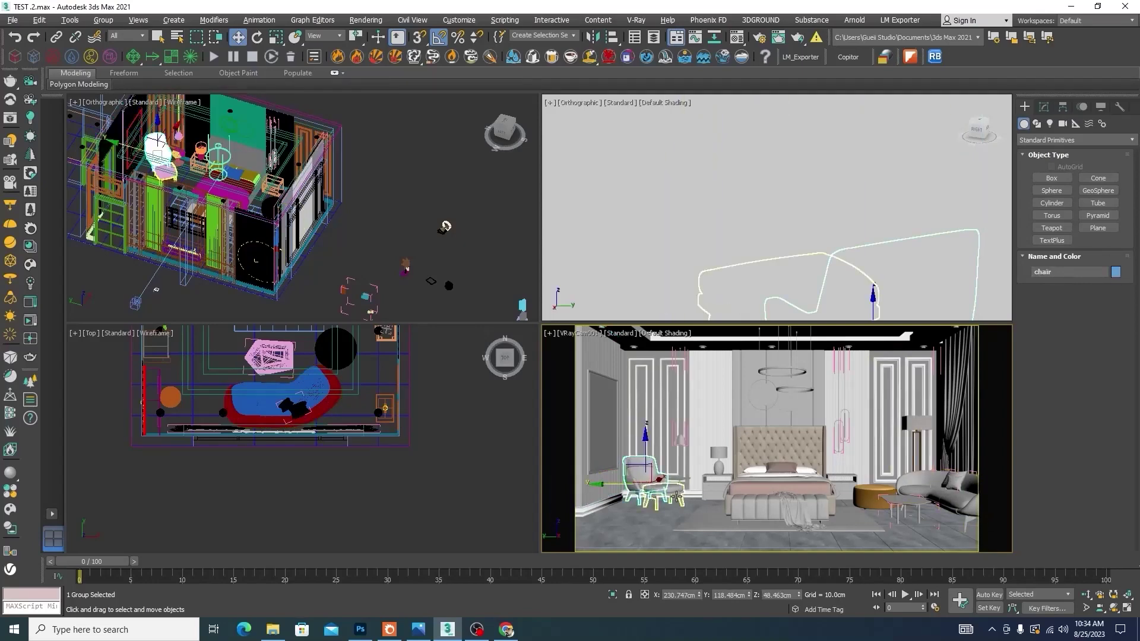
{"action": "left_click", "coordinate": [671, 493], "text": "ctrl"}
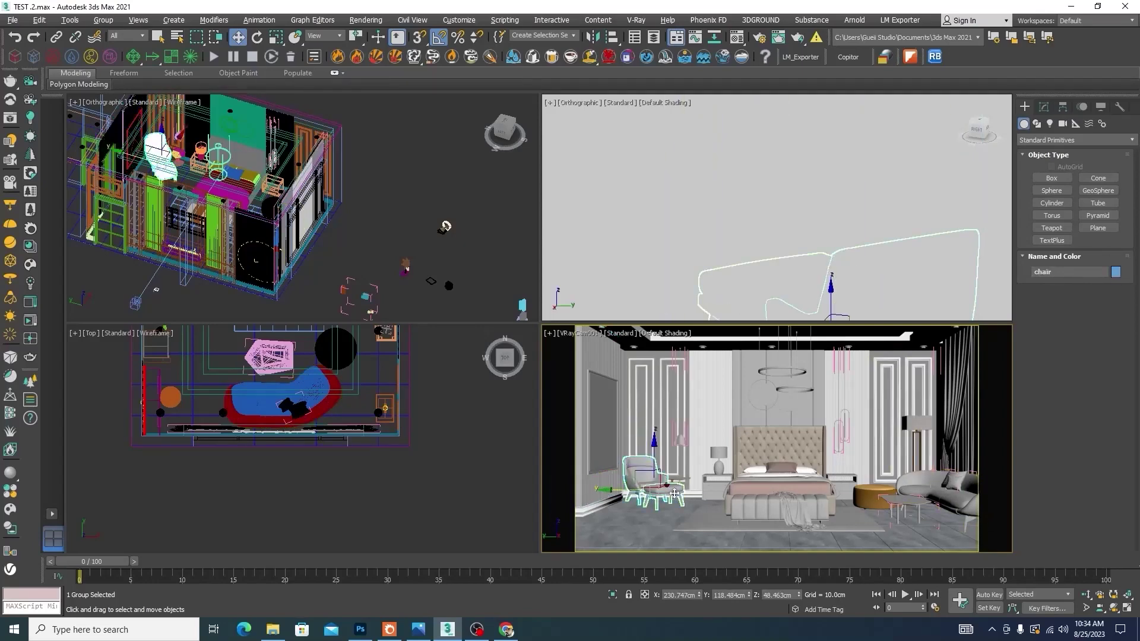
{"action": "left_click", "coordinate": [614, 595]}
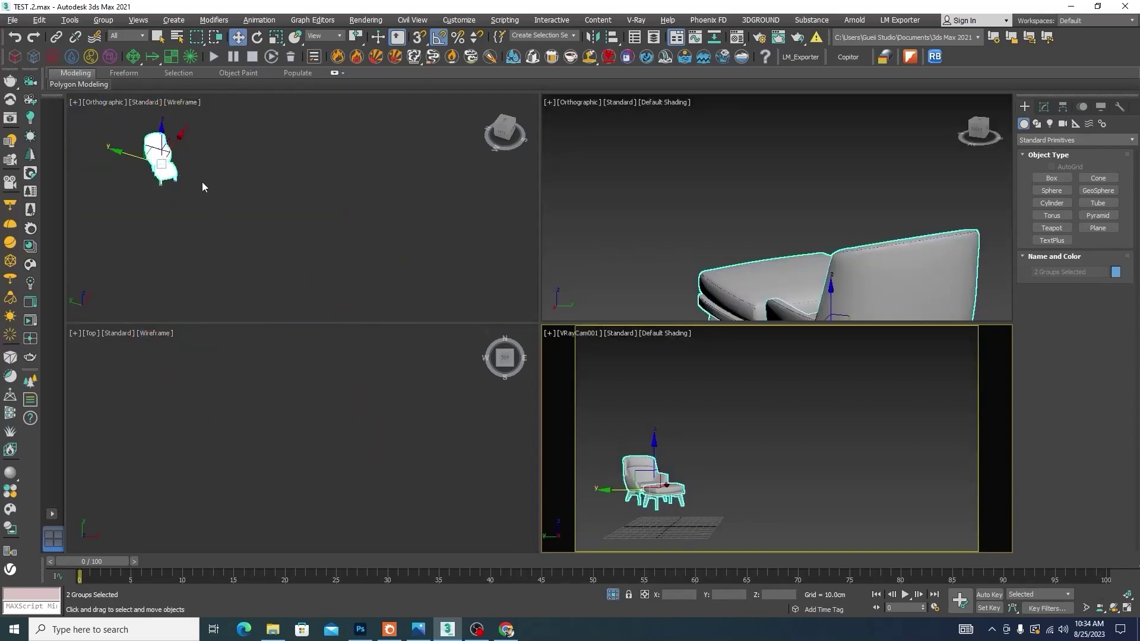
Step: Maximize the orthographic wireframe viewport on the isolated armchair and footstool and switch it to shaded display
{"action": "left_click", "coordinate": [202, 183]}
{"action": "key", "text": "alt+w"}
{"action": "scroll", "coordinate": [241, 194], "scroll_direction": "up", "scroll_amount": 5}
{"action": "scroll", "coordinate": [383, 327], "scroll_direction": "down", "scroll_amount": 4}
{"action": "middle_click_drag", "start_coordinate": [447, 360], "coordinate": [473, 326], "text": "alt"}
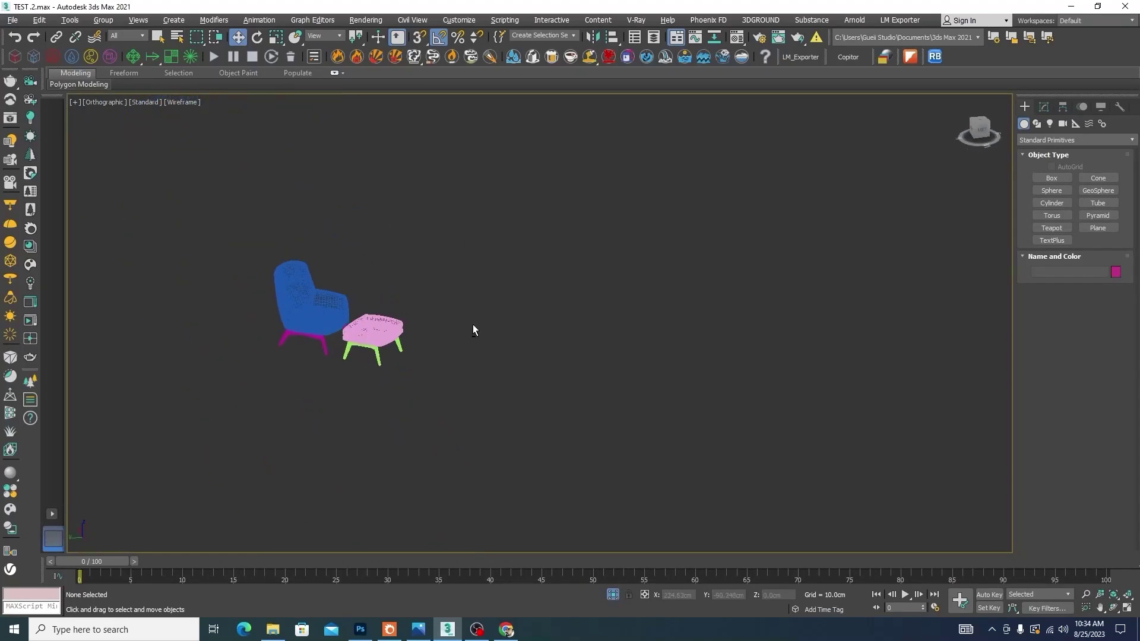
{"action": "key", "text": "F3"}
{"action": "scroll", "coordinate": [291, 307], "scroll_direction": "up", "scroll_amount": 4}
Step: Open the armchair and footstool groups and select the armchair's upholstered body
{"action": "left_click_drag", "start_coordinate": [308, 178], "coordinate": [607, 352]}
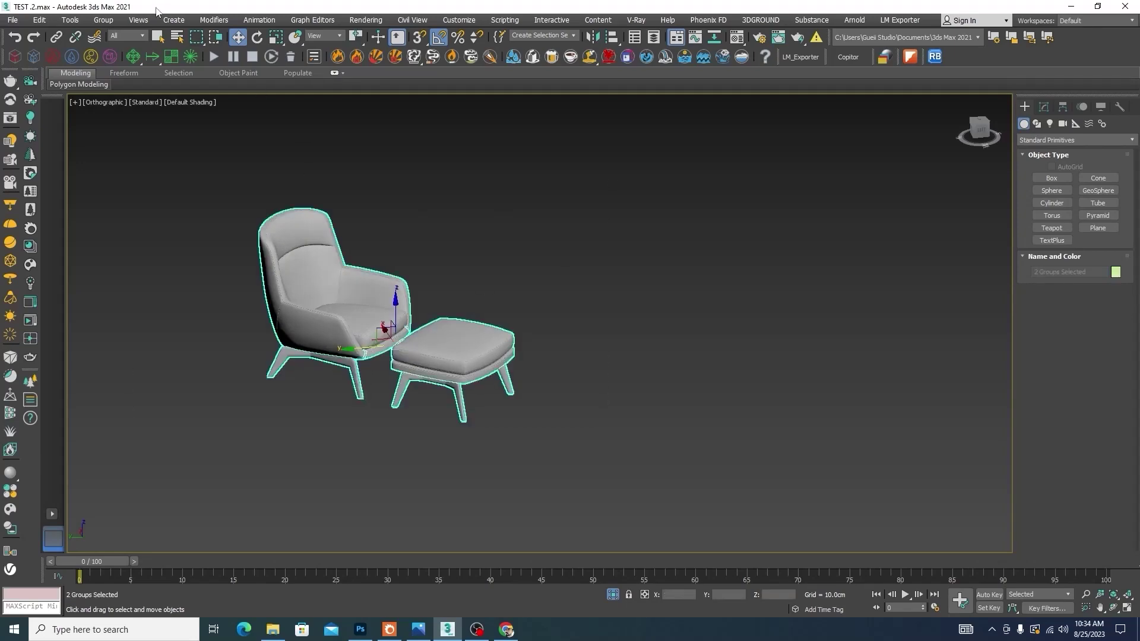
{"action": "left_click", "coordinate": [104, 20]}
{"action": "left_click", "coordinate": [126, 71]}
{"action": "scroll", "coordinate": [301, 272], "scroll_direction": "up", "scroll_amount": 3}
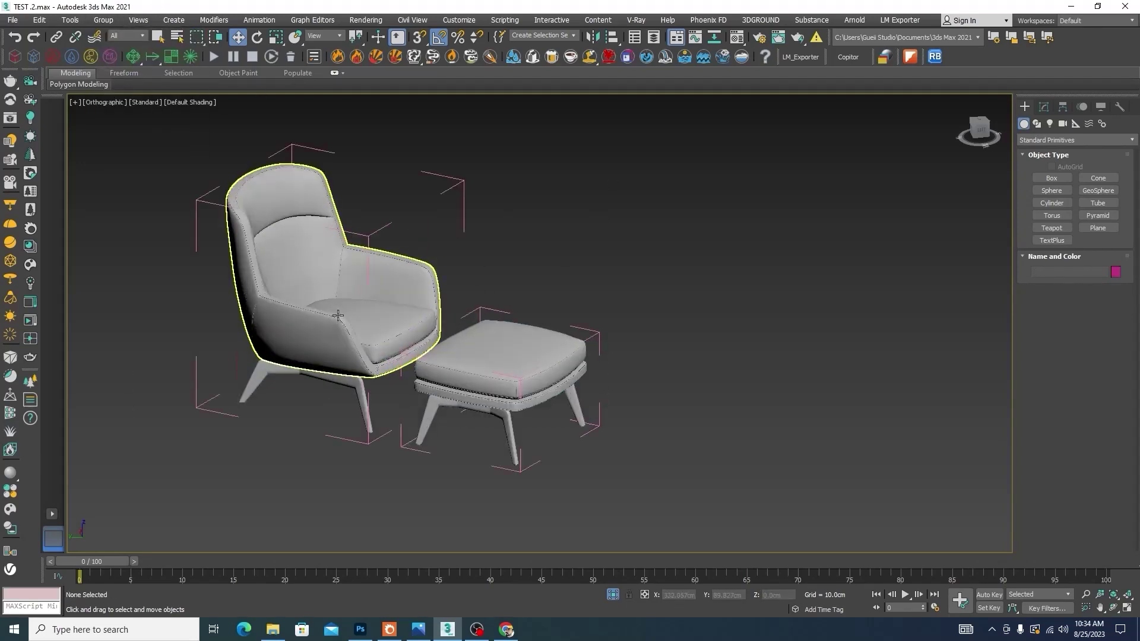
{"action": "left_click", "coordinate": [358, 331]}
Step: Switch to the reference image 1.png and examine the armchair's upholstery and legs, then return to 3ds Max
{"action": "left_click", "coordinate": [425, 628]}
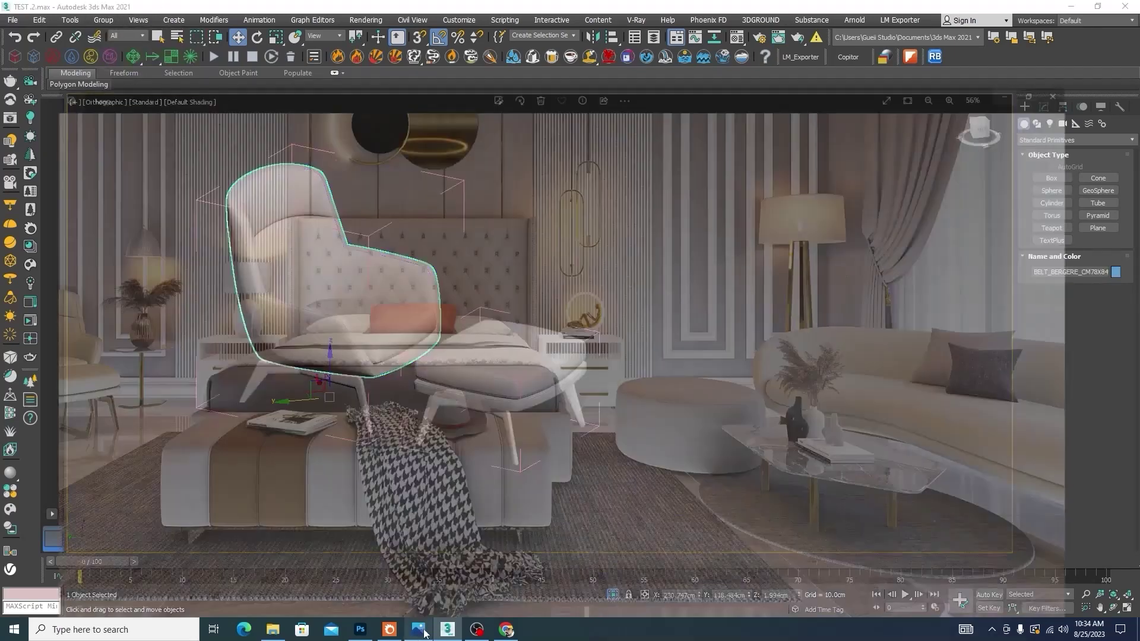
{"action": "scroll", "coordinate": [402, 355], "scroll_direction": "up", "scroll_amount": 5}
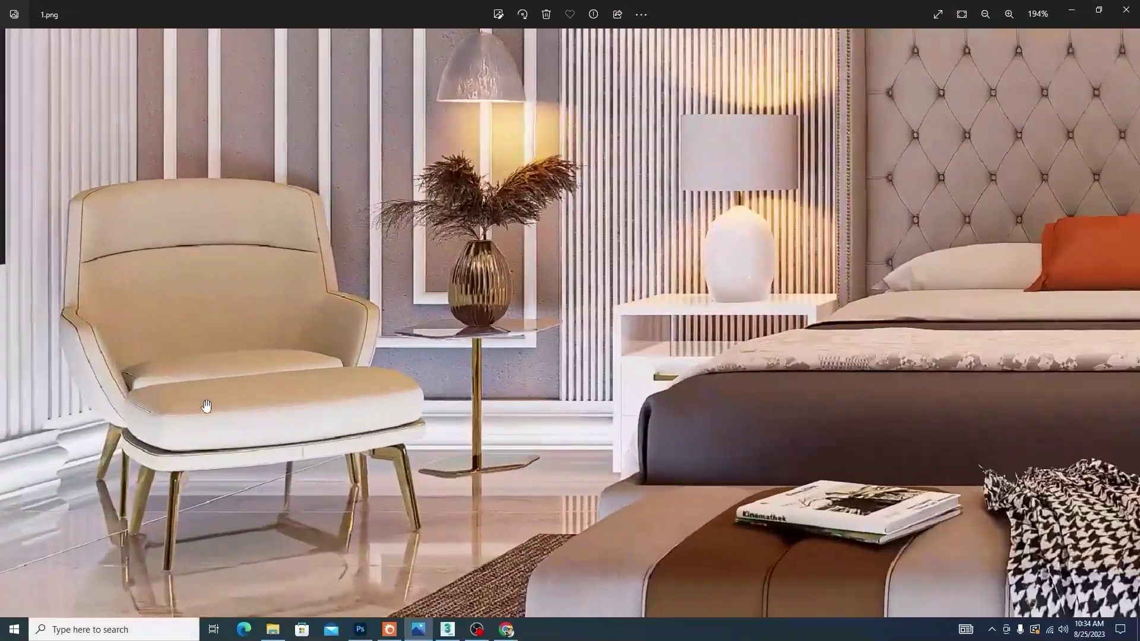
{"action": "scroll", "coordinate": [502, 376], "scroll_direction": "down", "scroll_amount": 1}
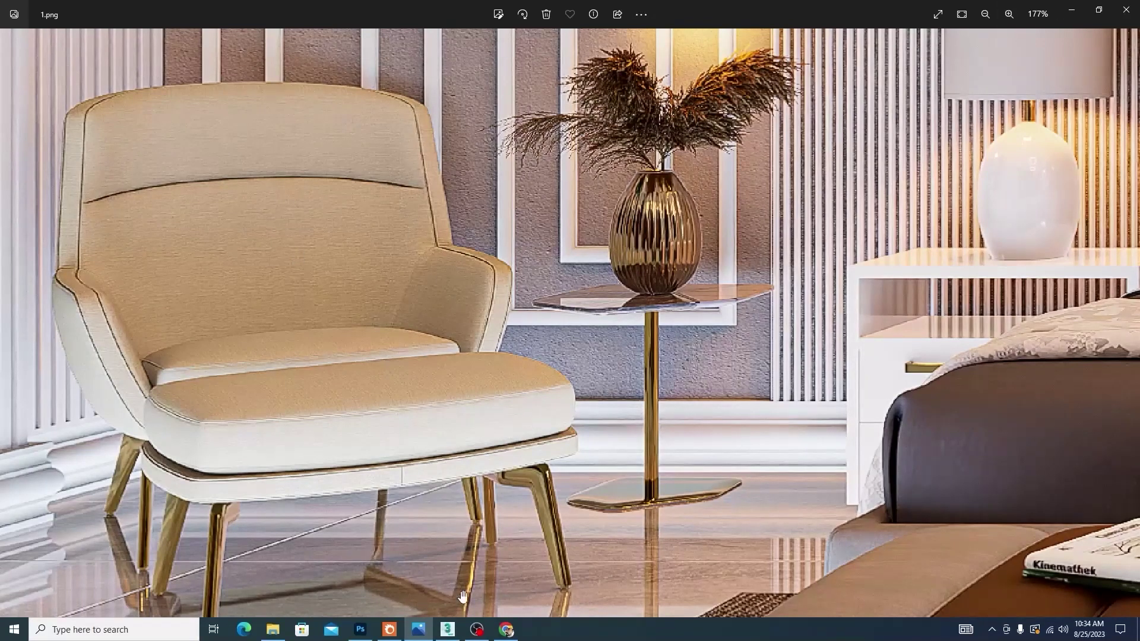
{"action": "left_click", "coordinate": [447, 629]}
Step: Rename the Plain_White_Sheer material as "Beig colour velvet texturs" in the Material Editor
{"action": "left_click", "coordinate": [717, 246]}
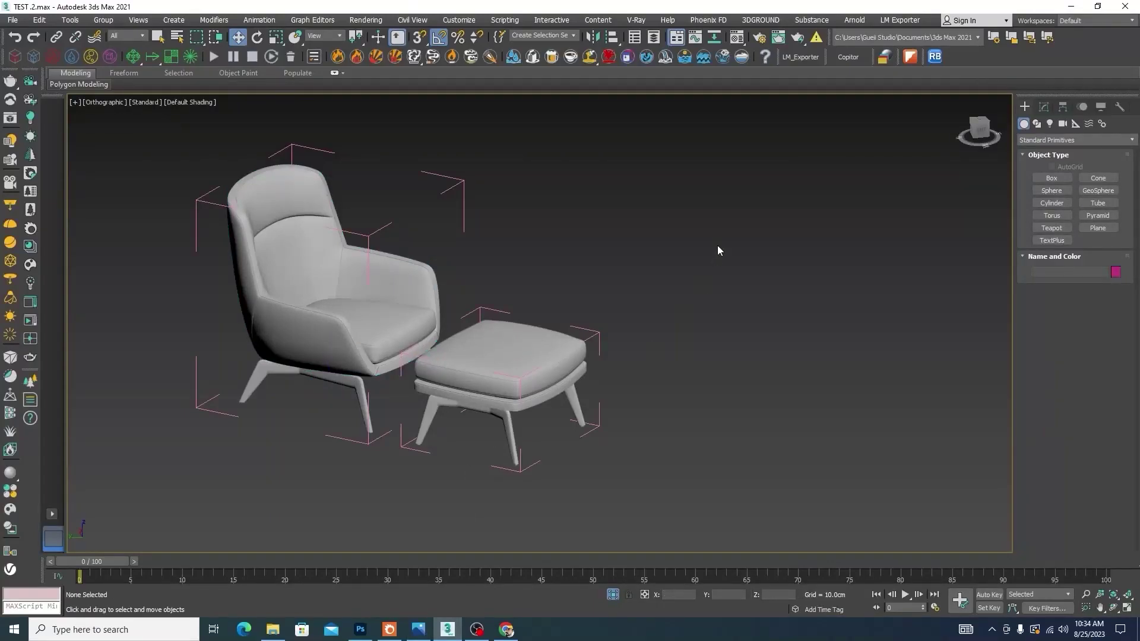
{"action": "key", "text": "m"}
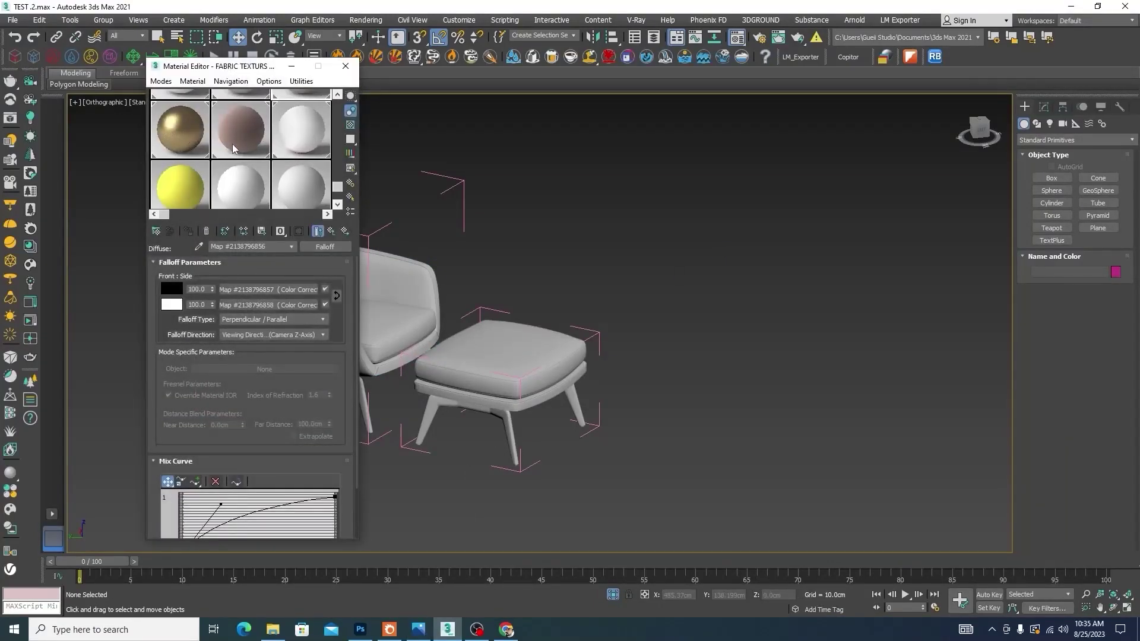
{"action": "left_click", "coordinate": [304, 125]}
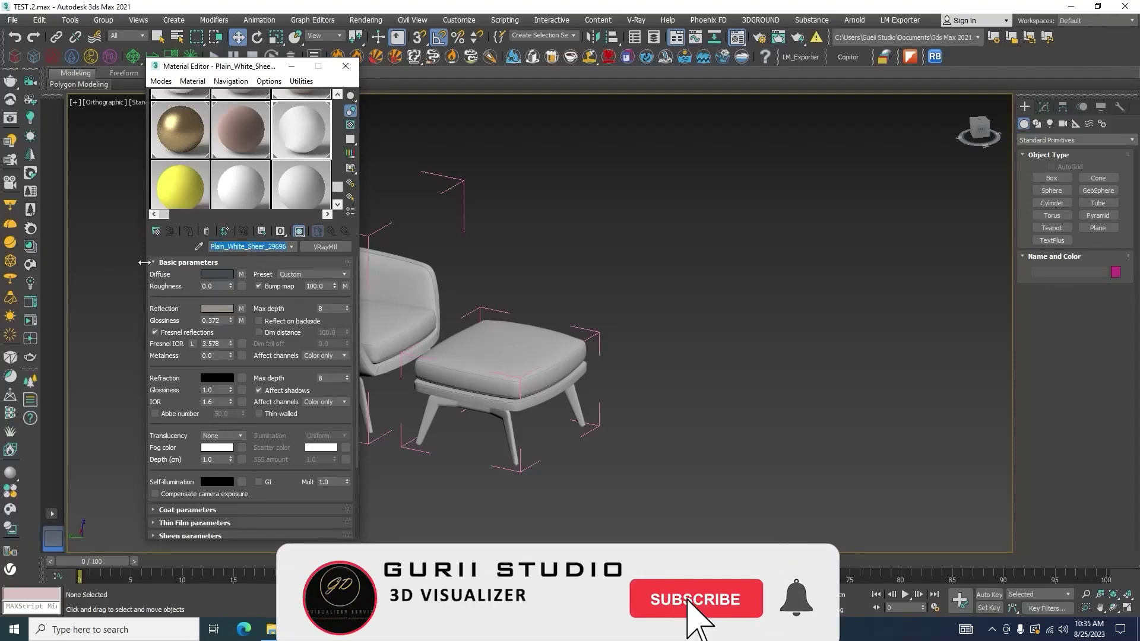
{"action": "key", "text": "BackSpace"}
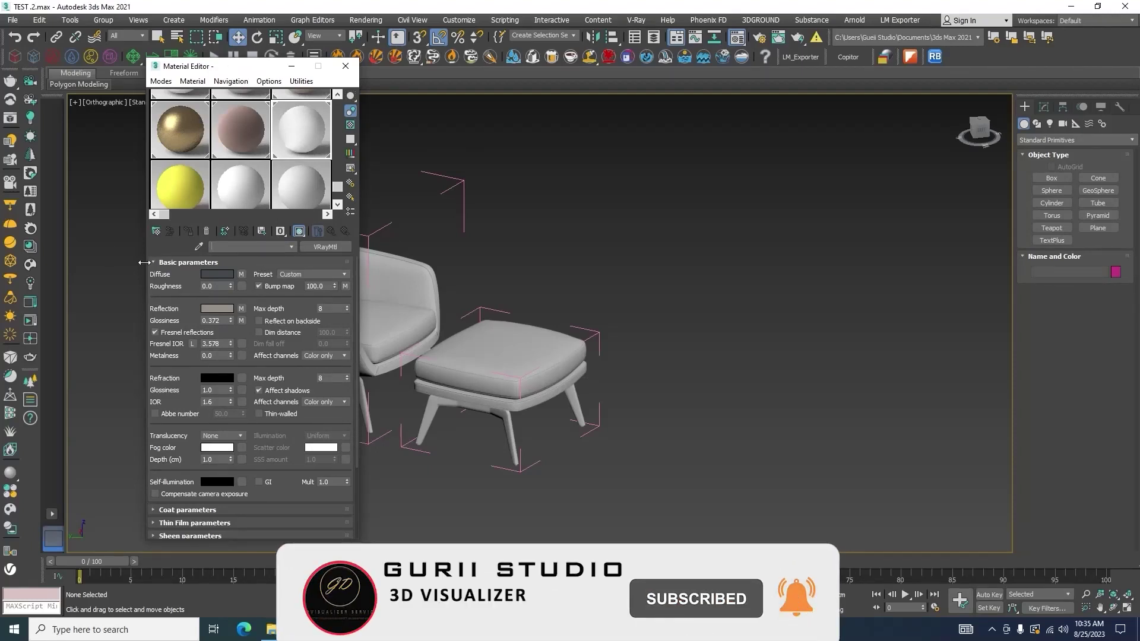
{"action": "type", "text": "Beig"}
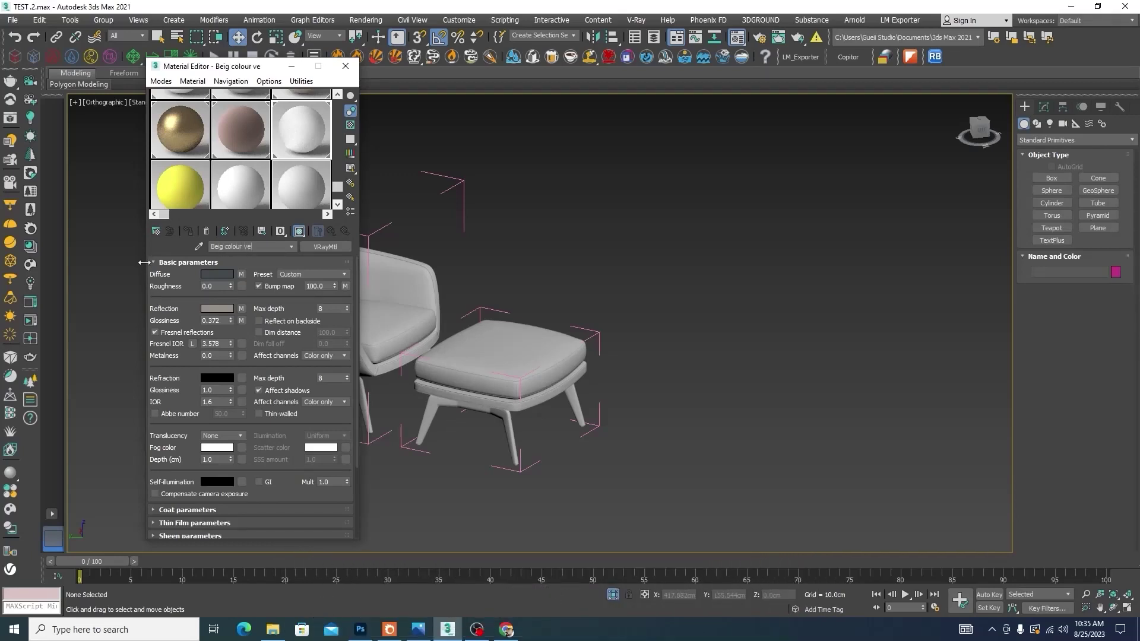
{"action": "type", "text": "colour velvet texturs"}
Step: Assign a Falloff map to the diffuse slot of the beige velvet material
{"action": "scroll", "coordinate": [614, 306], "scroll_direction": "down", "scroll_amount": 5}
{"action": "scroll", "coordinate": [546, 306], "scroll_direction": "up", "scroll_amount": 7}
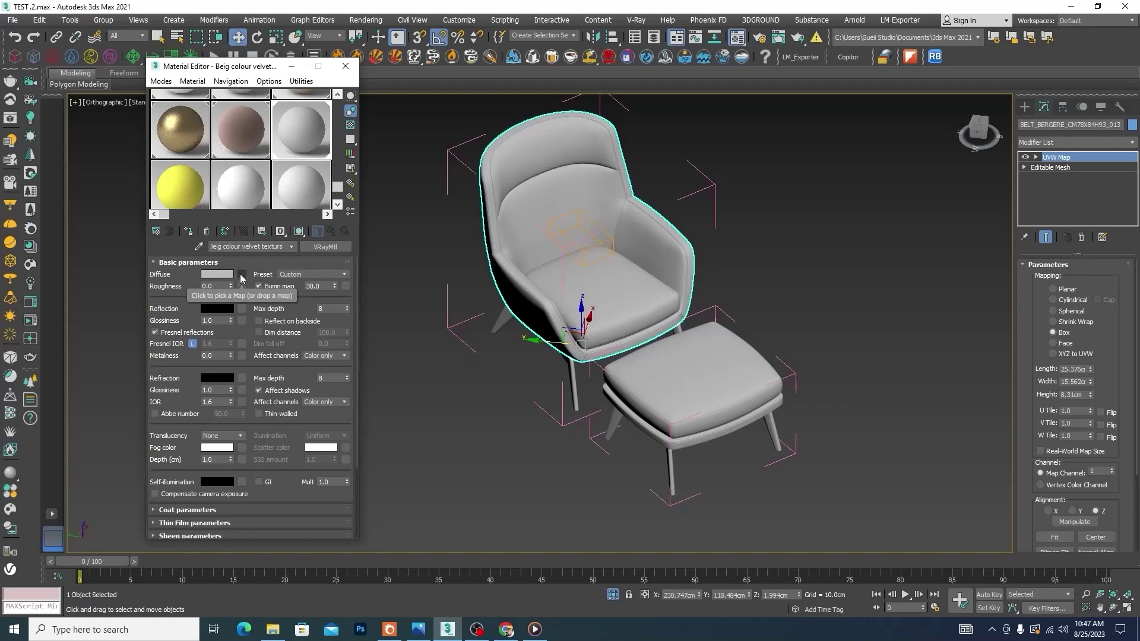
{"action": "left_click", "coordinate": [242, 277]}
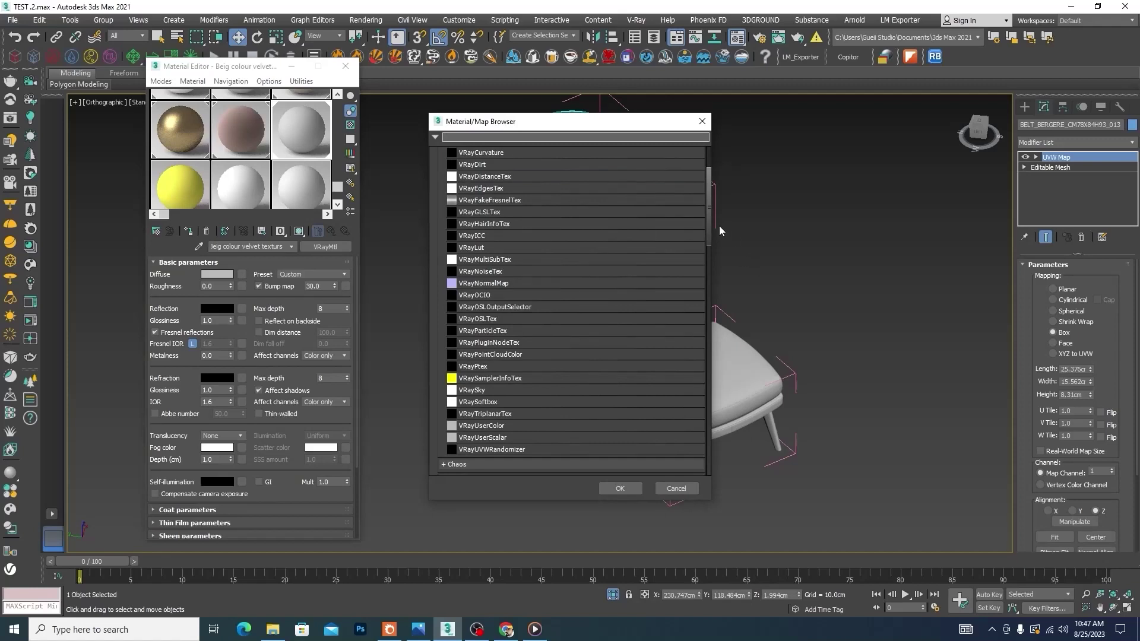
{"action": "left_click_drag", "start_coordinate": [710, 228], "coordinate": [710, 182]}
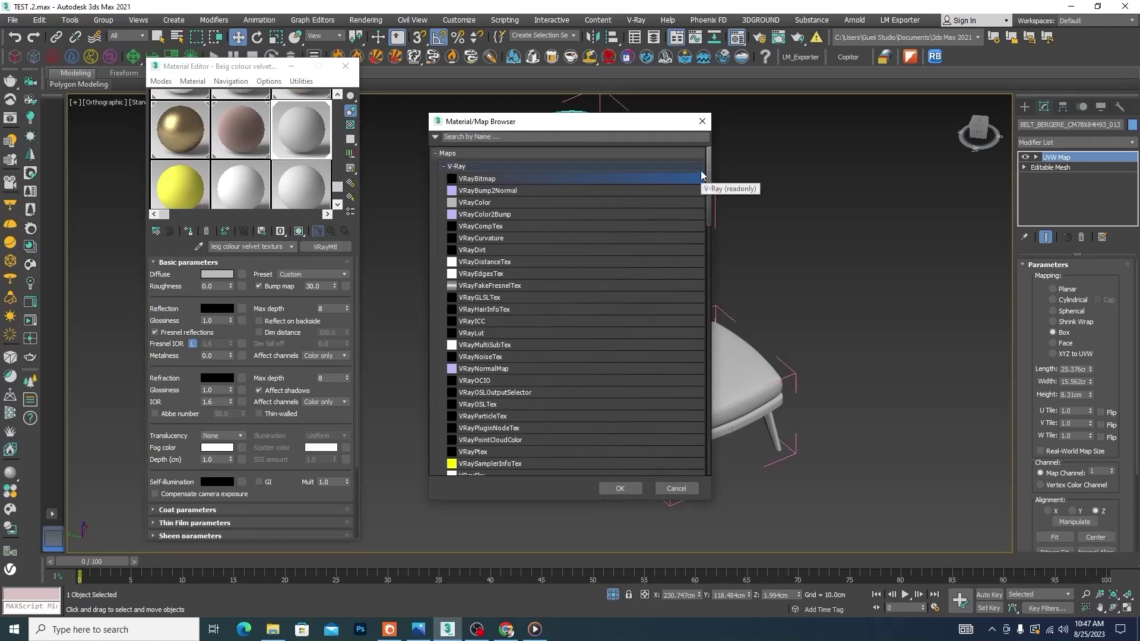
{"action": "left_click_drag", "start_coordinate": [710, 176], "coordinate": [708, 272]}
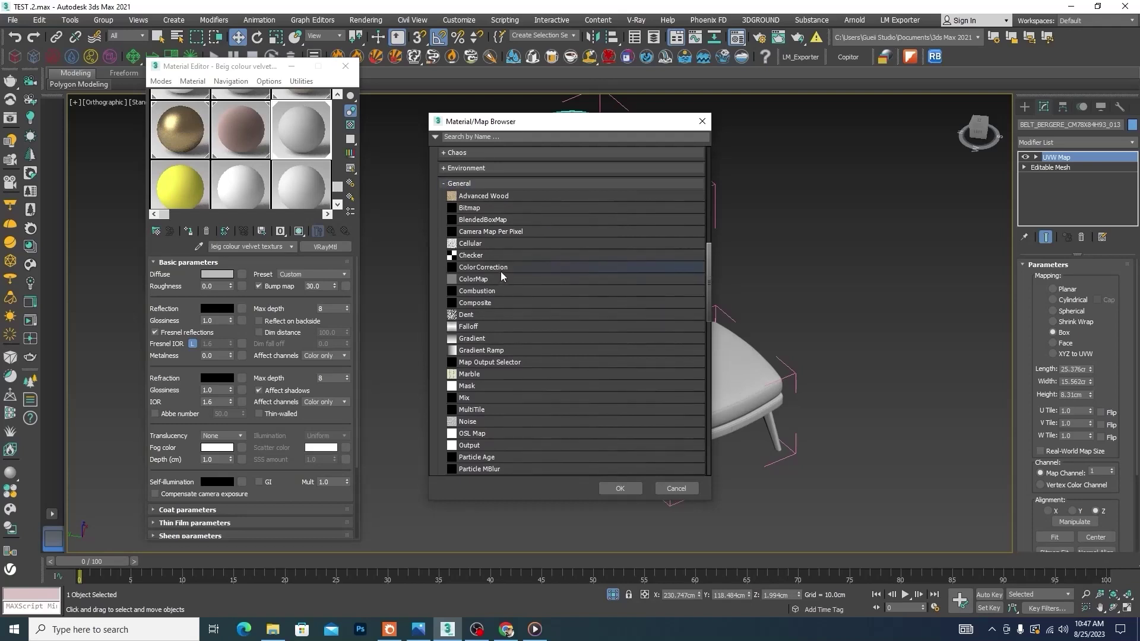
{"action": "left_click", "coordinate": [475, 327]}
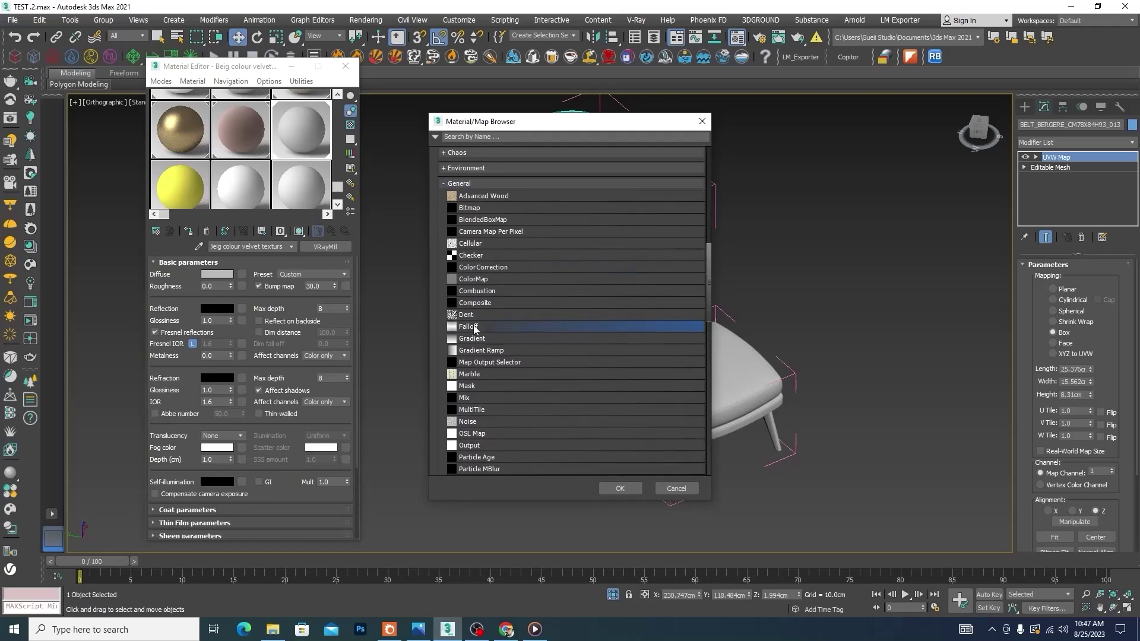
{"action": "left_click", "coordinate": [624, 489]}
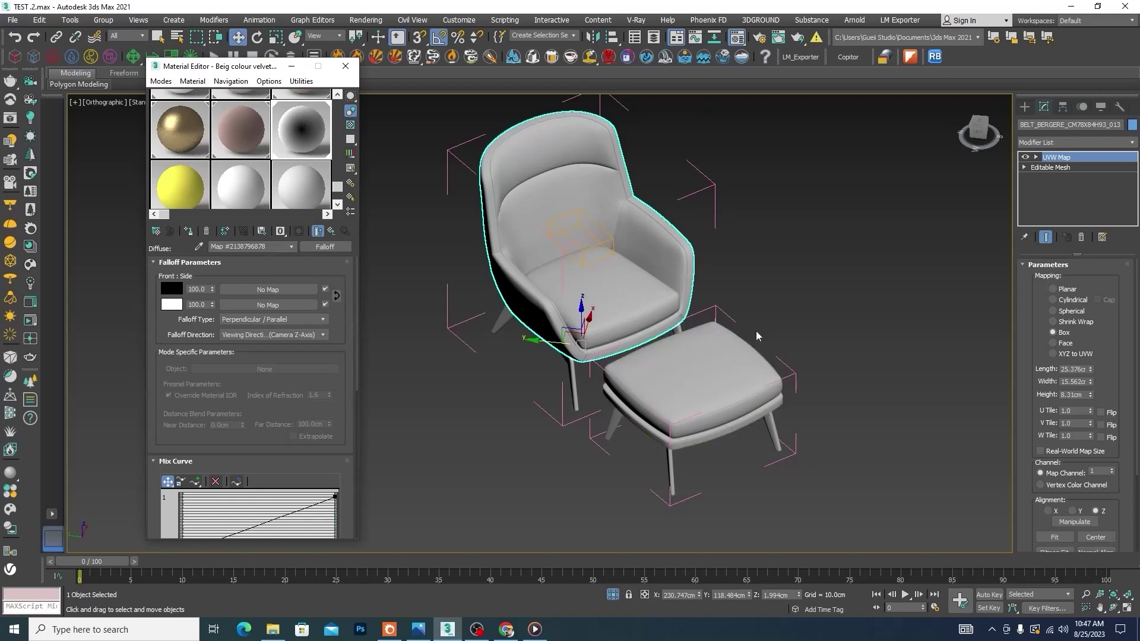
Step: Return to the parent material and show its texture shaded in the viewport
{"action": "left_click", "coordinate": [299, 232]}
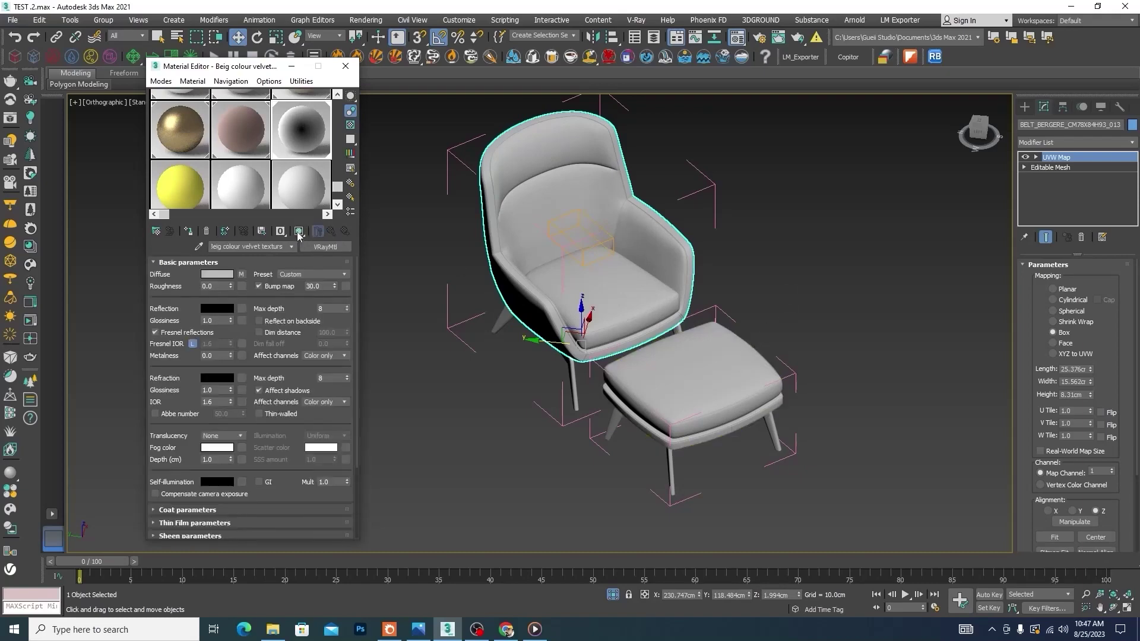
{"action": "left_click", "coordinate": [299, 231]}
{"action": "scroll", "coordinate": [583, 202], "scroll_direction": "up", "scroll_amount": 5}
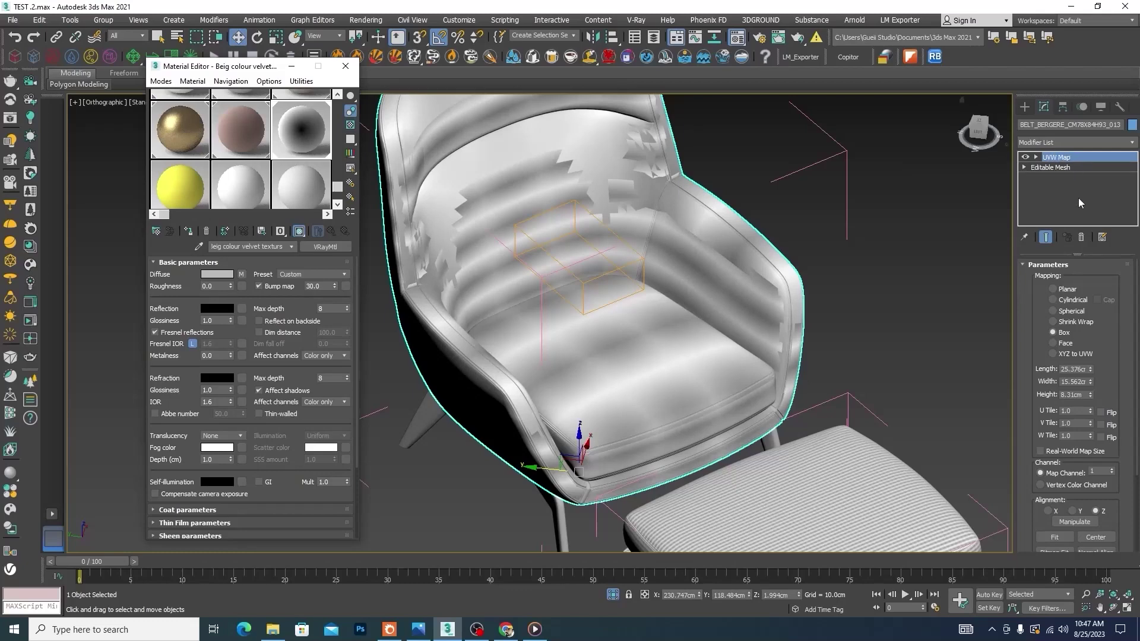
Step: Delete the UVW Map modifier from the armchair's upholstered body and reselect that body
{"action": "left_click", "coordinate": [1081, 237]}
{"action": "scroll", "coordinate": [719, 225], "scroll_direction": "down", "scroll_amount": 5}
{"action": "left_click", "coordinate": [758, 294]}
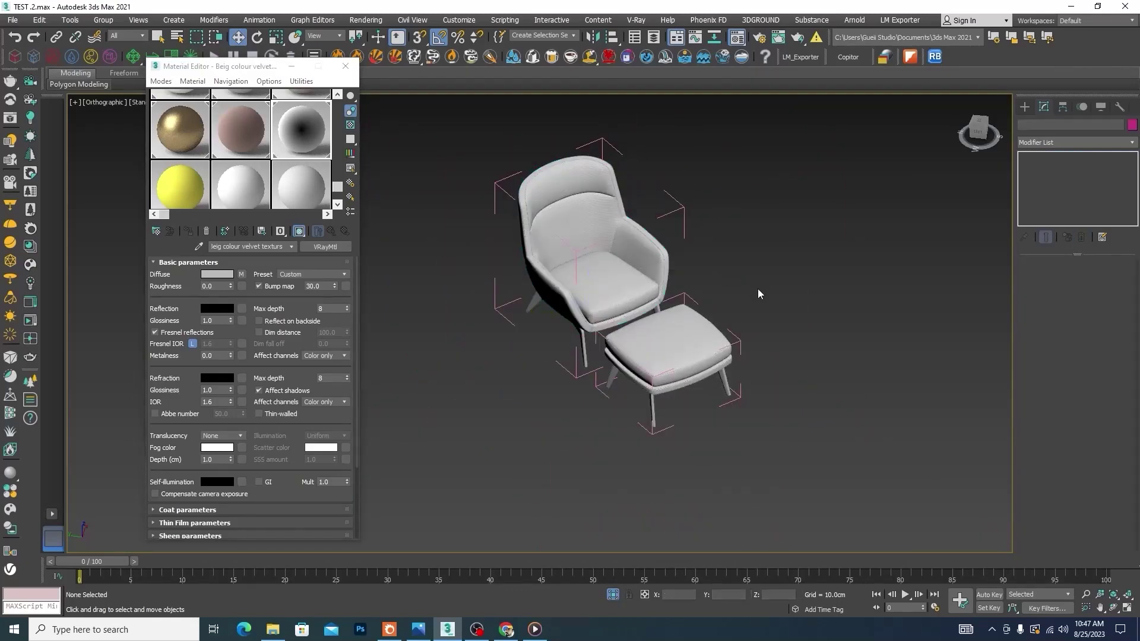
{"action": "scroll", "coordinate": [585, 280], "scroll_direction": "up", "scroll_amount": 5}
{"action": "left_click", "coordinate": [586, 284]}
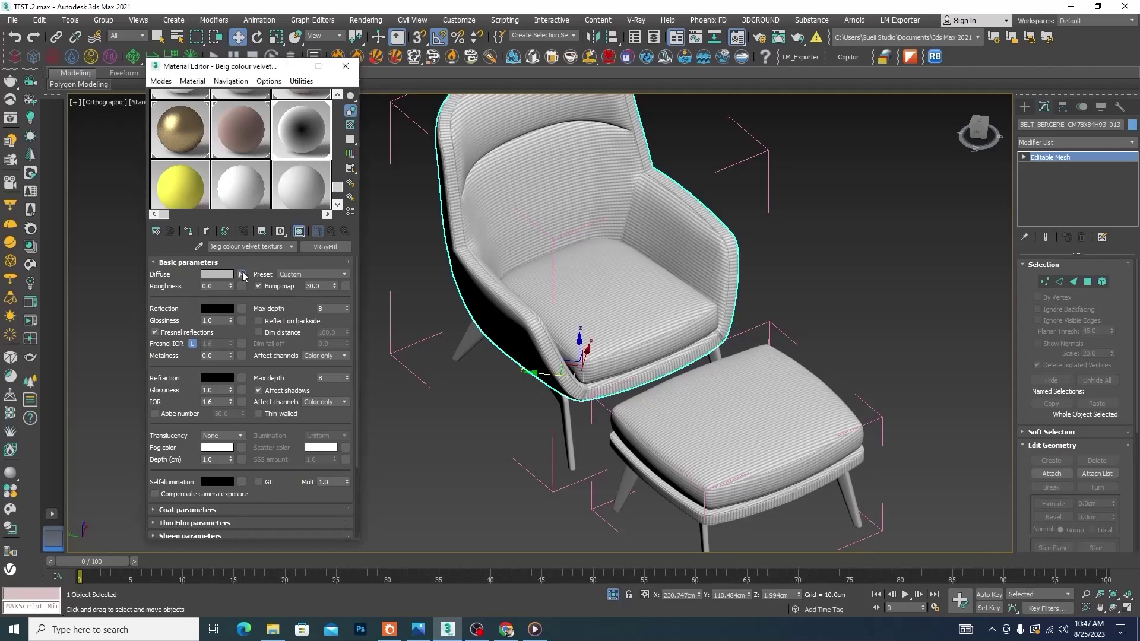
Step: Assign a ColorCorrection map to the front colour slot of the diffuse Falloff map
{"action": "left_click", "coordinate": [243, 277]}
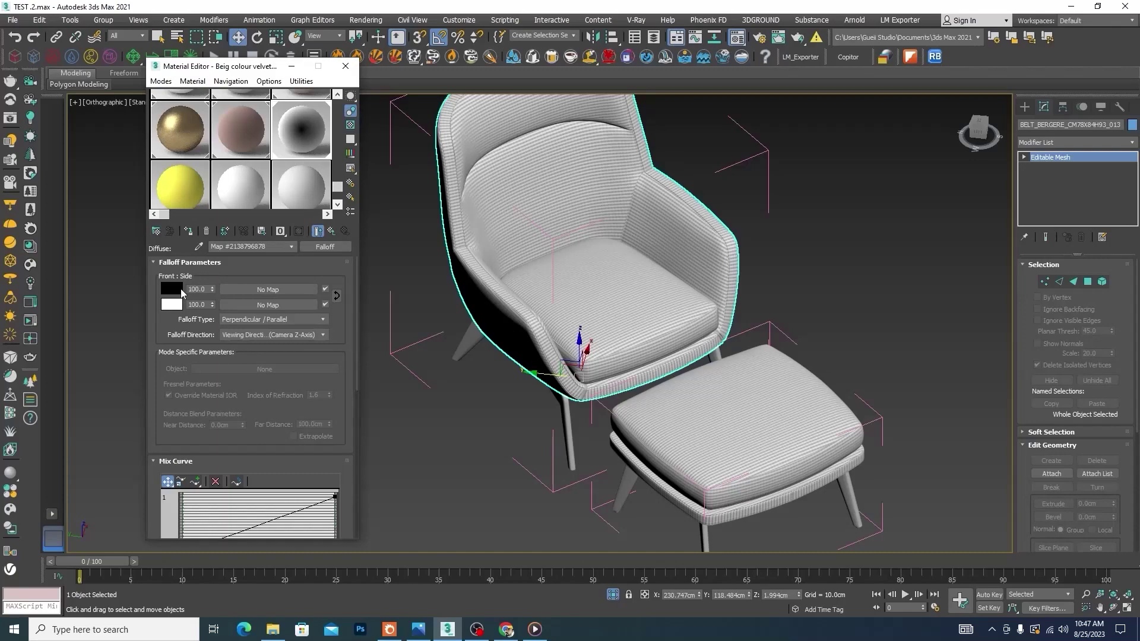
{"action": "scroll", "coordinate": [560, 223], "scroll_direction": "up", "scroll_amount": 10}
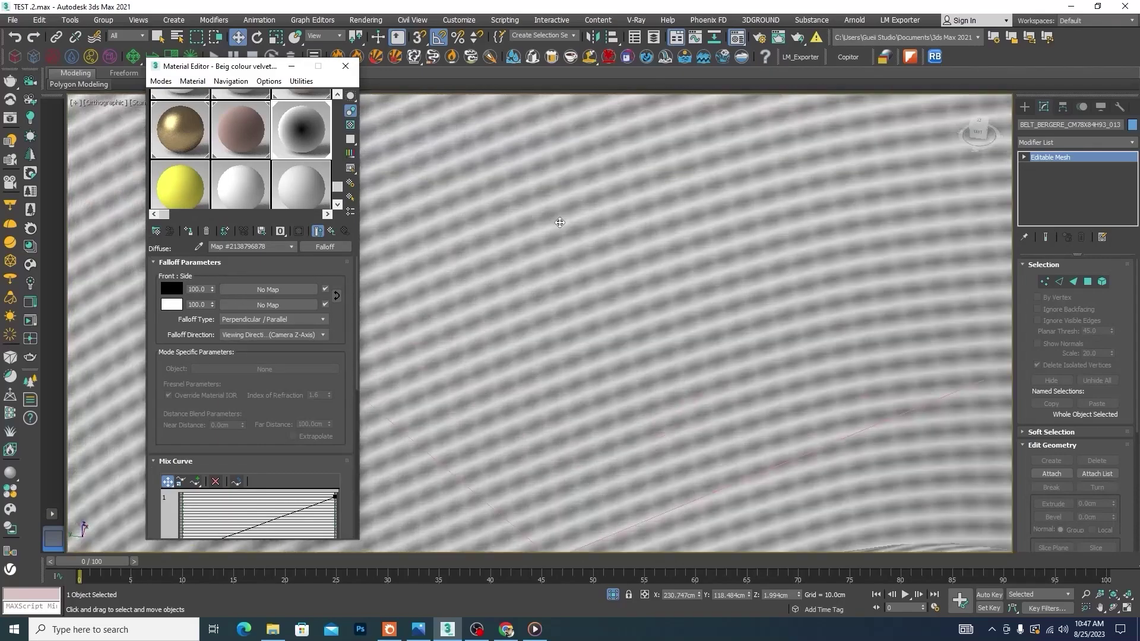
{"action": "scroll", "coordinate": [587, 250], "scroll_direction": "down", "scroll_amount": 5}
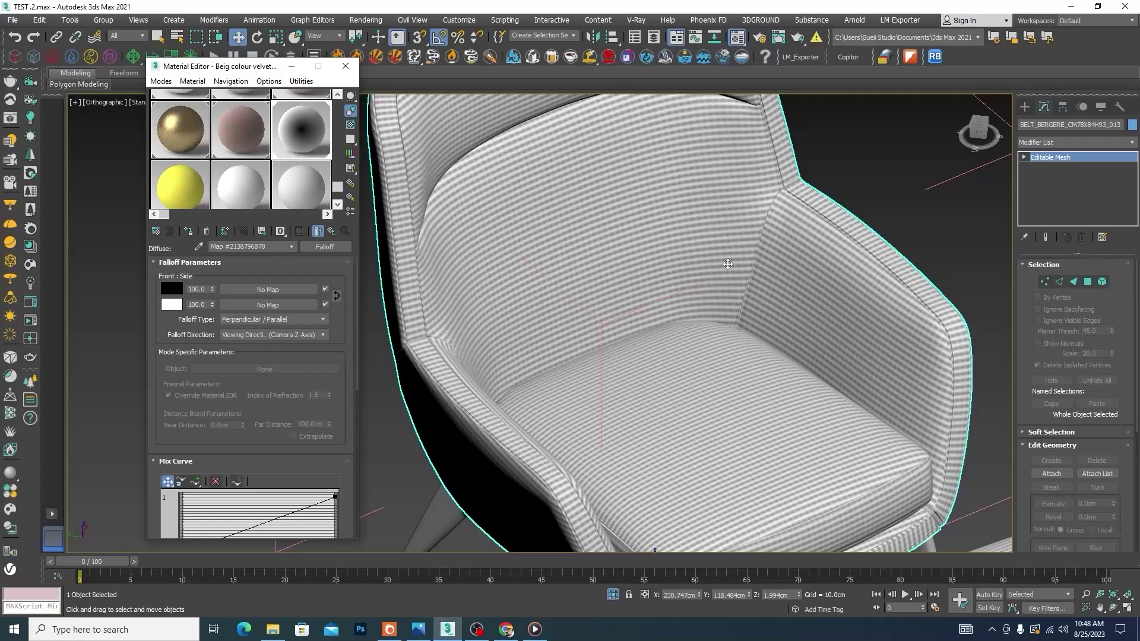
{"action": "left_click", "coordinate": [265, 288]}
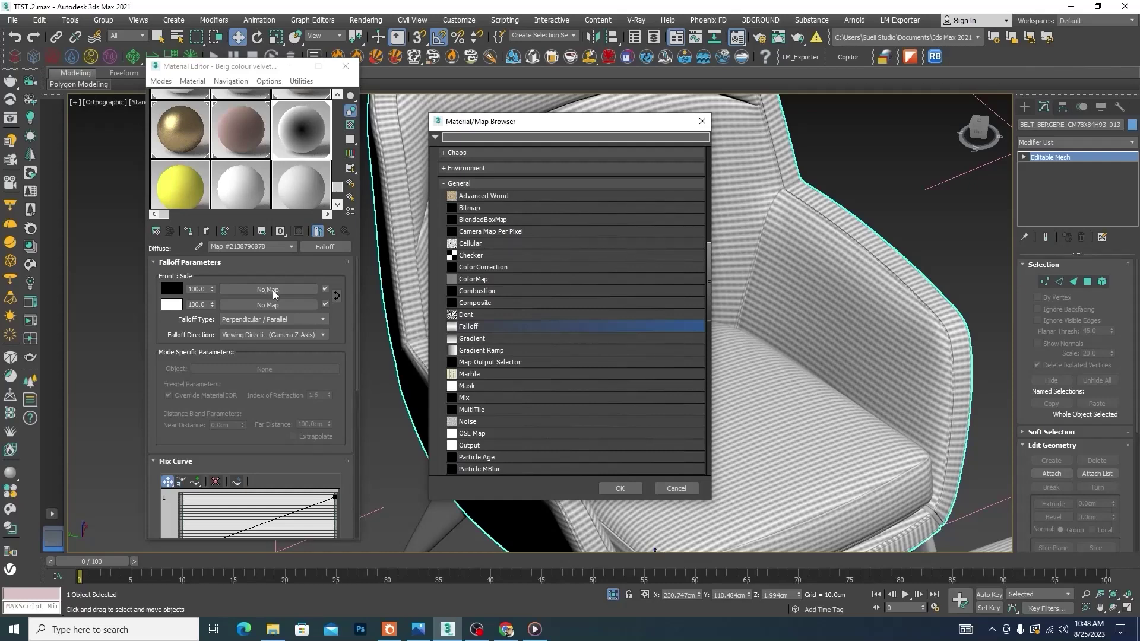
{"action": "left_click", "coordinate": [485, 268]}
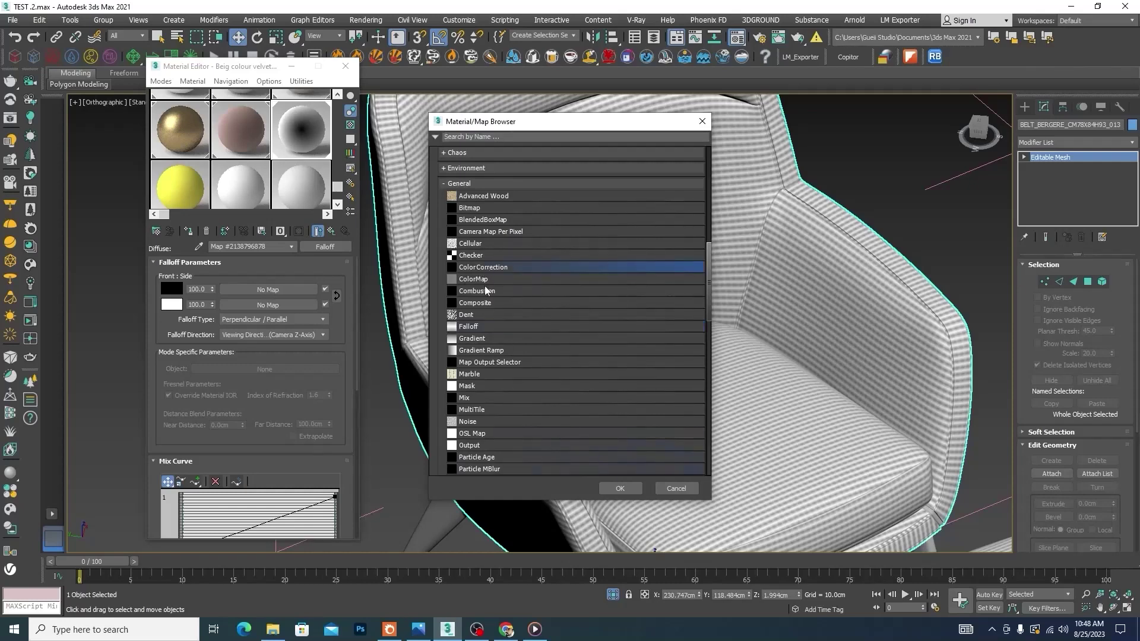
{"action": "left_click", "coordinate": [620, 488]}
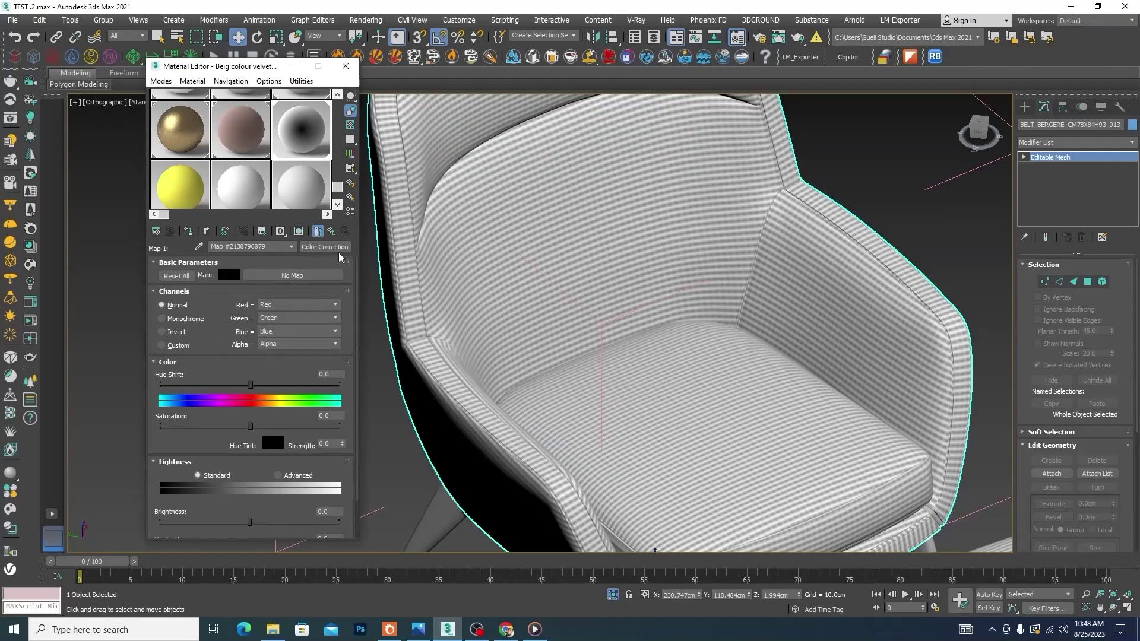
Step: Assign a VRayBitmap map to the map slot of the front ColorCorrection map
{"action": "left_click", "coordinate": [293, 276]}
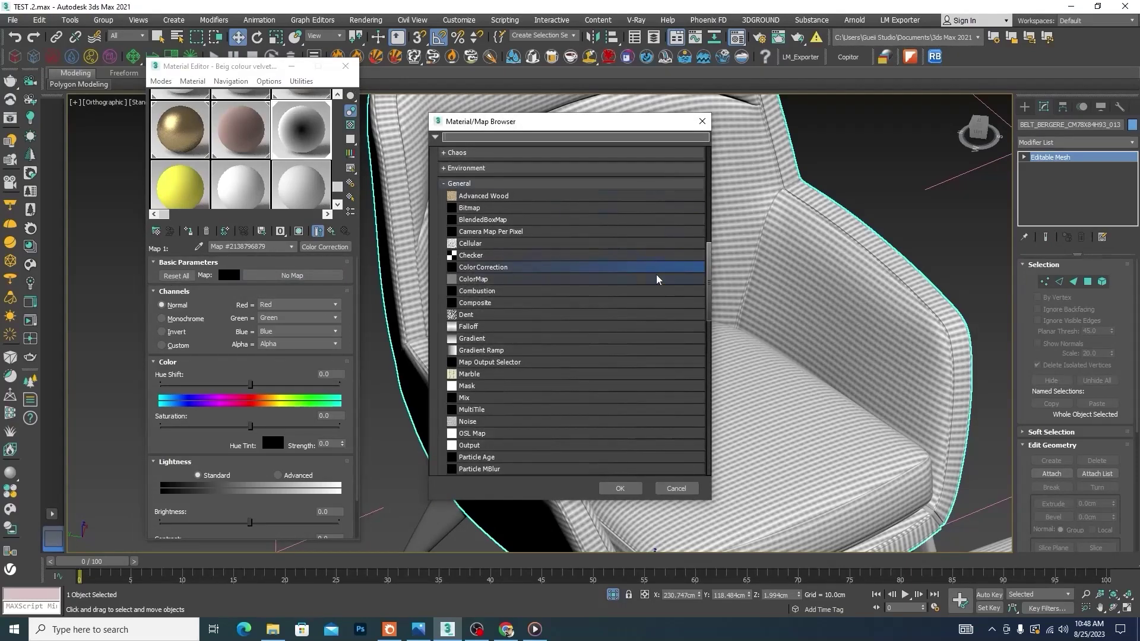
{"action": "left_click_drag", "start_coordinate": [709, 302], "coordinate": [705, 200]}
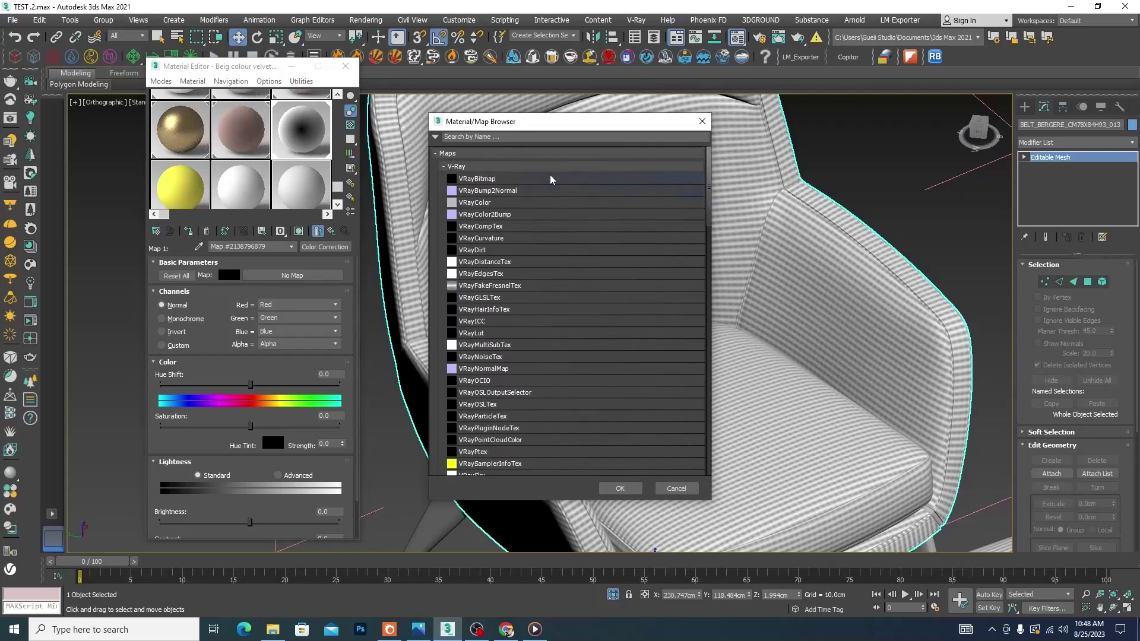
{"action": "left_click", "coordinate": [475, 179]}
{"action": "left_click", "coordinate": [620, 488]}
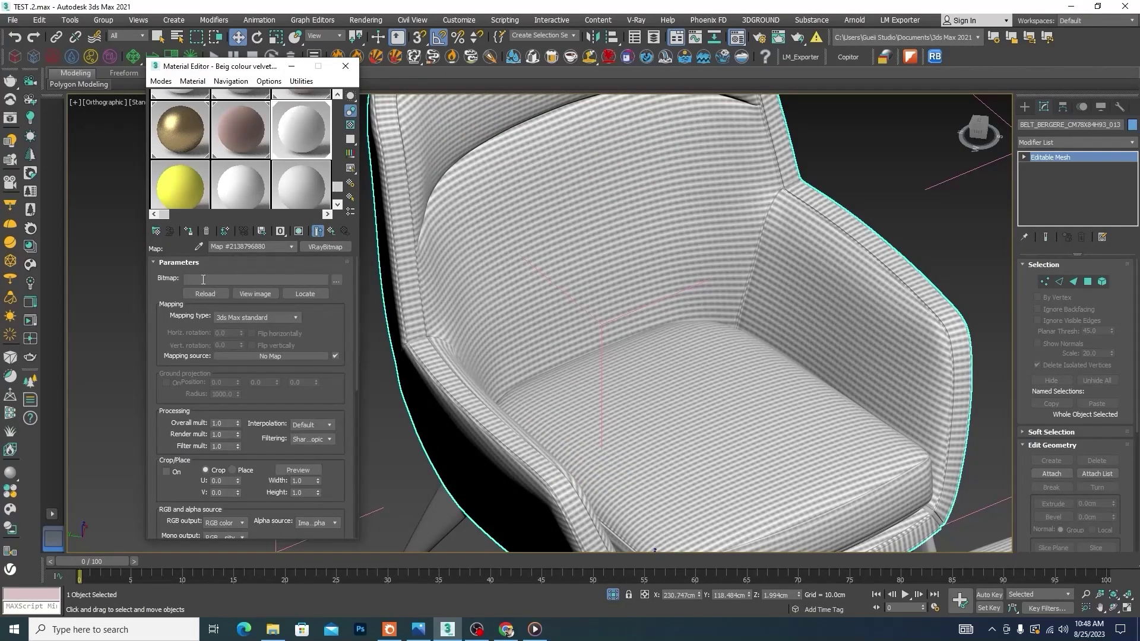
Step: Load the "40_canvas fabric texture-seamless" image into the VRayBitmap and inspect it on the armchair
{"action": "left_click", "coordinate": [338, 280]}
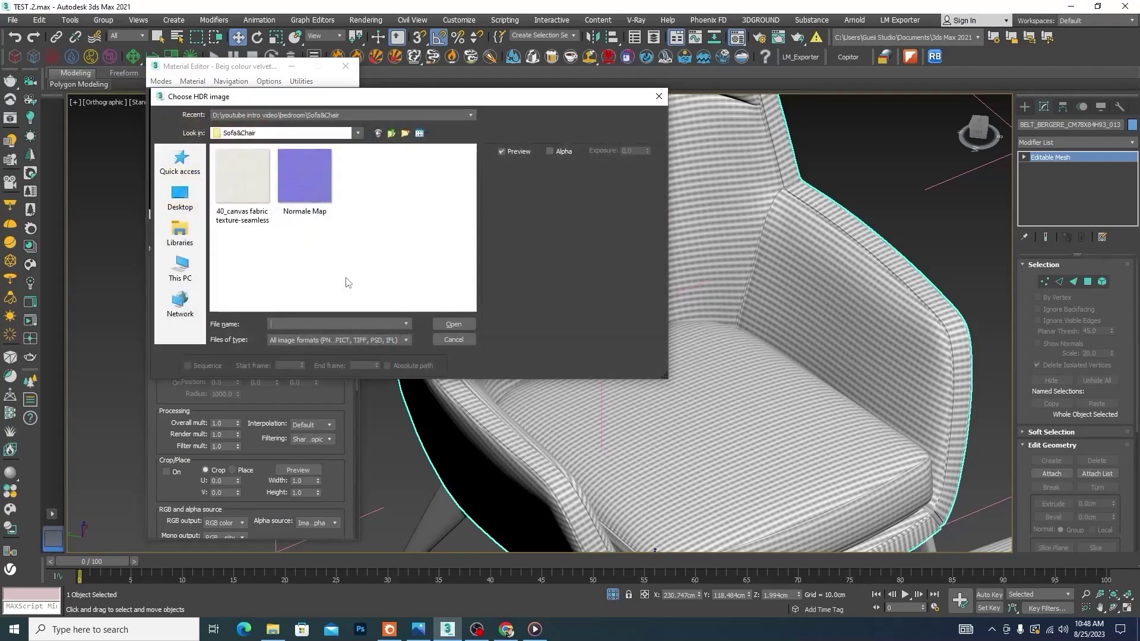
{"action": "left_click", "coordinate": [243, 180]}
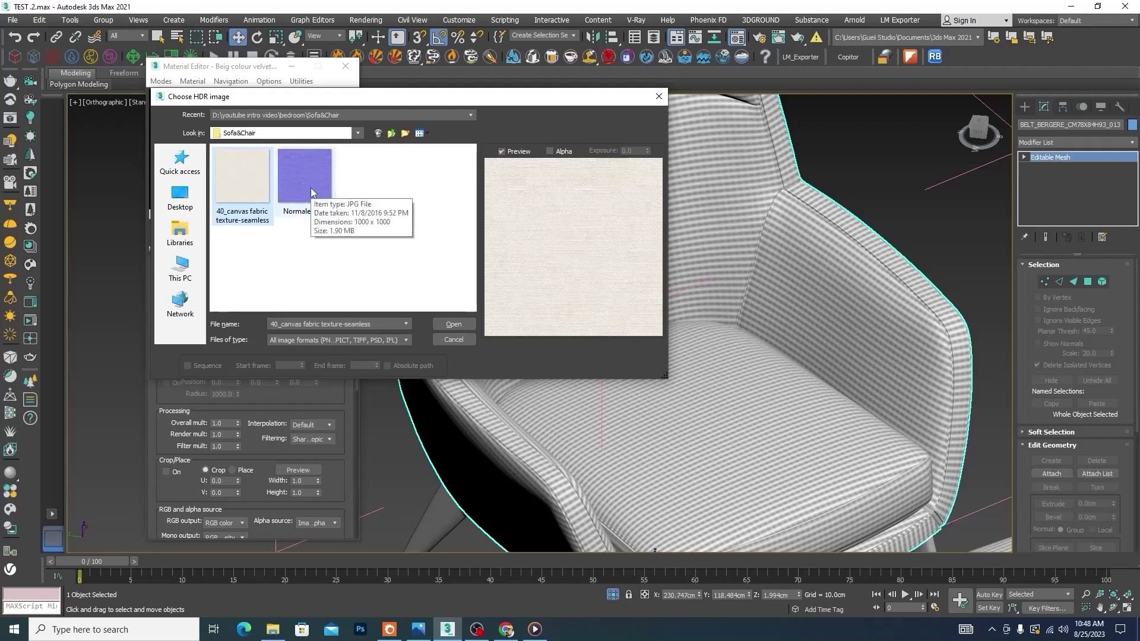
{"action": "left_click", "coordinate": [453, 324]}
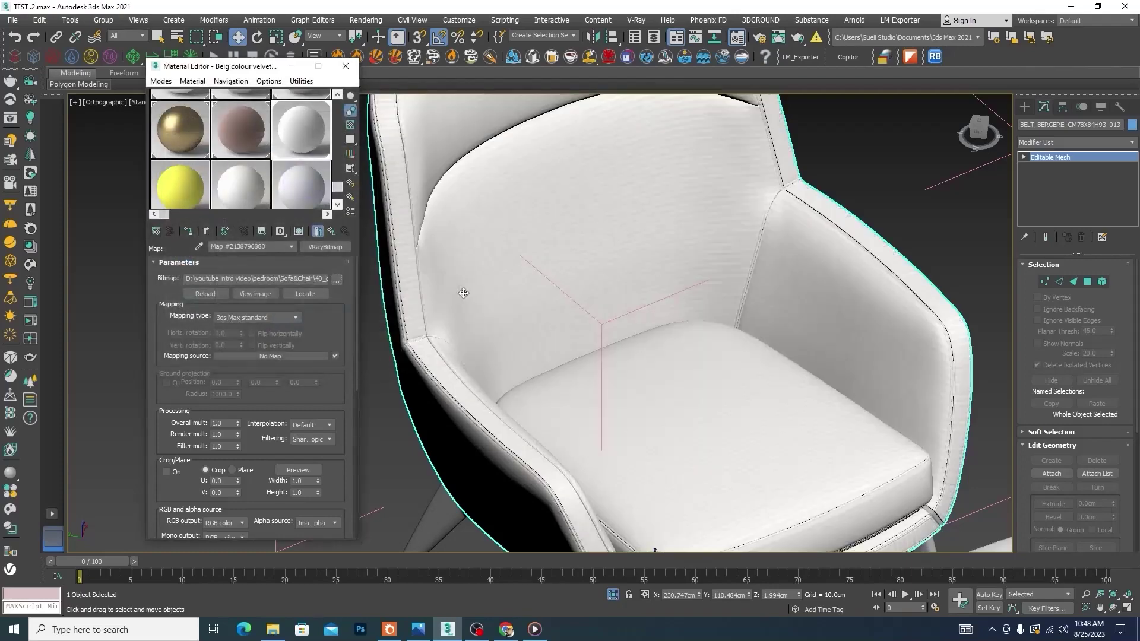
{"action": "scroll", "coordinate": [634, 305], "scroll_direction": "up", "scroll_amount": 10}
{"action": "scroll", "coordinate": [633, 305], "scroll_direction": "down", "scroll_amount": 5}
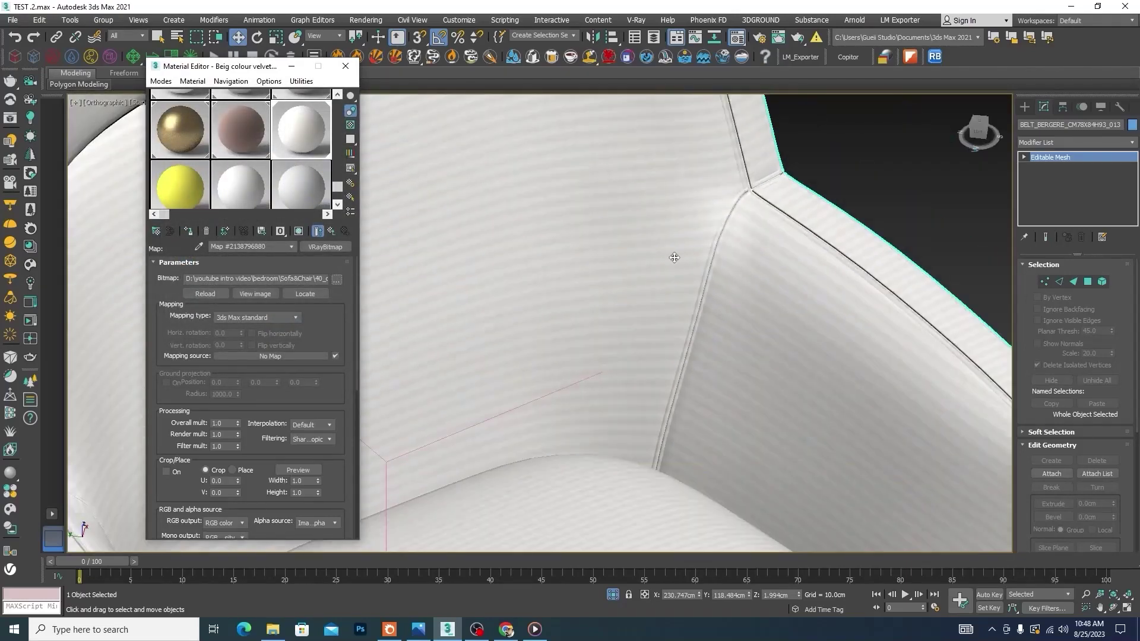
{"action": "scroll", "coordinate": [675, 254], "scroll_direction": "up", "scroll_amount": 6}
{"action": "scroll", "coordinate": [625, 253], "scroll_direction": "down", "scroll_amount": 2}
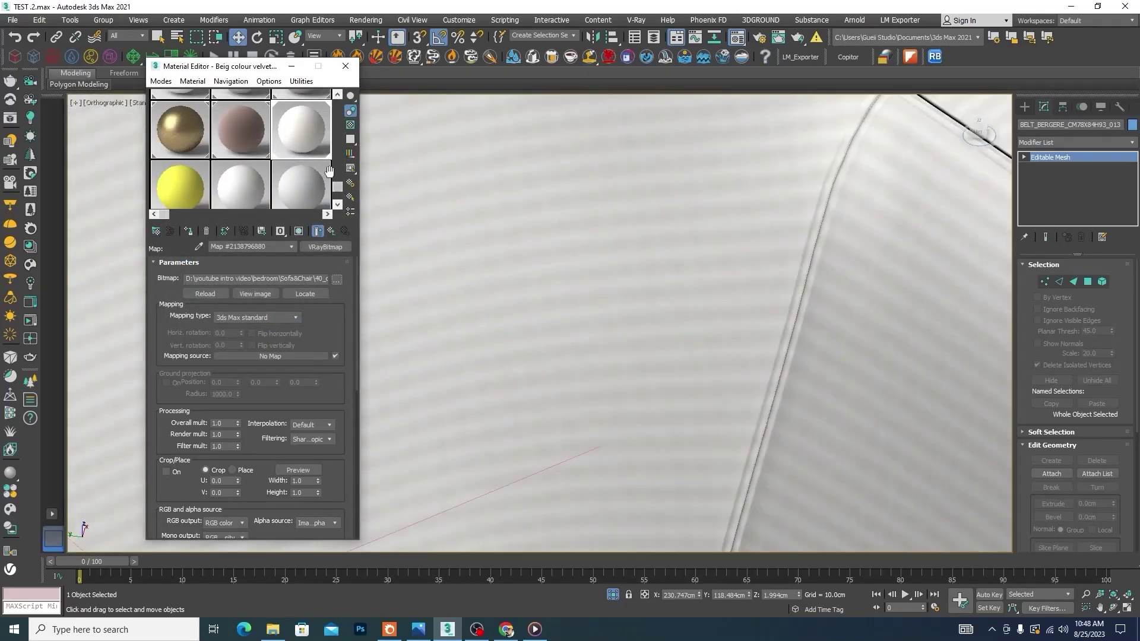
Step: Return to the diffuse Falloff map and paste the front ColorCorrection map into the side slot as a copy
{"action": "left_click", "coordinate": [331, 231]}
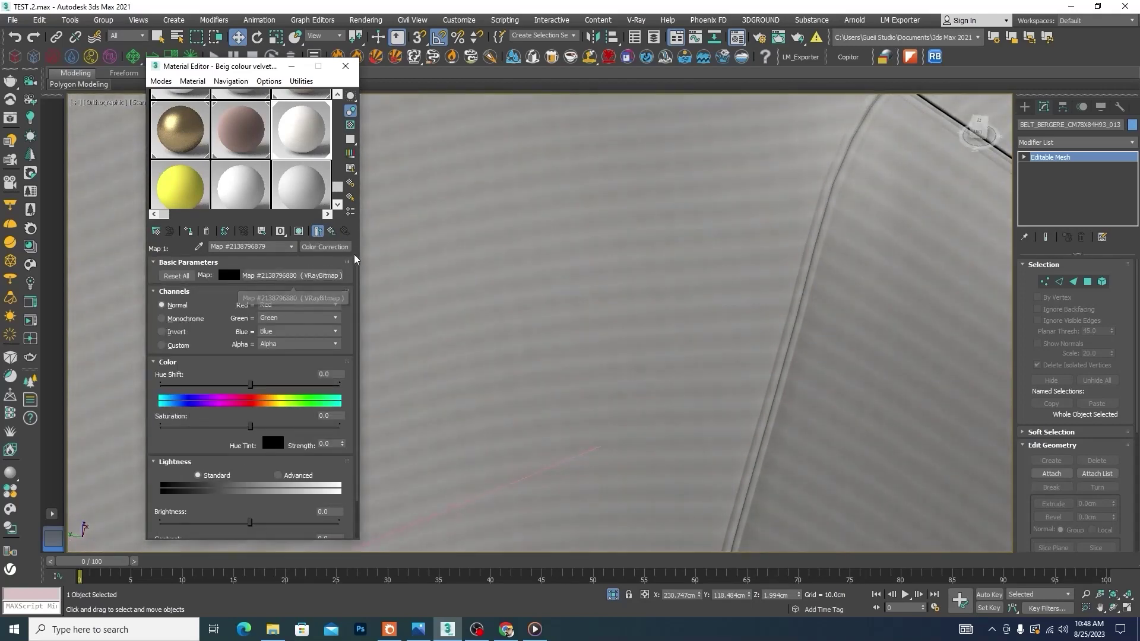
{"action": "left_click", "coordinate": [331, 231]}
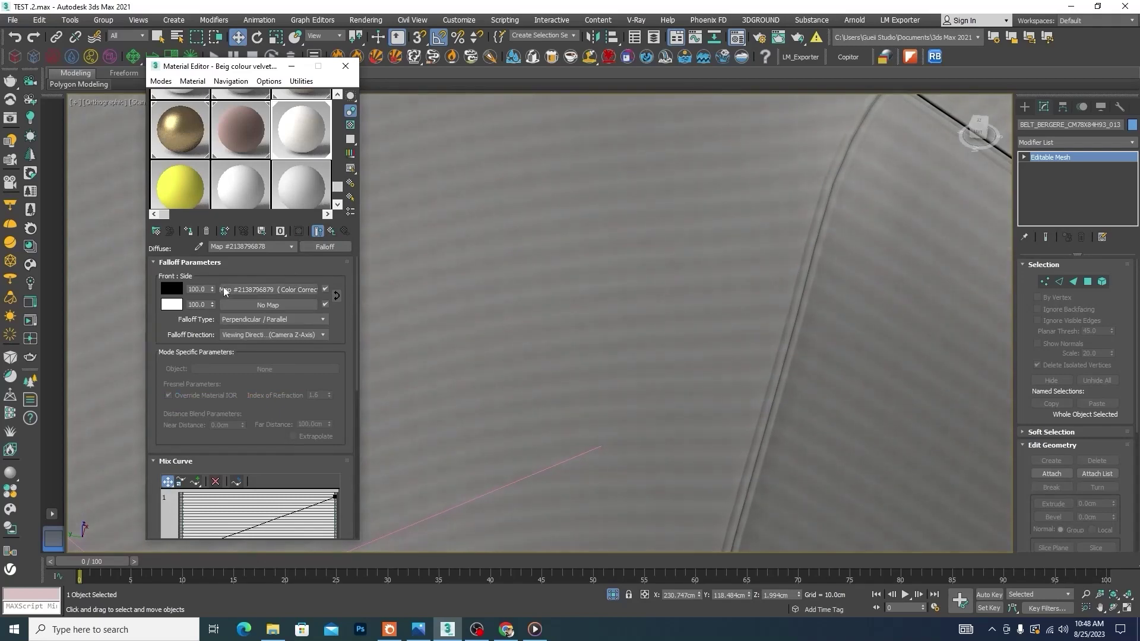
{"action": "right_click", "coordinate": [256, 289]}
{"action": "left_click", "coordinate": [284, 306]}
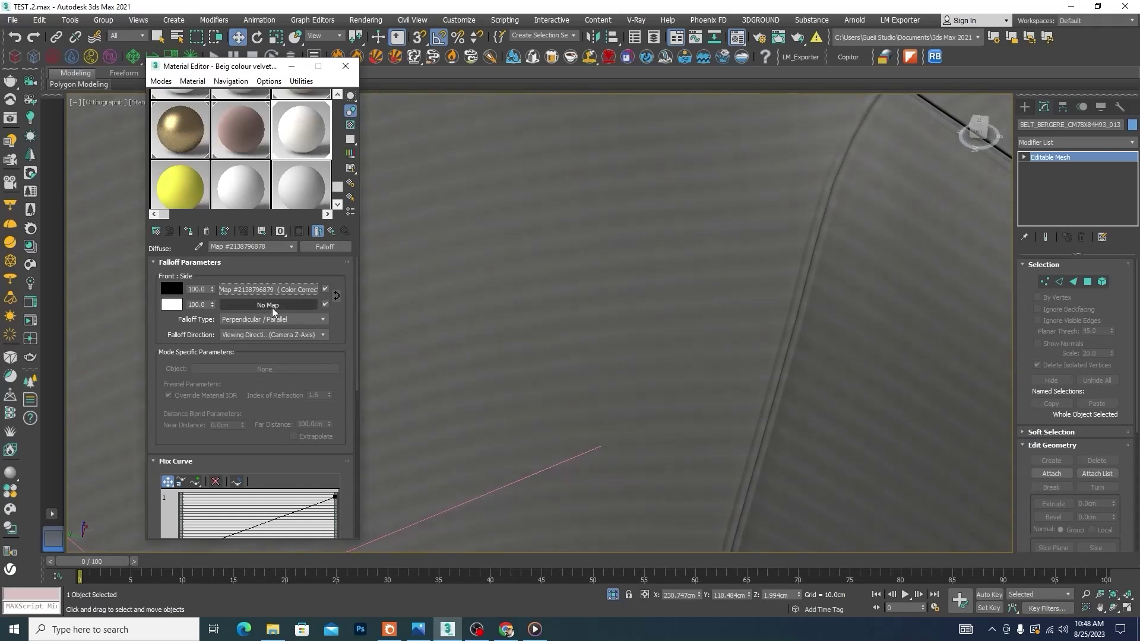
{"action": "right_click", "coordinate": [272, 305]}
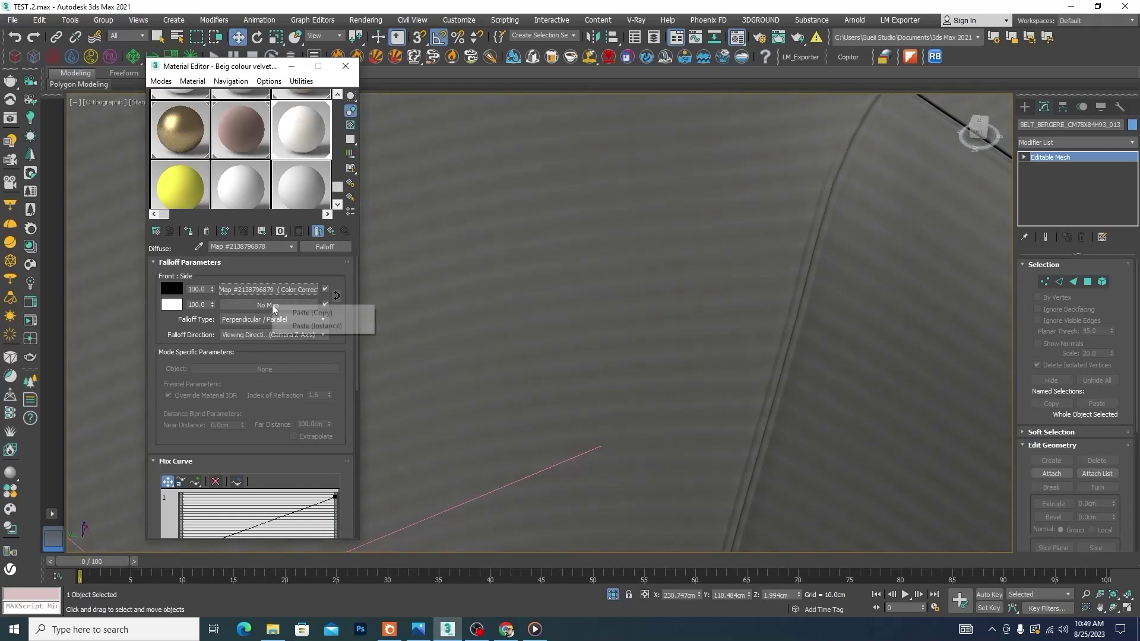
{"action": "left_click", "coordinate": [314, 312]}
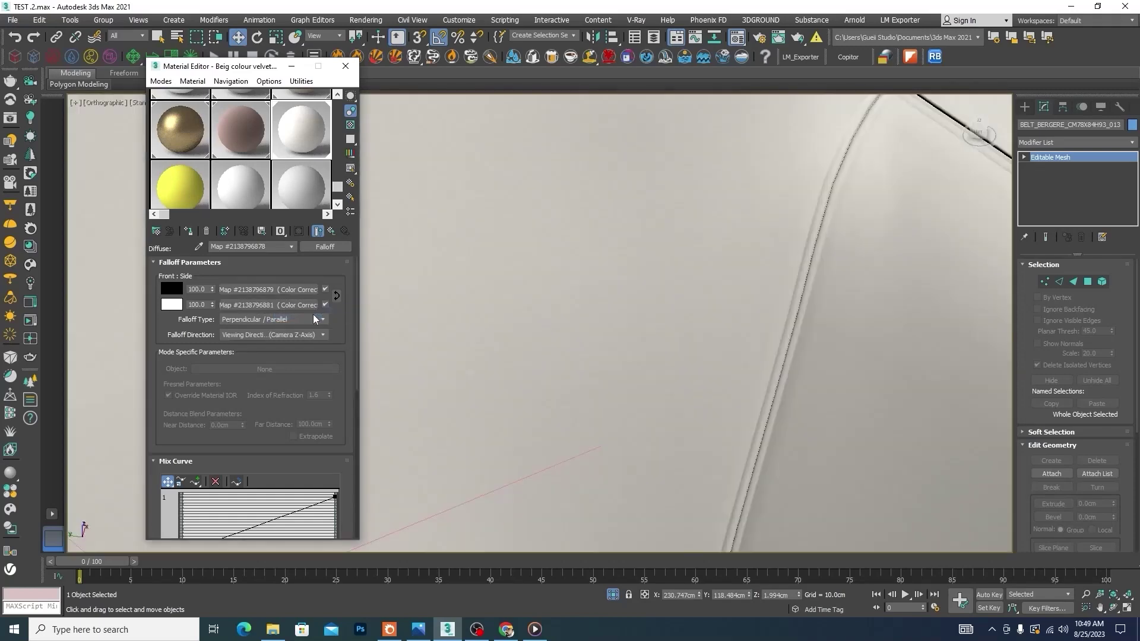
Step: Switch the front ColorCorrection map to Advanced lightness with an RGB gamma/contrast of 0.8, and return to the Falloff map
{"action": "left_click", "coordinate": [296, 290]}
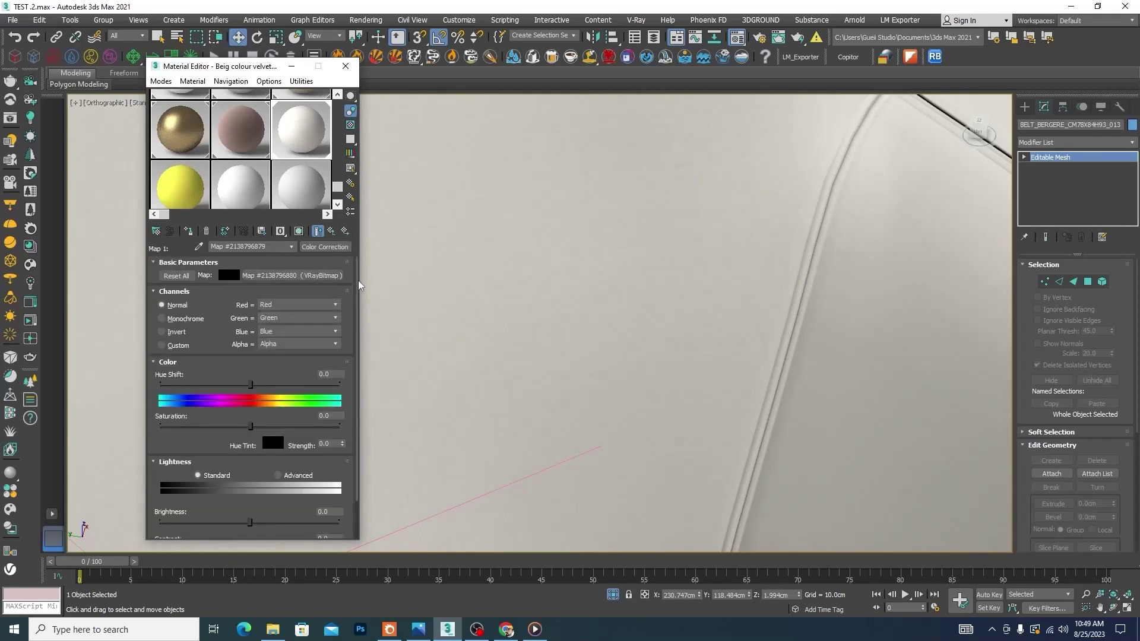
{"action": "scroll", "coordinate": [359, 286], "scroll_direction": "down", "scroll_amount": 2}
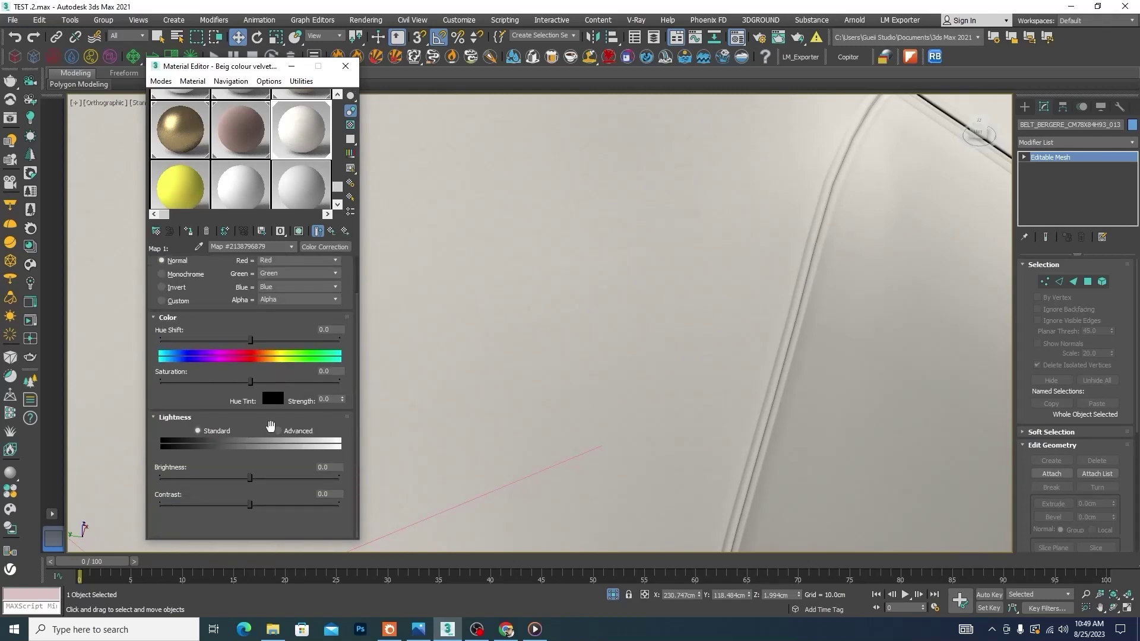
{"action": "left_click", "coordinate": [278, 431]}
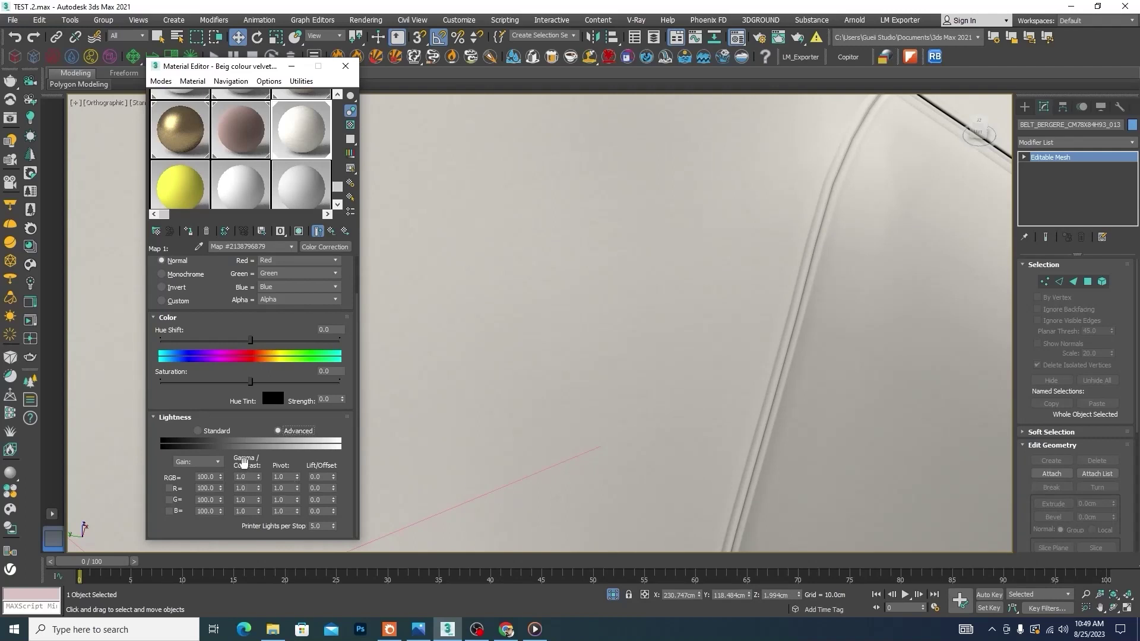
{"action": "double_click", "coordinate": [245, 477]}
{"action": "type", "text": ".8"}
{"action": "left_click_drag", "start_coordinate": [358, 316], "coordinate": [357, 285]}
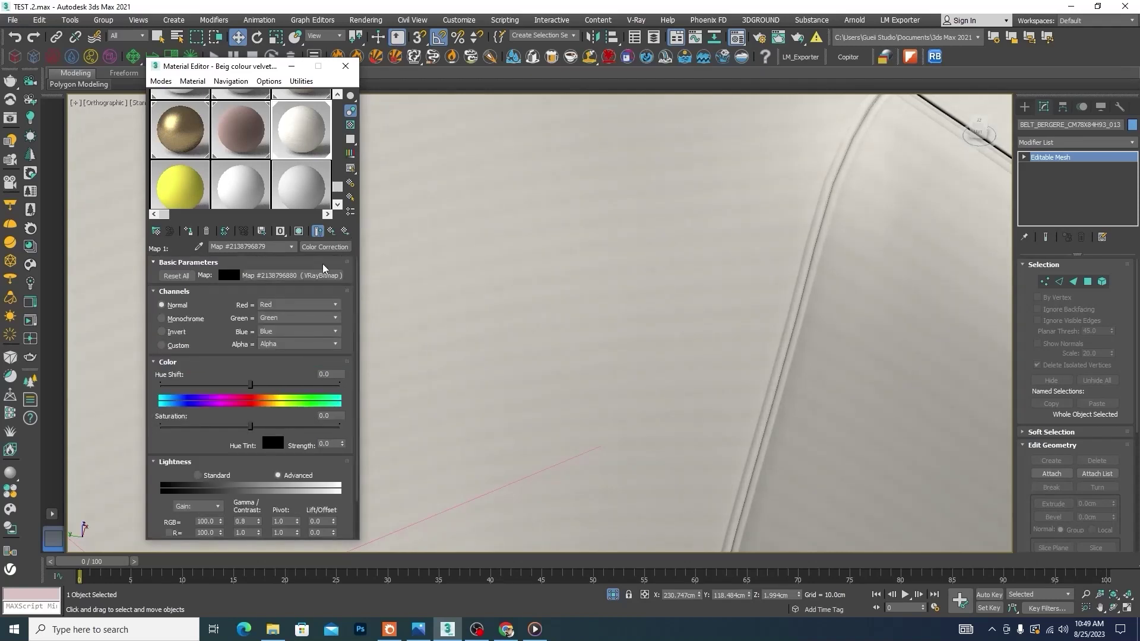
{"action": "left_click", "coordinate": [331, 231]}
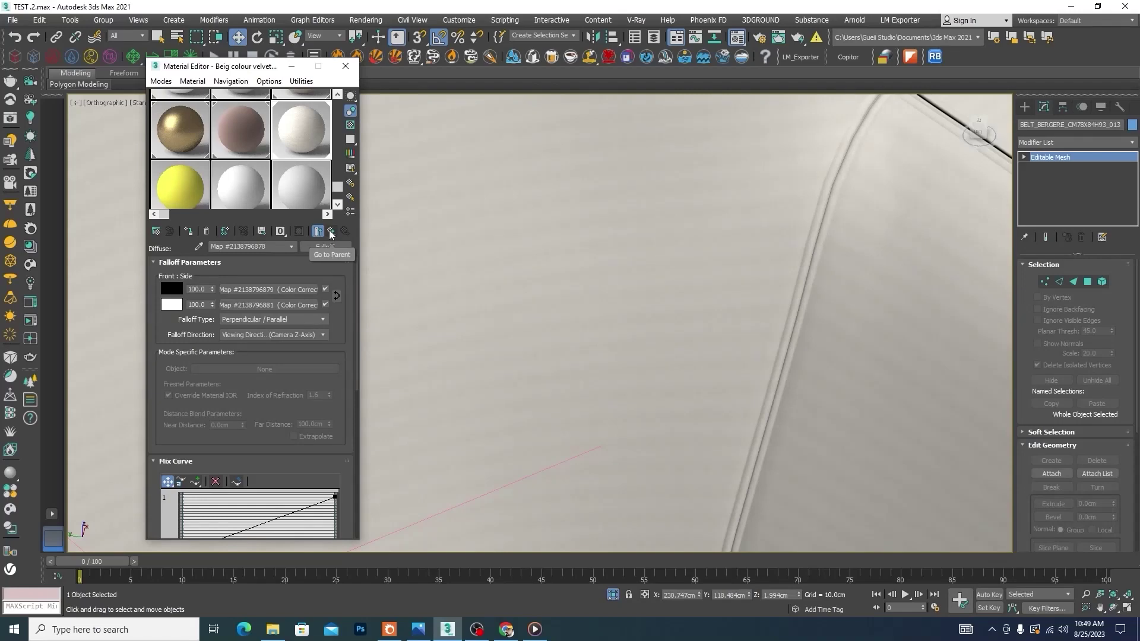
Step: Switch the side ColorCorrection map to Advanced lightness with an RGB gamma/contrast of 1.3, and deselect the armchair body
{"action": "left_click", "coordinate": [265, 308]}
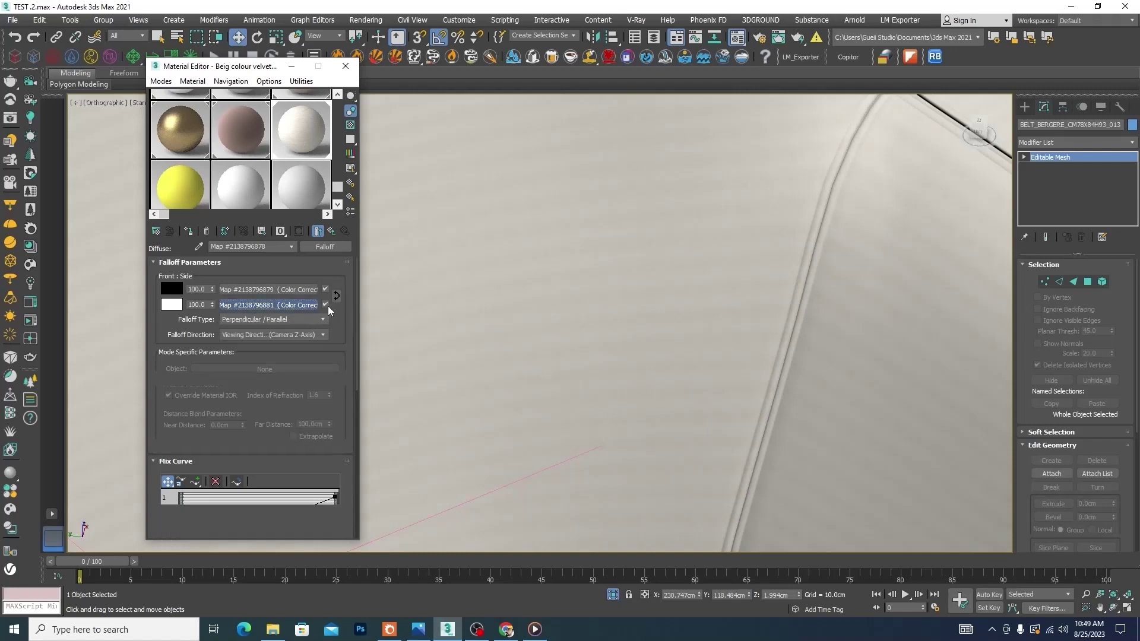
{"action": "left_click_drag", "start_coordinate": [355, 316], "coordinate": [351, 377]}
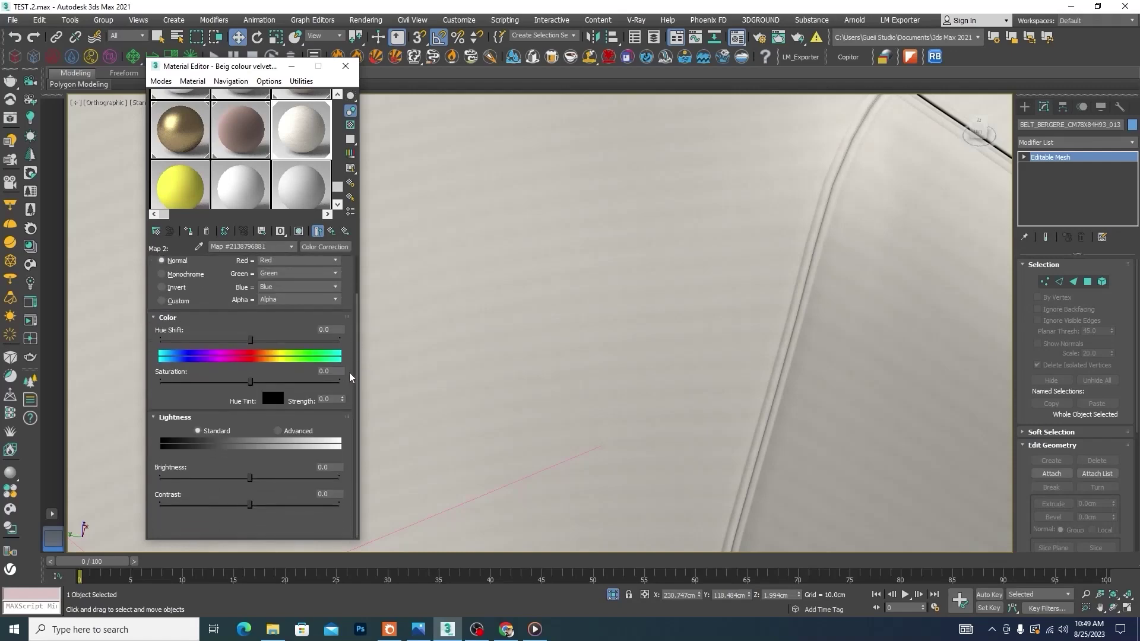
{"action": "left_click", "coordinate": [278, 431]}
{"action": "left_click_drag", "start_coordinate": [249, 477], "coordinate": [232, 477]}
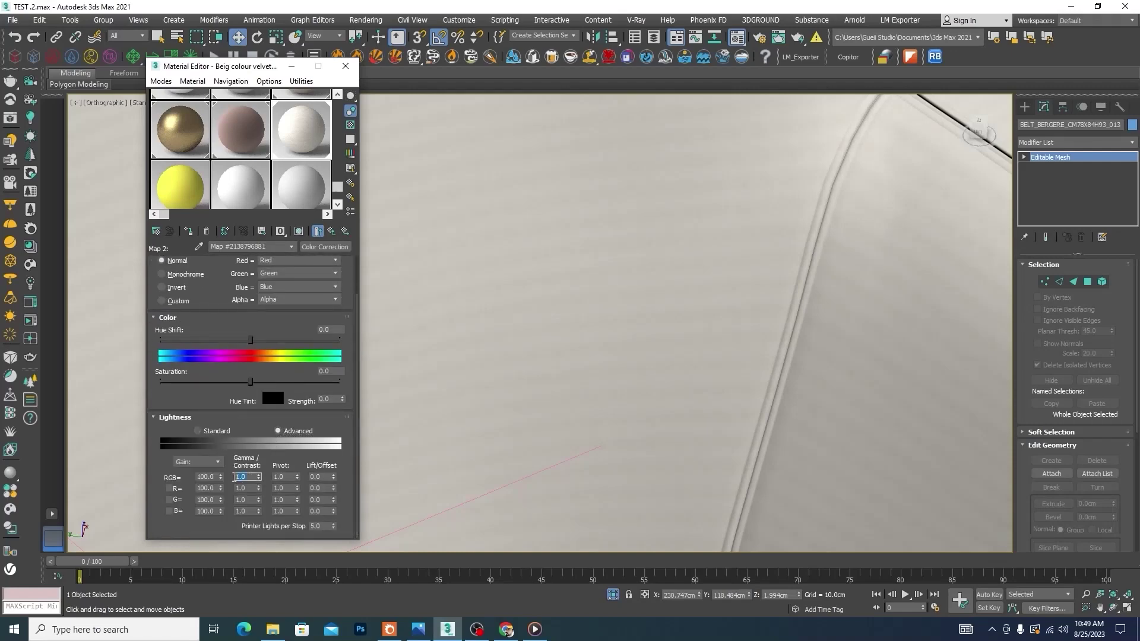
{"action": "type", "text": "1"}
{"action": "key", "text": "Return"}
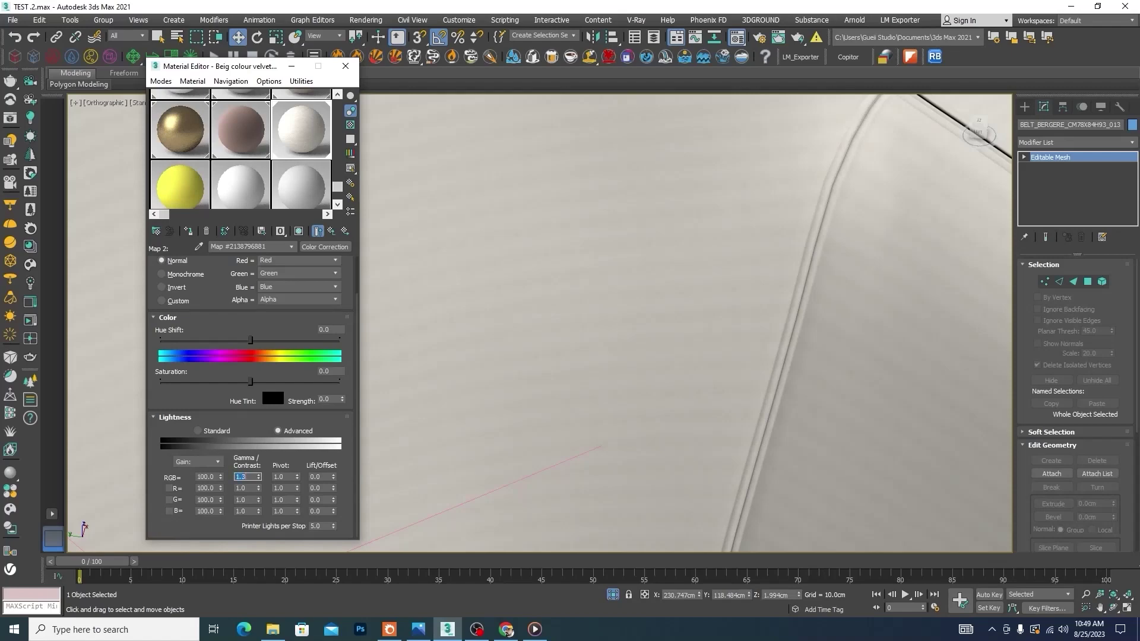
{"action": "key", "text": "z"}
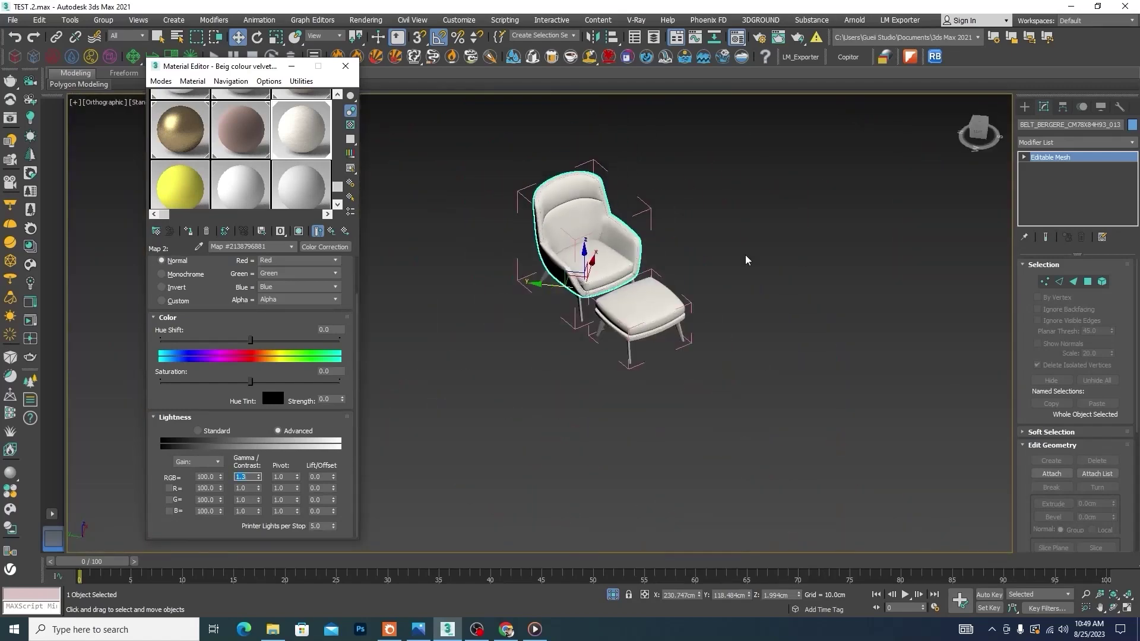
{"action": "left_click", "coordinate": [746, 257]}
{"action": "scroll", "coordinate": [618, 306], "scroll_direction": "up", "scroll_amount": 8}
{"action": "scroll", "coordinate": [765, 349], "scroll_direction": "down", "scroll_amount": 3}
{"action": "scroll", "coordinate": [703, 303], "scroll_direction": "down", "scroll_amount": 6}
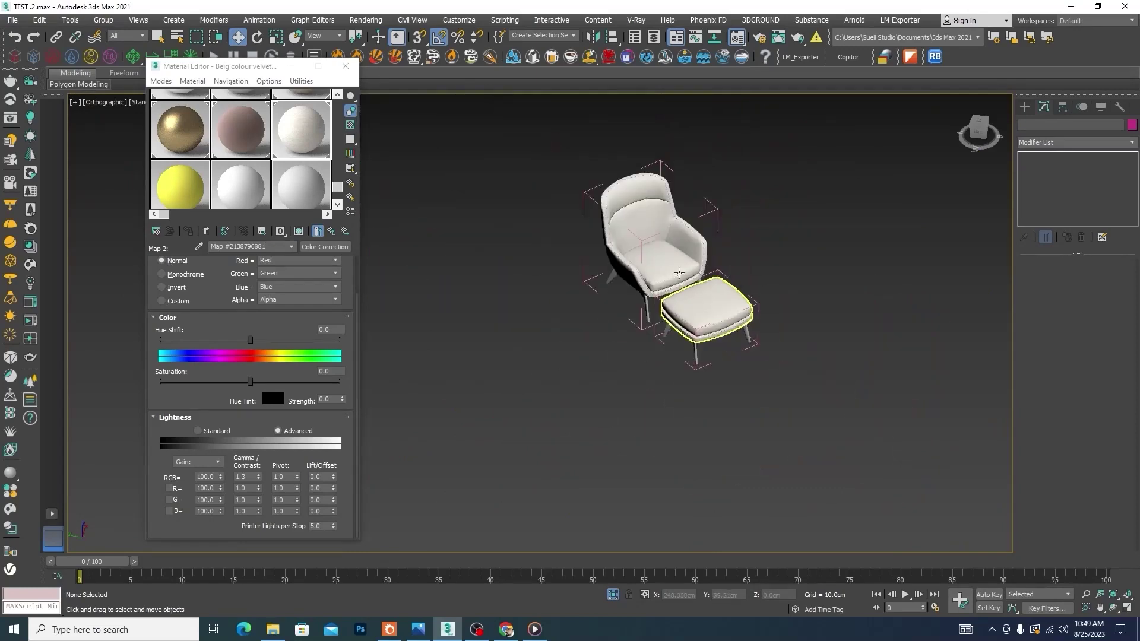
Step: Make the start point of the Falloff mix curve a Bezier-Corner and pull its handle up so the curve bows upward
{"action": "left_click", "coordinate": [332, 231]}
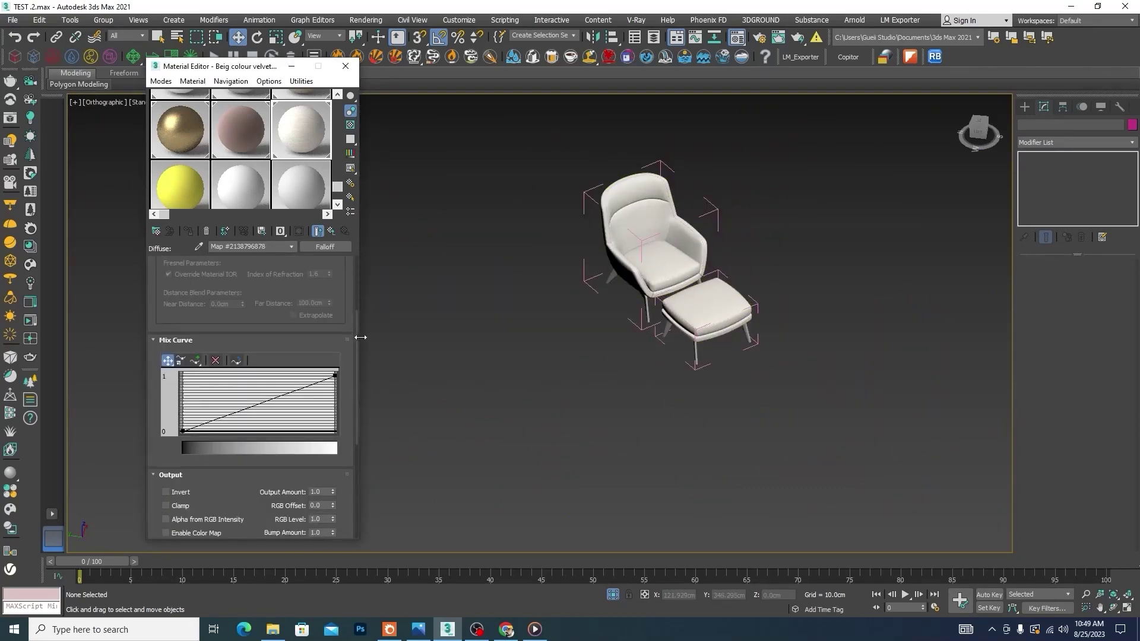
{"action": "left_click_drag", "start_coordinate": [357, 339], "coordinate": [355, 373]}
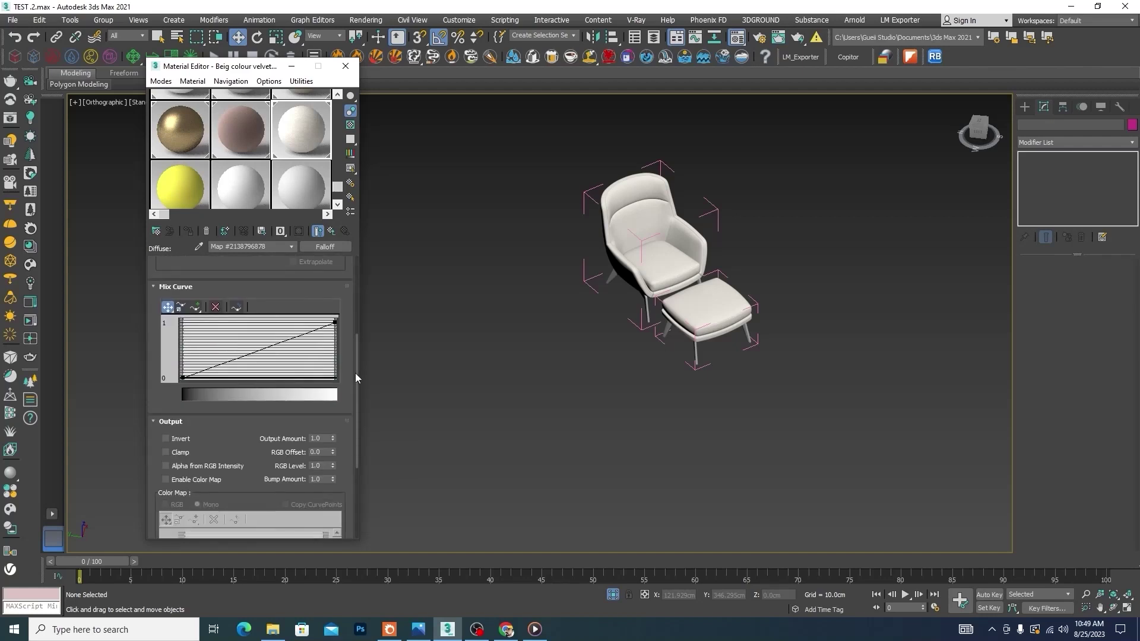
{"action": "right_click", "coordinate": [182, 378]}
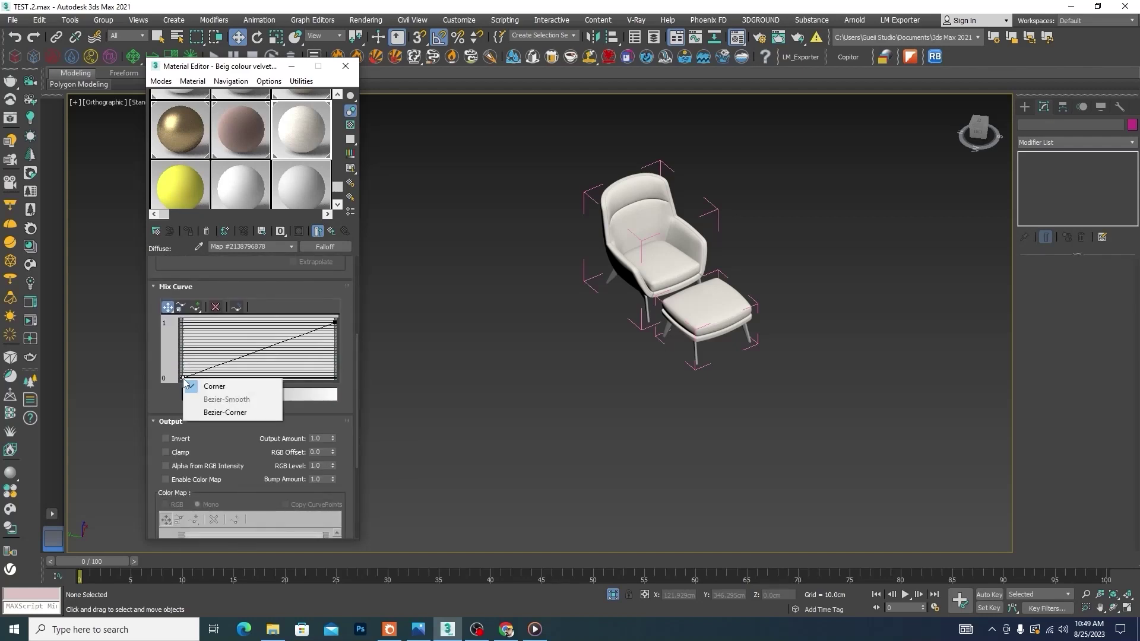
{"action": "left_click", "coordinate": [221, 412]}
{"action": "left_click_drag", "start_coordinate": [221, 363], "coordinate": [224, 328]}
{"action": "scroll", "coordinate": [661, 229], "scroll_direction": "up", "scroll_amount": 8}
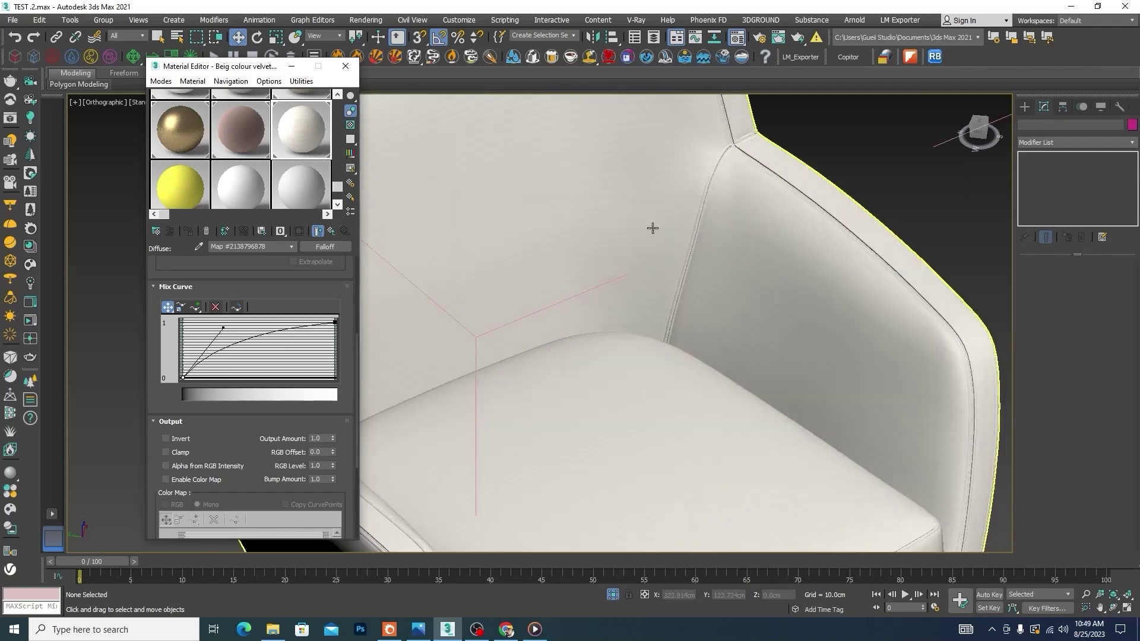
{"action": "scroll", "coordinate": [594, 244], "scroll_direction": "down", "scroll_amount": 1}
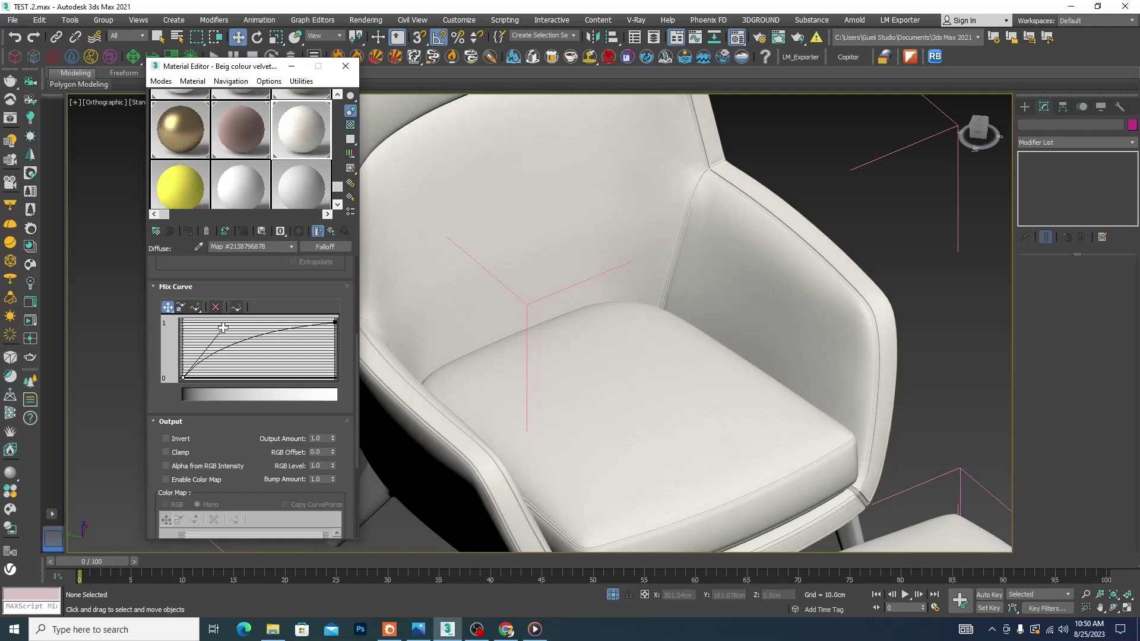
{"action": "mouse_move", "coordinate": [223, 327]}
{"action": "left_mouse_down"}
{"action": "mouse_move", "coordinate": [277, 333]}
{"action": "mouse_move", "coordinate": [221, 325]}
{"action": "left_mouse_up"}
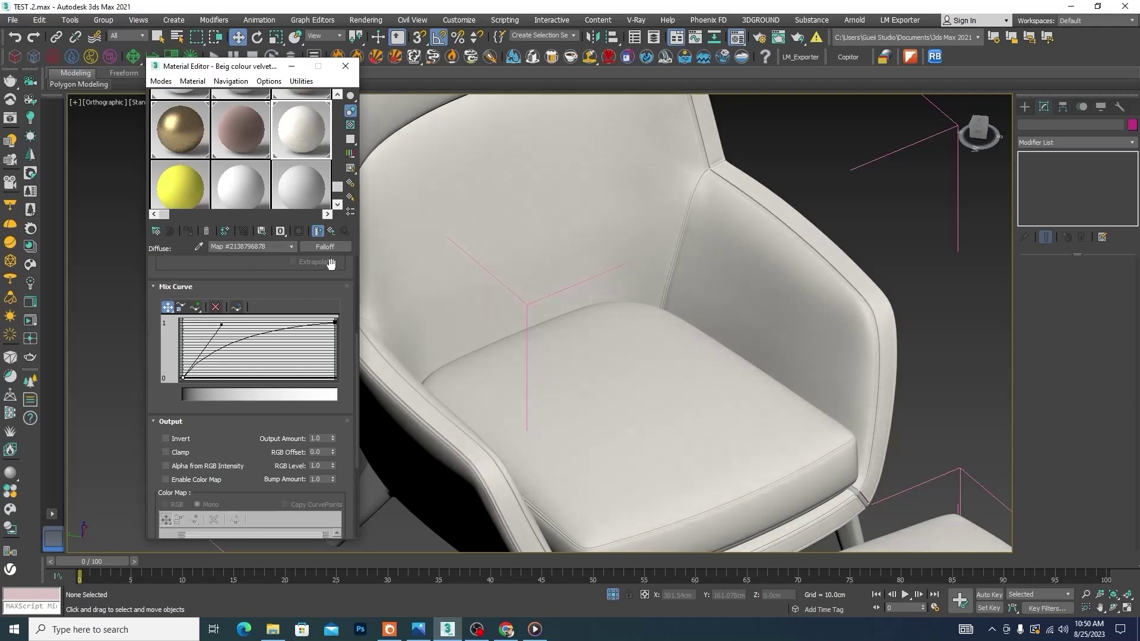
Step: Assign a VRayNormalMap to the bump slot of the beige velvet material
{"action": "left_click", "coordinate": [332, 231]}
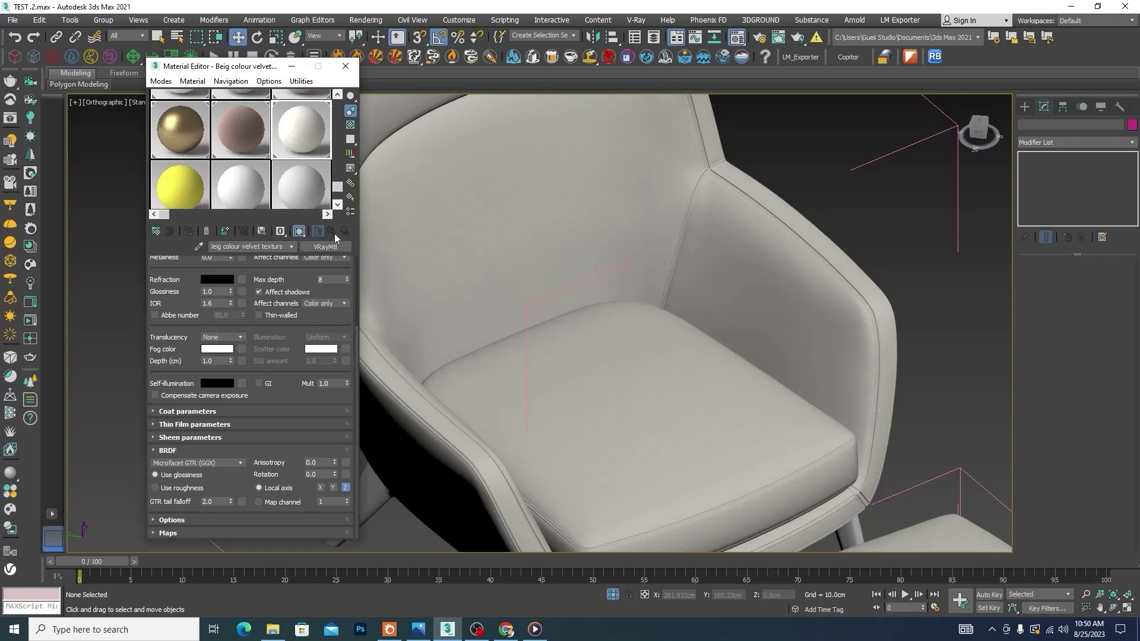
{"action": "left_click", "coordinate": [152, 532]}
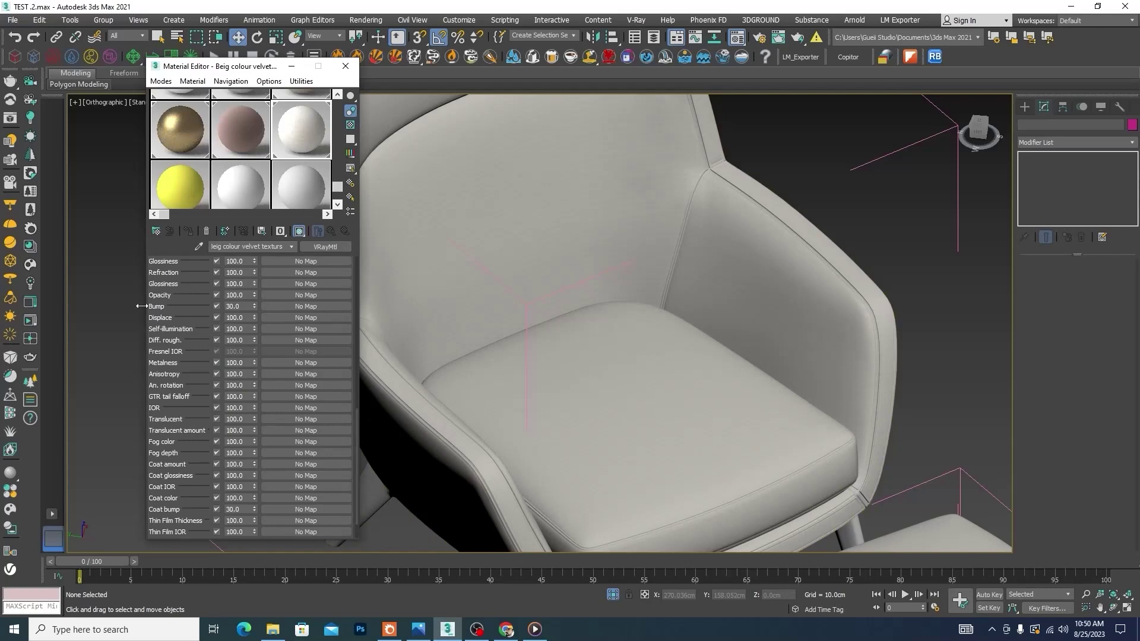
{"action": "left_click", "coordinate": [302, 307]}
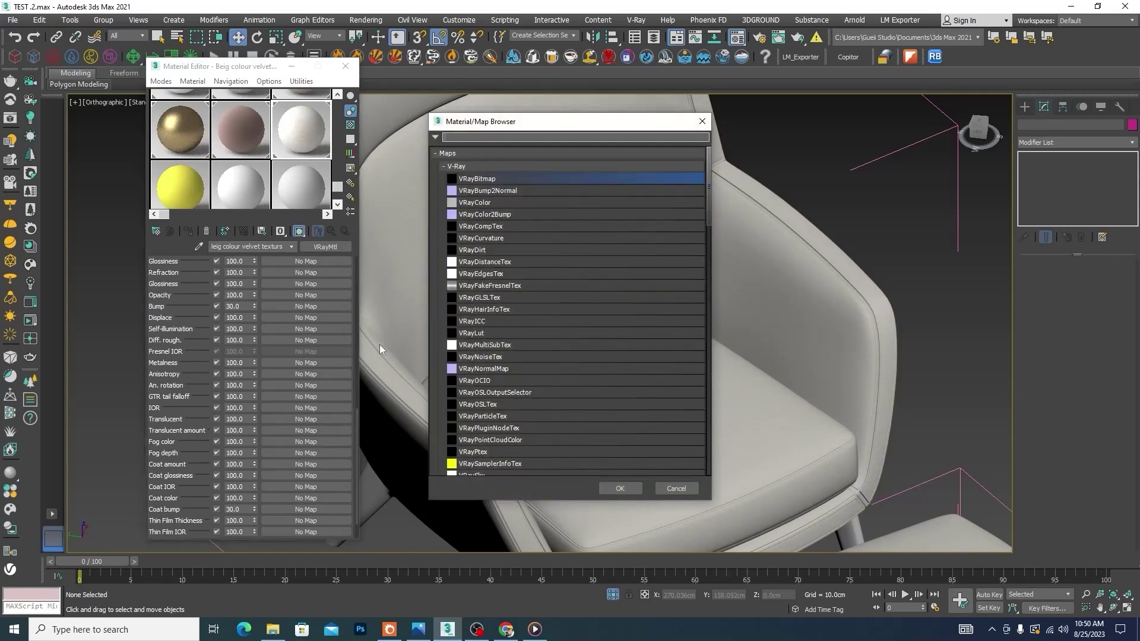
{"action": "left_click", "coordinate": [487, 369]}
{"action": "left_click", "coordinate": [611, 484]}
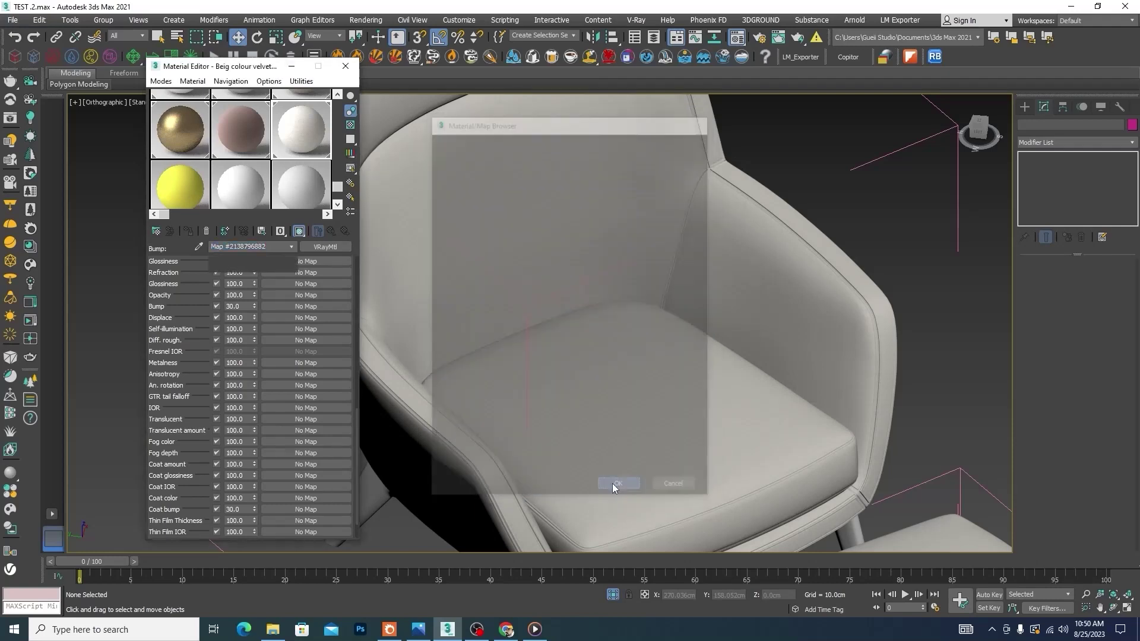
{"action": "scroll", "coordinate": [586, 287], "scroll_direction": "up", "scroll_amount": 5}
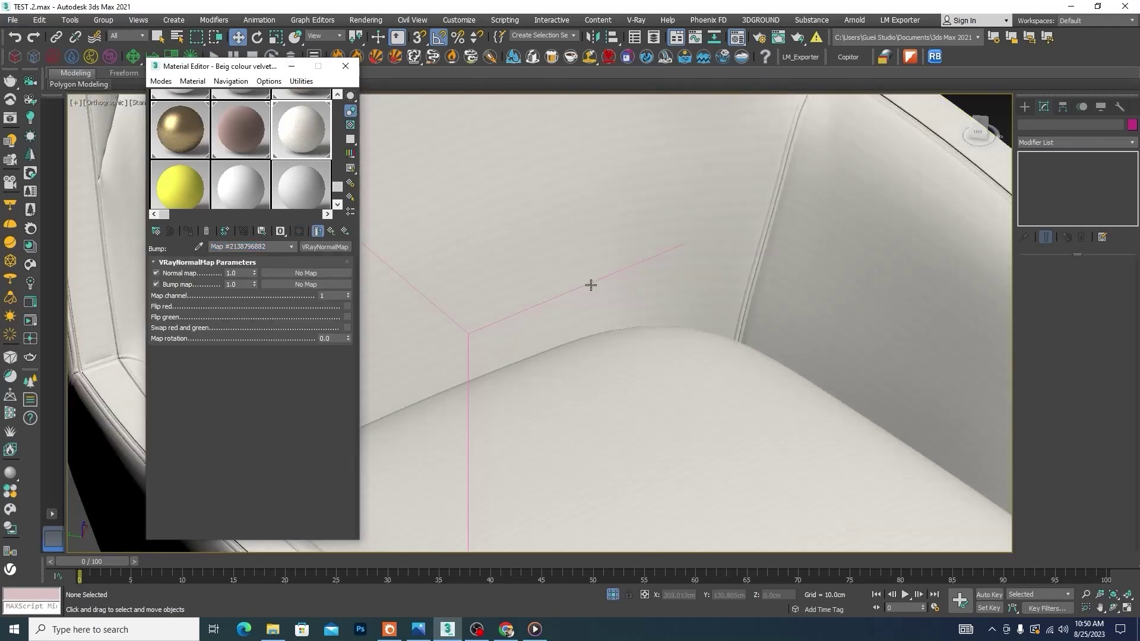
Step: Load the "Normale Map" image through a VRayBitmap into the bump map slot of the VRayNormalMap, and return to the VRayNormalMap
{"action": "scroll", "coordinate": [544, 267], "scroll_direction": "down", "scroll_amount": 7}
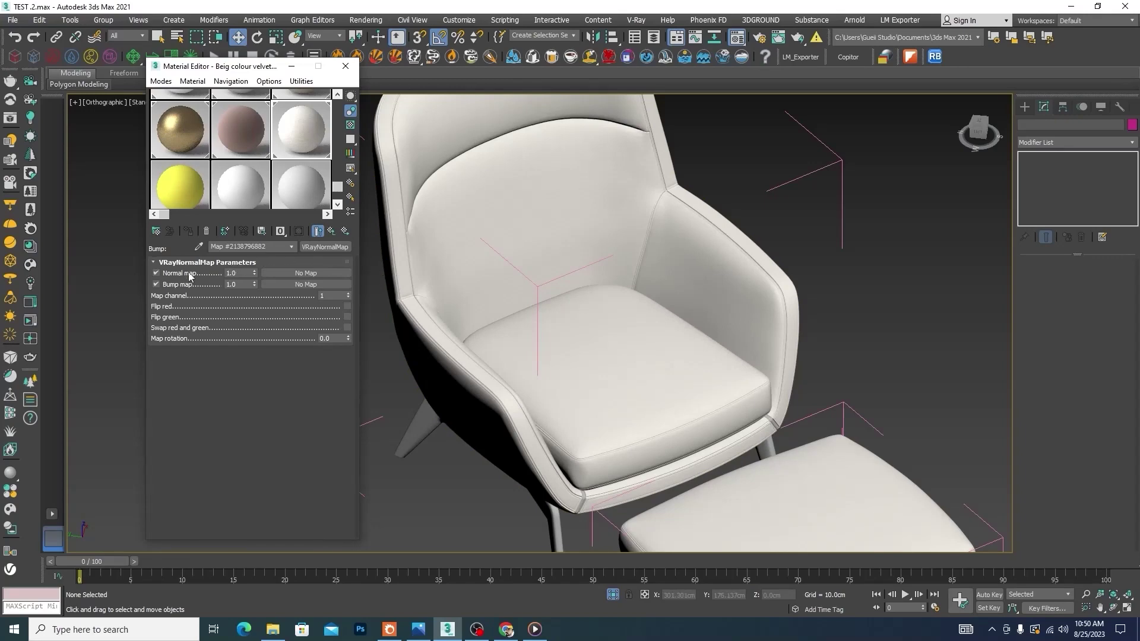
{"action": "left_click", "coordinate": [300, 284]}
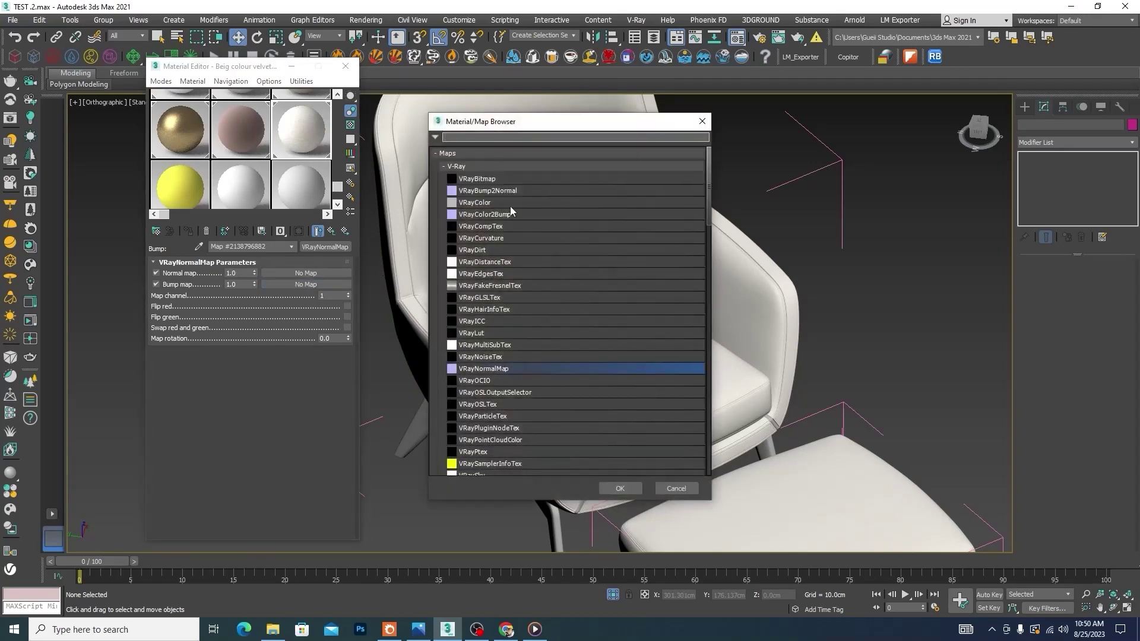
{"action": "left_click", "coordinate": [475, 180]}
{"action": "left_click", "coordinate": [625, 487]}
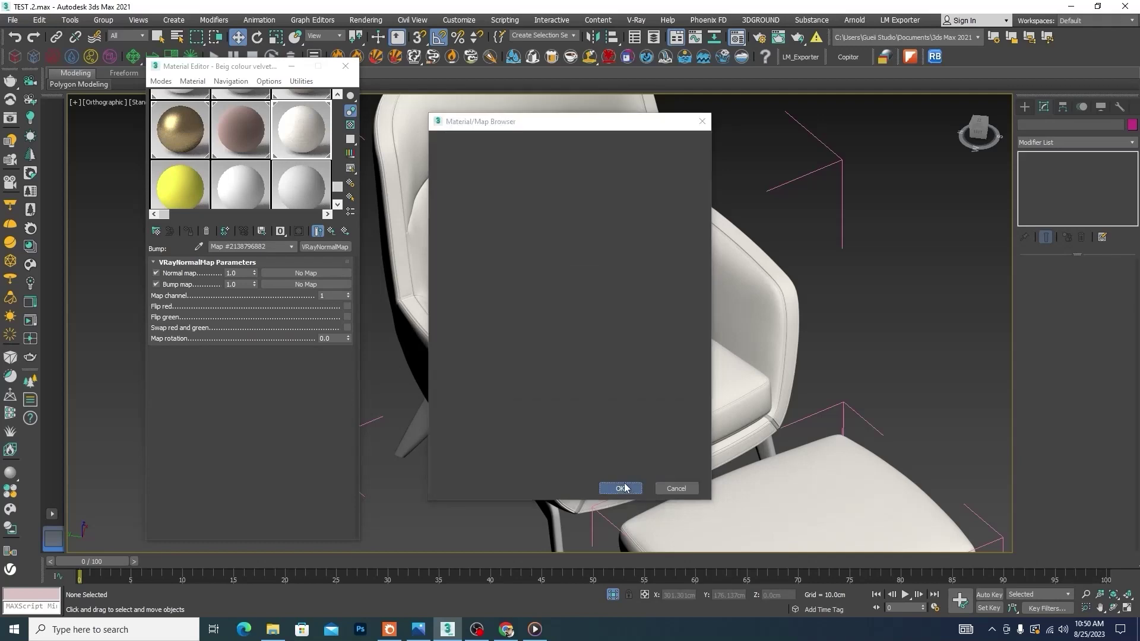
{"action": "left_click", "coordinate": [336, 279]}
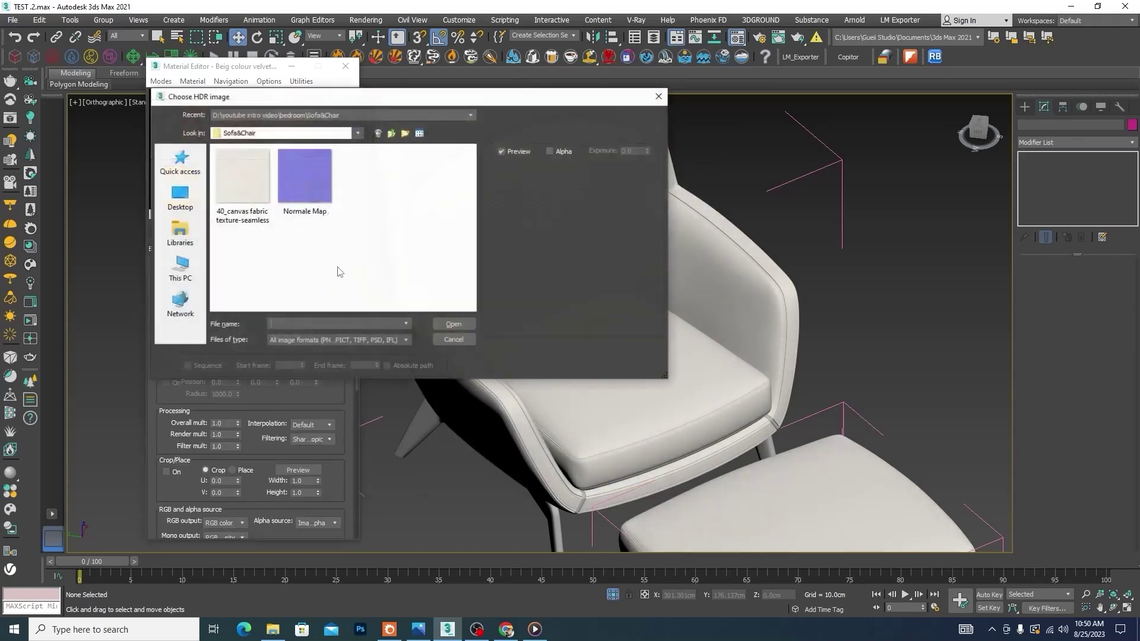
{"action": "left_click", "coordinate": [315, 172]}
{"action": "left_click", "coordinate": [453, 324]}
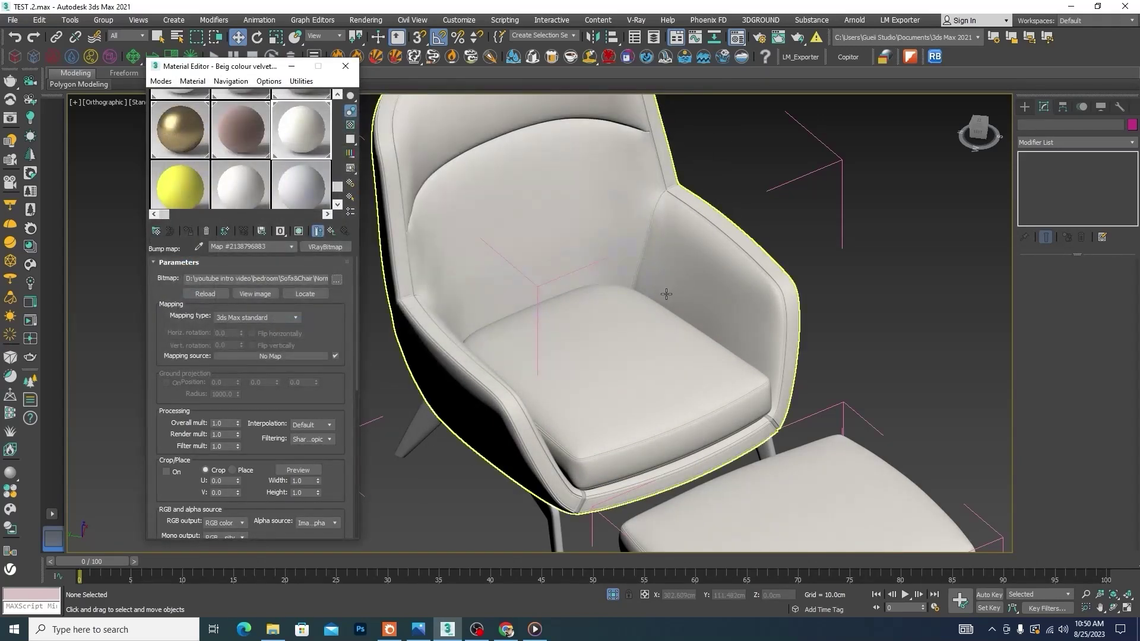
{"action": "scroll", "coordinate": [741, 351], "scroll_direction": "up", "scroll_amount": 5}
{"action": "scroll", "coordinate": [714, 339], "scroll_direction": "down", "scroll_amount": 6}
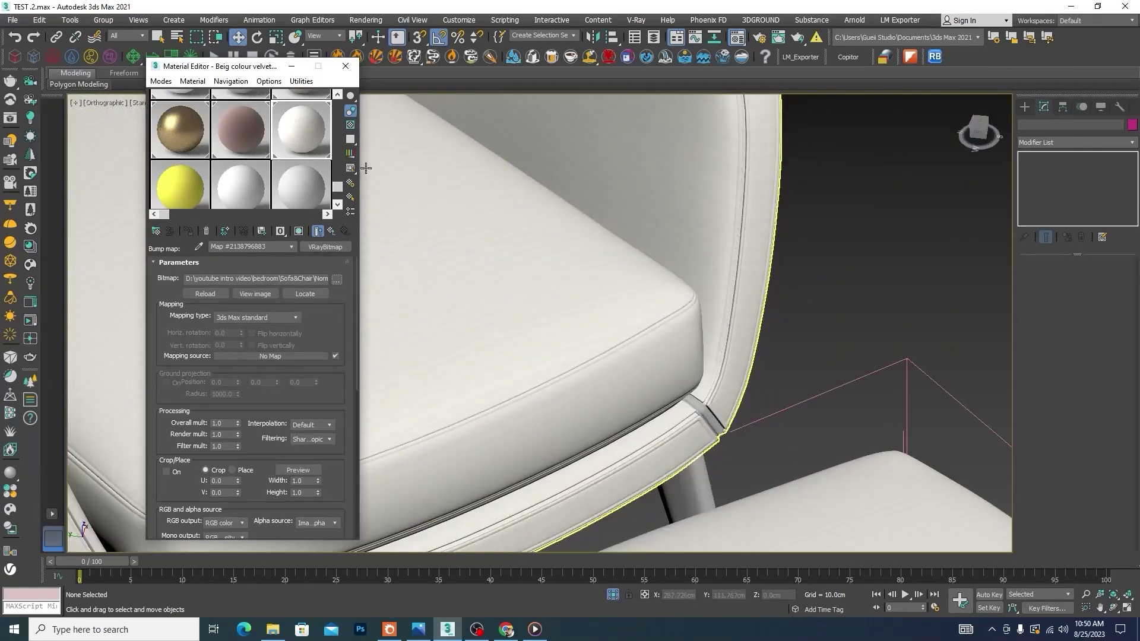
{"action": "left_click", "coordinate": [330, 230]}
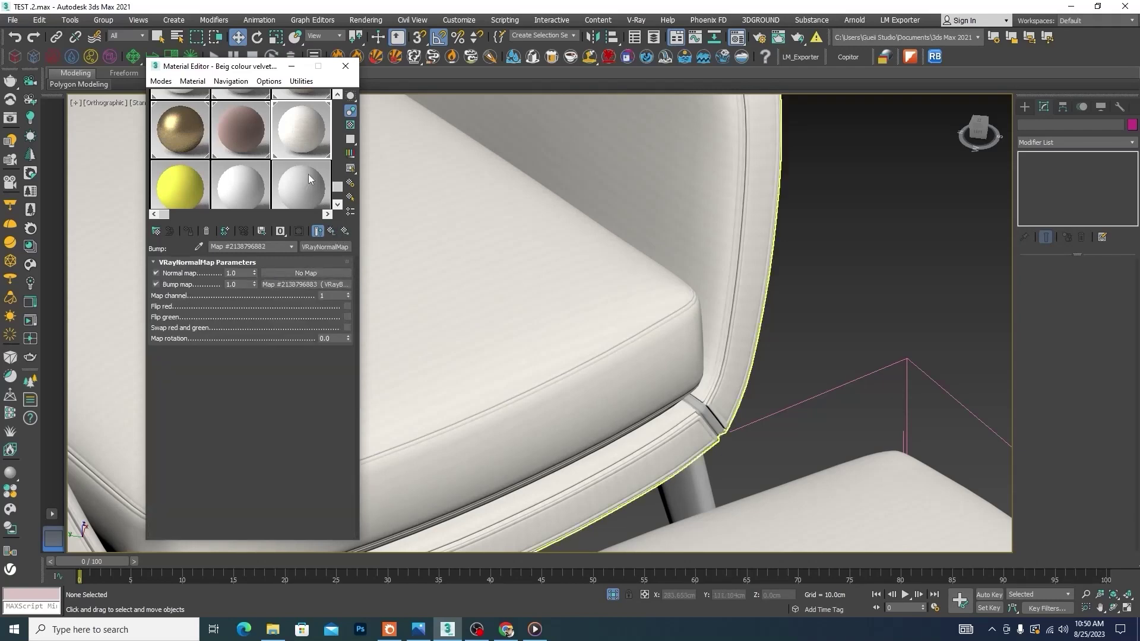
Step: Show the beige velvet material in a large magnified preview to inspect its woven bump
{"action": "double_click", "coordinate": [316, 138]}
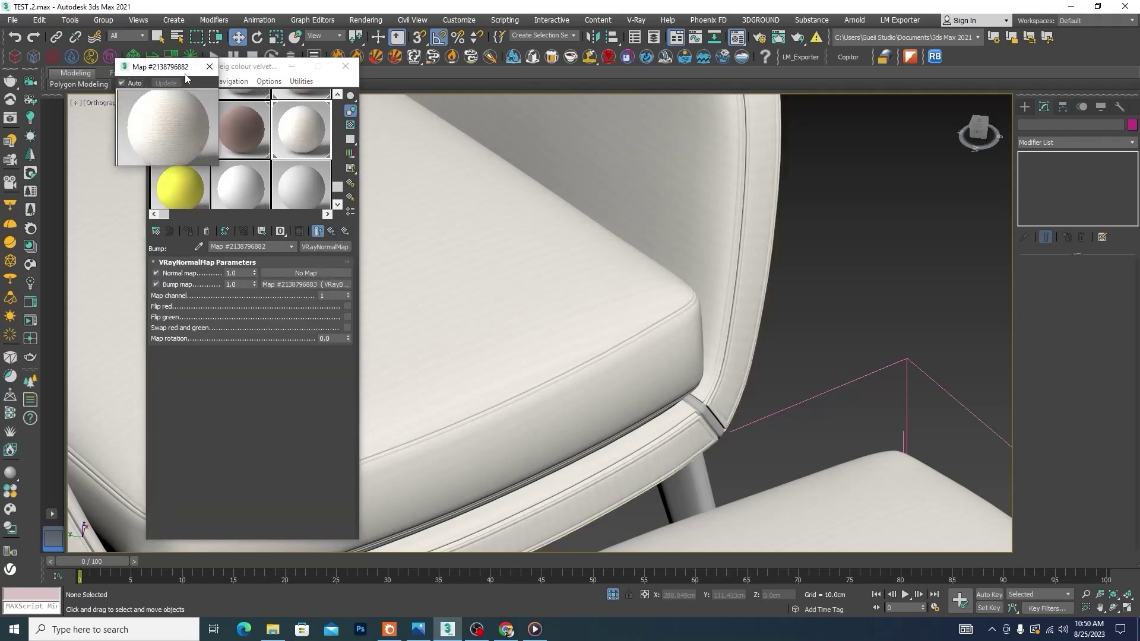
{"action": "left_click_drag", "start_coordinate": [158, 76], "coordinate": [742, 78]}
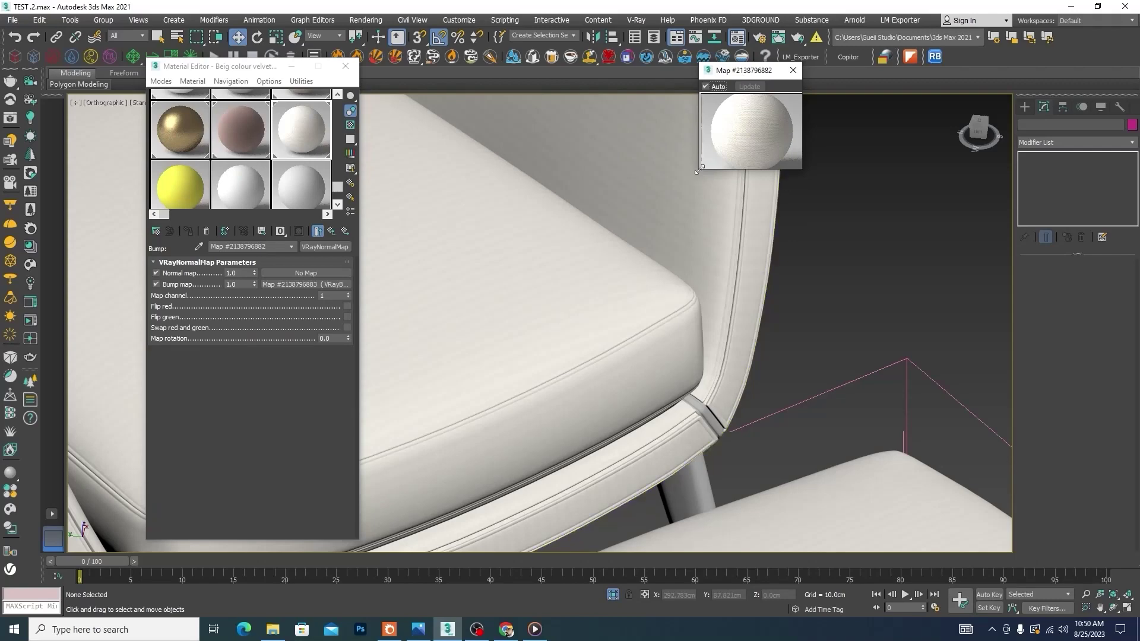
{"action": "left_click_drag", "start_coordinate": [701, 170], "coordinate": [387, 549]}
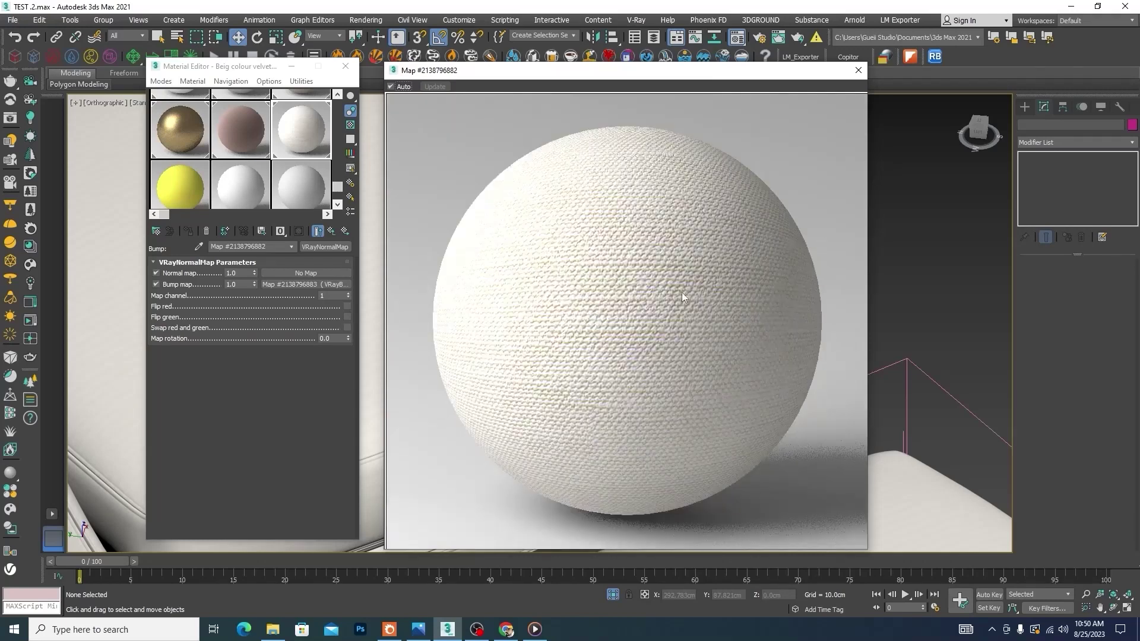
Step: Compare the beige velvet material with its bump map off and on, and set the bump amount to 50
{"action": "left_click", "coordinate": [331, 231]}
{"action": "scroll", "coordinate": [355, 335], "scroll_direction": "down", "scroll_amount": 5}
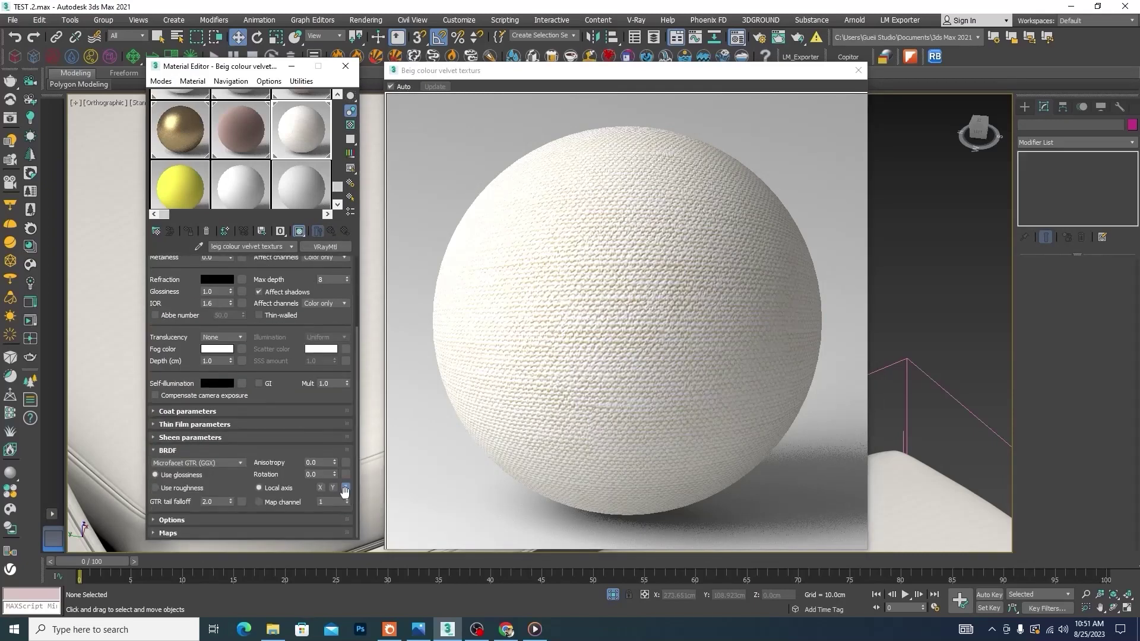
{"action": "left_click", "coordinate": [150, 533]}
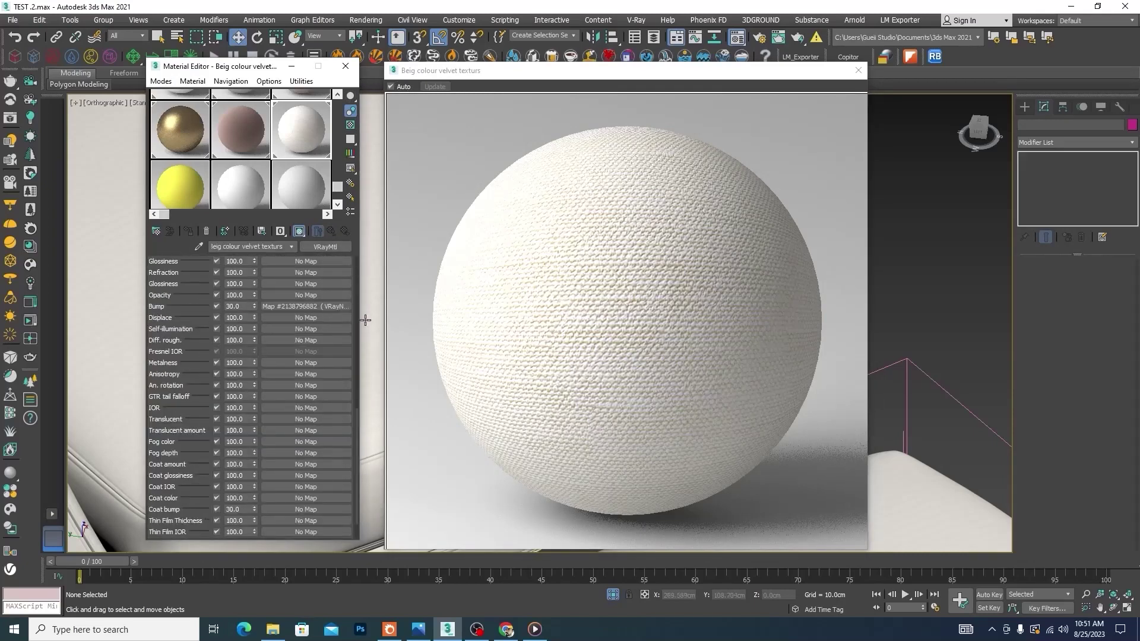
{"action": "left_click", "coordinate": [216, 306]}
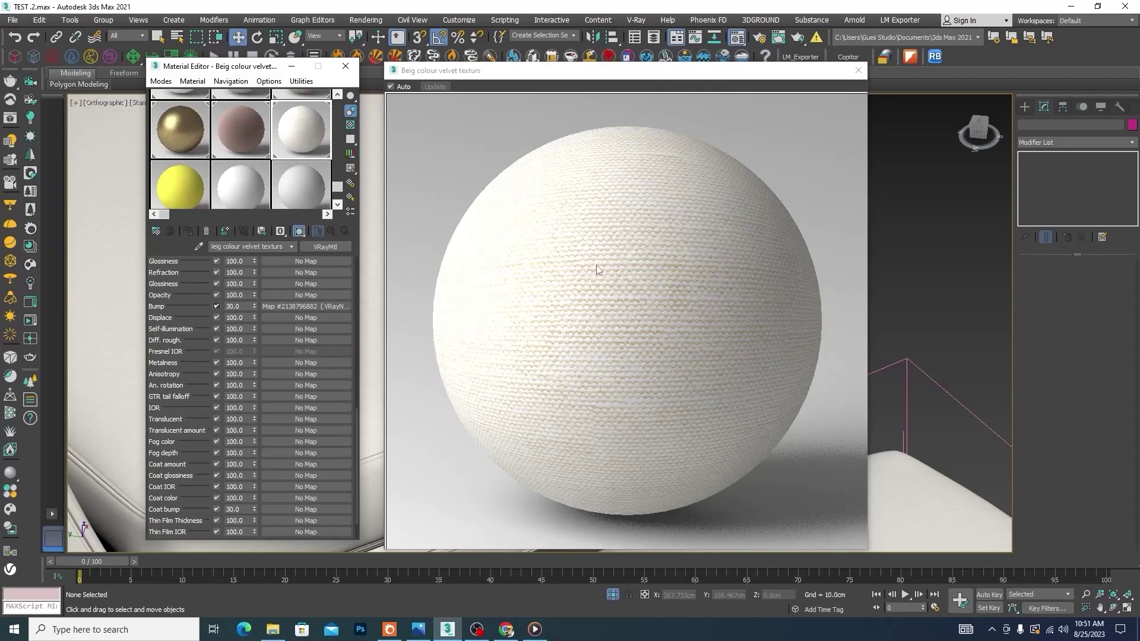
{"action": "double_click", "coordinate": [234, 307]}
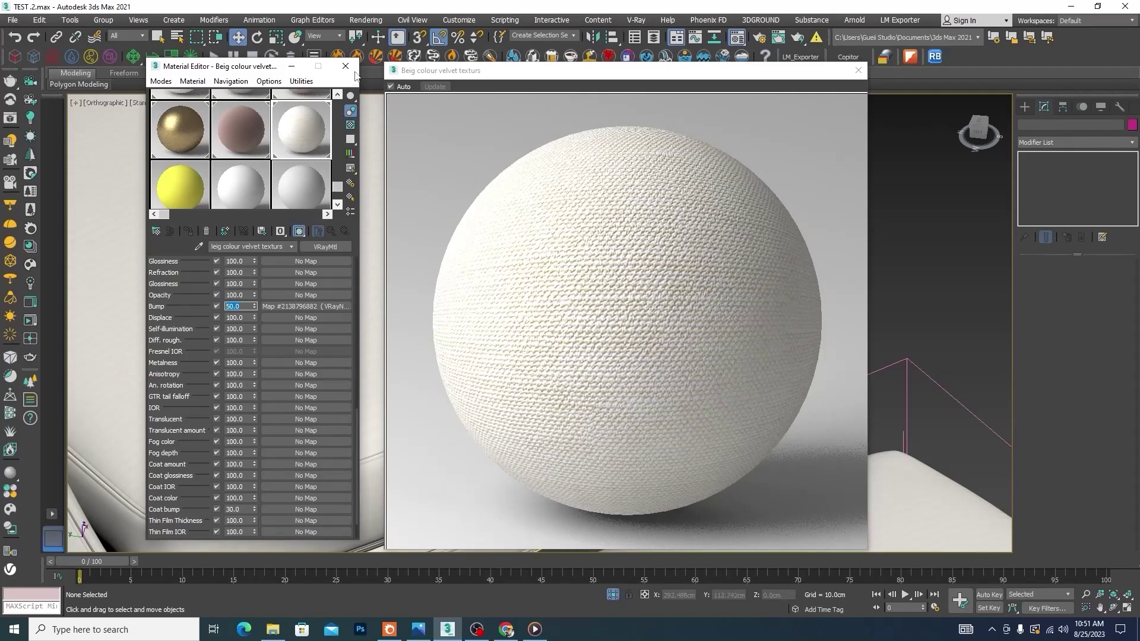
Step: Assign a ColorCorrection map to the reflection slot of the beige velvet material
{"action": "left_click_drag", "start_coordinate": [357, 416], "coordinate": [361, 266]}
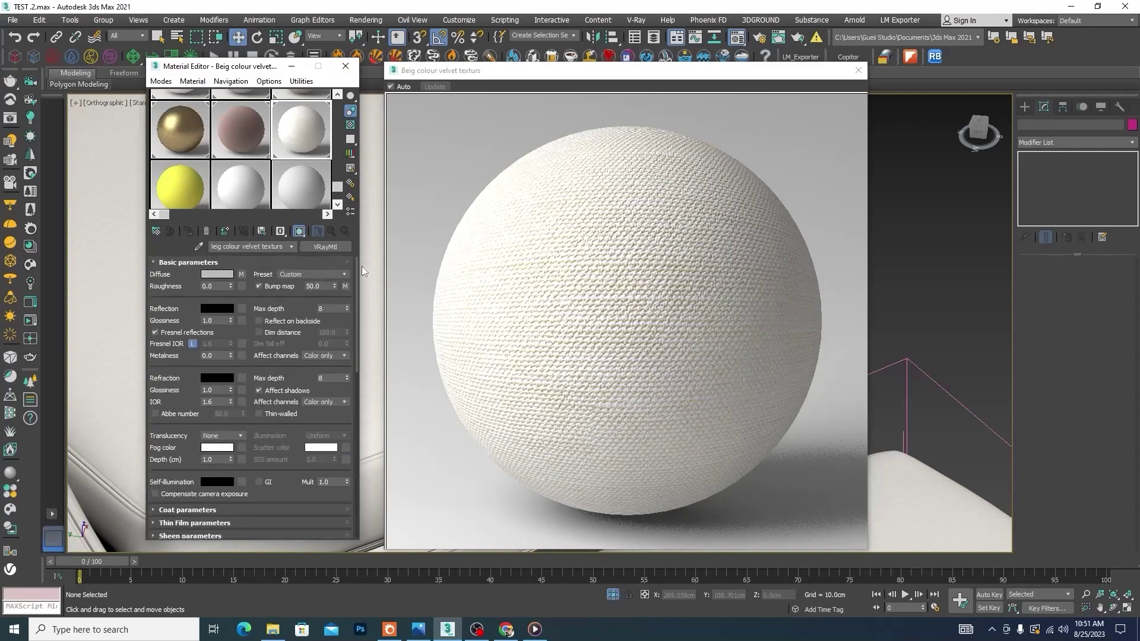
{"action": "left_click", "coordinate": [242, 309]}
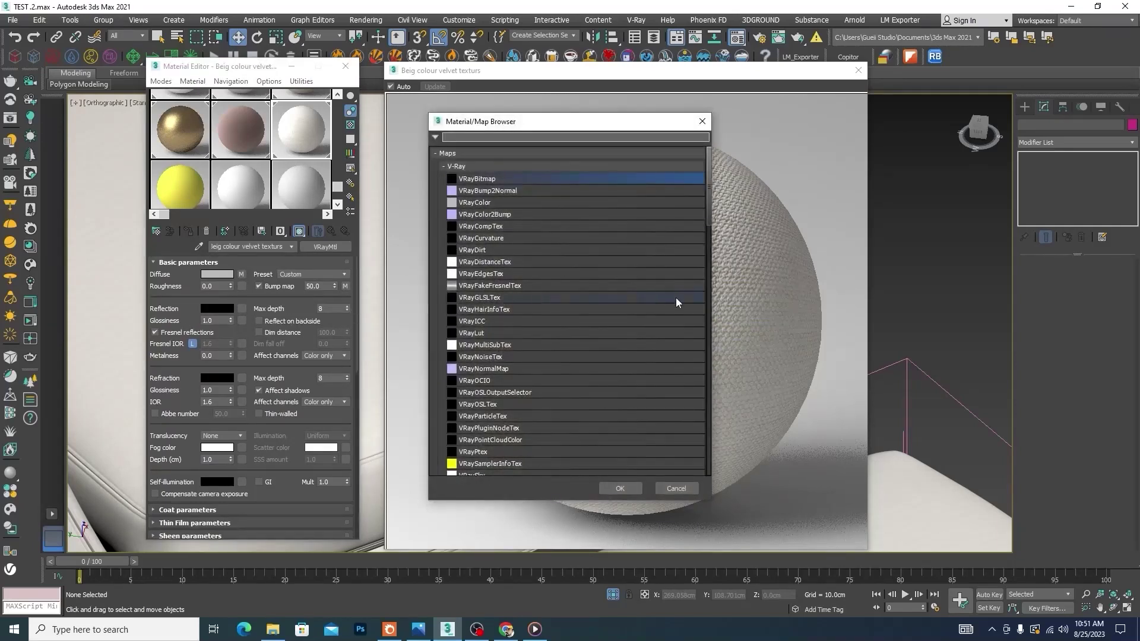
{"action": "left_click_drag", "start_coordinate": [707, 203], "coordinate": [705, 287]}
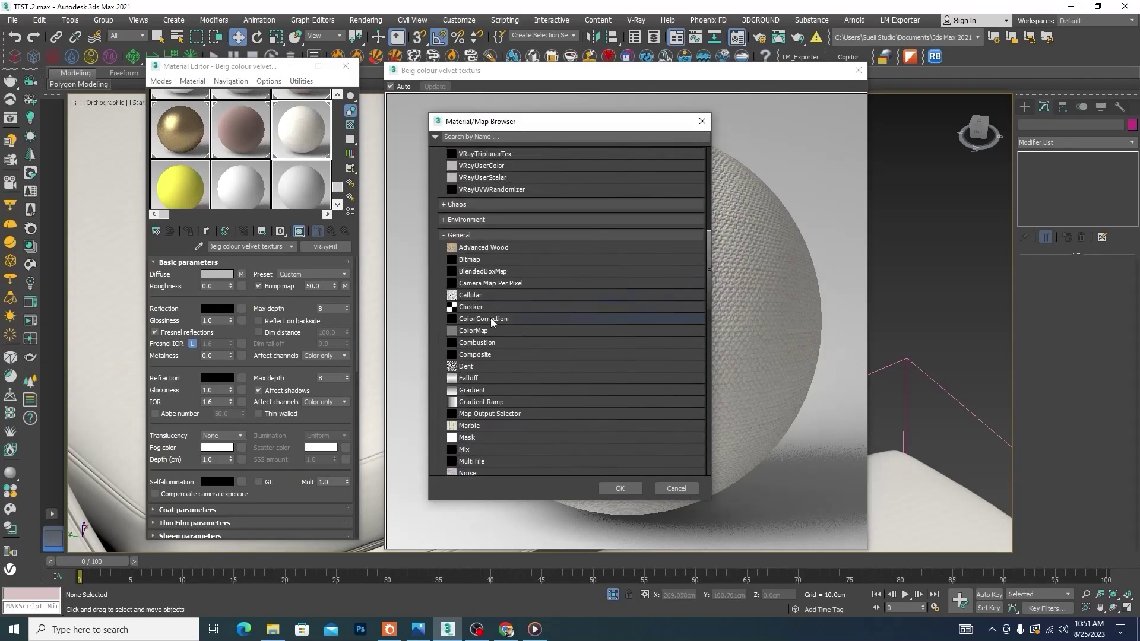
{"action": "left_click", "coordinate": [492, 321]}
{"action": "left_click", "coordinate": [619, 488]}
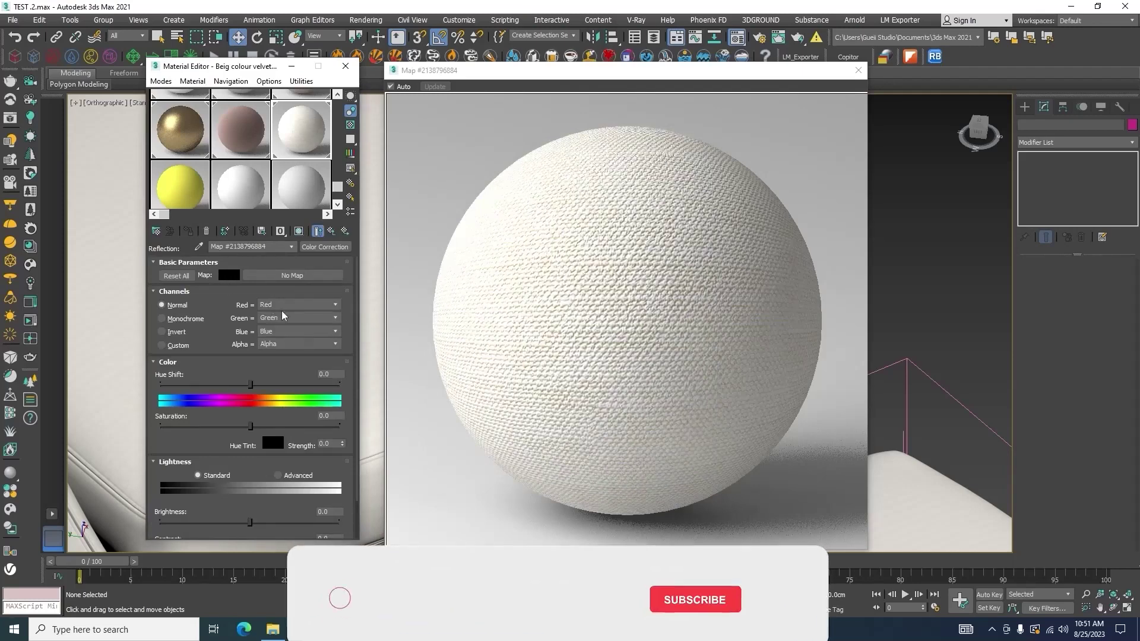
Step: Load "40_canvas fabric texture-seamless" through a VRayBitmap as the input of the reflection ColorCorrection map
{"action": "left_click", "coordinate": [292, 276]}
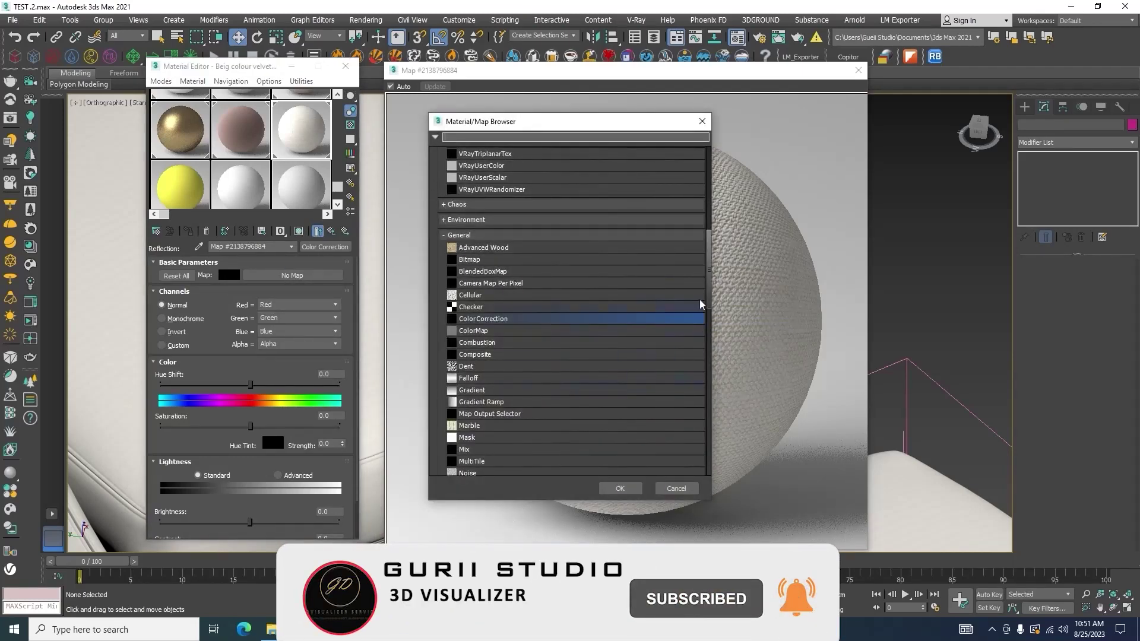
{"action": "left_click", "coordinate": [707, 284]}
{"action": "left_click_drag", "start_coordinate": [709, 257], "coordinate": [710, 159]}
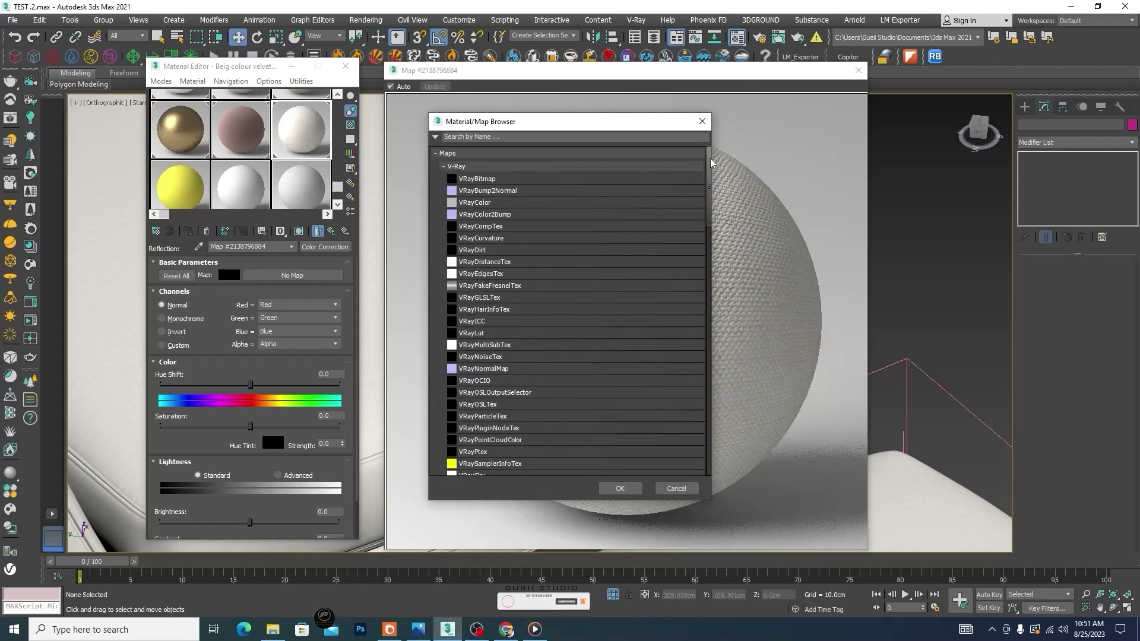
{"action": "left_click", "coordinate": [481, 181]}
{"action": "left_click", "coordinate": [620, 488]}
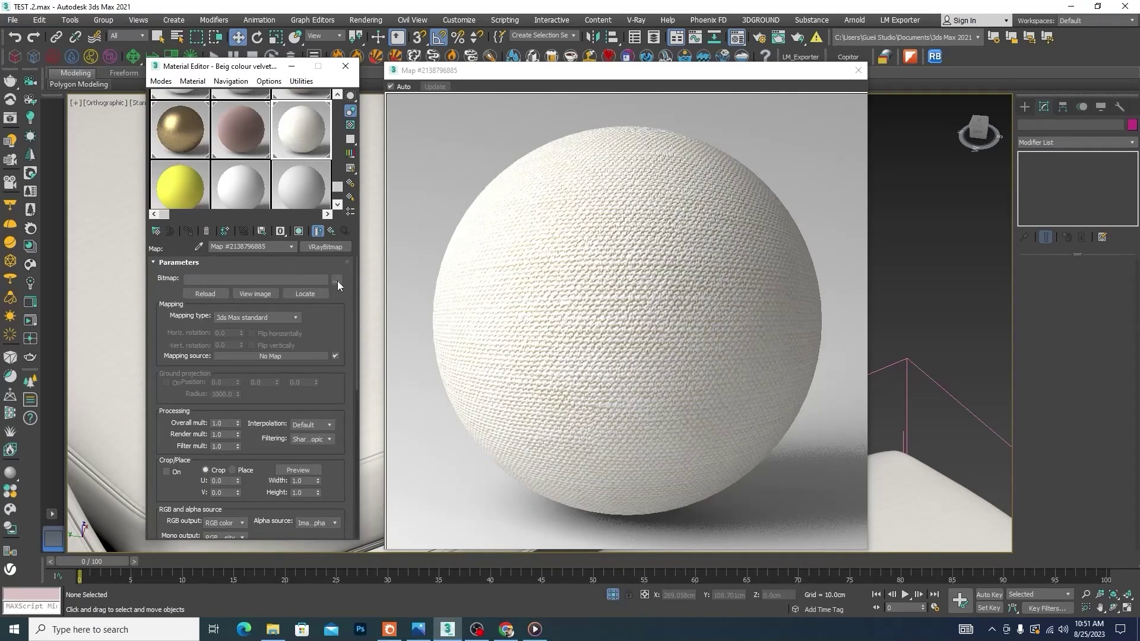
{"action": "left_click", "coordinate": [337, 280]}
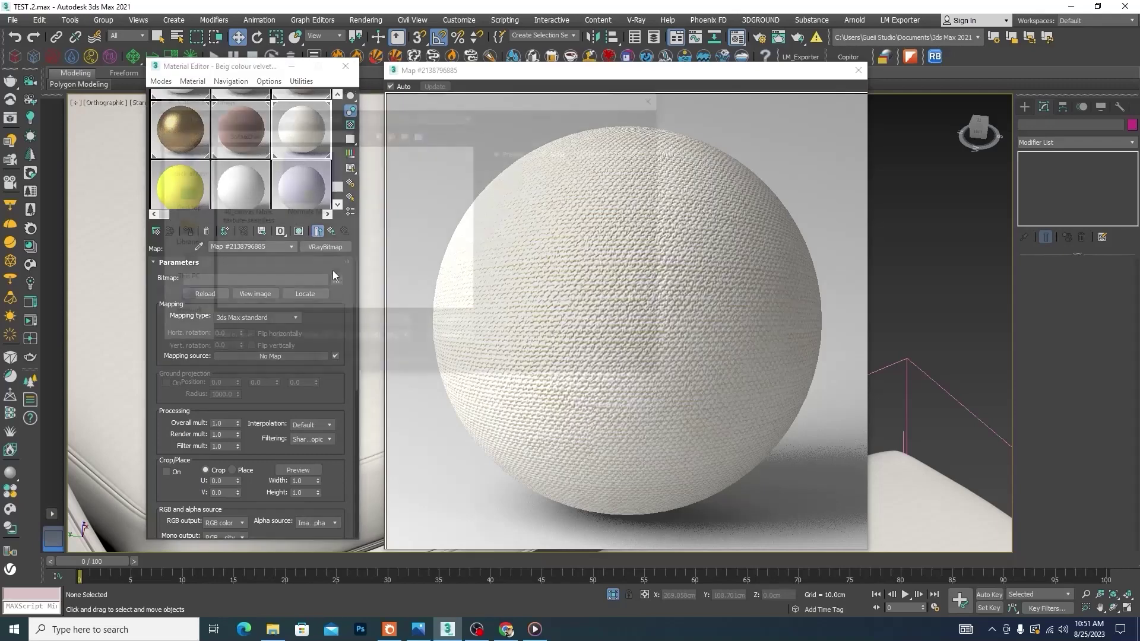
{"action": "left_click", "coordinate": [237, 177]}
{"action": "left_click", "coordinate": [453, 323]}
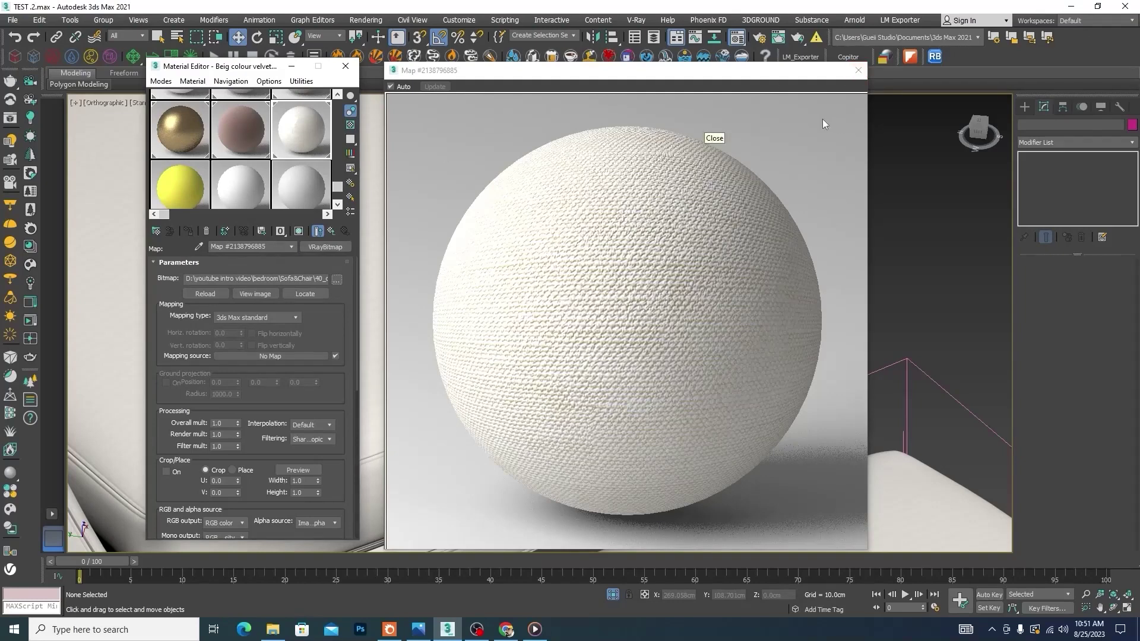
Step: Set the reflection ColorCorrection channels to Monochrome and return to the material's basic parameters
{"action": "left_click", "coordinate": [332, 230]}
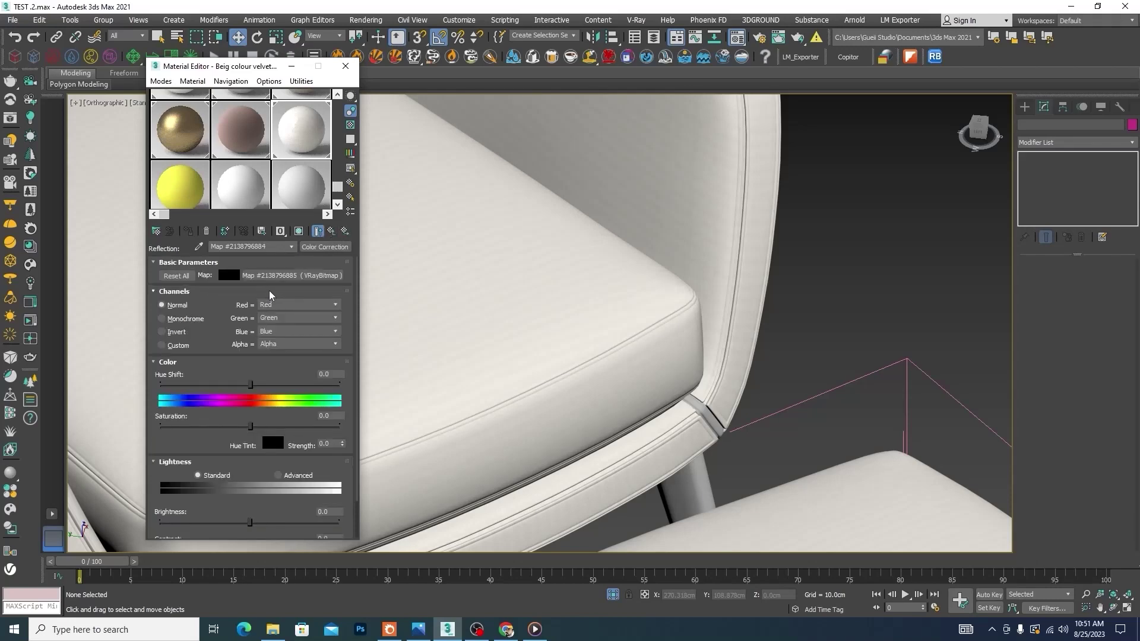
{"action": "left_click", "coordinate": [163, 319]}
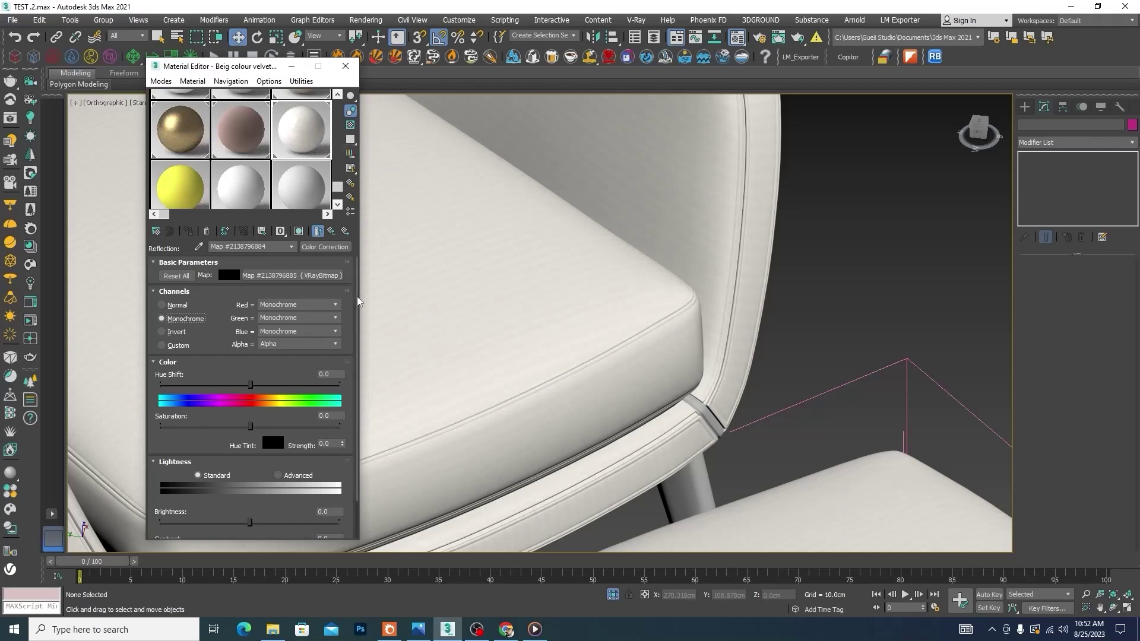
{"action": "left_click", "coordinate": [331, 231]}
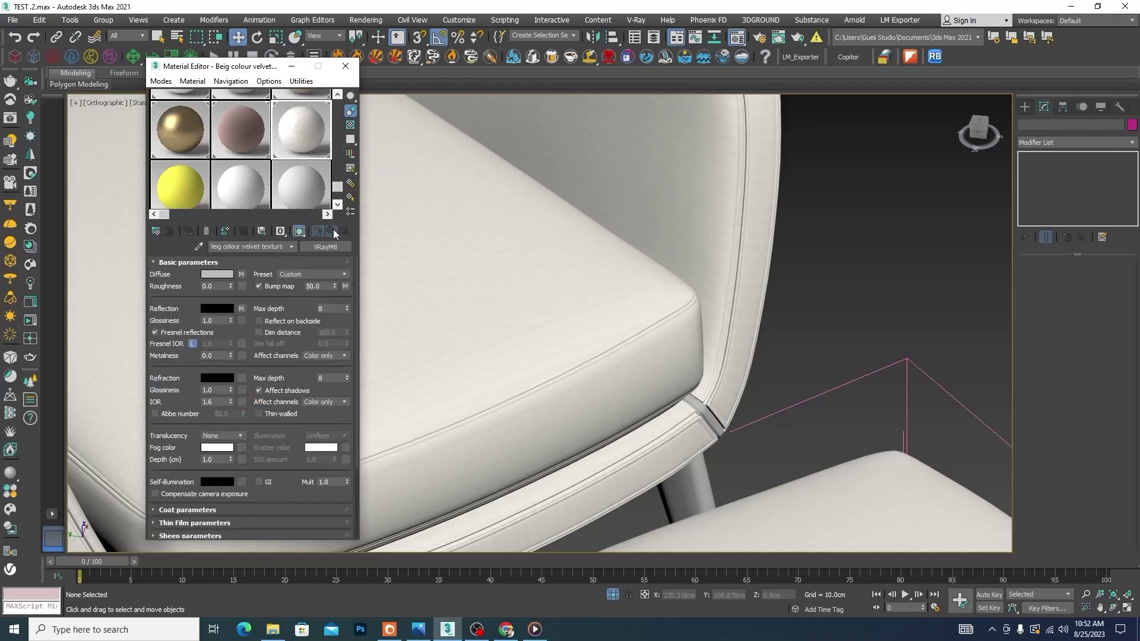
Step: Set the material's reflection colour to a grey with value 44 and its reflection glossiness to 0.6
{"action": "left_click", "coordinate": [219, 309]}
{"action": "left_click_drag", "start_coordinate": [352, 81], "coordinate": [352, 95]}
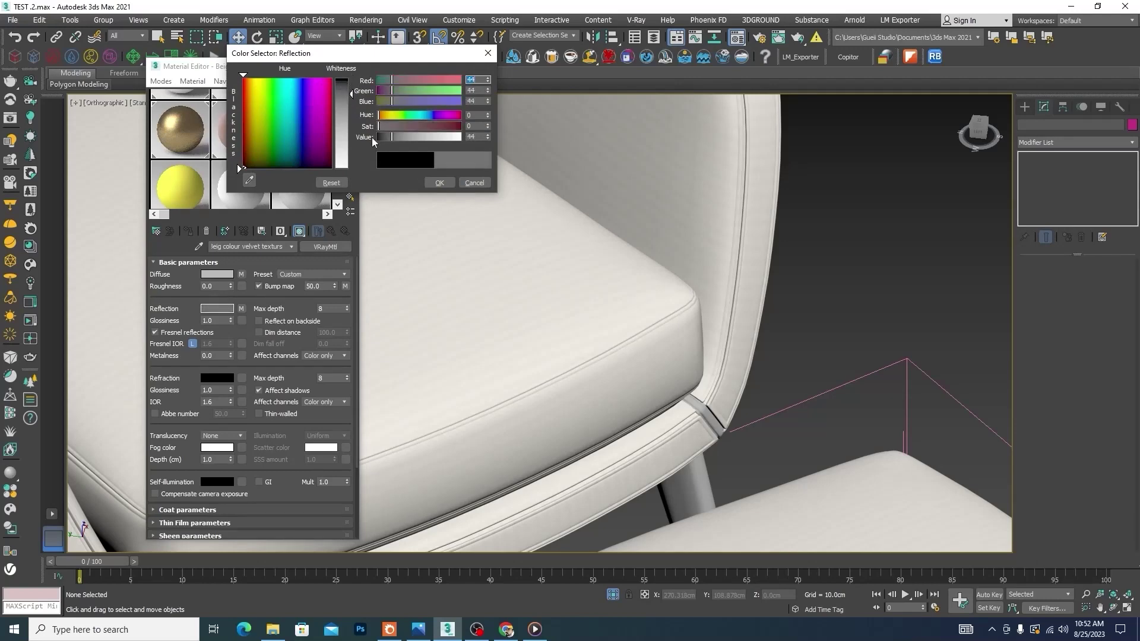
{"action": "left_click", "coordinate": [440, 182]}
{"action": "double_click", "coordinate": [220, 321]}
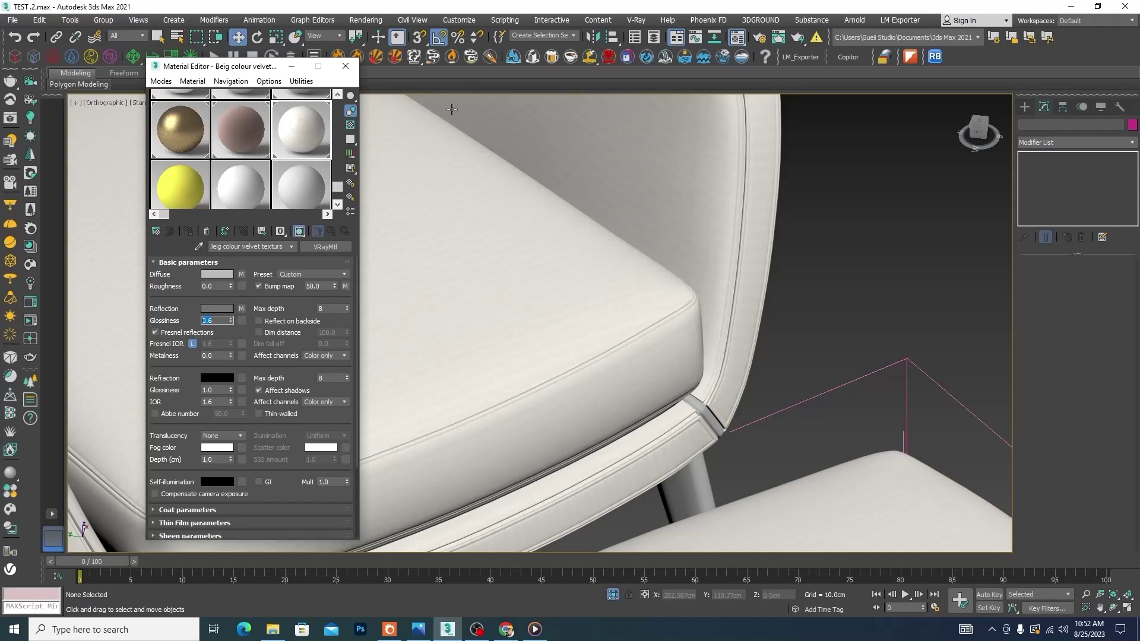
Step: Add a UVW Map modifier to the armchair body
{"action": "scroll", "coordinate": [756, 257], "scroll_direction": "down", "scroll_amount": 8}
{"action": "left_click", "coordinate": [677, 327]}
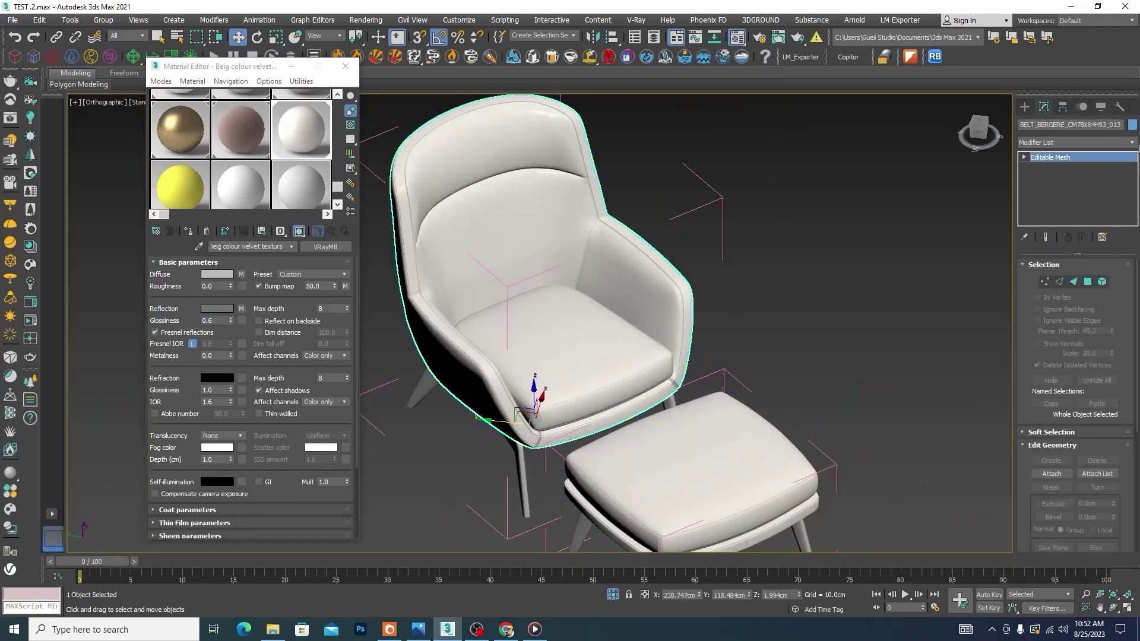
{"action": "left_click", "coordinate": [1133, 143]}
{"action": "key", "text": "u"}
{"action": "key", "text": "u"}
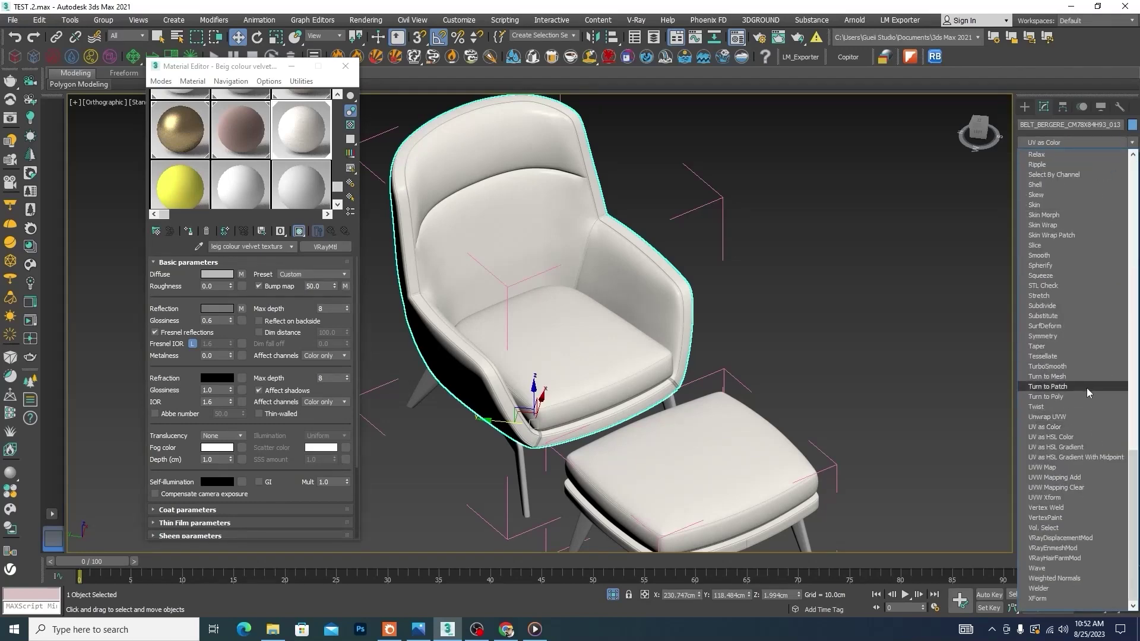
{"action": "left_click", "coordinate": [1045, 468]}
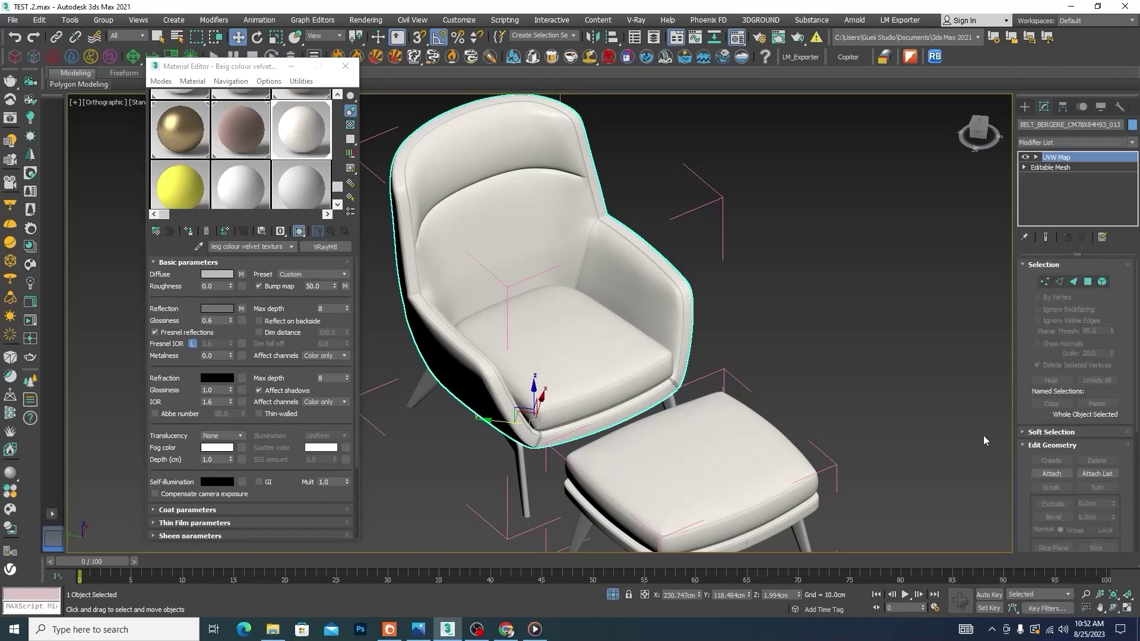
Step: Set the armchair body's UVW Map to Box mapping
{"action": "scroll", "coordinate": [601, 336], "scroll_direction": "up", "scroll_amount": 5}
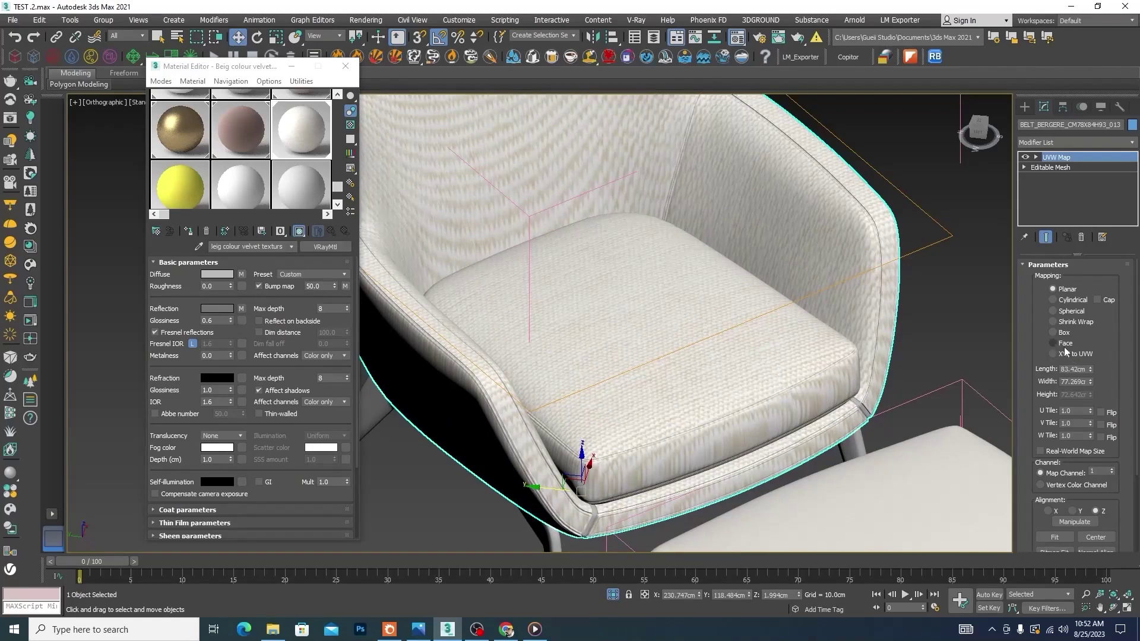
{"action": "left_click", "coordinate": [1054, 332]}
{"action": "scroll", "coordinate": [571, 252], "scroll_direction": "up", "scroll_amount": 5}
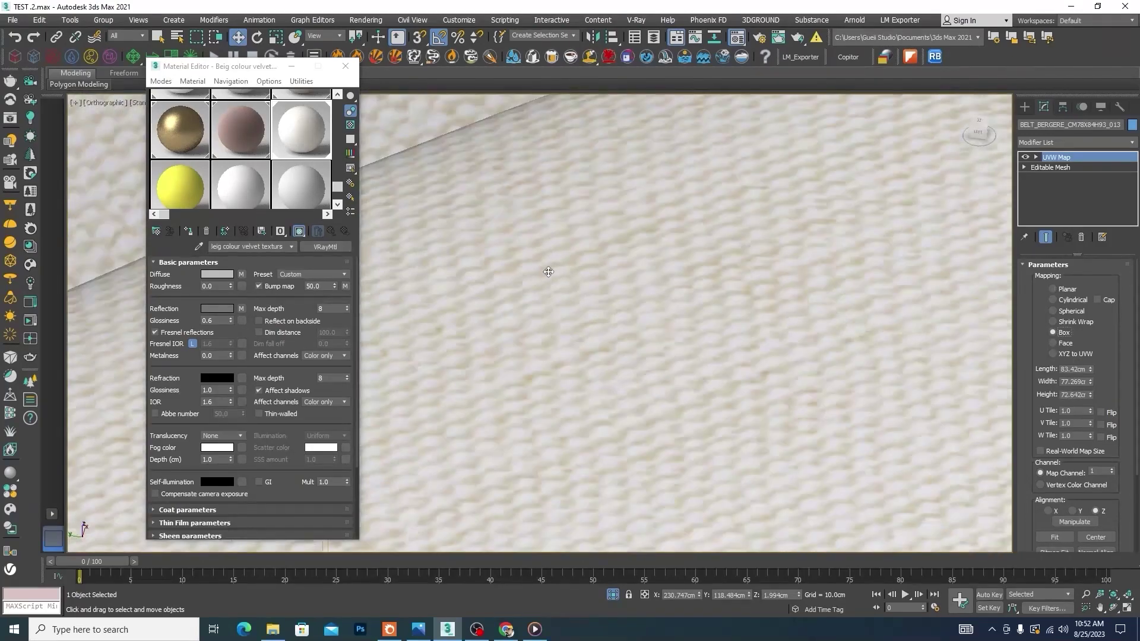
{"action": "scroll", "coordinate": [675, 205], "scroll_direction": "down", "scroll_amount": 6}
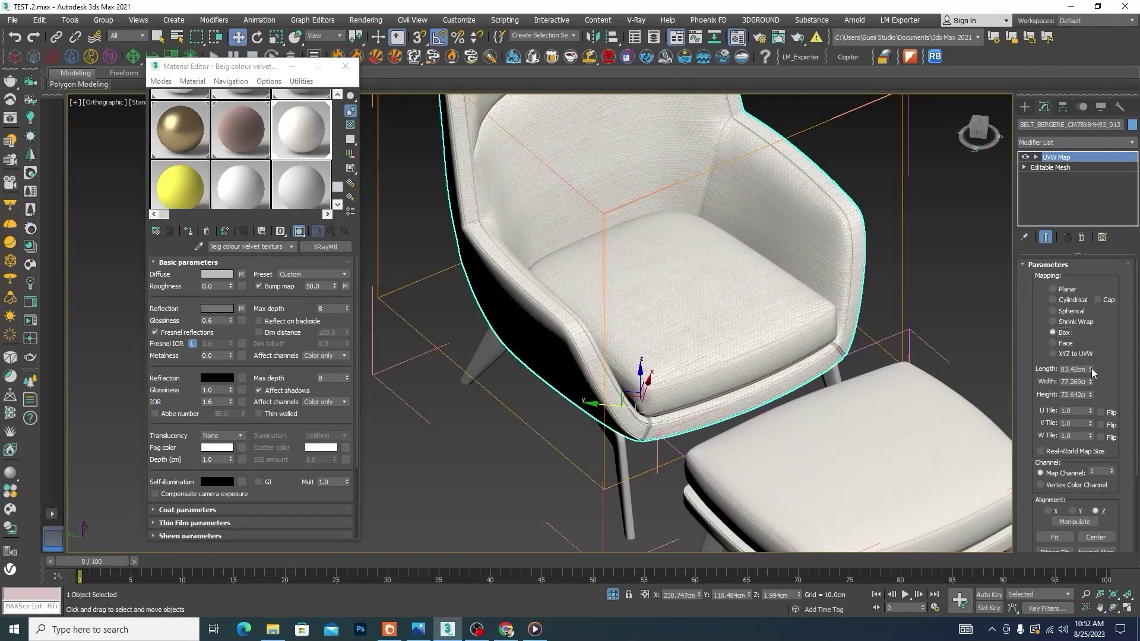
Step: Reduce the armchair's box mapping dimensions for a finer fabric weave and check the texture up close
{"action": "left_click_drag", "start_coordinate": [1092, 369], "coordinate": [1099, 440]}
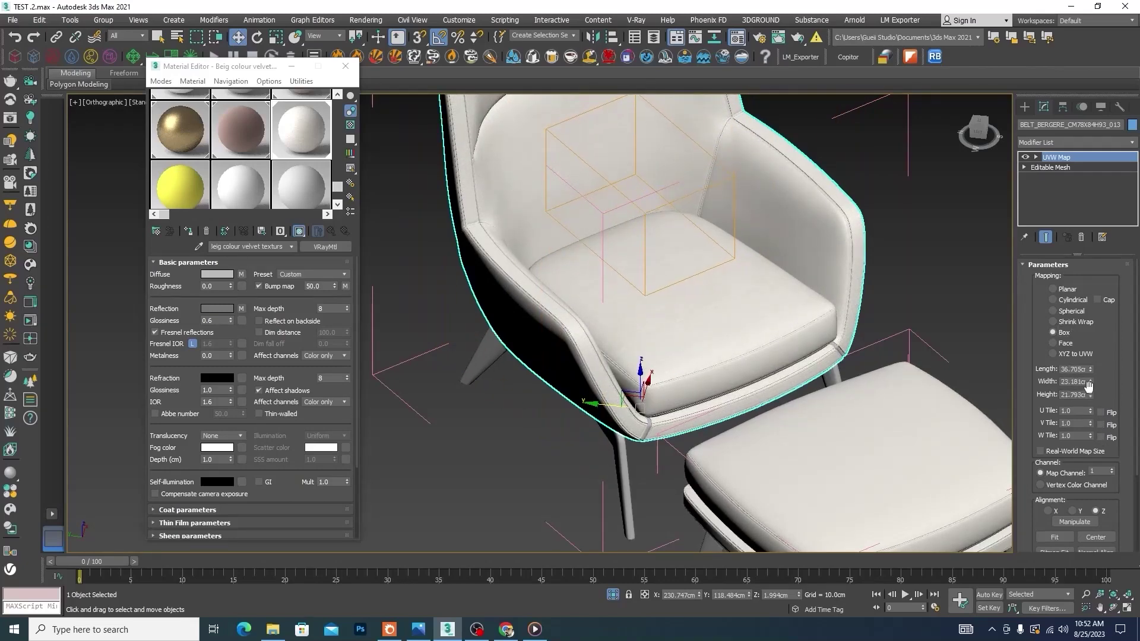
{"action": "left_click_drag", "start_coordinate": [1091, 383], "coordinate": [1099, 390]}
{"action": "left_click", "coordinate": [980, 301]}
{"action": "scroll", "coordinate": [707, 283], "scroll_direction": "up", "scroll_amount": 5}
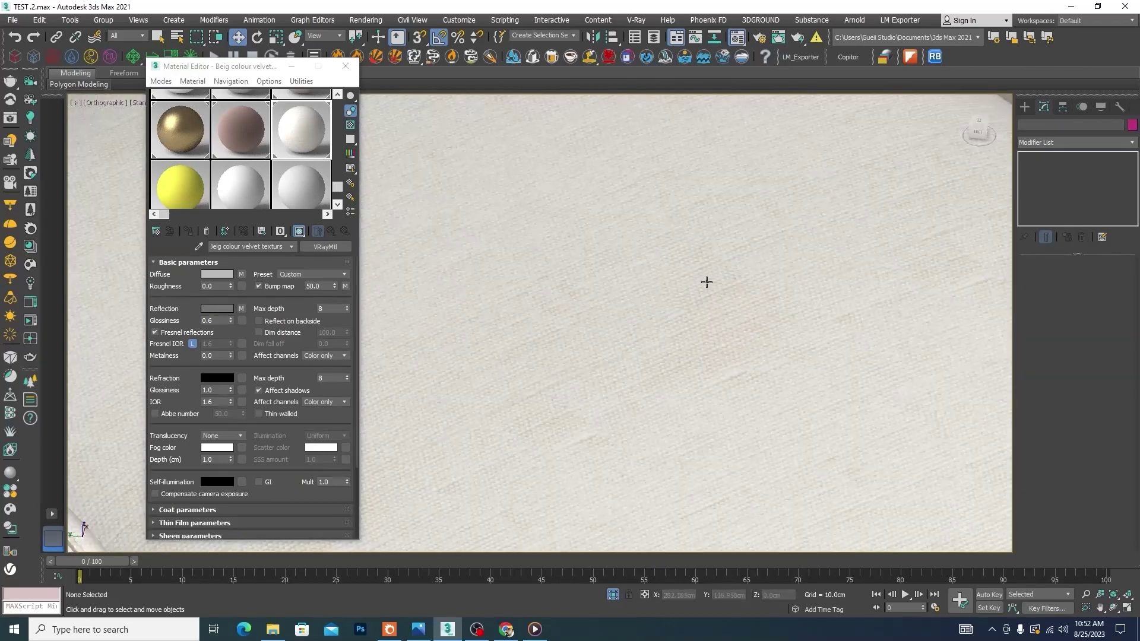
{"action": "scroll", "coordinate": [666, 275], "scroll_direction": "down", "scroll_amount": 8}
{"action": "mouse_move", "coordinate": [743, 348]}
{"action": "middle_mouse_down"}
{"action": "mouse_move", "coordinate": [730, 342]}
{"action": "mouse_move", "coordinate": [739, 327]}
{"action": "mouse_move", "coordinate": [772, 332]}
{"action": "mouse_move", "coordinate": [756, 332]}
{"action": "middle_mouse_up"}
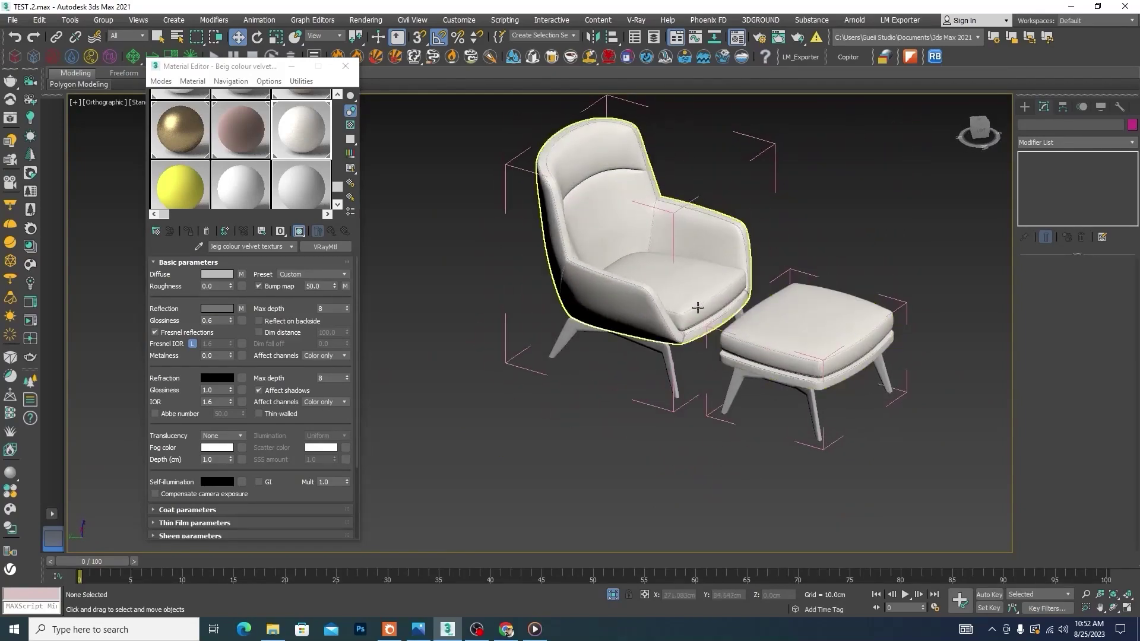
{"action": "scroll", "coordinate": [695, 315], "scroll_direction": "up", "scroll_amount": 6}
{"action": "scroll", "coordinate": [605, 297], "scroll_direction": "up", "scroll_amount": 3}
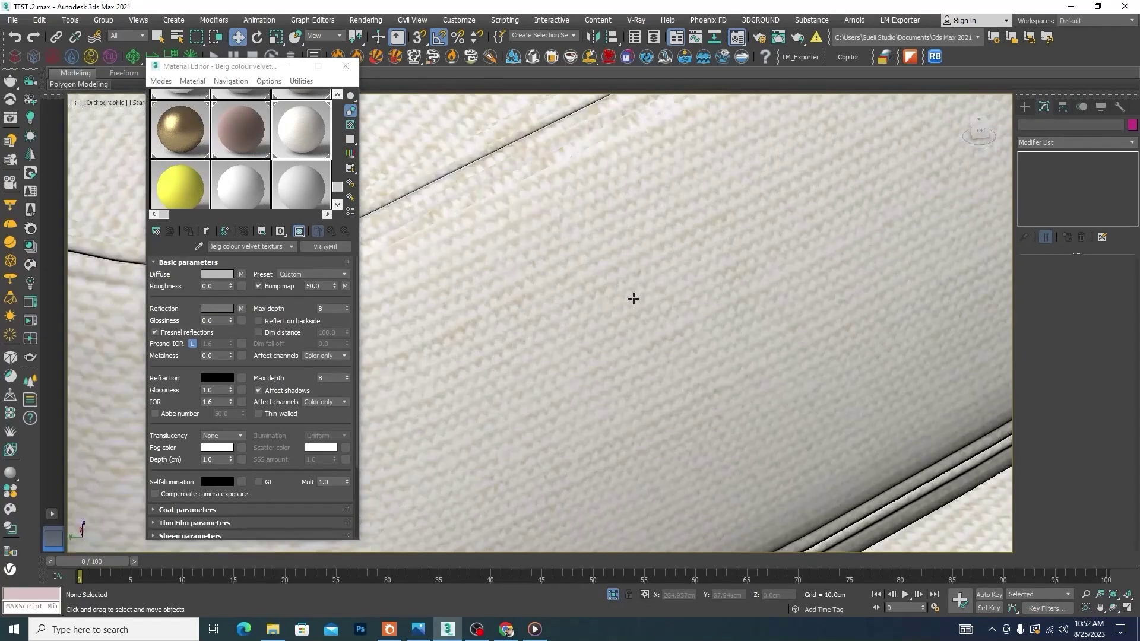
{"action": "scroll", "coordinate": [656, 270], "scroll_direction": "down", "scroll_amount": 7}
{"action": "scroll", "coordinate": [795, 322], "scroll_direction": "up", "scroll_amount": 8}
Step: Copy the armchair's UVW Map modifier and paste it onto the footstool's upholstery
{"action": "left_click", "coordinate": [768, 305]}
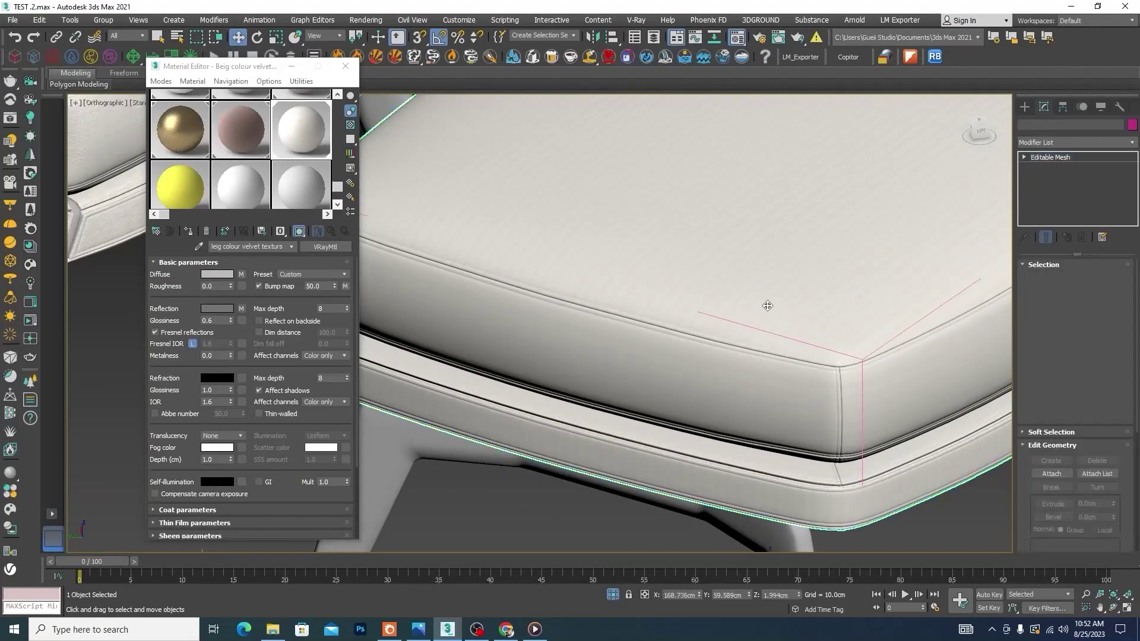
{"action": "scroll", "coordinate": [767, 305], "scroll_direction": "down", "scroll_amount": 8}
{"action": "right_click", "coordinate": [1062, 159]}
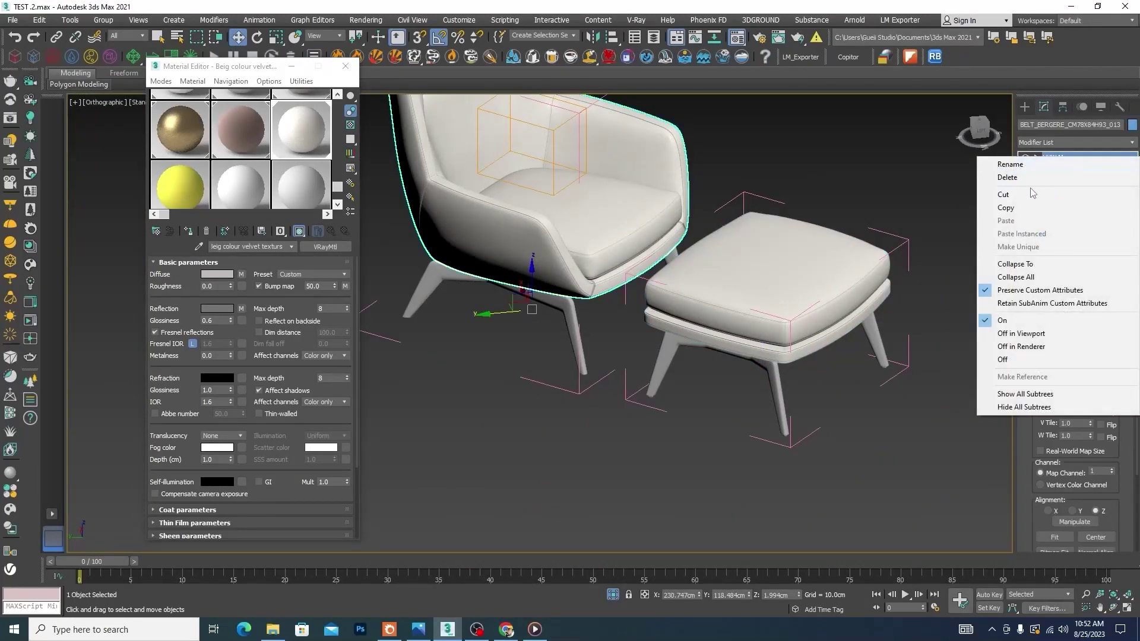
{"action": "left_click", "coordinate": [1014, 209]}
{"action": "left_click", "coordinate": [769, 286]}
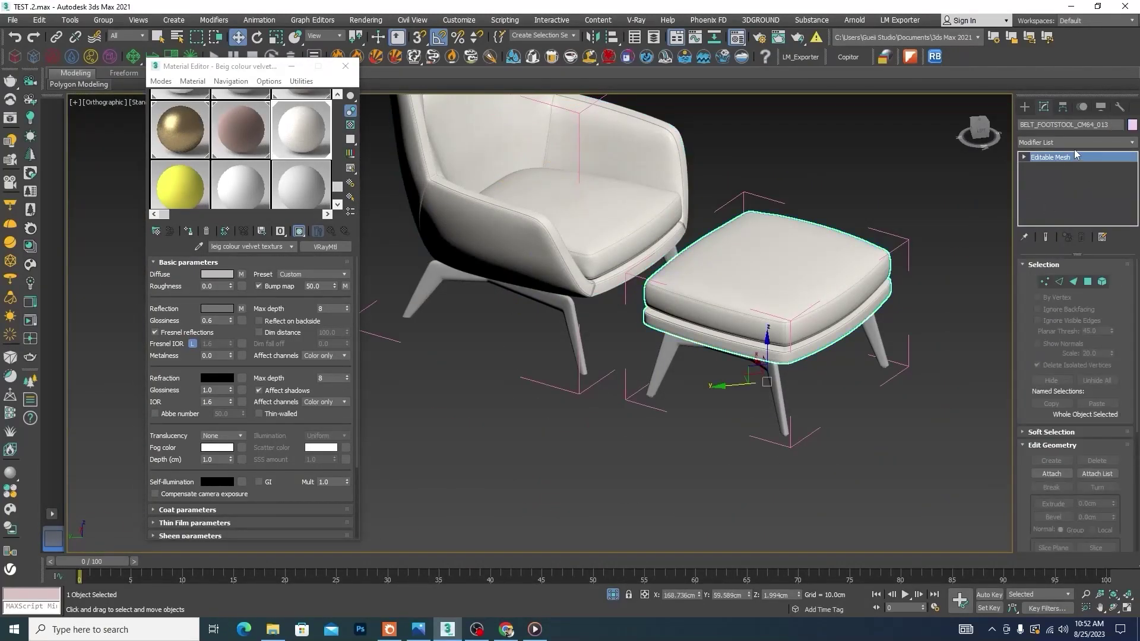
{"action": "right_click", "coordinate": [1076, 156]}
{"action": "left_click", "coordinate": [1061, 162]}
{"action": "left_click", "coordinate": [917, 444]}
{"action": "scroll", "coordinate": [731, 264], "scroll_direction": "up", "scroll_amount": 3}
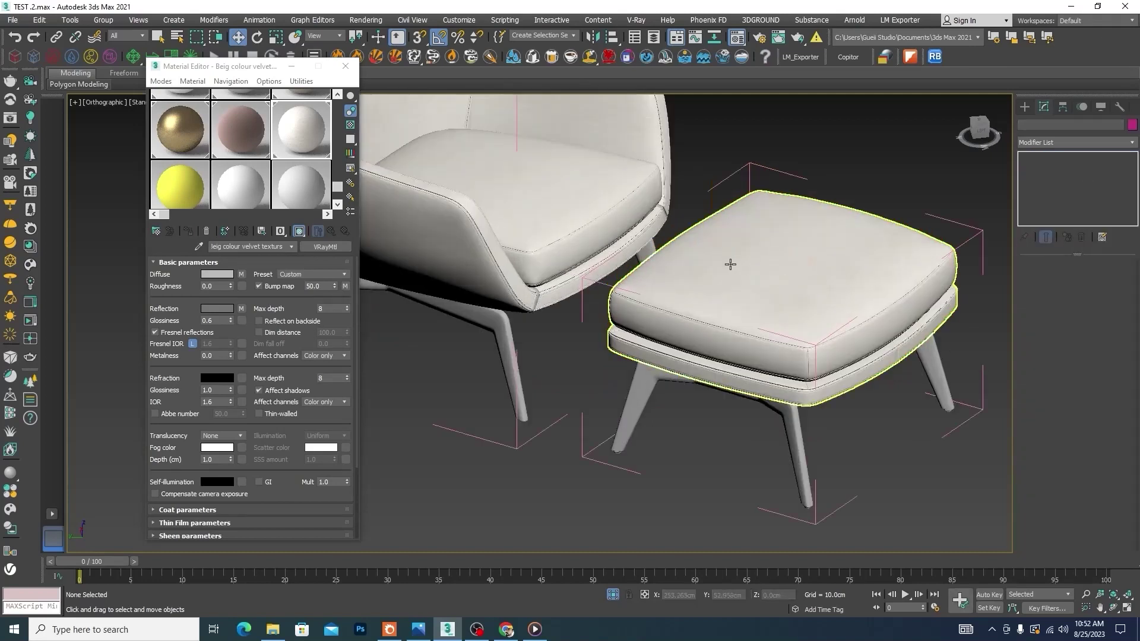
{"action": "scroll", "coordinate": [756, 248], "scroll_direction": "down", "scroll_amount": 3}
Step: Check the legs in the reference image 1.png and assign the Metallic_Paint_Bronze #0 material to the armchair and footstool leg frames
{"action": "left_click", "coordinate": [418, 633]}
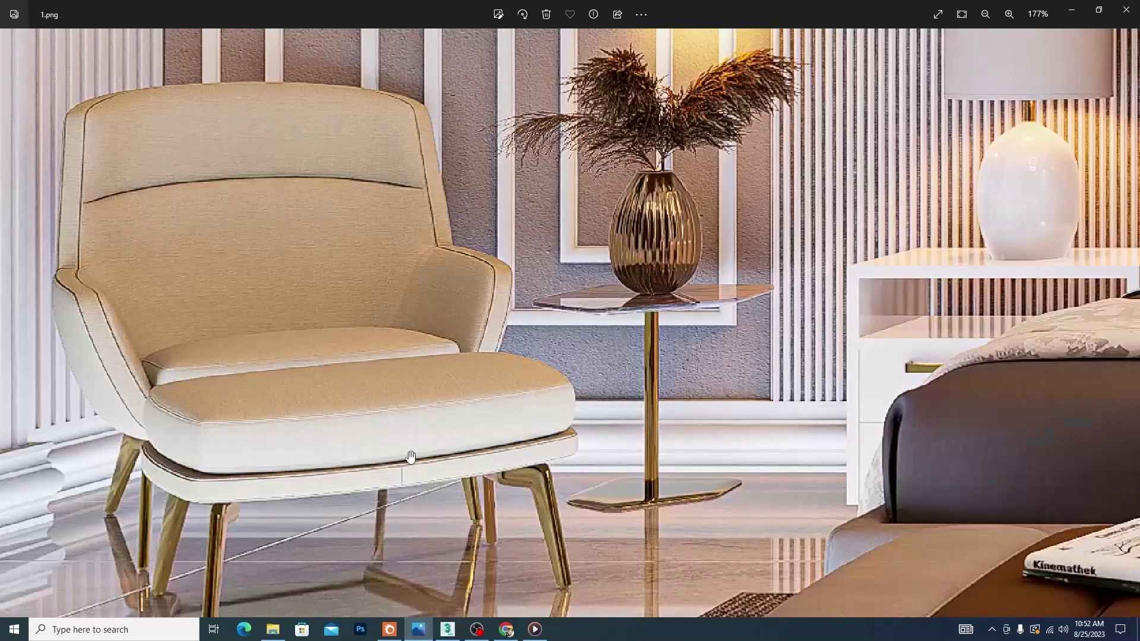
{"action": "left_click", "coordinate": [1072, 12]}
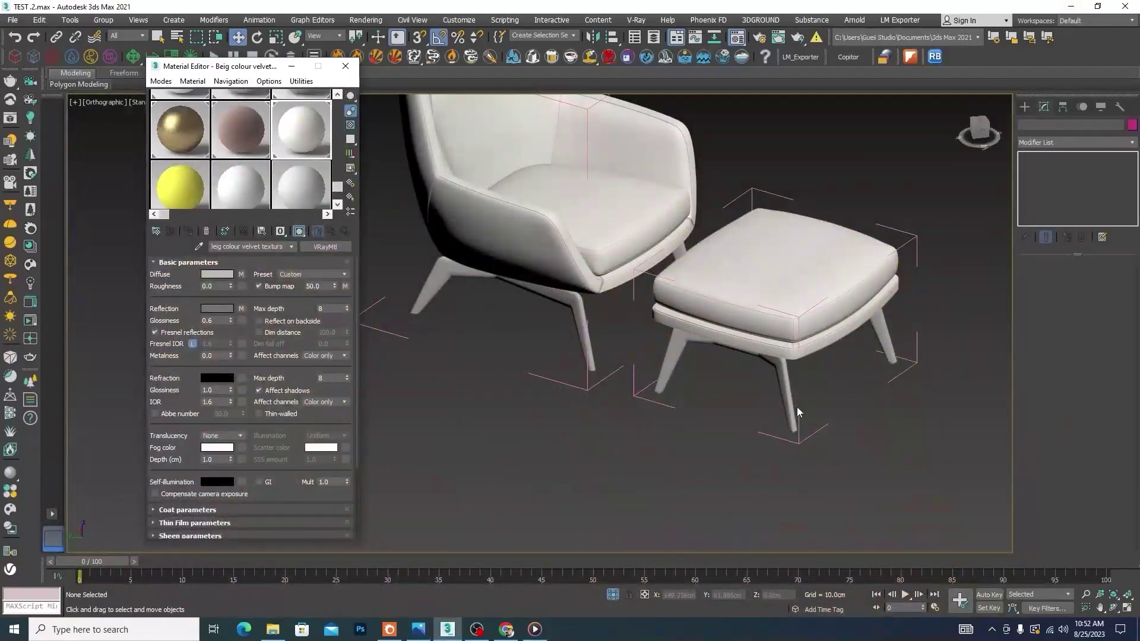
{"action": "left_click", "coordinate": [782, 396]}
{"action": "left_click", "coordinate": [572, 308], "text": "ctrl"}
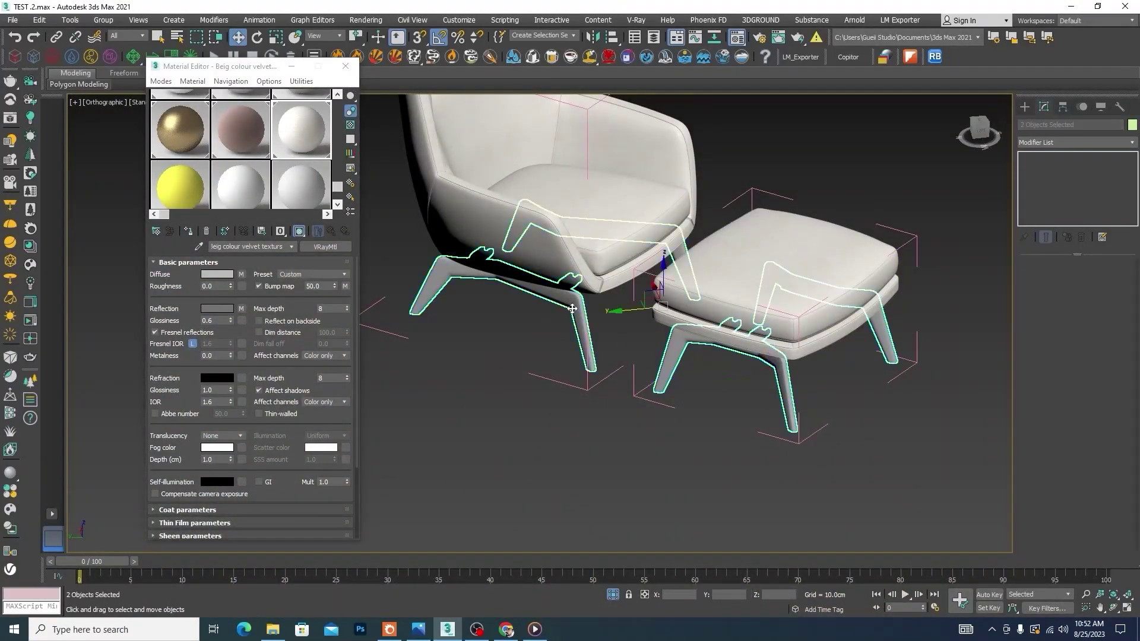
{"action": "left_click", "coordinate": [188, 130]}
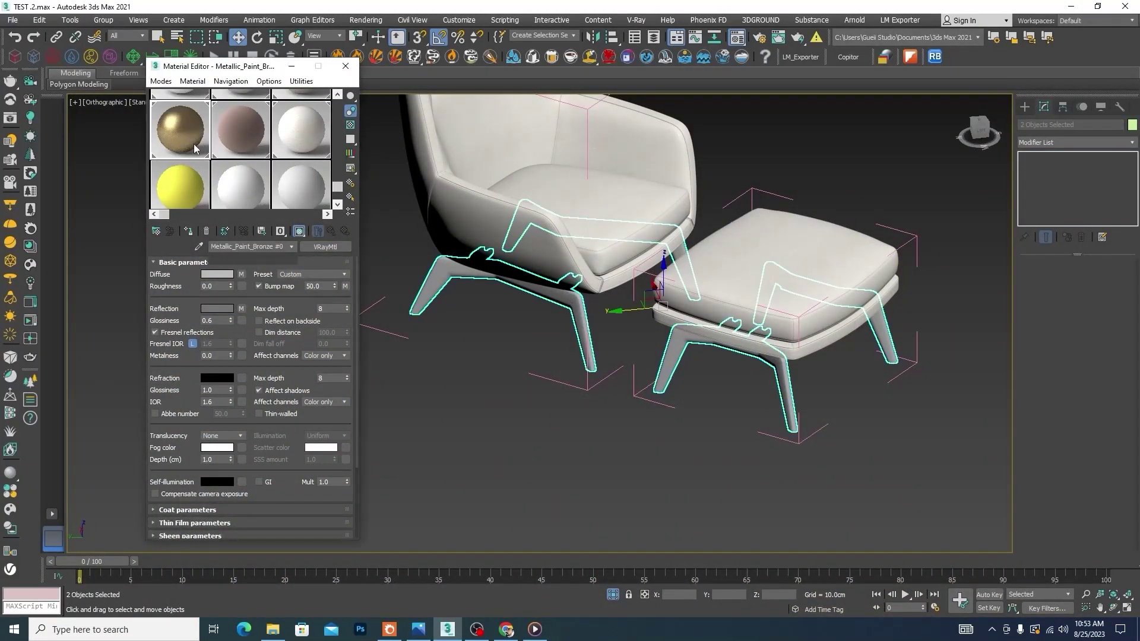
{"action": "left_click", "coordinate": [190, 231]}
{"action": "left_click", "coordinate": [492, 409]}
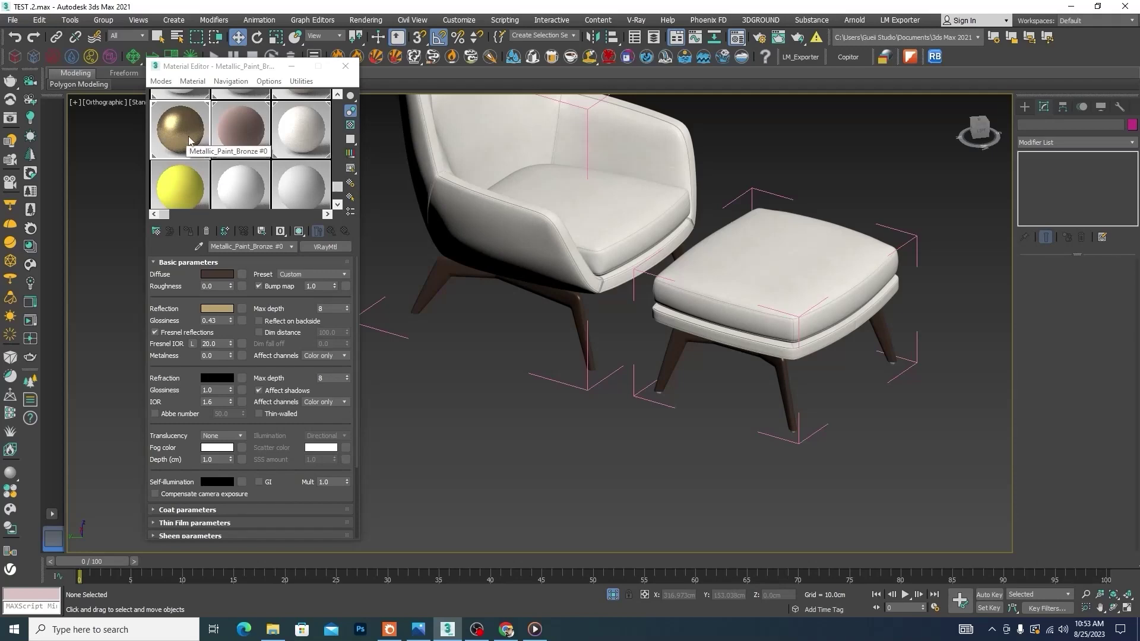
Step: Assign the Metallic_Paint_Bronze #0 material to the footstool's foot pads, then clear the selection
{"action": "scroll", "coordinate": [647, 398], "scroll_direction": "up", "scroll_amount": 6}
{"action": "left_click", "coordinate": [620, 413]}
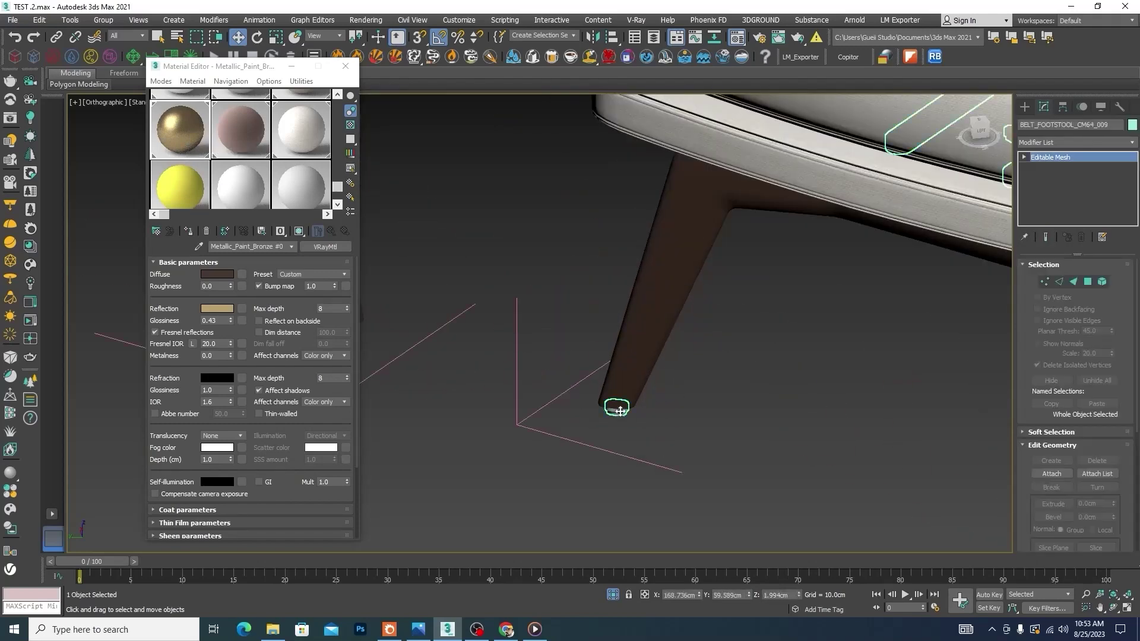
{"action": "scroll", "coordinate": [628, 362], "scroll_direction": "down", "scroll_amount": 6}
{"action": "mouse_move", "coordinate": [581, 345]}
{"action": "middle_mouse_down", "text": "alt"}
{"action": "mouse_move", "coordinate": [576, 316]}
{"action": "mouse_move", "coordinate": [582, 337]}
{"action": "middle_mouse_up", "text": "alt"}
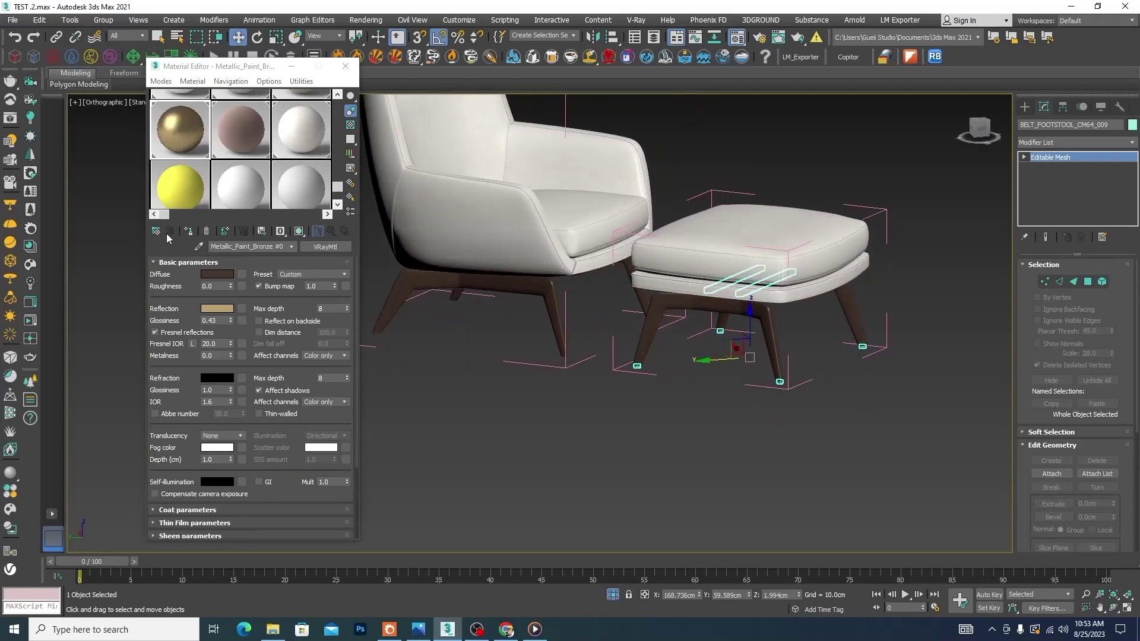
{"action": "left_click", "coordinate": [699, 507]}
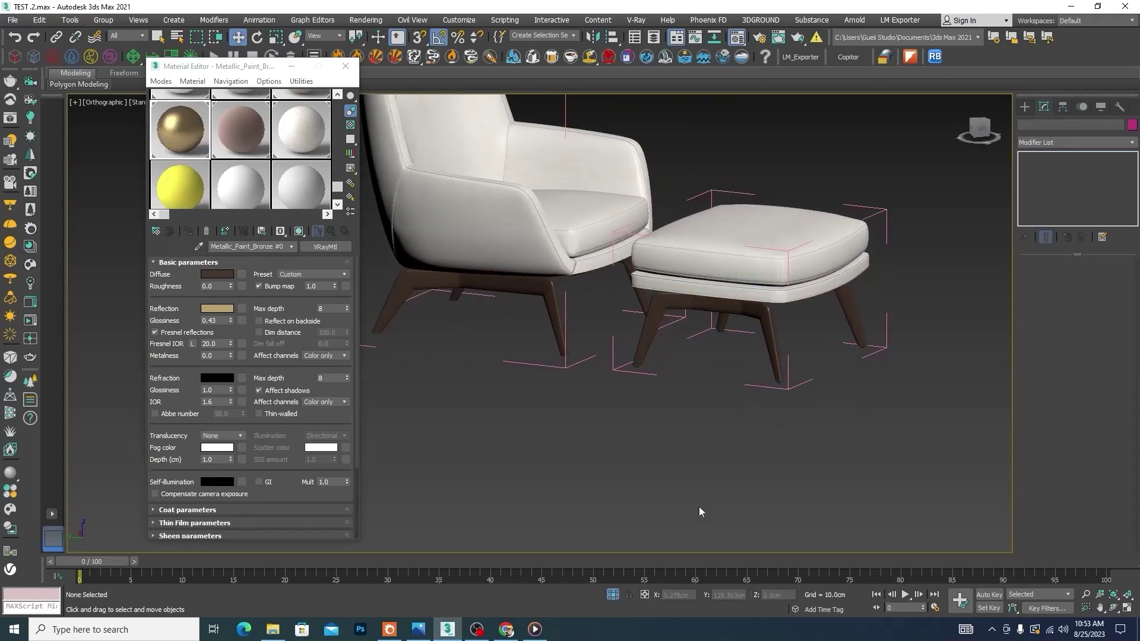
Step: Exit isolation and select the foot pad at the end of the armchair leg beside the footstool
{"action": "left_click", "coordinate": [617, 594]}
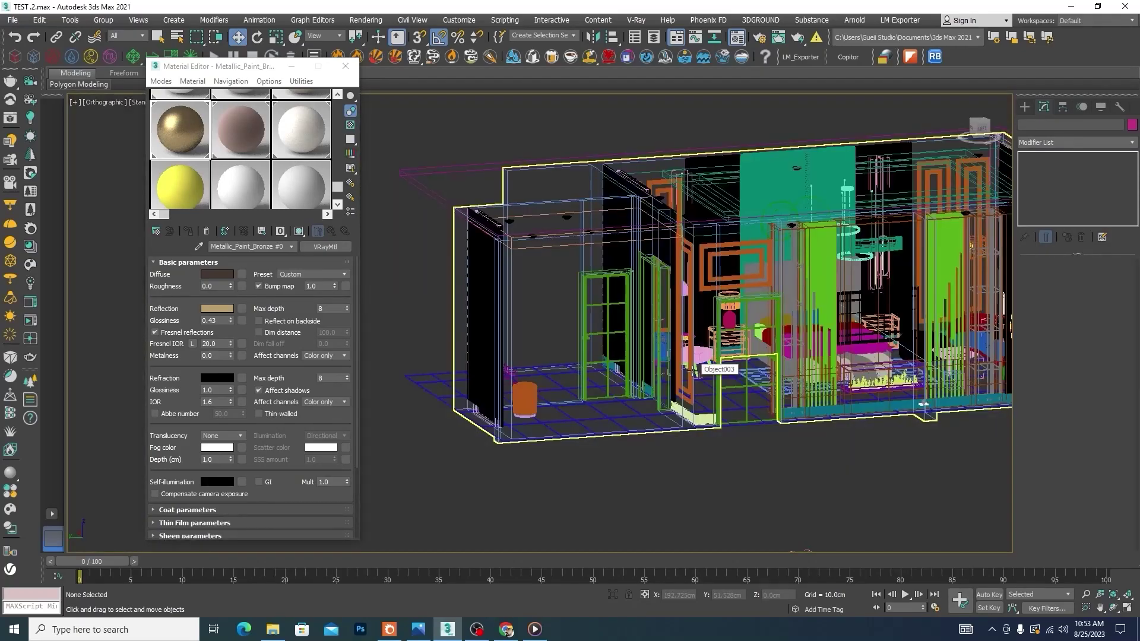
{"action": "middle_click_drag", "start_coordinate": [694, 371], "coordinate": [713, 440], "text": "alt"}
{"action": "scroll", "coordinate": [870, 265], "scroll_direction": "up", "scroll_amount": 10}
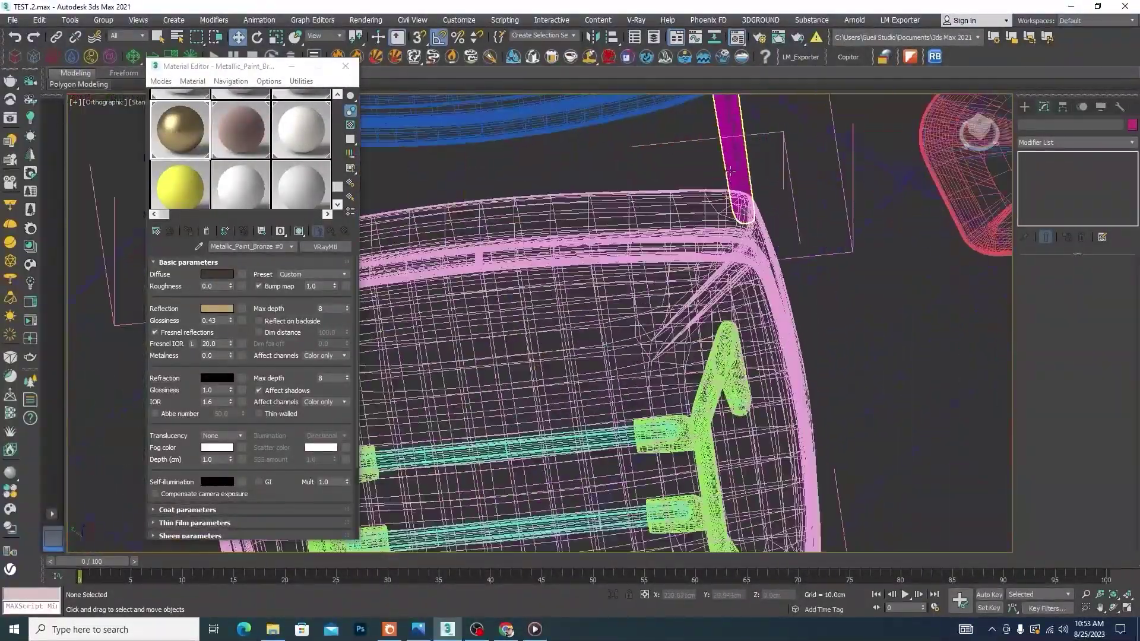
{"action": "scroll", "coordinate": [814, 500], "scroll_direction": "up", "scroll_amount": 10}
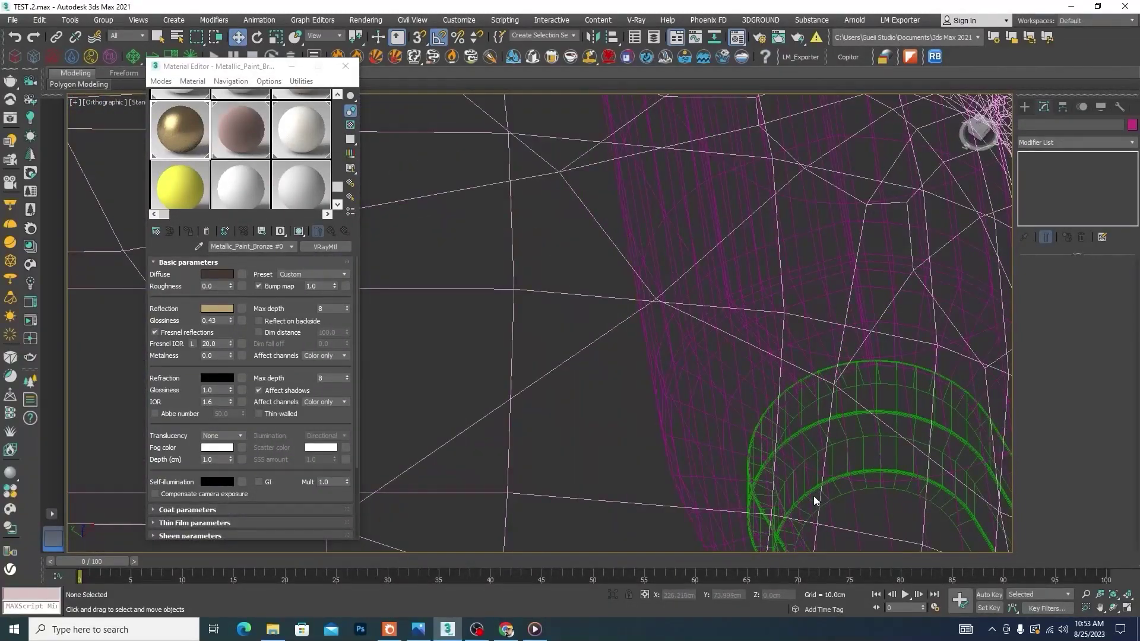
{"action": "left_click", "coordinate": [815, 500]}
{"action": "scroll", "coordinate": [810, 492], "scroll_direction": "up", "scroll_amount": 4}
{"action": "left_click", "coordinate": [816, 488]}
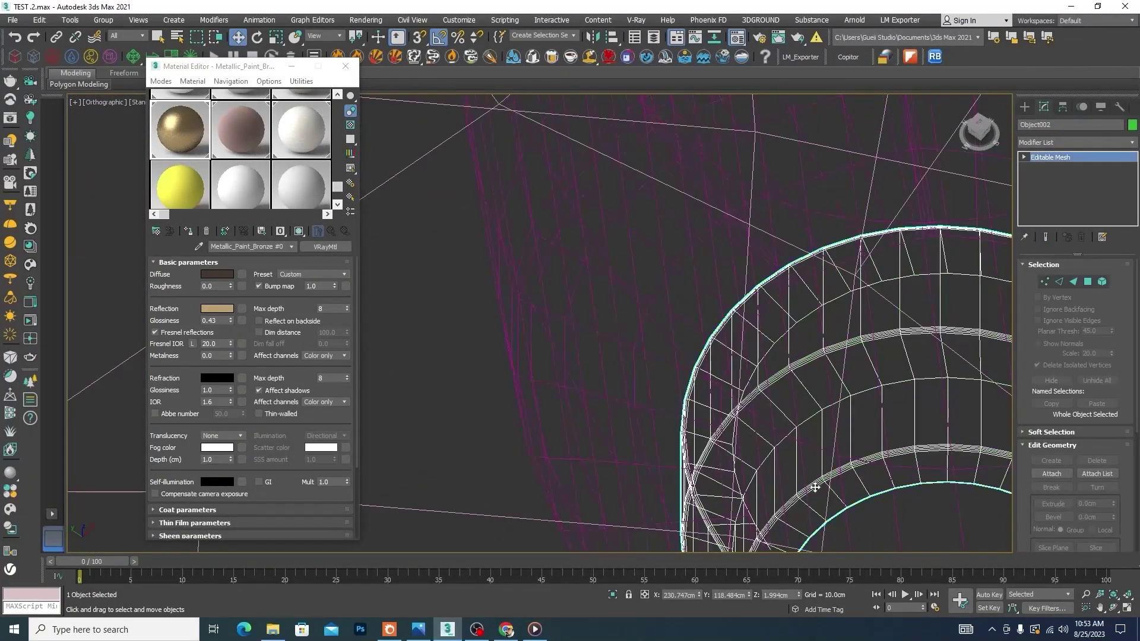
Step: Inspect the selected armchair foot pad in isolation, then bring back the whole scene
{"action": "left_click", "coordinate": [614, 595]}
{"action": "scroll", "coordinate": [670, 284], "scroll_direction": "down", "scroll_amount": 4}
{"action": "middle_click_drag", "start_coordinate": [670, 284], "coordinate": [704, 354], "text": "alt"}
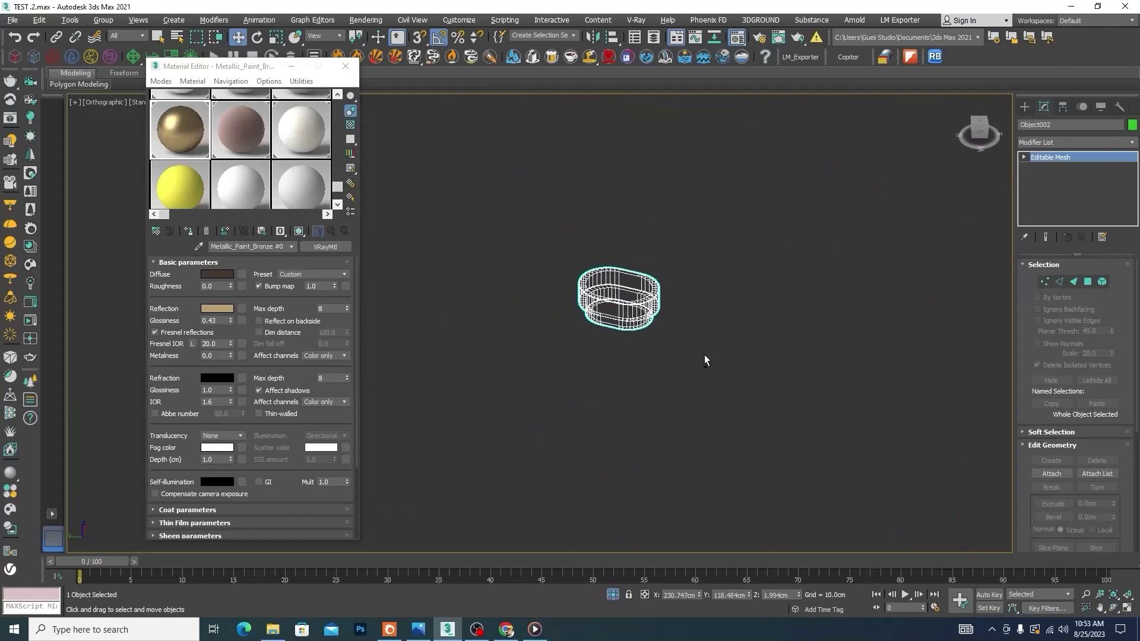
{"action": "scroll", "coordinate": [700, 317], "scroll_direction": "down", "scroll_amount": 7}
{"action": "left_click", "coordinate": [614, 595]}
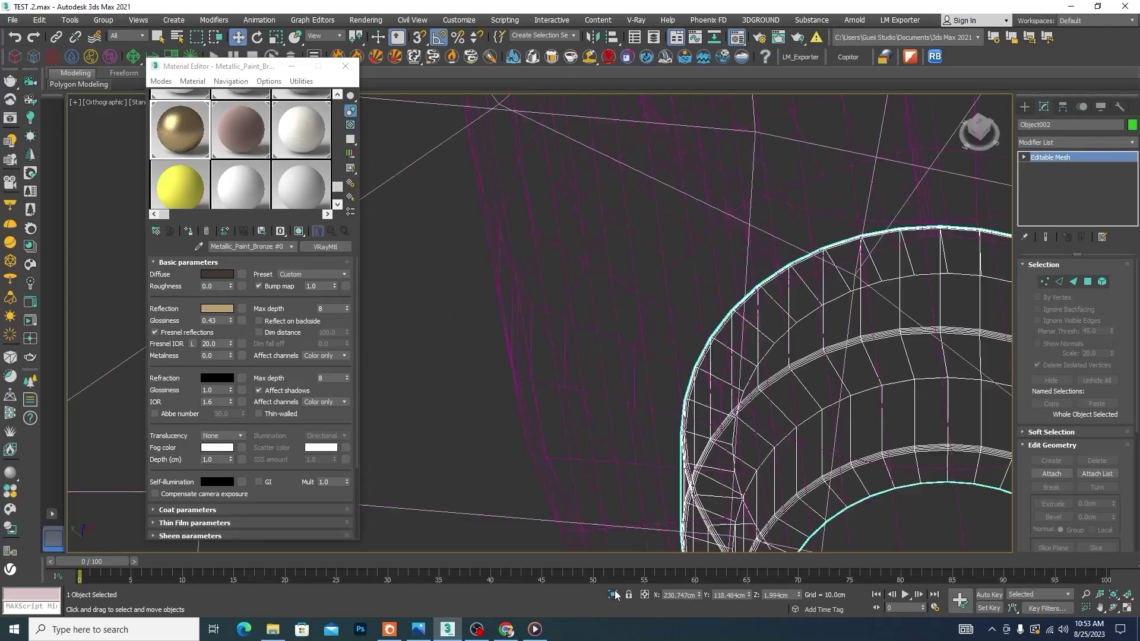
Step: Add the other foot-pad object under the armchair's legs to the selection
{"action": "key", "text": "F3"}
{"action": "key", "text": "F3"}
{"action": "scroll", "coordinate": [638, 305], "scroll_direction": "down", "scroll_amount": 6}
{"action": "scroll", "coordinate": [691, 315], "scroll_direction": "down", "scroll_amount": 5}
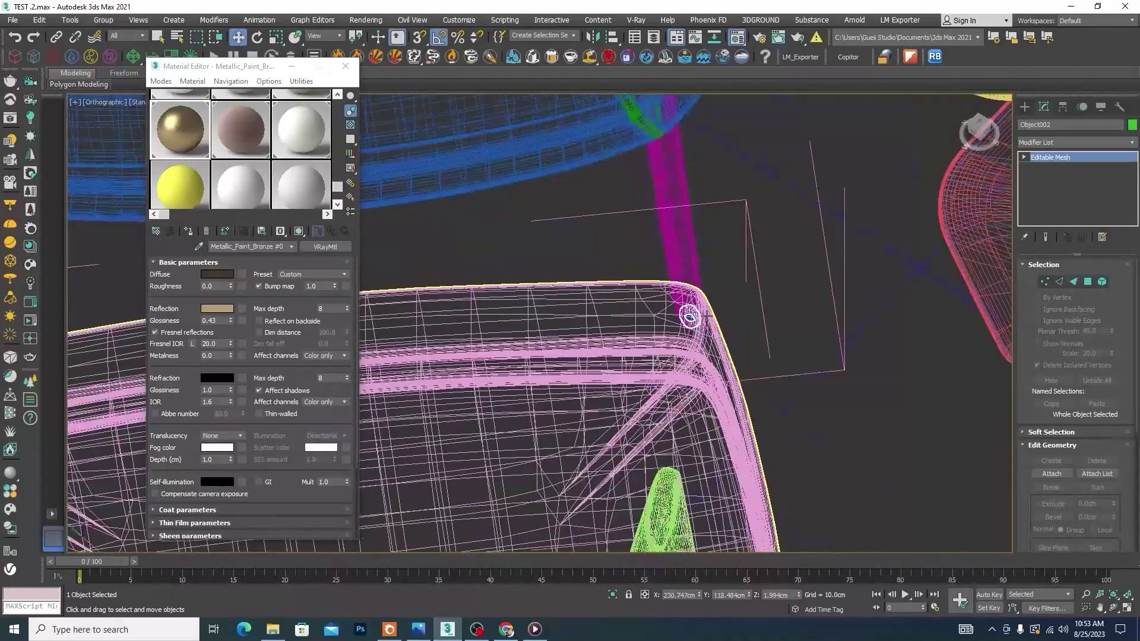
{"action": "middle_click_drag", "start_coordinate": [698, 318], "coordinate": [796, 255], "text": "alt"}
{"action": "scroll", "coordinate": [800, 254], "scroll_direction": "down", "scroll_amount": 5}
{"action": "scroll", "coordinate": [610, 355], "scroll_direction": "up", "scroll_amount": 3}
{"action": "scroll", "coordinate": [611, 355], "scroll_direction": "up", "scroll_amount": 10}
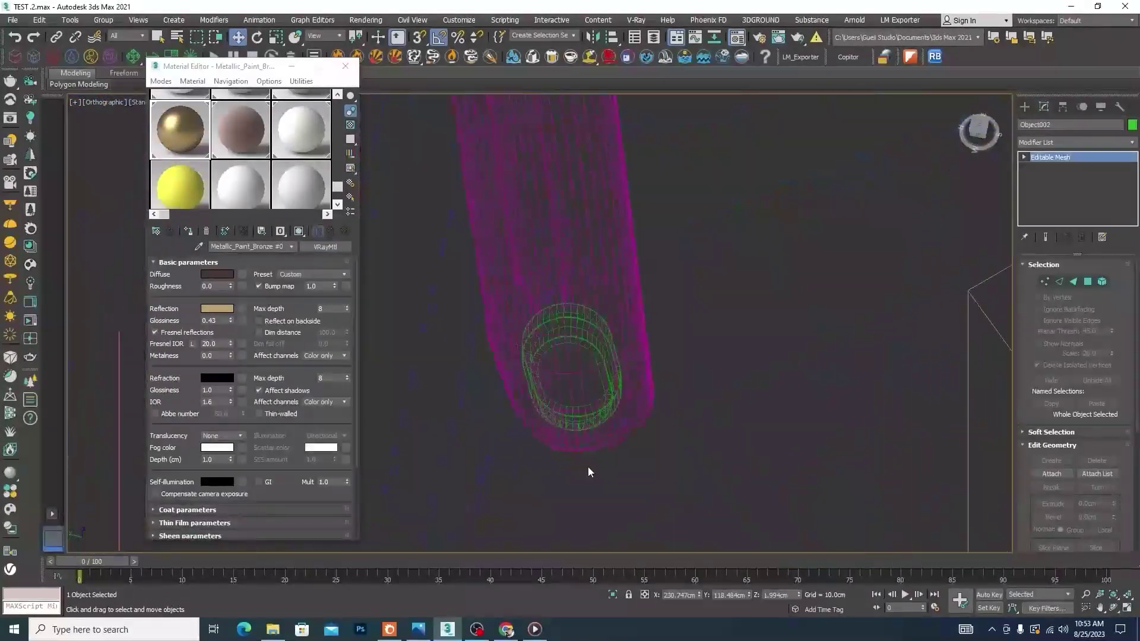
{"action": "scroll", "coordinate": [601, 362], "scroll_direction": "up", "scroll_amount": 3}
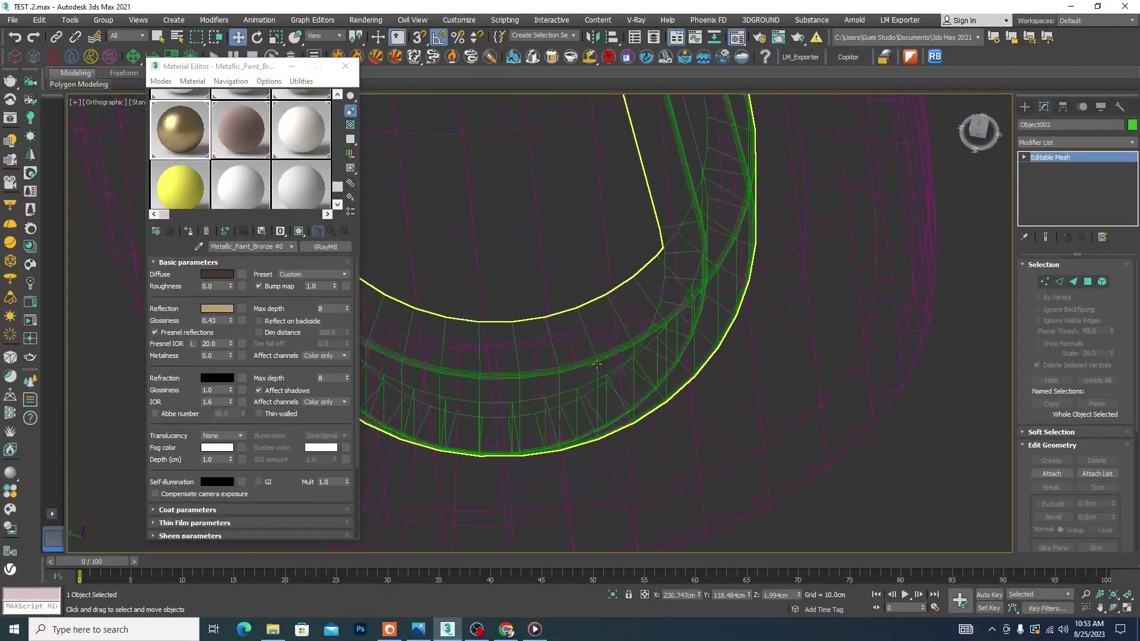
{"action": "left_click", "coordinate": [598, 362], "text": "ctrl"}
{"action": "scroll", "coordinate": [715, 402], "scroll_direction": "down", "scroll_amount": 8}
{"action": "scroll", "coordinate": [676, 256], "scroll_direction": "down", "scroll_amount": 5}
Step: Isolate the two selected armchair foot-pad objects, assign them Metallic_Paint_Bronze #0, and exit isolation
{"action": "scroll", "coordinate": [660, 178], "scroll_direction": "up", "scroll_amount": 5}
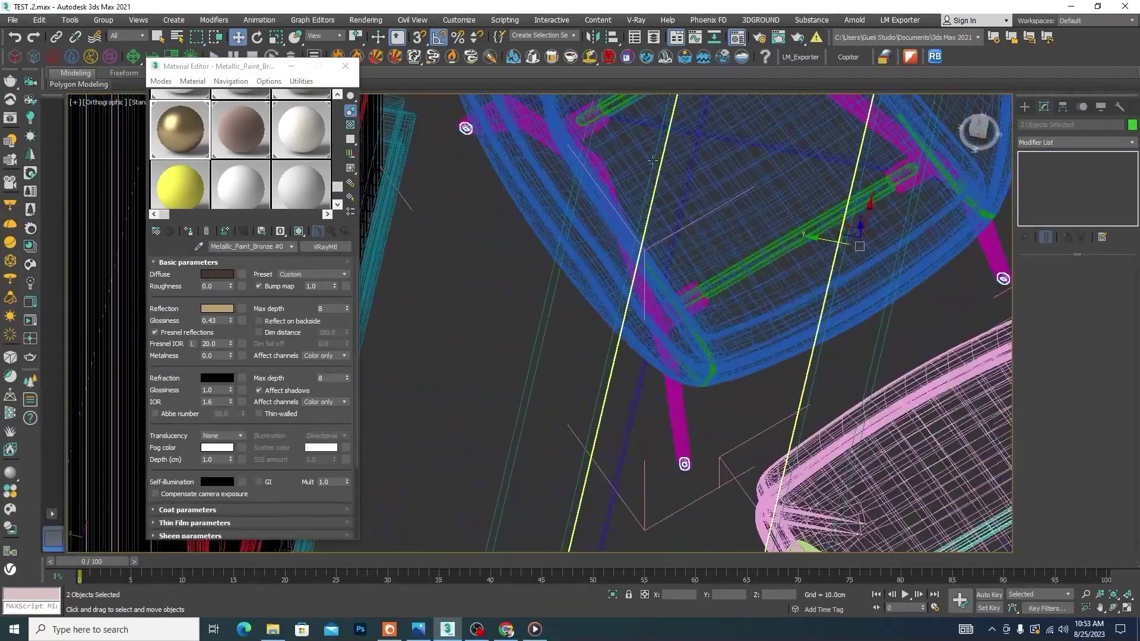
{"action": "middle_click_drag", "start_coordinate": [610, 268], "coordinate": [518, 230], "text": "alt"}
{"action": "scroll", "coordinate": [599, 285], "scroll_direction": "down", "scroll_amount": 6}
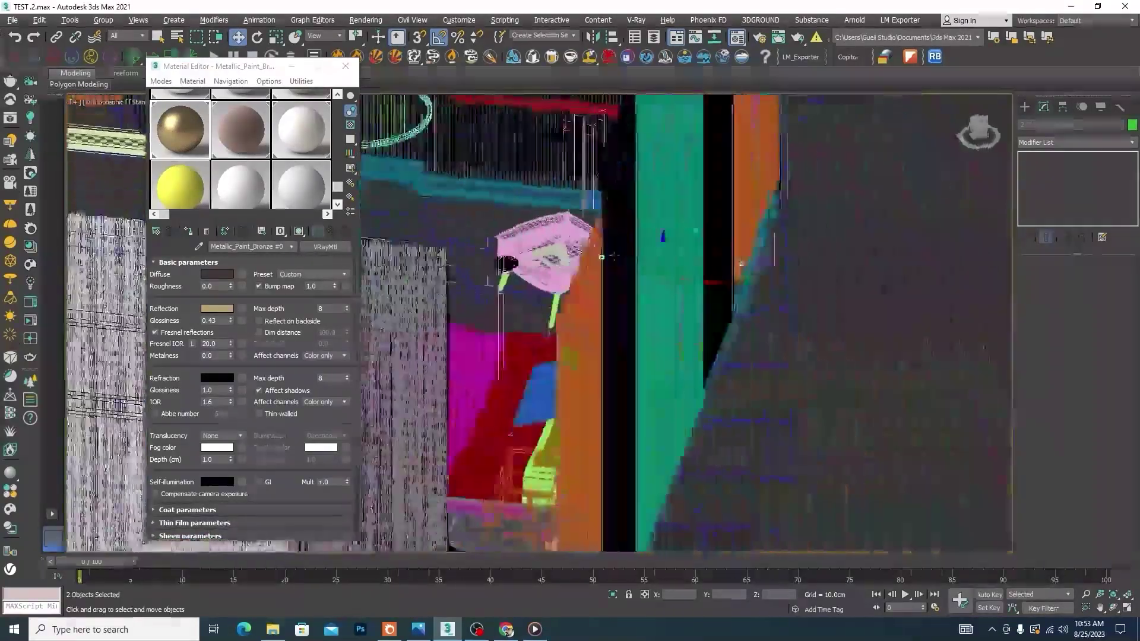
{"action": "left_click", "coordinate": [613, 595]}
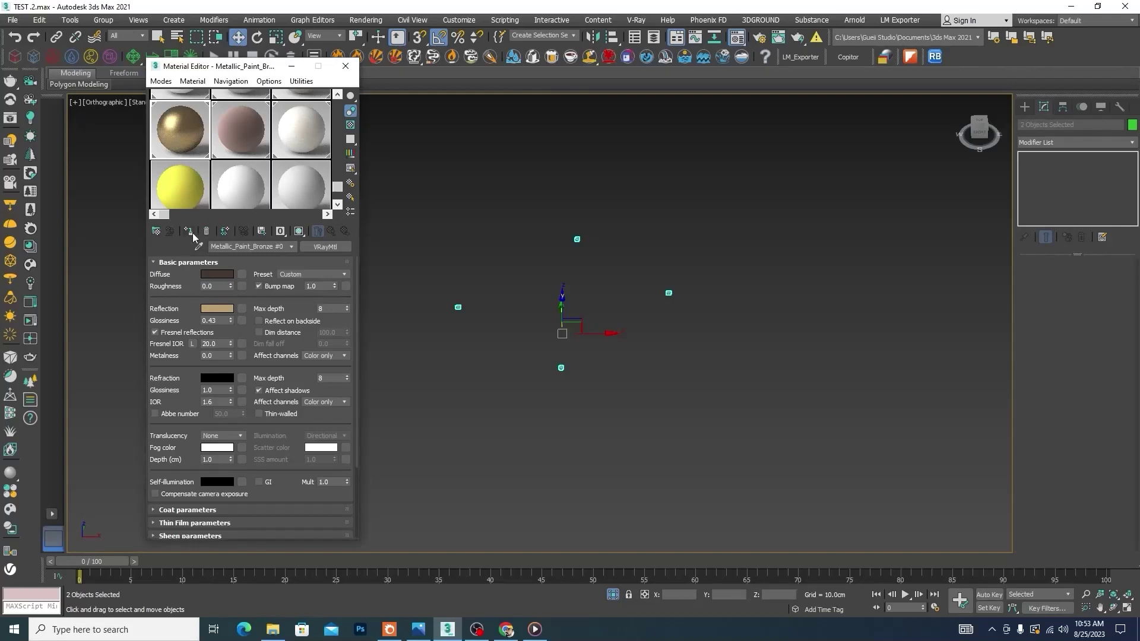
{"action": "left_click", "coordinate": [691, 415]}
{"action": "left_click", "coordinate": [614, 595]}
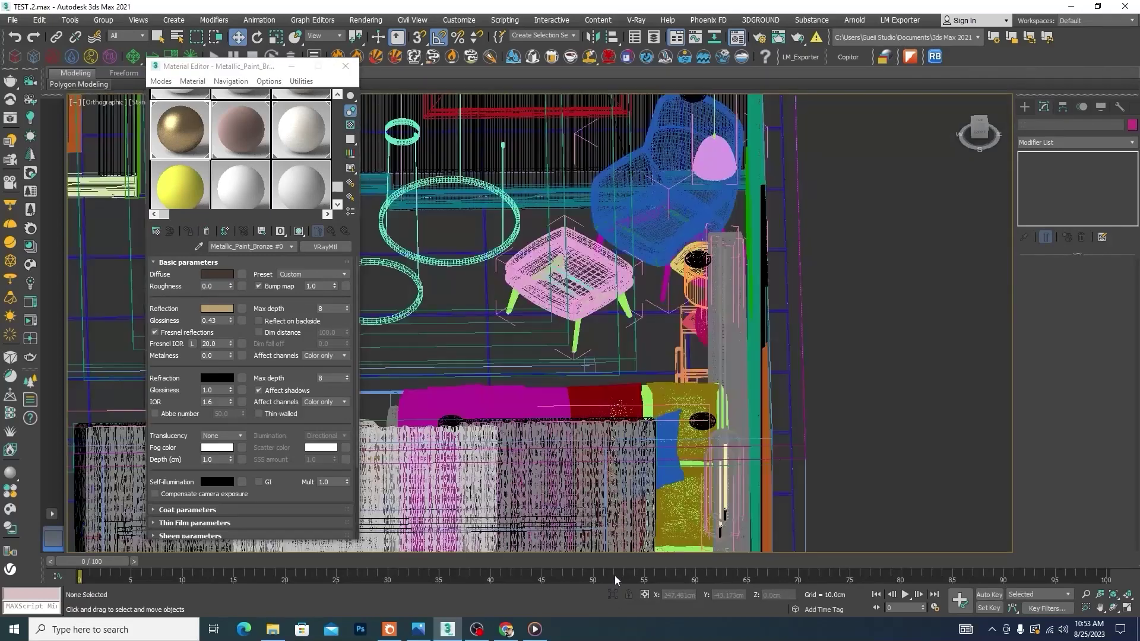
Step: Select the curved sofa group and isolate it for a closer view
{"action": "middle_click_drag", "start_coordinate": [655, 407], "coordinate": [590, 484], "text": "alt"}
{"action": "scroll", "coordinate": [590, 484], "scroll_direction": "up", "scroll_amount": 6}
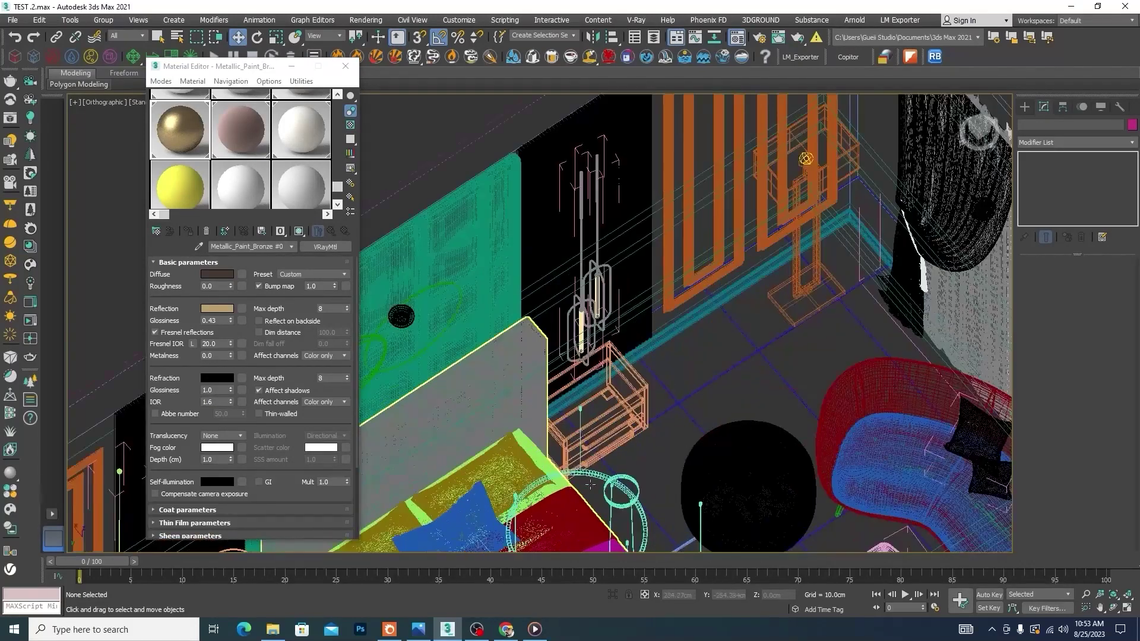
{"action": "left_click", "coordinate": [853, 442]}
{"action": "left_click", "coordinate": [614, 594]}
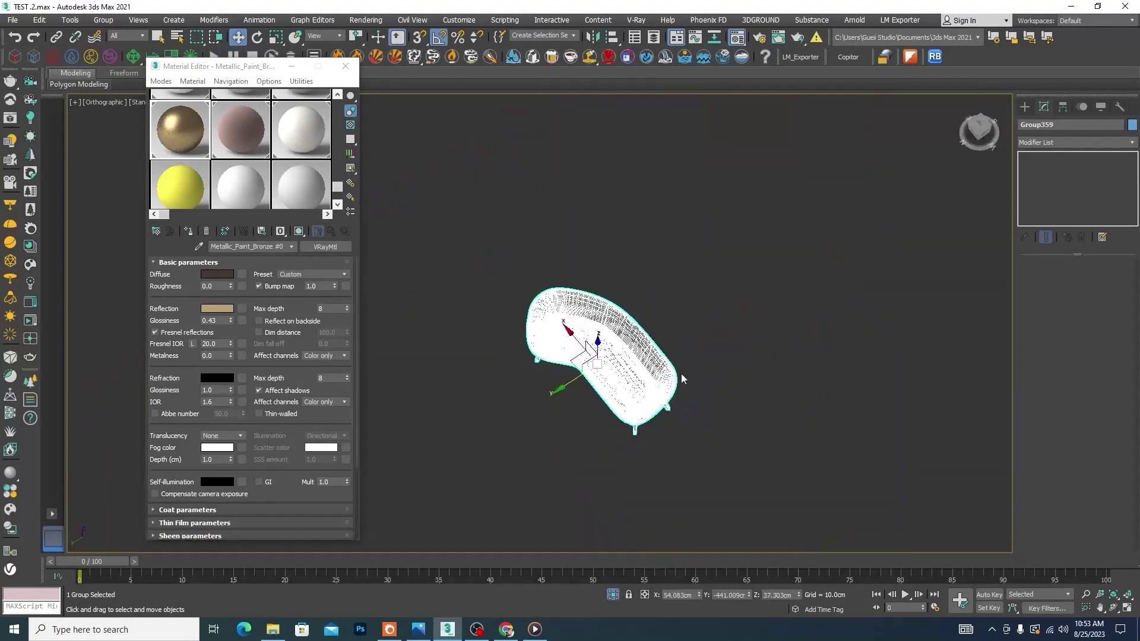
{"action": "scroll", "coordinate": [717, 389], "scroll_direction": "down", "scroll_amount": 2}
{"action": "scroll", "coordinate": [703, 379], "scroll_direction": "up", "scroll_amount": 5}
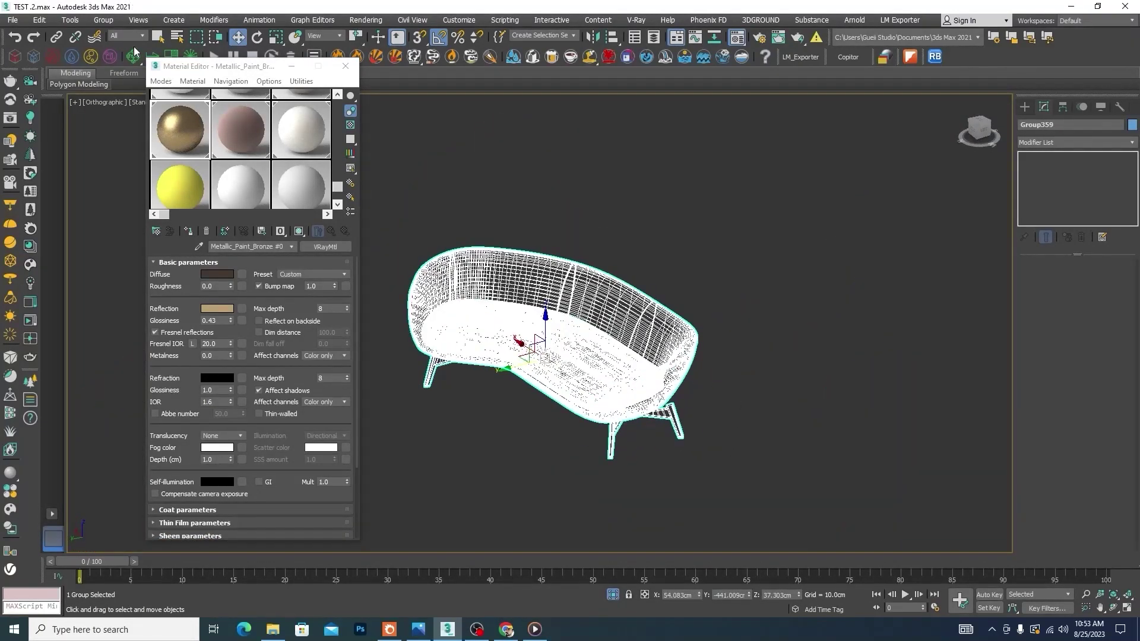
Step: Open the sofa group and assign the Beig colour velvet material to its seat cushion and outer shell
{"action": "left_click", "coordinate": [103, 21]}
{"action": "left_click", "coordinate": [122, 69]}
{"action": "scroll", "coordinate": [558, 351], "scroll_direction": "up", "scroll_amount": 5}
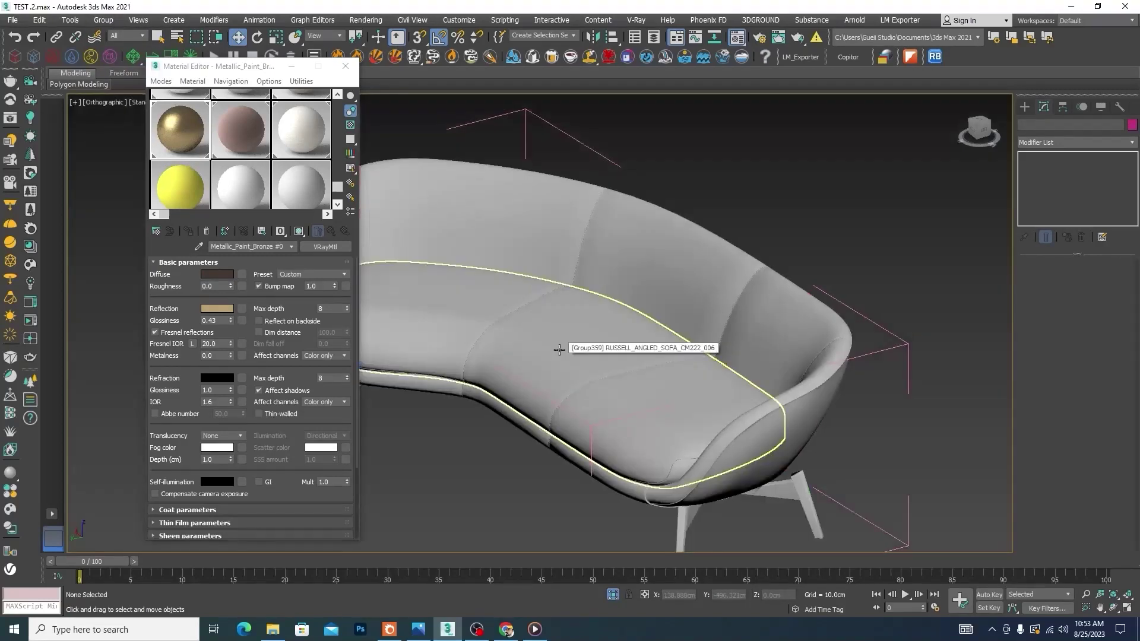
{"action": "left_click", "coordinate": [558, 347]}
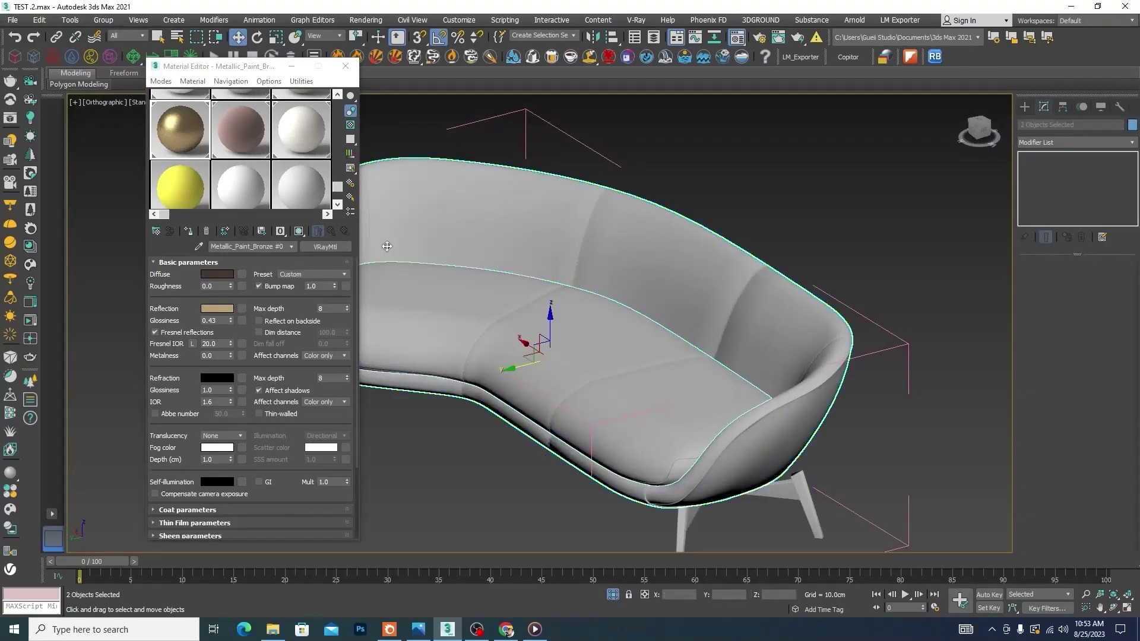
{"action": "left_click", "coordinate": [307, 127]}
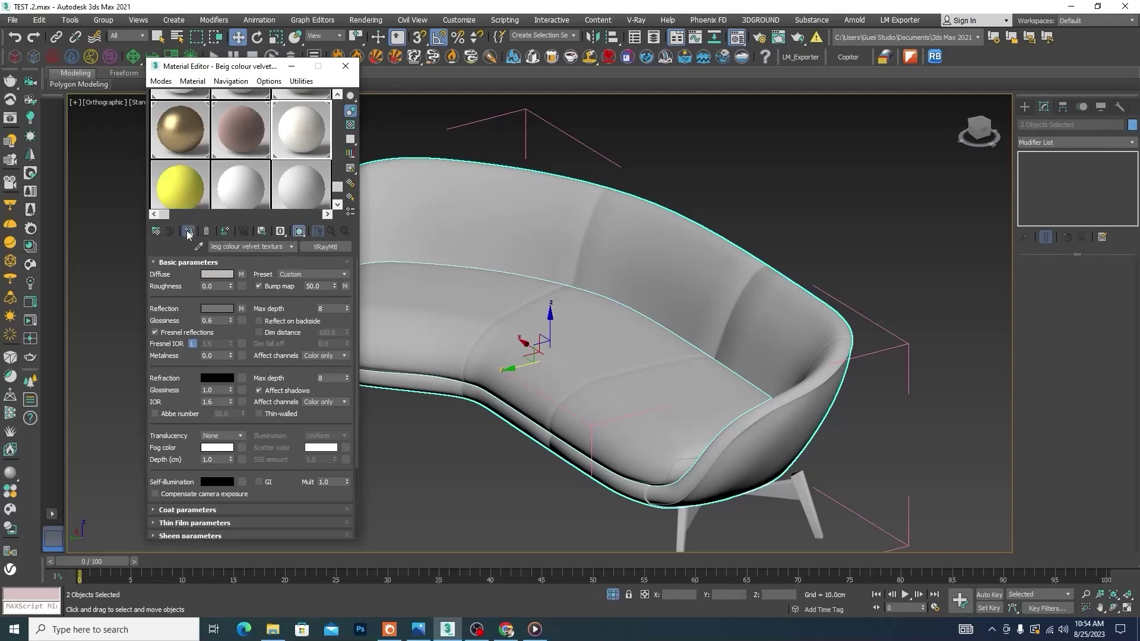
{"action": "left_click", "coordinate": [188, 232]}
{"action": "scroll", "coordinate": [692, 195], "scroll_direction": "down", "scroll_amount": 4}
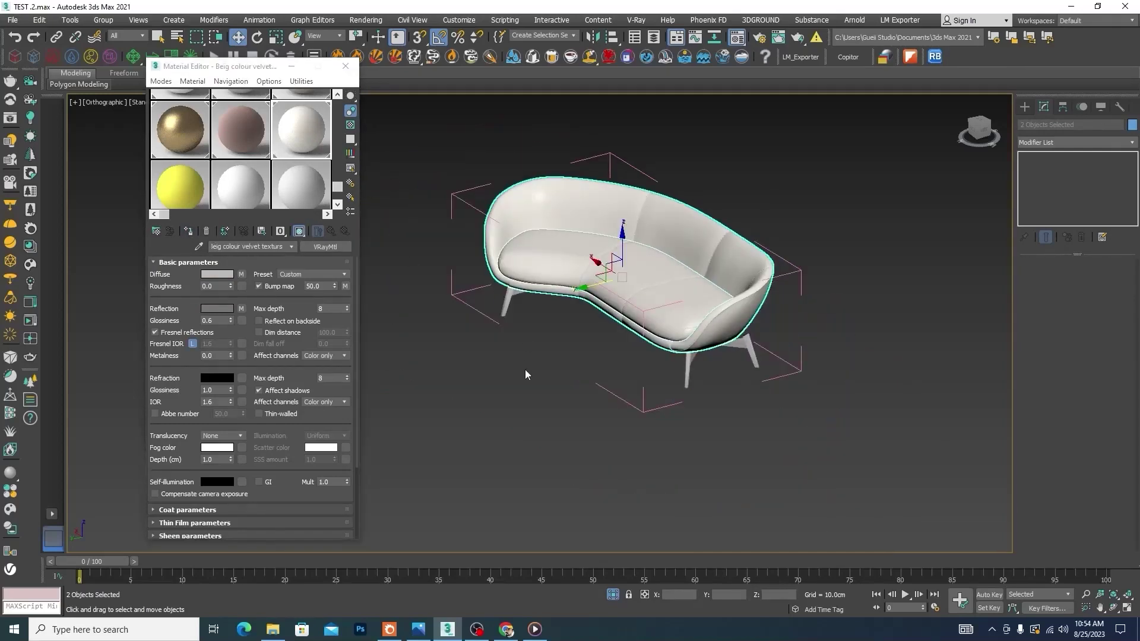
{"action": "left_click", "coordinate": [525, 369]}
Step: Add a UVW Map modifier with Box mapping to the sofa's seat cushion
{"action": "scroll", "coordinate": [674, 277], "scroll_direction": "up", "scroll_amount": 8}
{"action": "scroll", "coordinate": [693, 278], "scroll_direction": "down", "scroll_amount": 2}
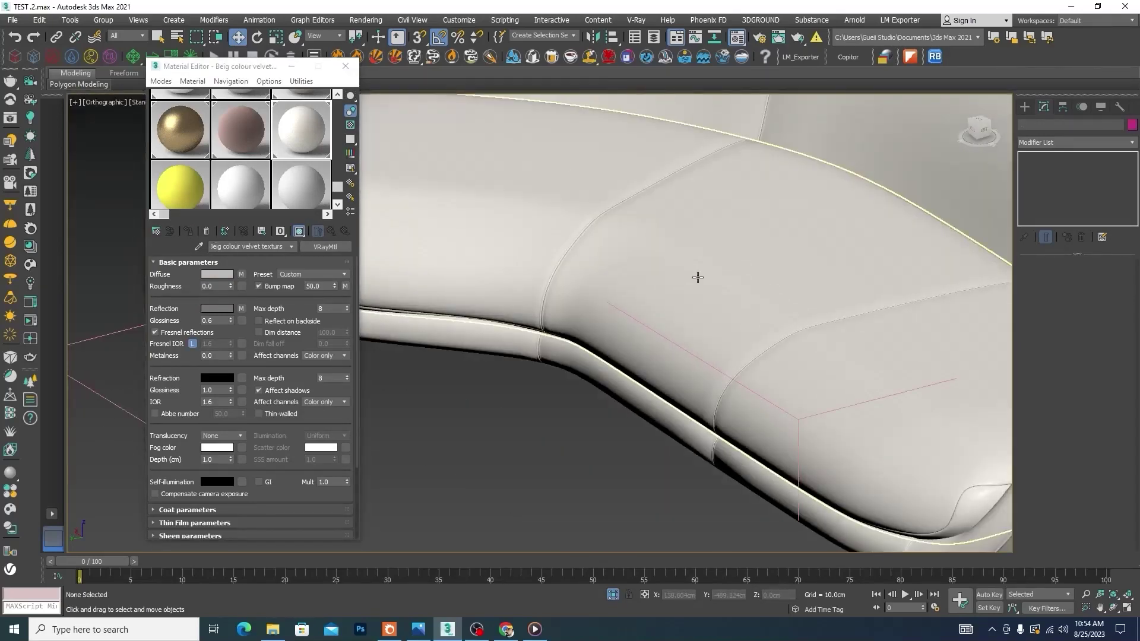
{"action": "left_click", "coordinate": [698, 277]}
{"action": "left_click", "coordinate": [1132, 143]}
{"action": "key", "text": "u"}
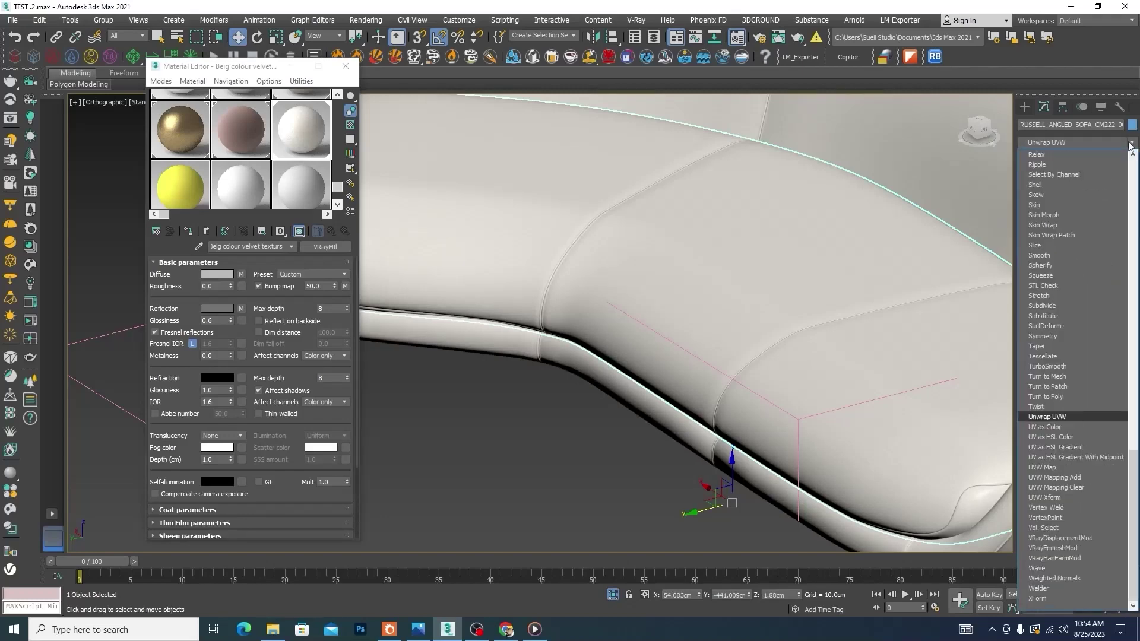
{"action": "key", "text": "v"}
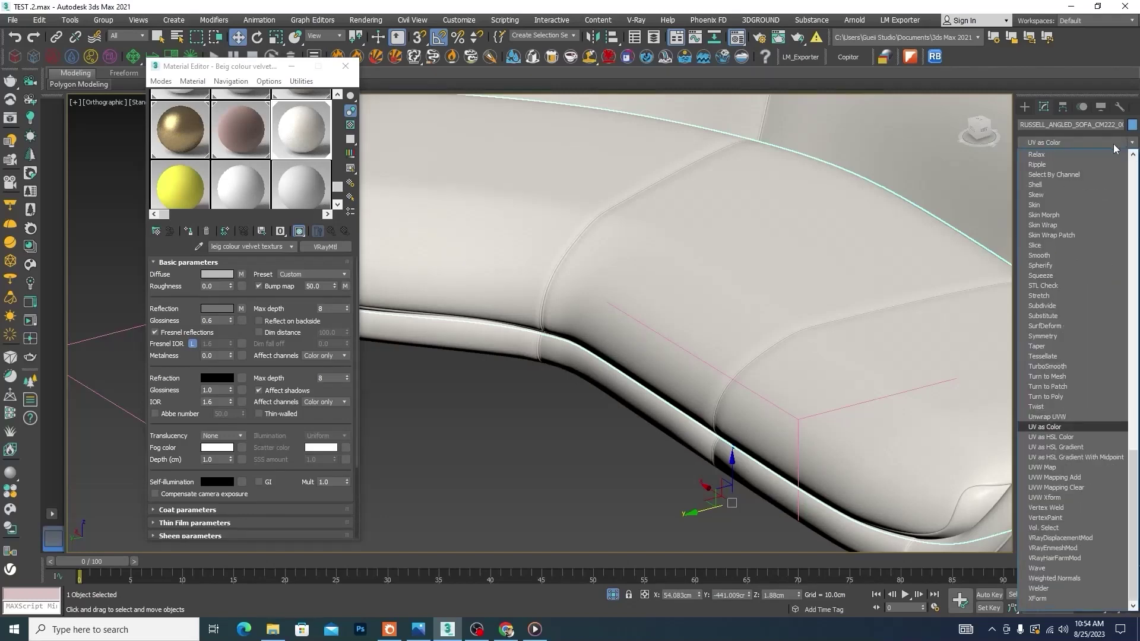
{"action": "left_click", "coordinate": [1052, 466]}
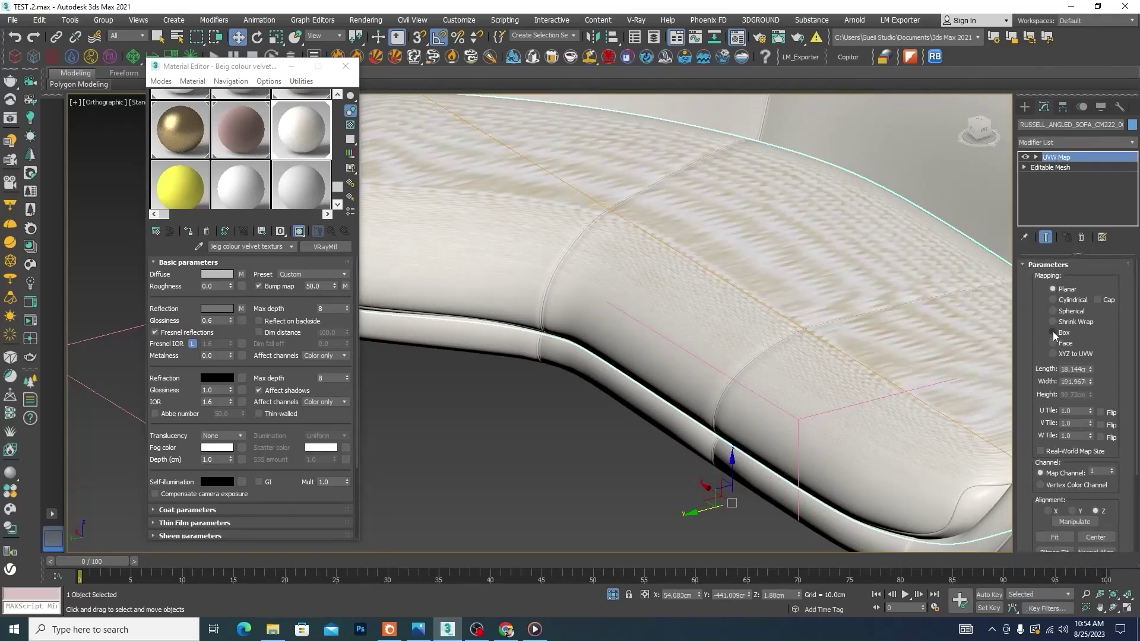
{"action": "left_click", "coordinate": [1053, 332]}
{"action": "scroll", "coordinate": [729, 243], "scroll_direction": "down", "scroll_amount": 6}
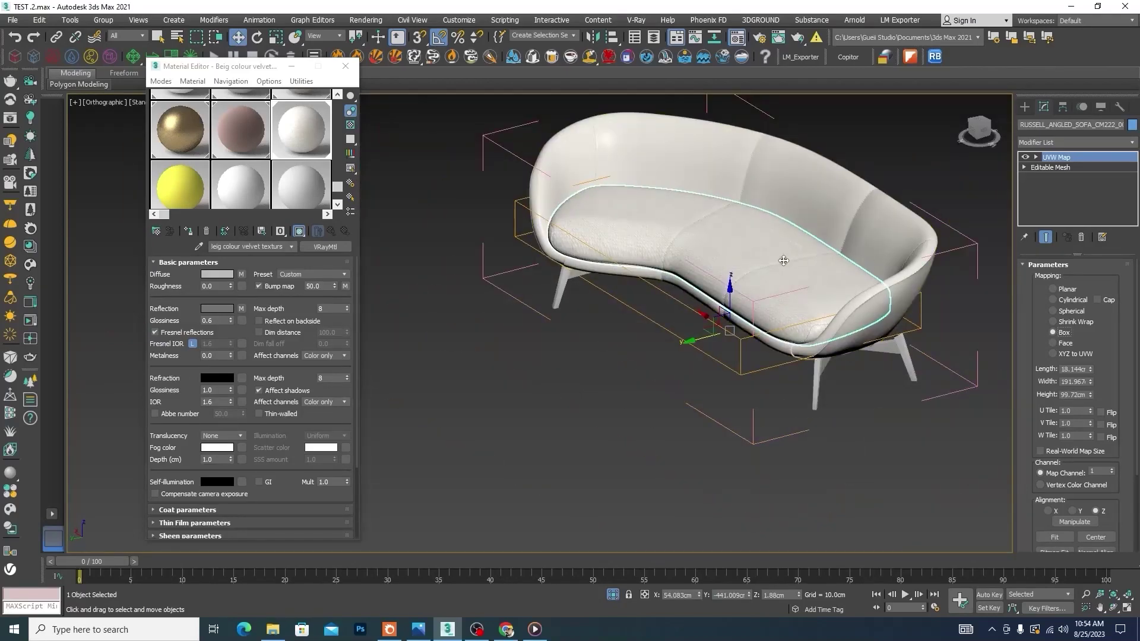
Step: Resize the seat cushion's box mapping to about 22.3 cm length, 17.9 cm width and 21.79 cm height
{"action": "scroll", "coordinate": [783, 262], "scroll_direction": "up", "scroll_amount": 4}
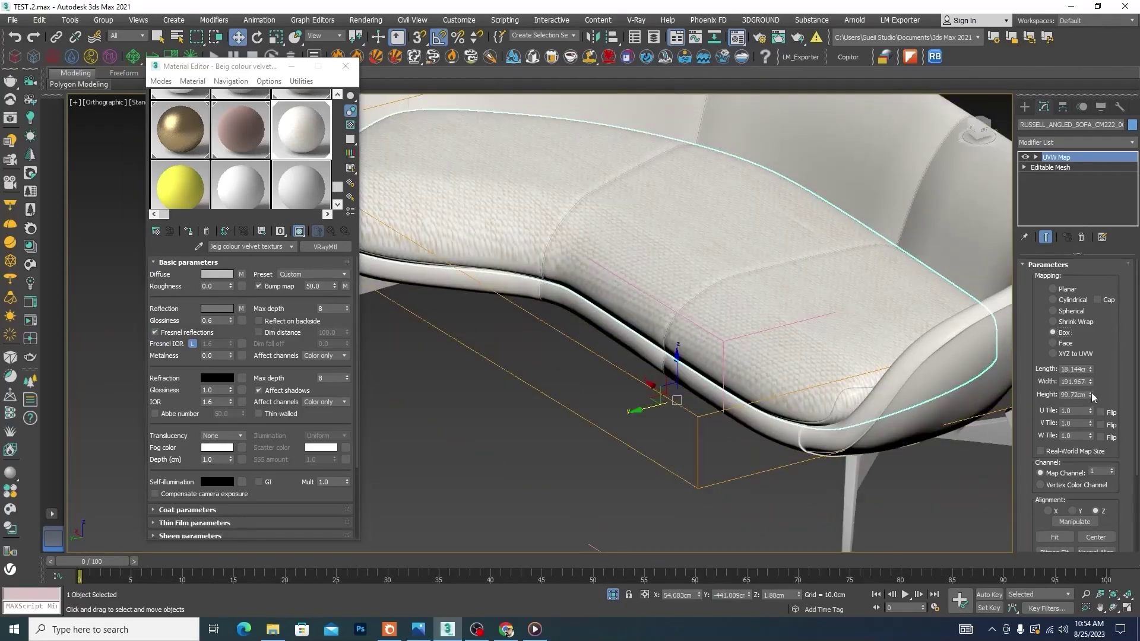
{"action": "left_click_drag", "start_coordinate": [1091, 394], "coordinate": [1099, 445]}
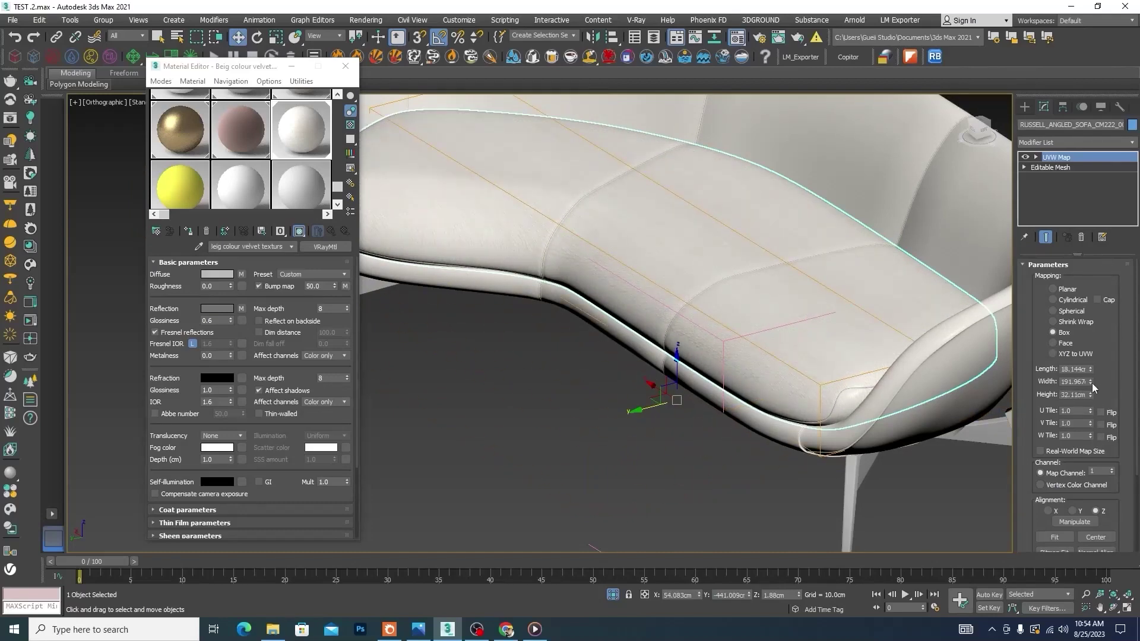
{"action": "left_click_drag", "start_coordinate": [1092, 383], "coordinate": [1093, 422]}
{"action": "scroll", "coordinate": [683, 238], "scroll_direction": "up", "scroll_amount": 6}
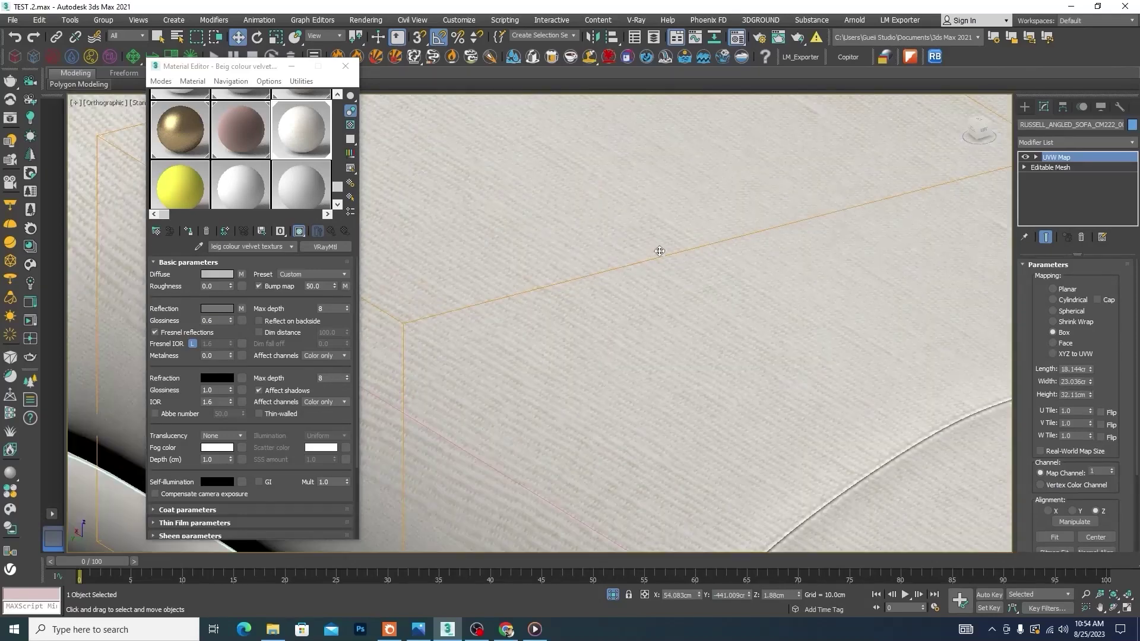
{"action": "scroll", "coordinate": [738, 241], "scroll_direction": "down", "scroll_amount": 2}
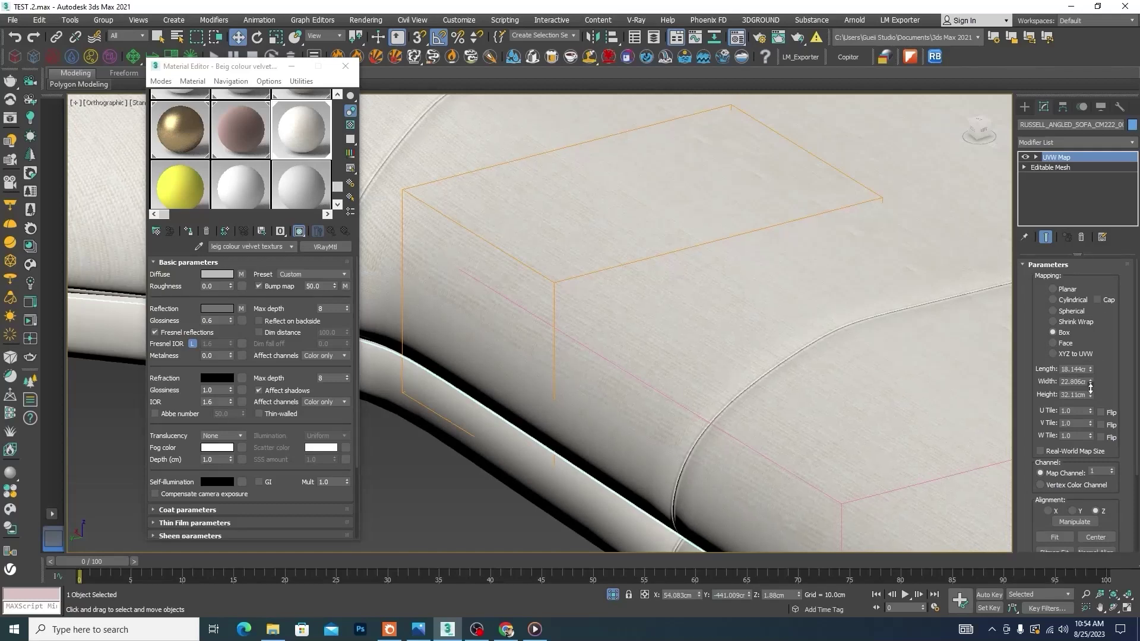
{"action": "left_click_drag", "start_coordinate": [1091, 387], "coordinate": [1099, 263]}
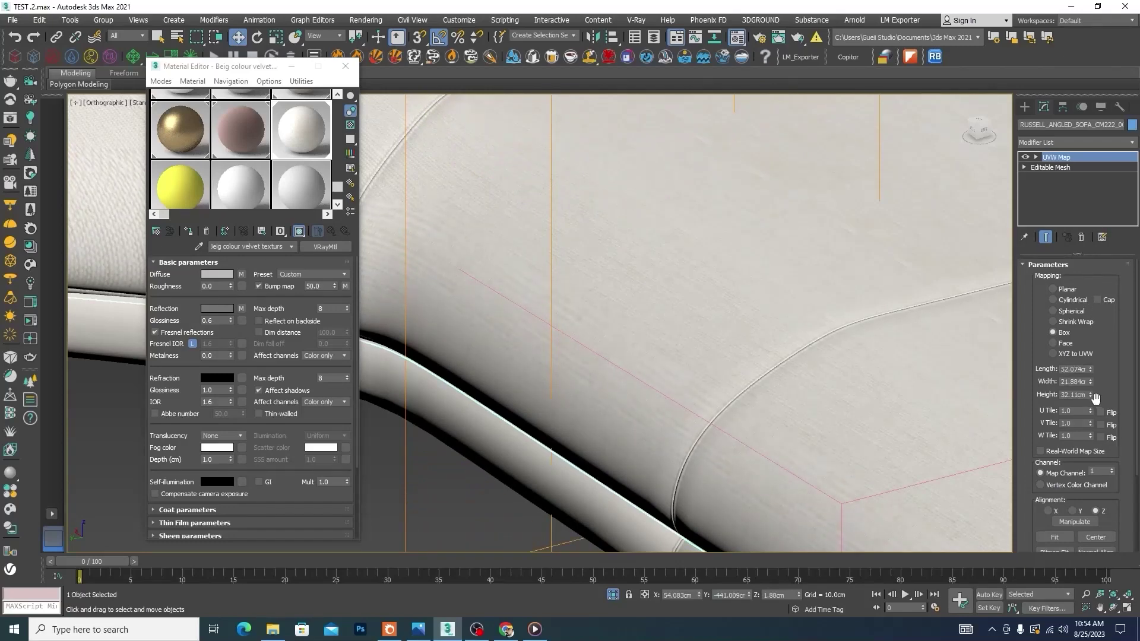
{"action": "left_click_drag", "start_coordinate": [1090, 396], "coordinate": [1092, 404]}
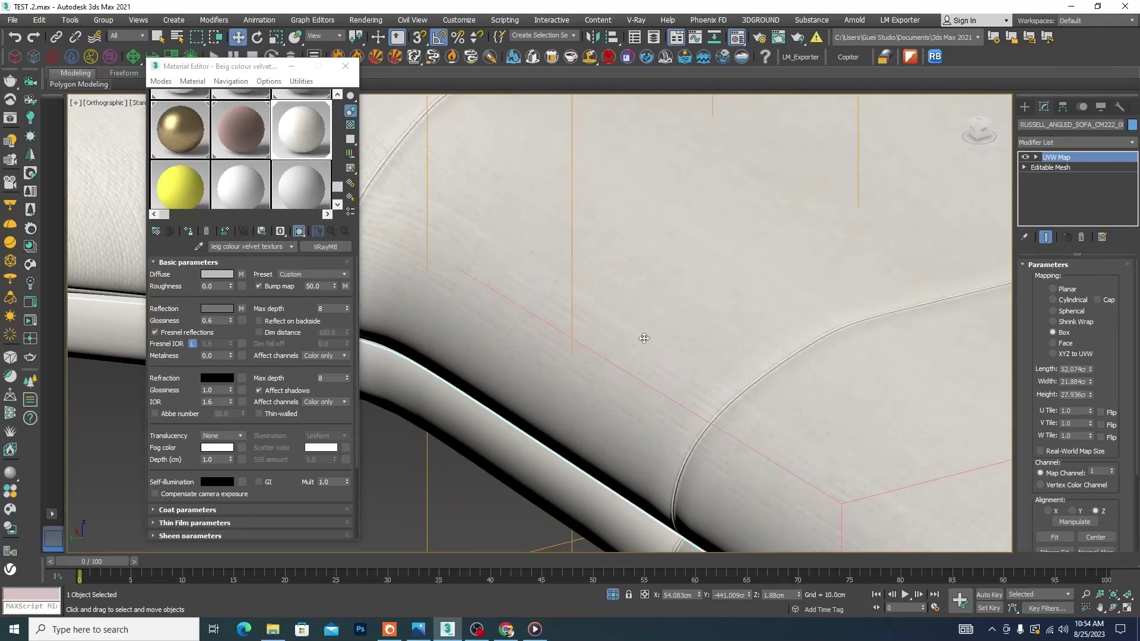
{"action": "scroll", "coordinate": [644, 339], "scroll_direction": "down", "scroll_amount": 8}
{"action": "scroll", "coordinate": [646, 315], "scroll_direction": "up", "scroll_amount": 5}
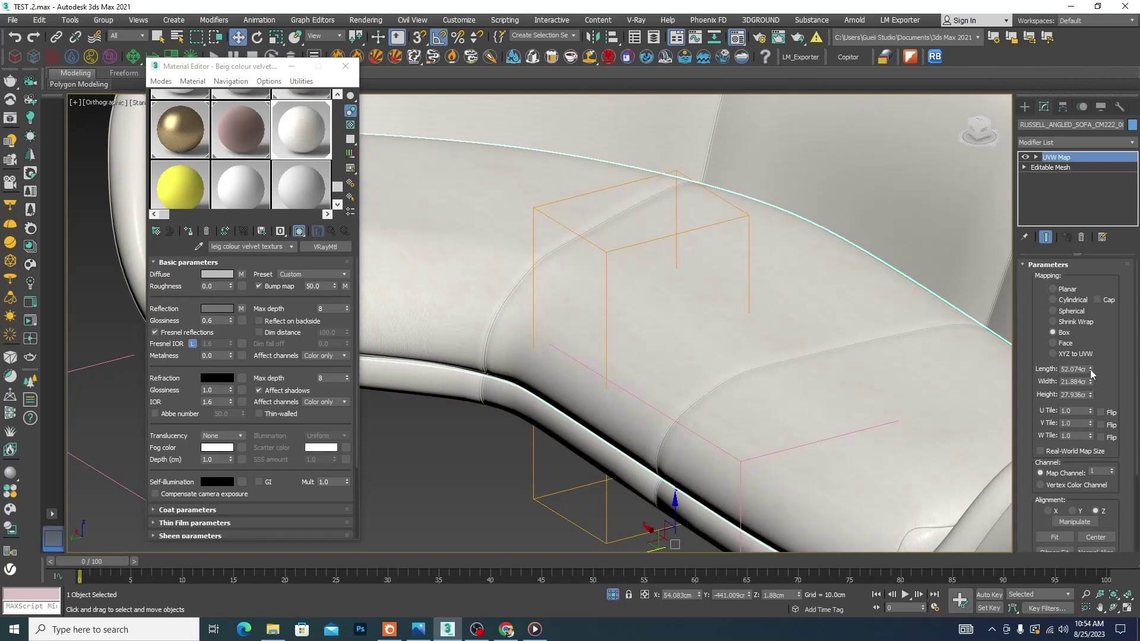
{"action": "left_click_drag", "start_coordinate": [1091, 369], "coordinate": [1091, 410]}
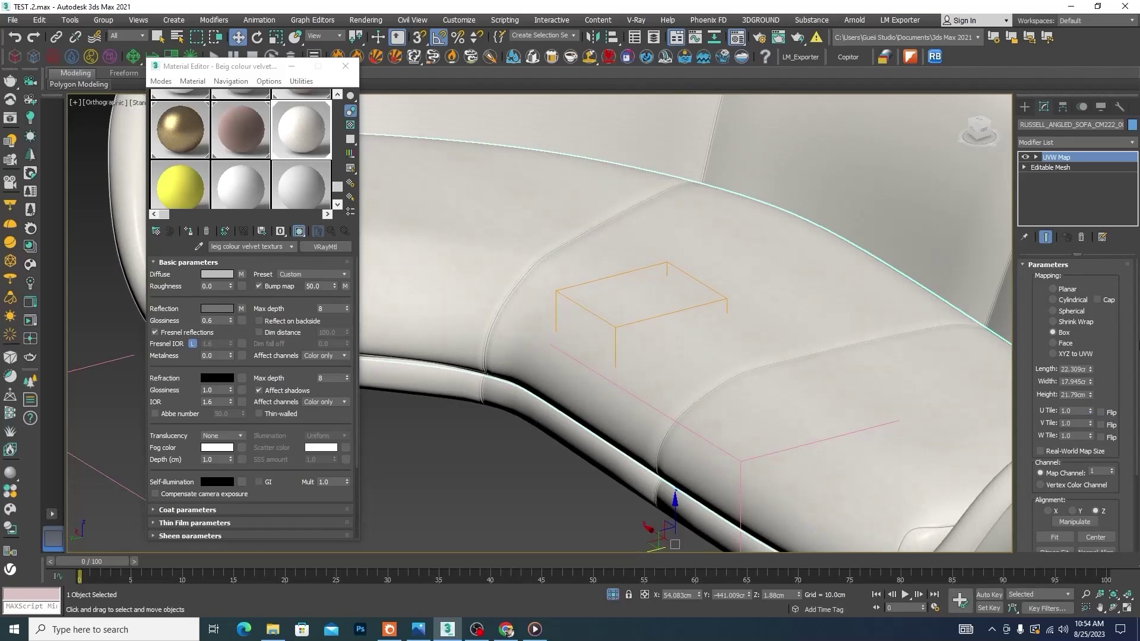
{"action": "scroll", "coordinate": [594, 326], "scroll_direction": "down", "scroll_amount": 6}
{"action": "scroll", "coordinate": [696, 332], "scroll_direction": "up", "scroll_amount": 4}
Step: Copy the UVW Map modifier from the seat cushion and paste it onto the sofa's outer shell
{"action": "left_click", "coordinate": [887, 299]}
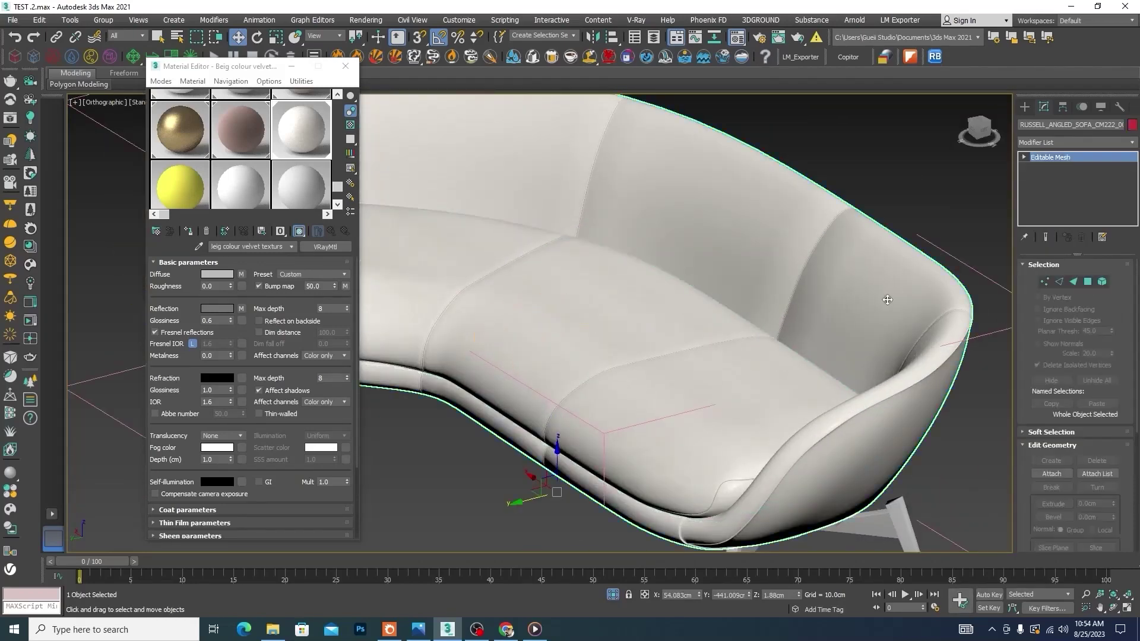
{"action": "left_click", "coordinate": [640, 316]}
{"action": "right_click", "coordinate": [1069, 160]}
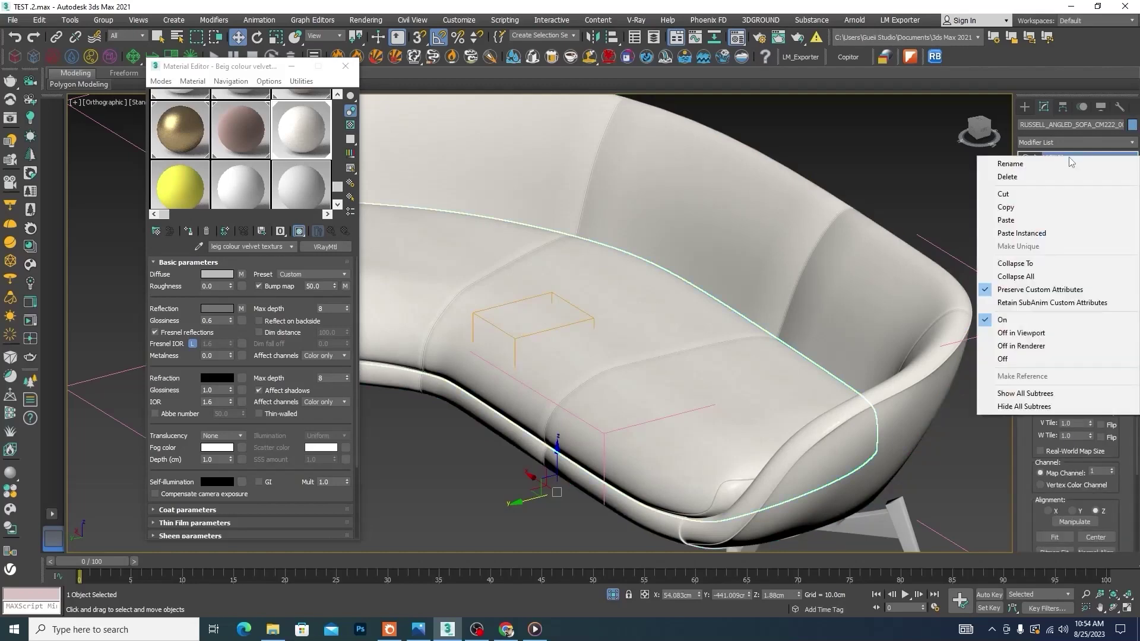
{"action": "left_click", "coordinate": [1028, 209]}
{"action": "left_click", "coordinate": [371, 197]}
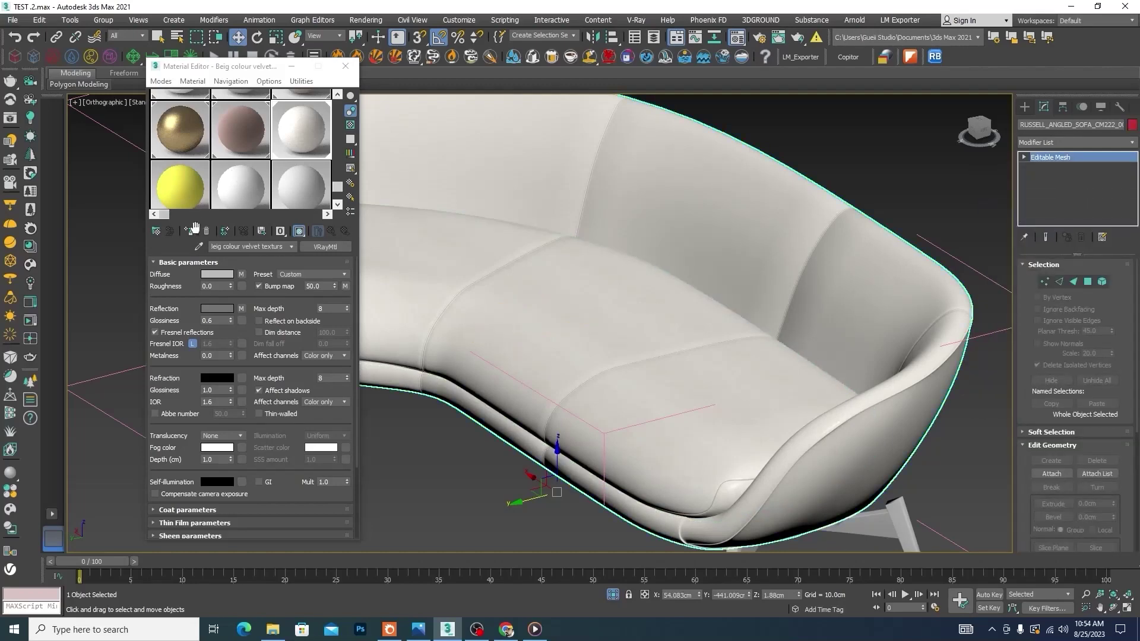
{"action": "scroll", "coordinate": [708, 186], "scroll_direction": "up", "scroll_amount": 8}
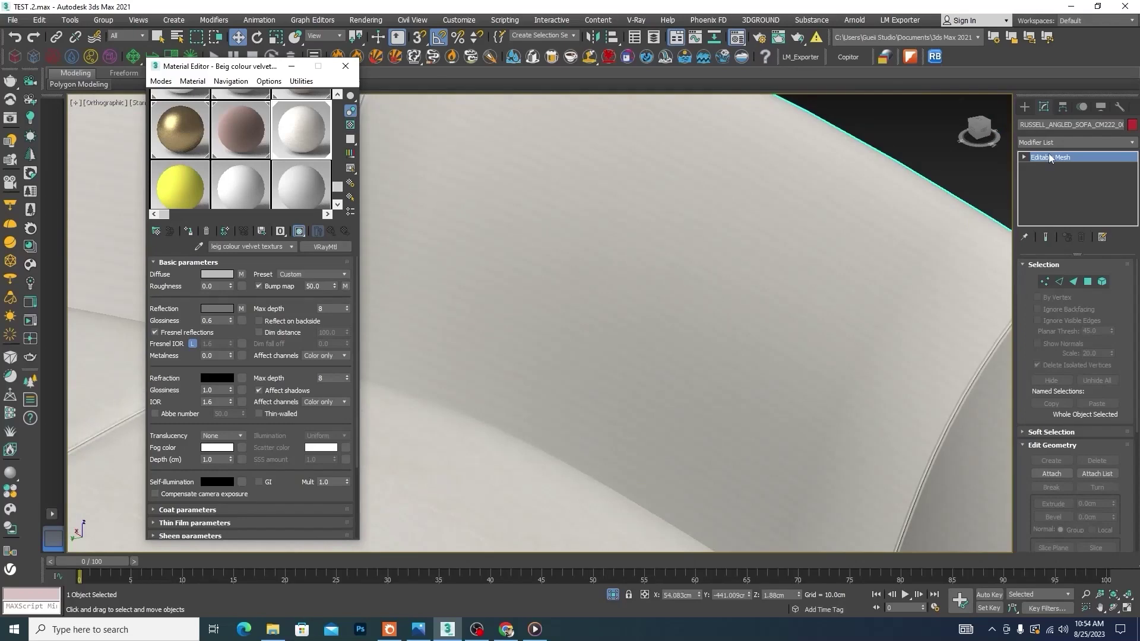
{"action": "right_click", "coordinate": [1050, 158]}
{"action": "left_click", "coordinate": [1058, 166]}
{"action": "scroll", "coordinate": [634, 258], "scroll_direction": "down", "scroll_amount": 8}
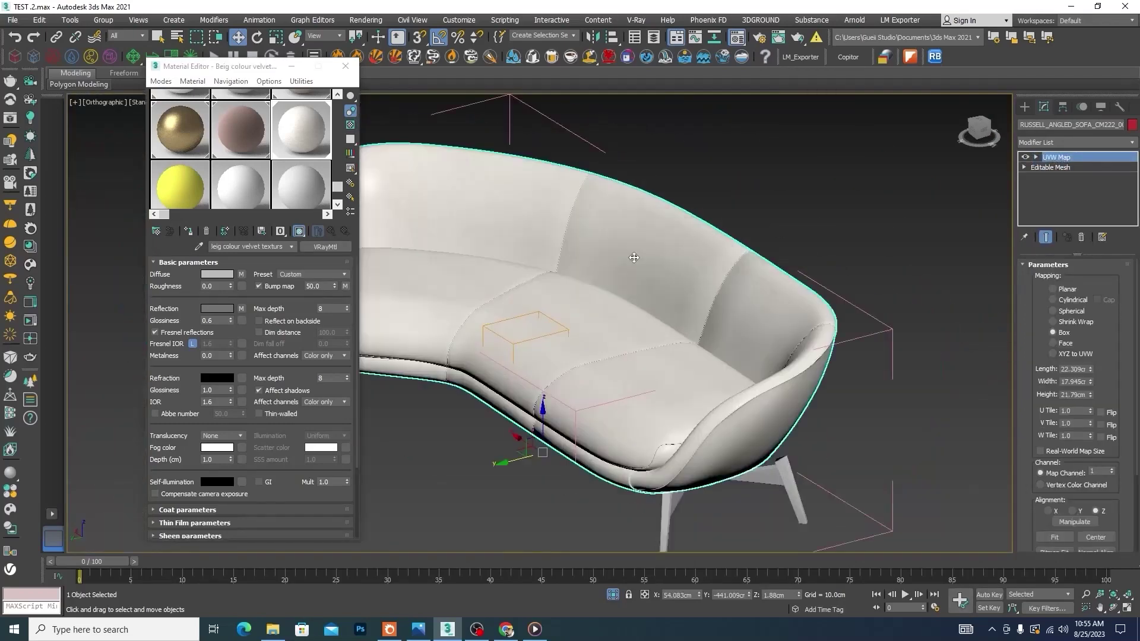
Step: Assign Metallic_Paint_Bronze #0 to the sofa's leg frame
{"action": "middle_click_drag", "start_coordinate": [633, 257], "coordinate": [646, 381], "text": "alt"}
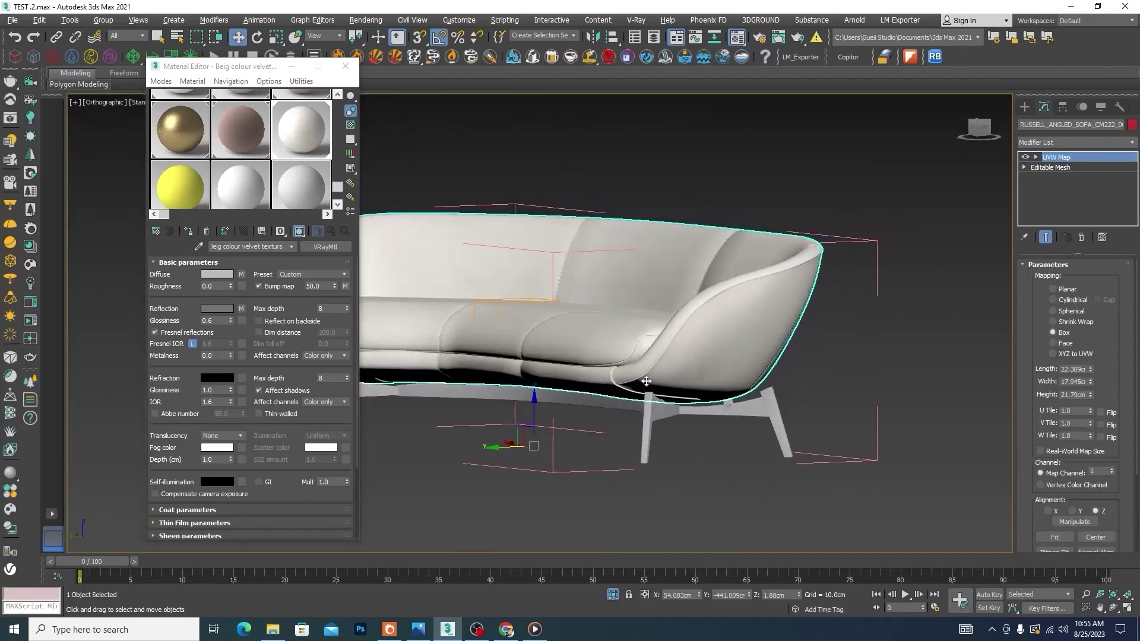
{"action": "left_click", "coordinate": [646, 424]}
{"action": "left_click", "coordinate": [177, 134]}
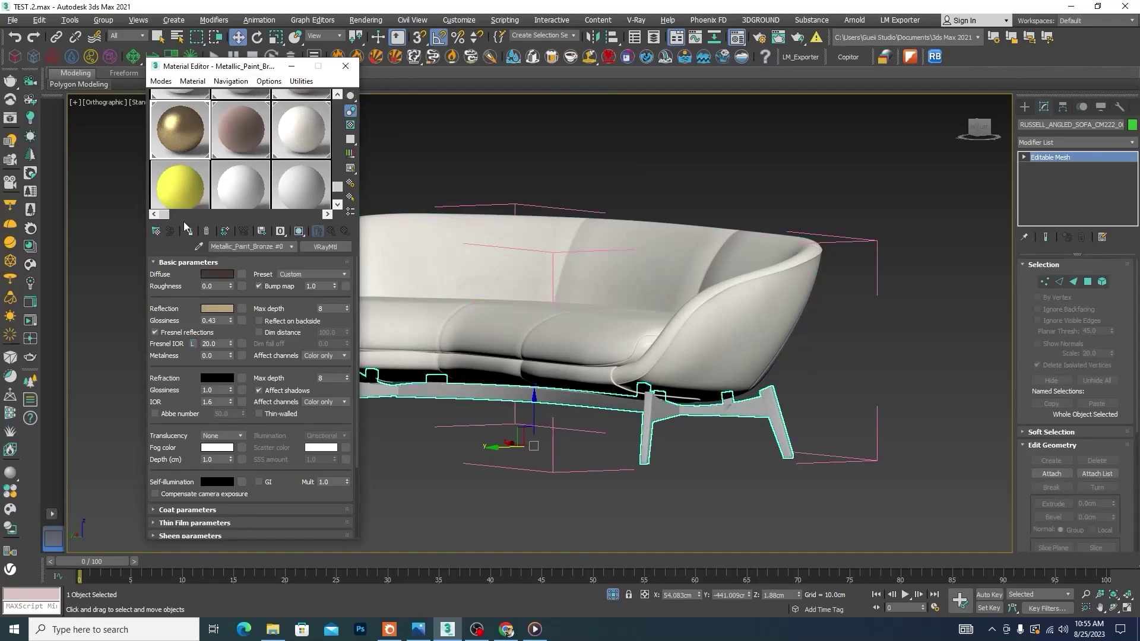
{"action": "left_click", "coordinate": [188, 231]}
{"action": "scroll", "coordinate": [750, 334], "scroll_direction": "down", "scroll_amount": 5}
Step: Exit isolation, add the two pillows to the sofa selection, and isolate them together in shaded display
{"action": "left_click", "coordinate": [726, 153]}
{"action": "left_click_drag", "start_coordinate": [726, 154], "coordinate": [368, 406]}
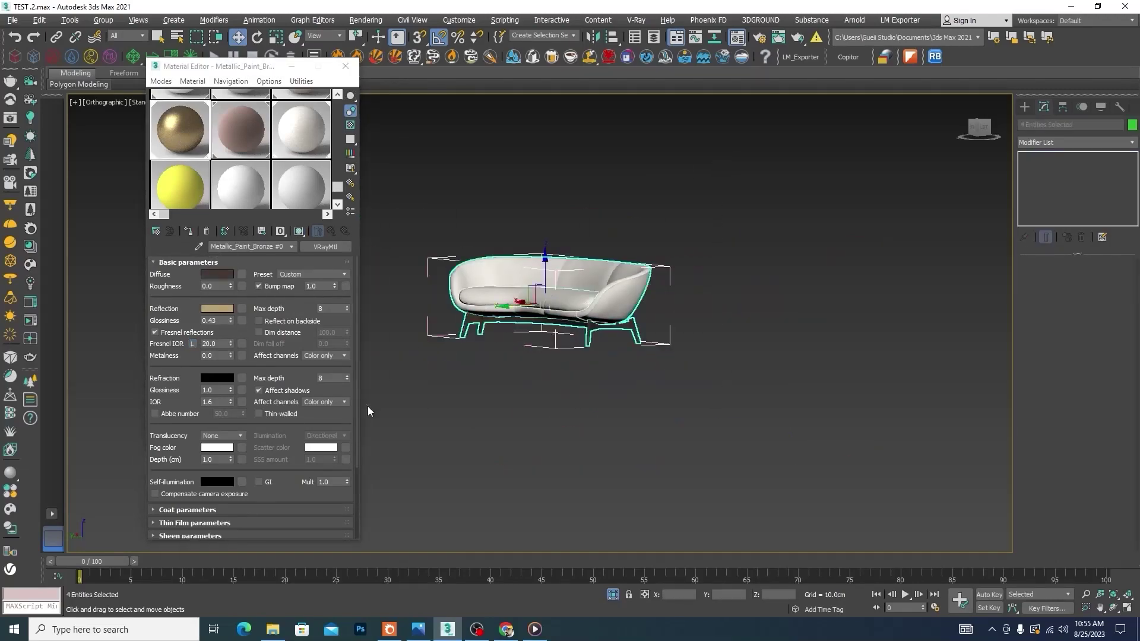
{"action": "left_click", "coordinate": [612, 594]}
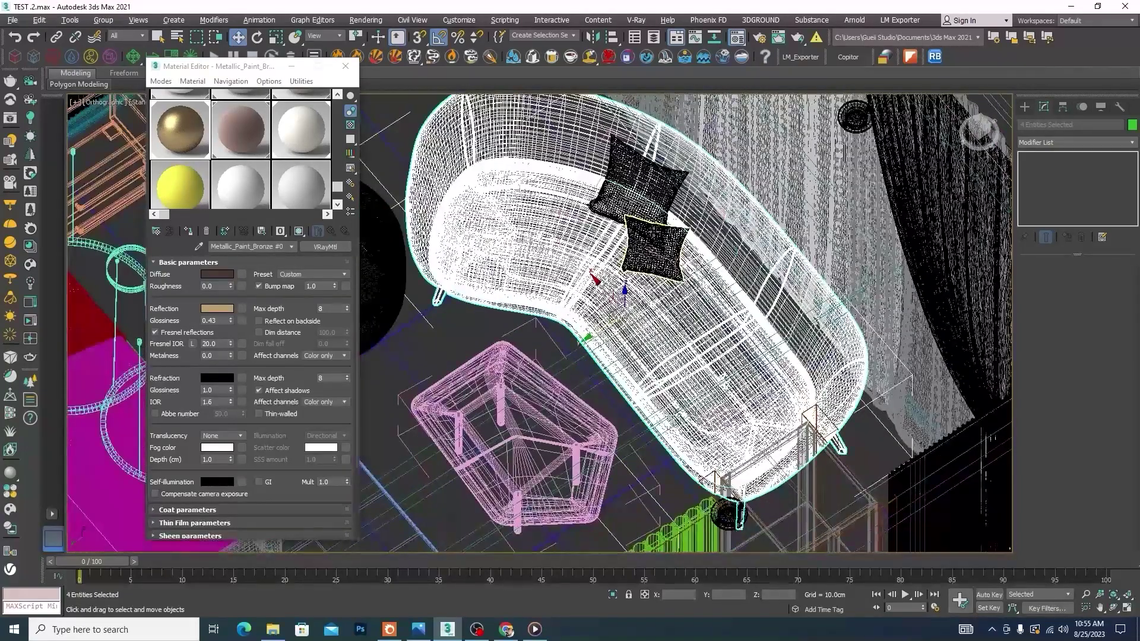
{"action": "left_click", "coordinate": [651, 236], "text": "ctrl"}
{"action": "left_click", "coordinate": [638, 190], "text": "ctrl"}
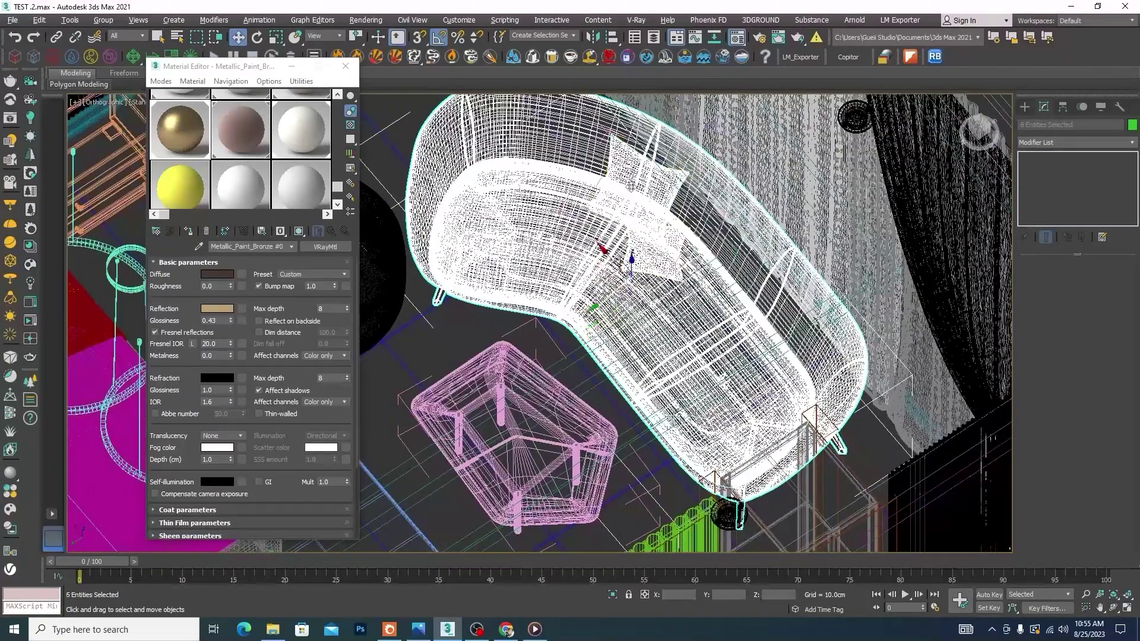
{"action": "left_click", "coordinate": [614, 597]}
{"action": "mouse_move", "coordinate": [520, 438]}
{"action": "middle_mouse_down", "text": "alt"}
{"action": "mouse_move", "coordinate": [532, 395]}
{"action": "mouse_move", "coordinate": [548, 404]}
{"action": "middle_mouse_up", "text": "alt"}
{"action": "left_click", "coordinate": [548, 404]}
{"action": "key", "text": "F3"}
Step: Assign the Brown velevet Texture material to the small front pillow on the sofa
{"action": "scroll", "coordinate": [507, 253], "scroll_direction": "up", "scroll_amount": 7}
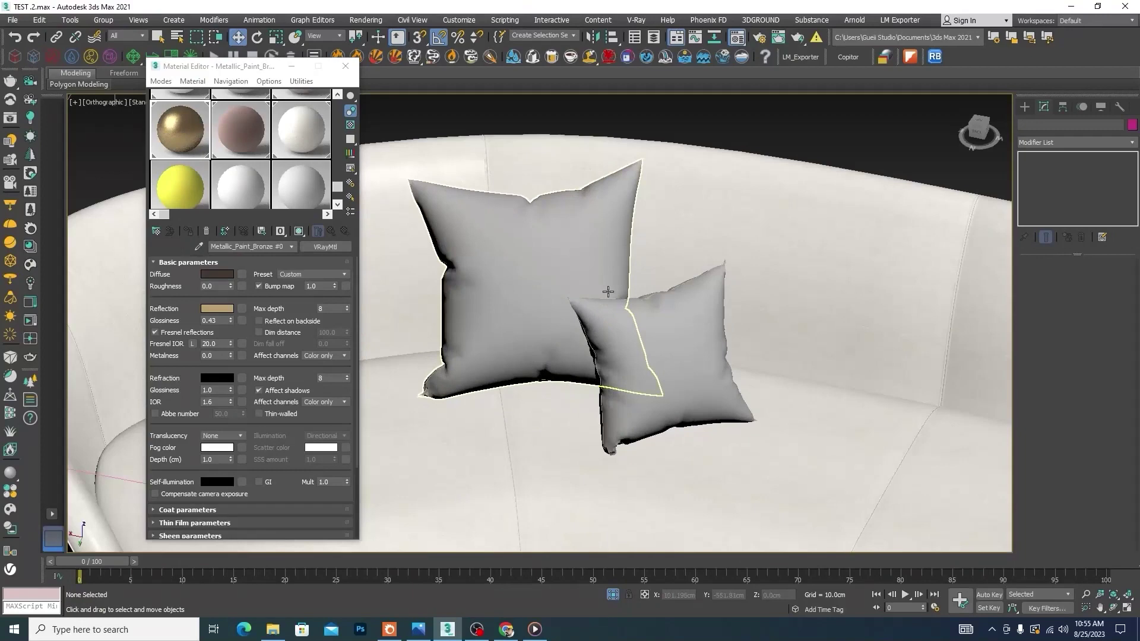
{"action": "left_click", "coordinate": [628, 364]}
{"action": "left_click", "coordinate": [233, 131]}
{"action": "left_click", "coordinate": [188, 231]}
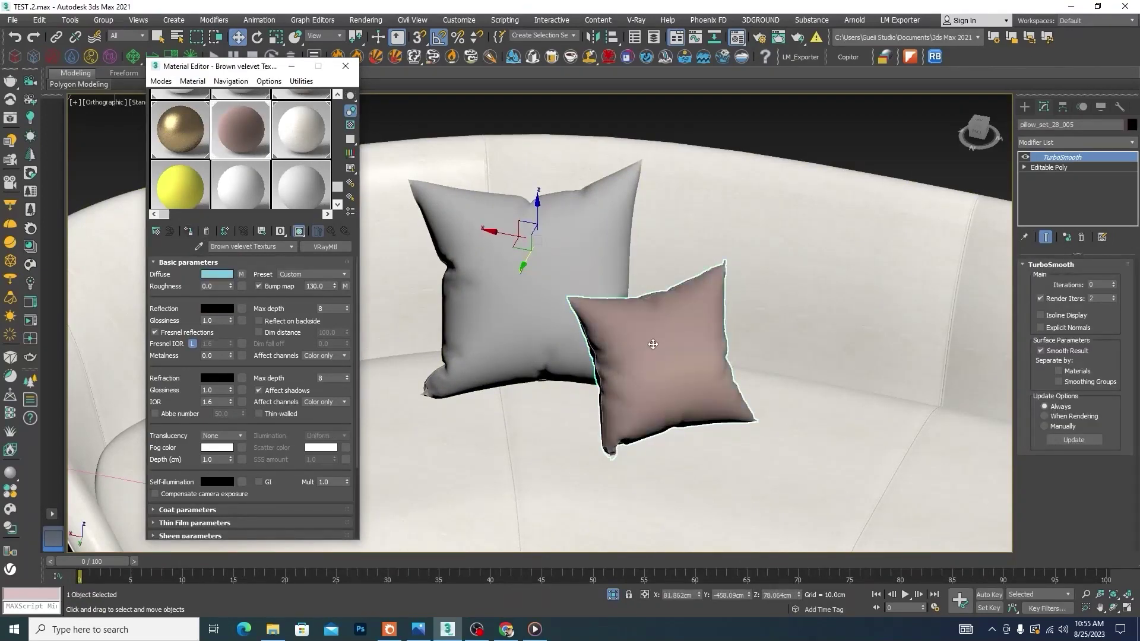
{"action": "scroll", "coordinate": [653, 341], "scroll_direction": "up", "scroll_amount": 6}
{"action": "scroll", "coordinate": [653, 342], "scroll_direction": "down", "scroll_amount": 4}
{"action": "scroll", "coordinate": [668, 289], "scroll_direction": "down", "scroll_amount": 5}
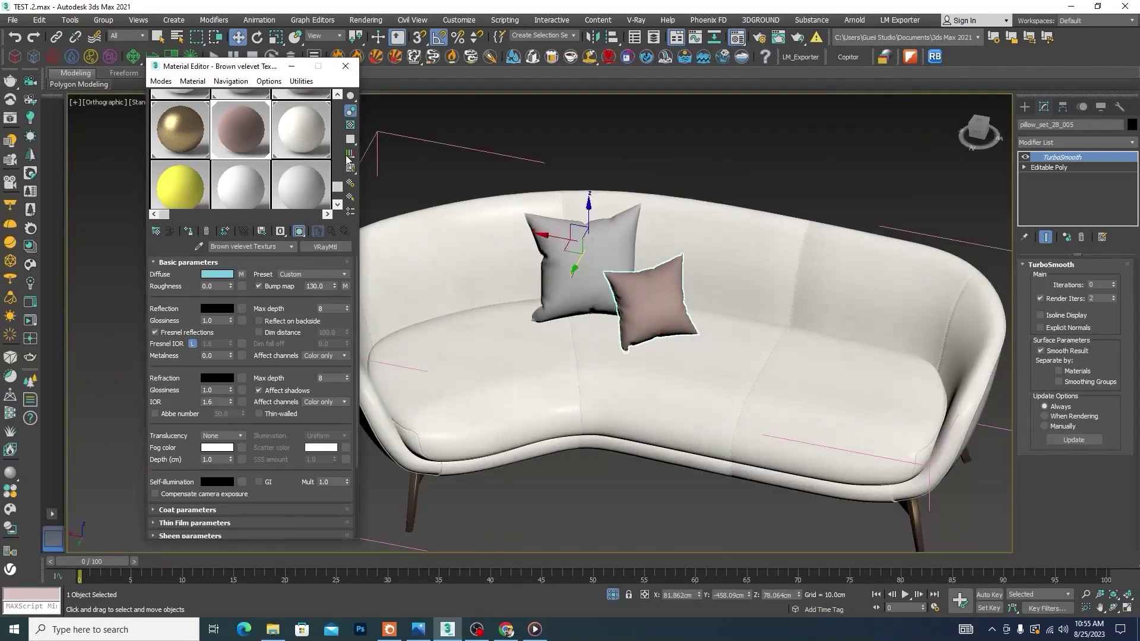
Step: Assign the beige FABRIC TEXTURS material to the larger pillow behind the small one
{"action": "left_click_drag", "start_coordinate": [335, 190], "coordinate": [337, 142]}
{"action": "left_click", "coordinate": [302, 135]}
{"action": "scroll", "coordinate": [604, 229], "scroll_direction": "up", "scroll_amount": 5}
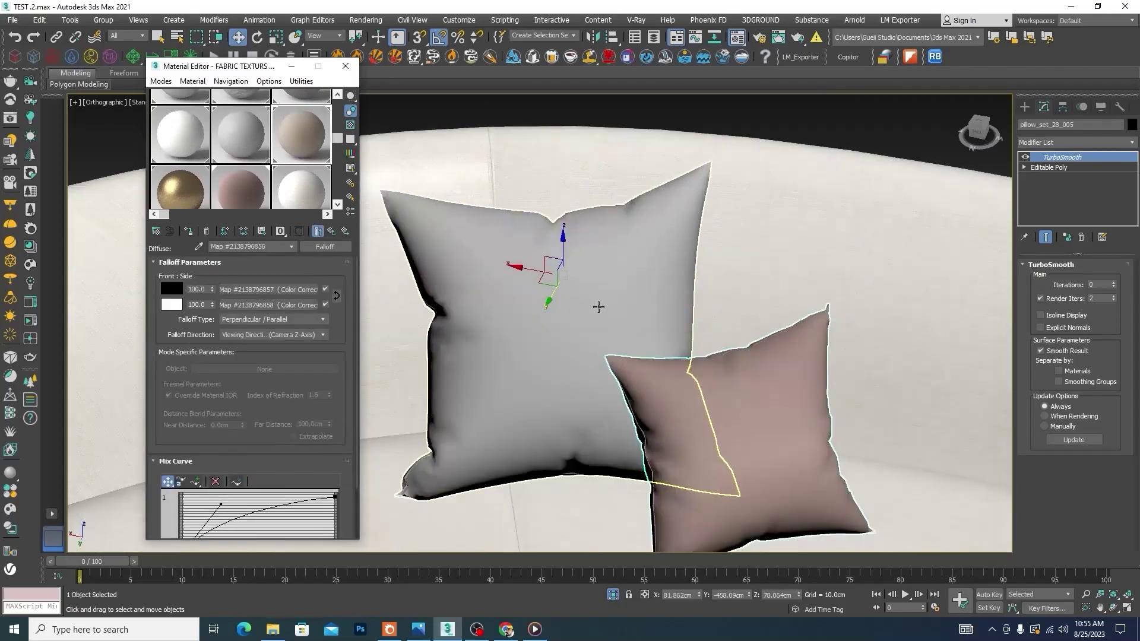
{"action": "left_click", "coordinate": [598, 306]}
{"action": "left_click", "coordinate": [190, 231]}
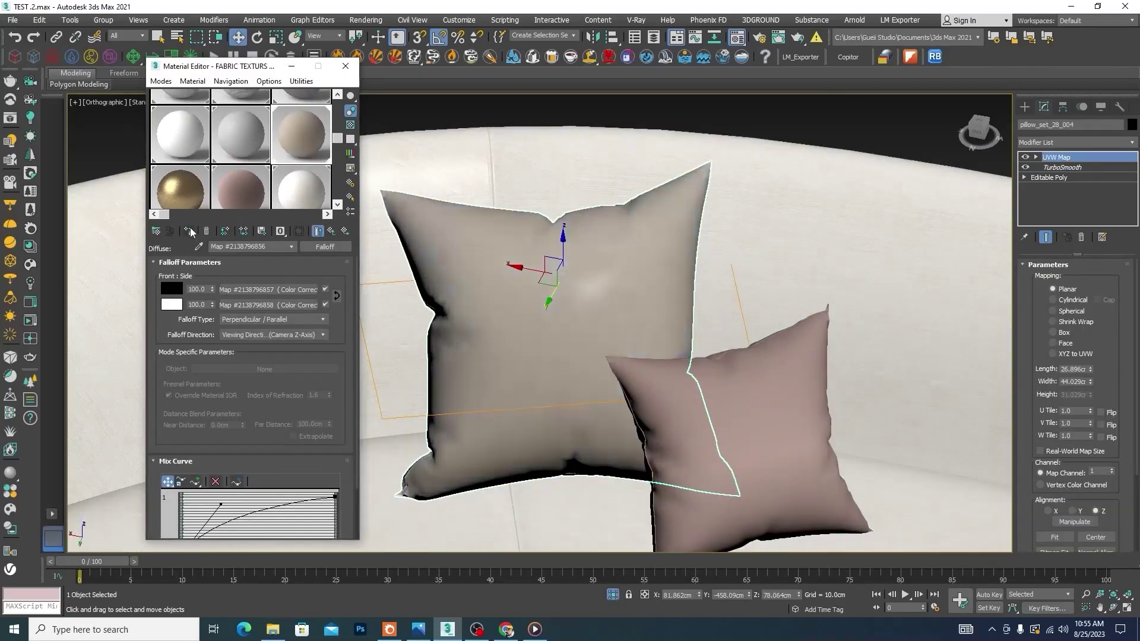
{"action": "scroll", "coordinate": [605, 286], "scroll_direction": "down", "scroll_amount": 5}
{"action": "left_click", "coordinate": [765, 220]}
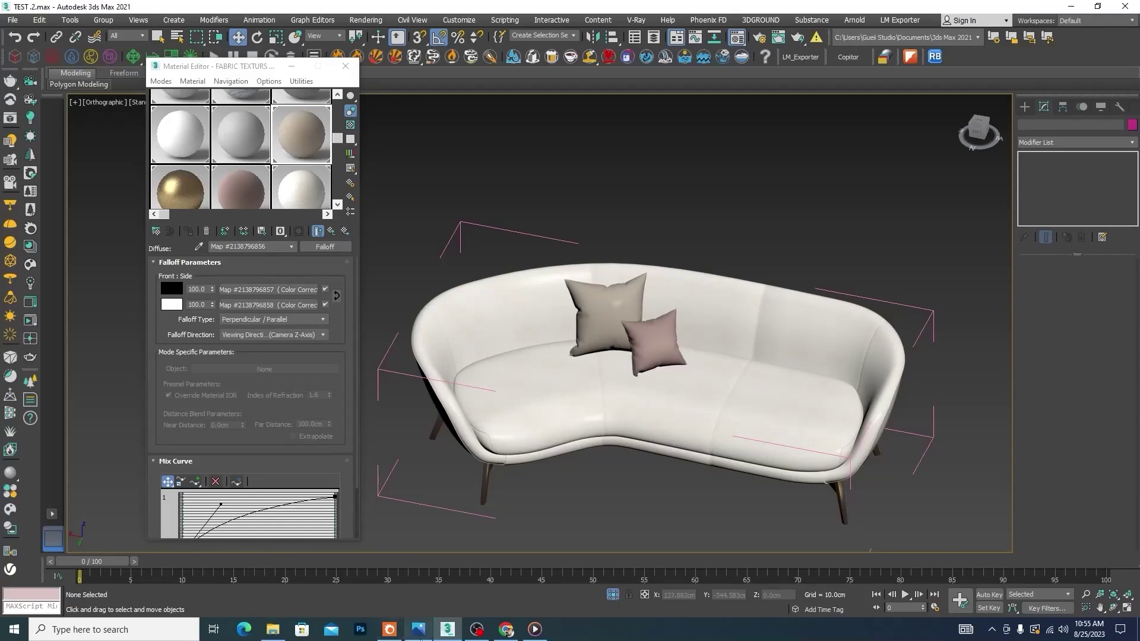
Step: Switch to the reference image 1.png in the photo viewer and examine the sofa pillows' fabrics up close
{"action": "left_click", "coordinate": [418, 629]}
{"action": "scroll", "coordinate": [691, 411], "scroll_direction": "down", "scroll_amount": 6}
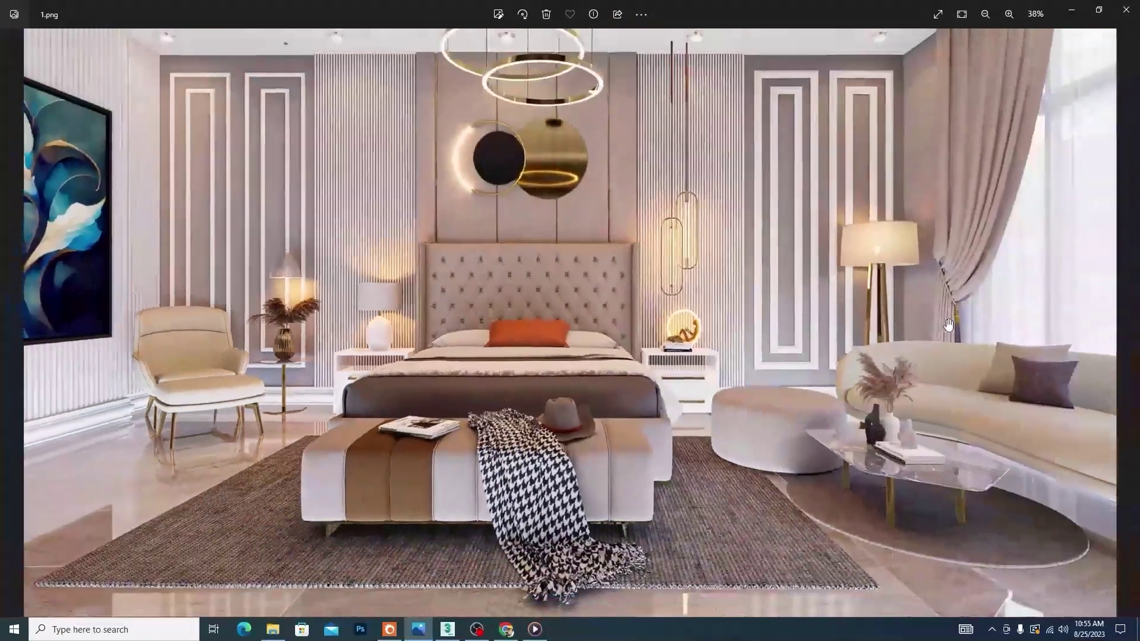
{"action": "scroll", "coordinate": [1018, 417], "scroll_direction": "up", "scroll_amount": 2}
{"action": "scroll", "coordinate": [1018, 417], "scroll_direction": "up", "scroll_amount": 5}
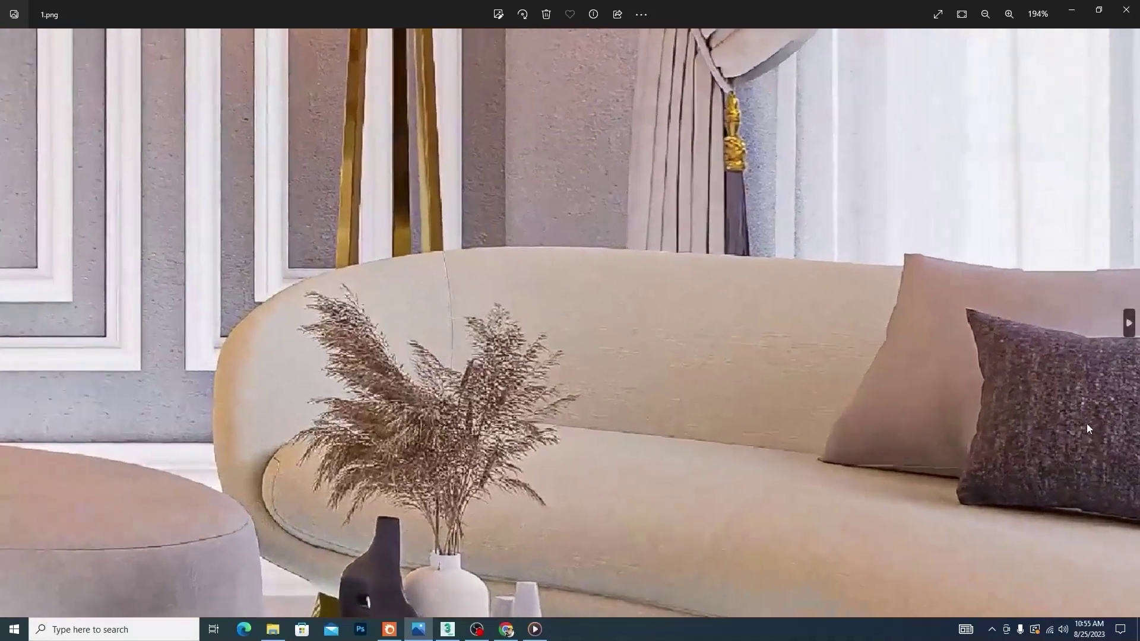
Step: Switch back to 3ds Max from the reference image and exit the sofa's isolation
{"action": "scroll", "coordinate": [812, 348], "scroll_direction": "down", "scroll_amount": 3}
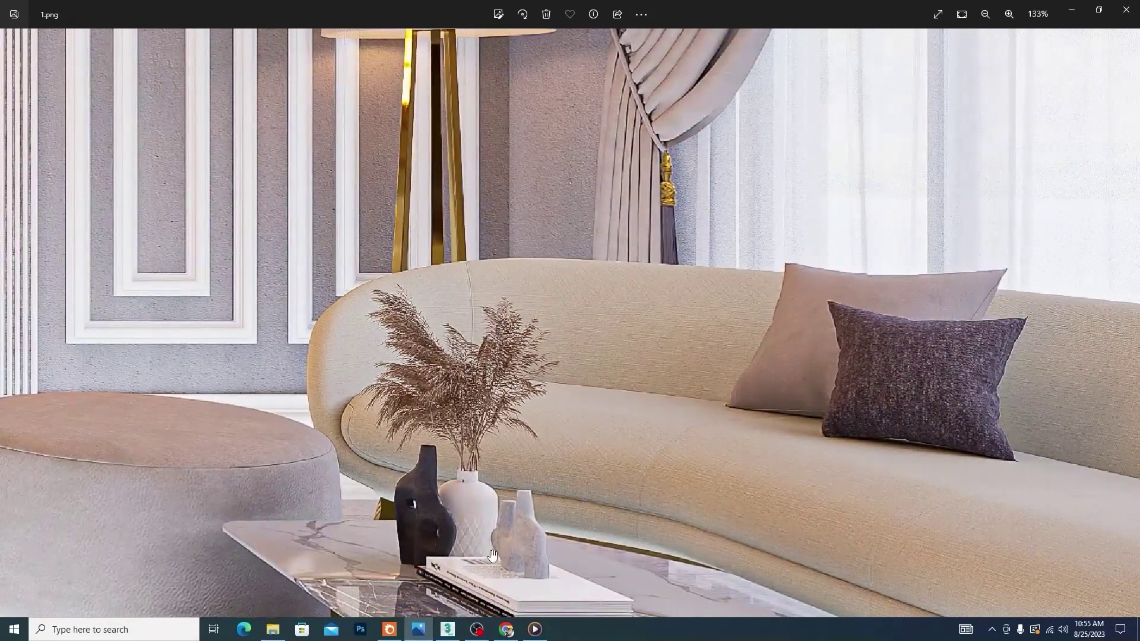
{"action": "left_click", "coordinate": [458, 634]}
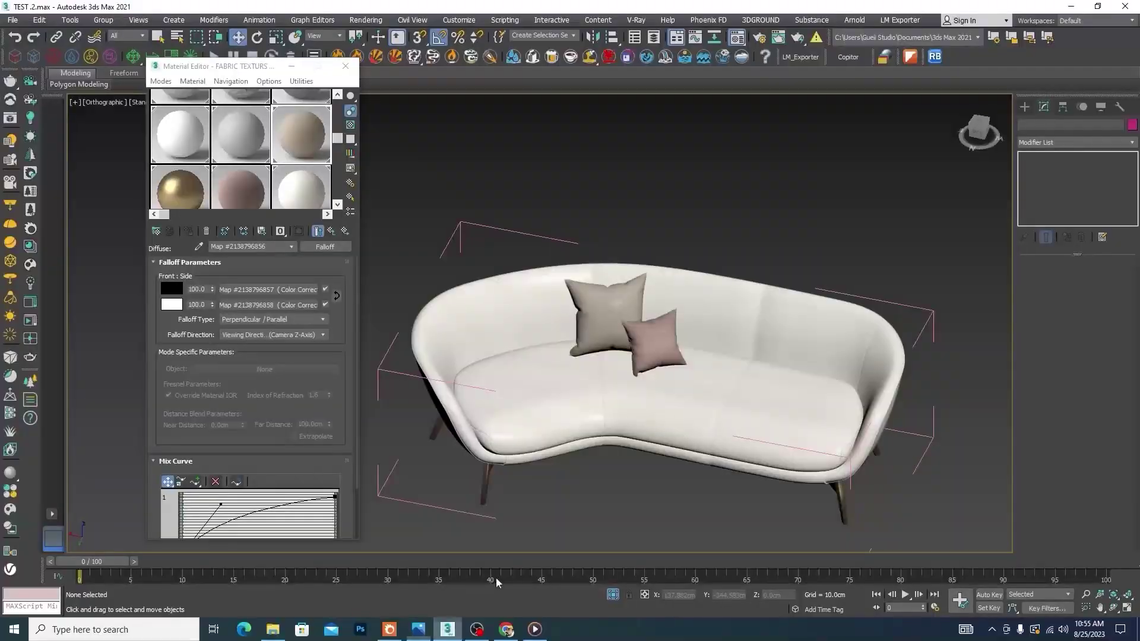
{"action": "left_click", "coordinate": [613, 595]}
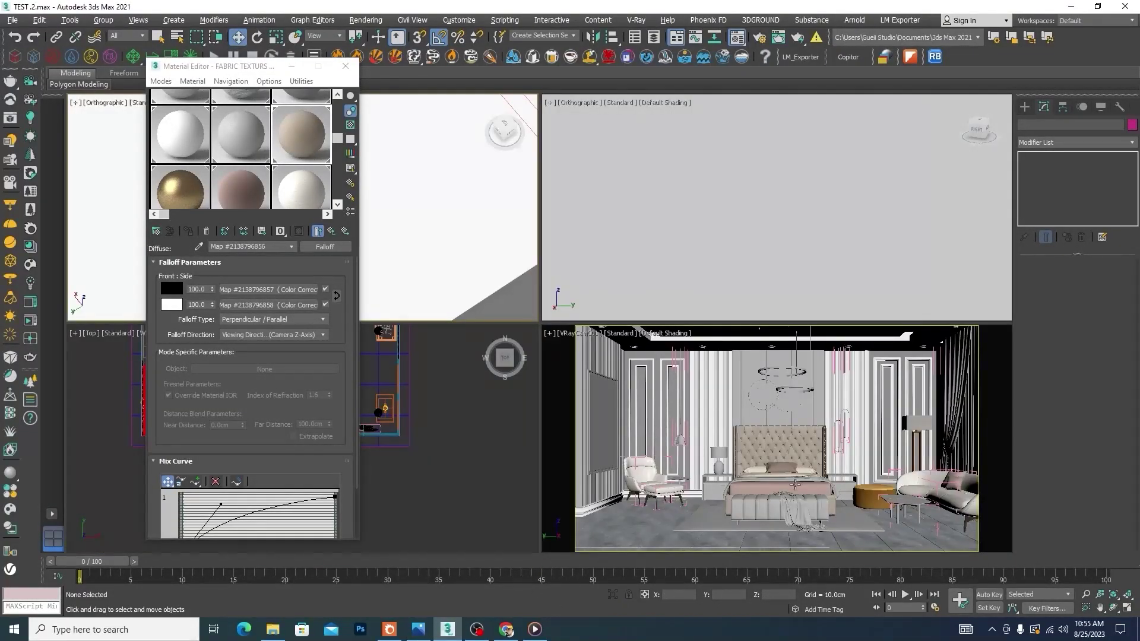
Step: Select the first two parts of the bench at the foot of the bed, minimize the Material Editor, and maximize the top view
{"action": "left_click", "coordinate": [816, 509]}
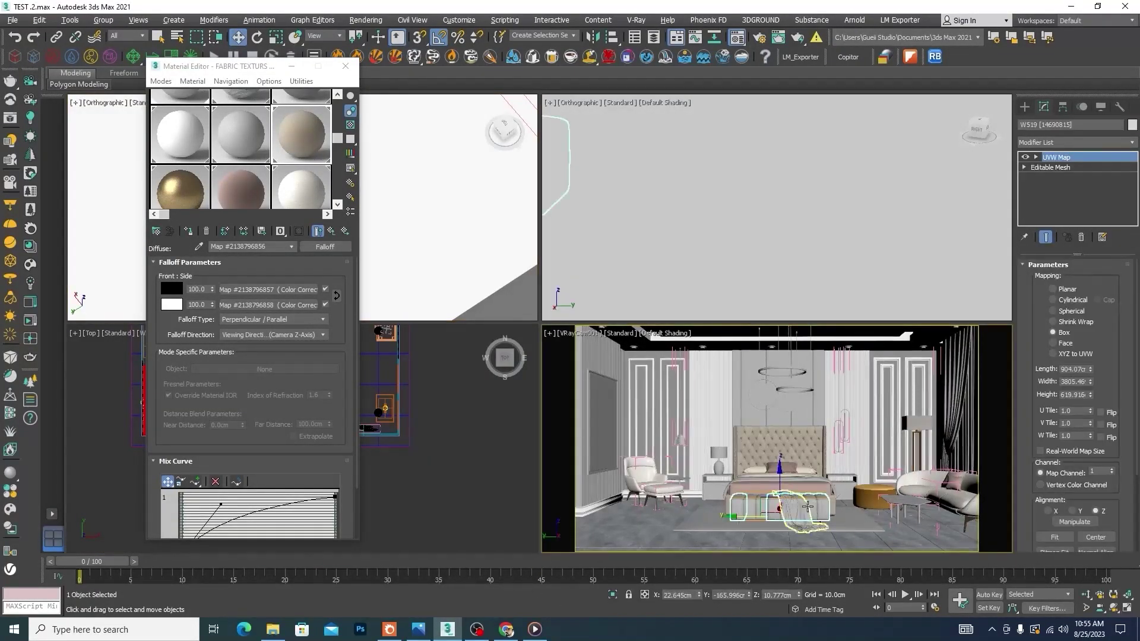
{"action": "left_click", "coordinate": [754, 511], "text": "ctrl"}
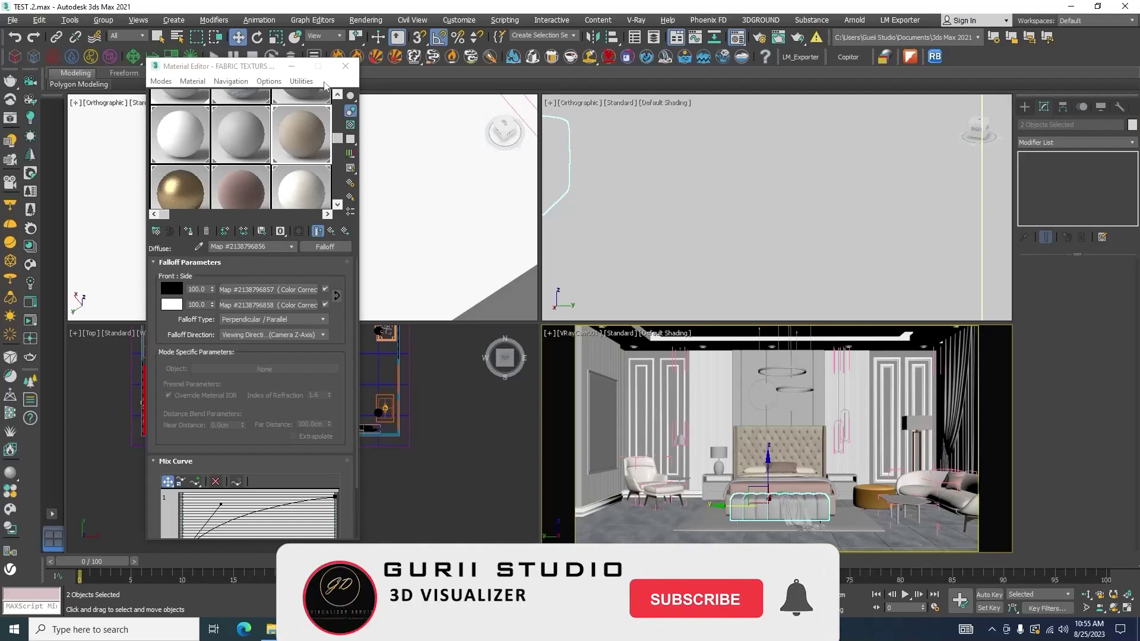
{"action": "left_click", "coordinate": [289, 68]}
{"action": "scroll", "coordinate": [279, 358], "scroll_direction": "up", "scroll_amount": 2}
{"action": "key", "text": "alt+w"}
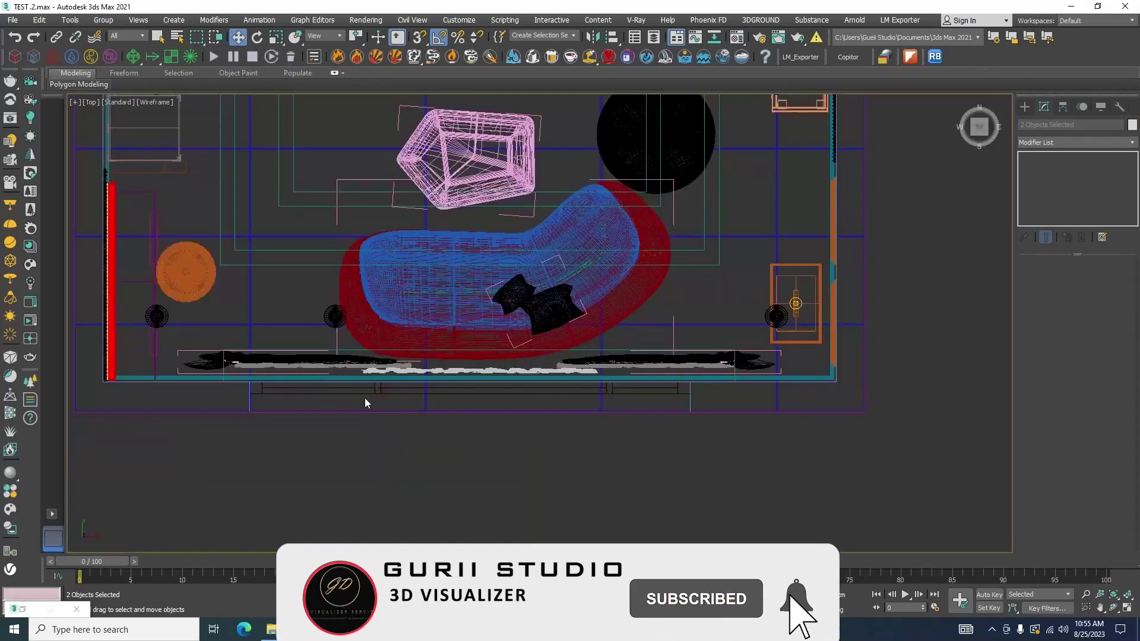
Step: Add the bench's remaining parts and the fringed throw blanket to the selection
{"action": "scroll", "coordinate": [438, 391], "scroll_direction": "down", "scroll_amount": 8}
{"action": "scroll", "coordinate": [446, 255], "scroll_direction": "up", "scroll_amount": 8}
{"action": "left_click", "coordinate": [446, 256]}
{"action": "middle_click_drag", "start_coordinate": [455, 264], "coordinate": [563, 371], "text": "alt"}
{"action": "left_click", "coordinate": [534, 356], "text": "ctrl"}
{"action": "scroll", "coordinate": [577, 315], "scroll_direction": "up", "scroll_amount": 6}
{"action": "scroll", "coordinate": [577, 315], "scroll_direction": "down", "scroll_amount": 4}
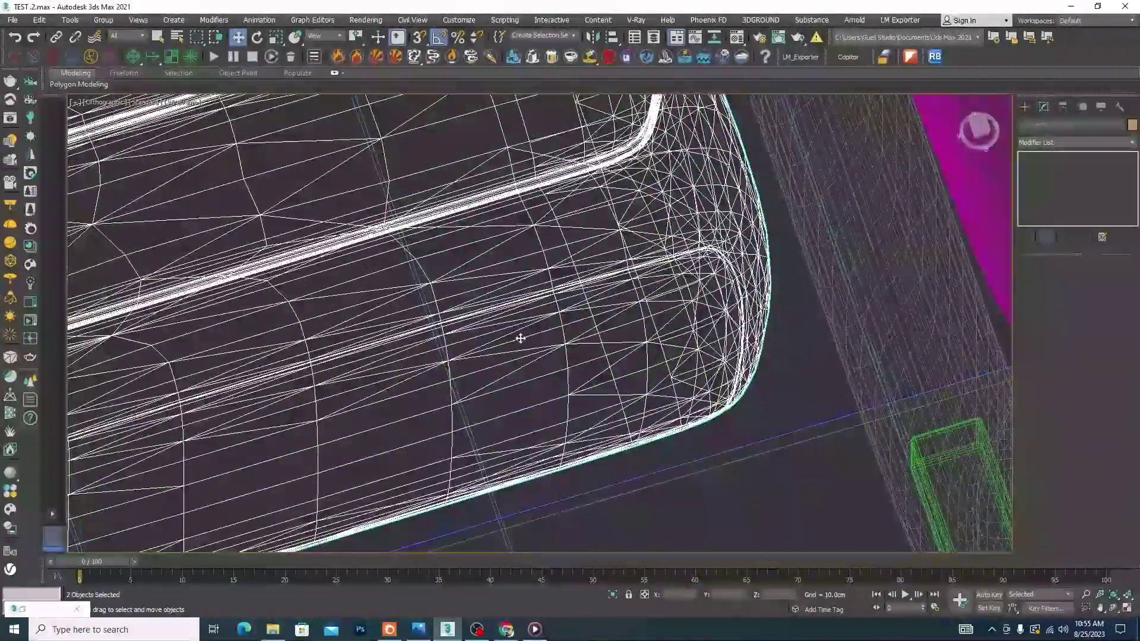
{"action": "scroll", "coordinate": [524, 337], "scroll_direction": "up", "scroll_amount": 2}
{"action": "scroll", "coordinate": [544, 335], "scroll_direction": "down", "scroll_amount": 10}
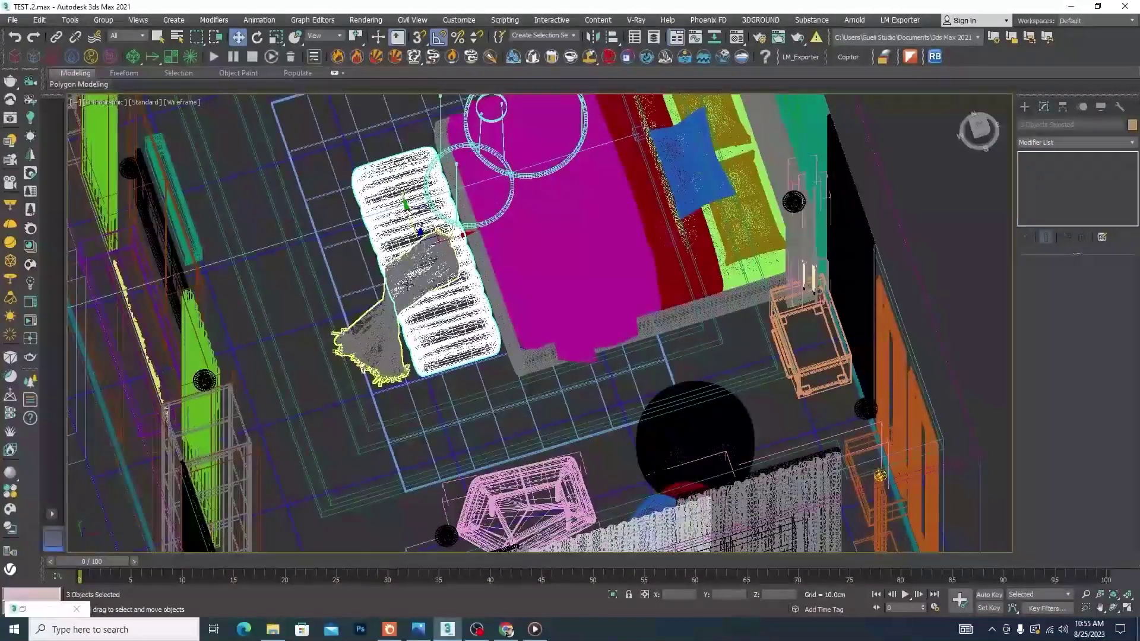
{"action": "left_click", "coordinate": [408, 285], "text": "ctrl"}
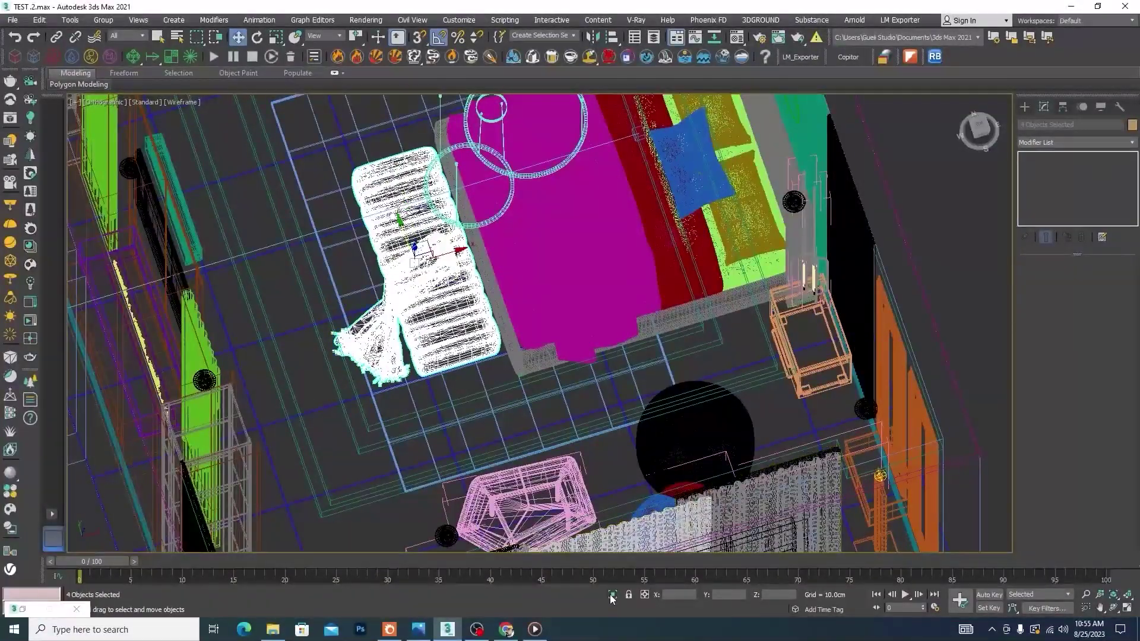
Step: Isolate the bench with its throw, clear the selection, and show them in shaded display
{"action": "left_click", "coordinate": [613, 595]}
{"action": "middle_click_drag", "start_coordinate": [532, 528], "coordinate": [675, 451], "text": "alt"}
{"action": "left_click", "coordinate": [675, 448]}
{"action": "key", "text": "F3"}
{"action": "scroll", "coordinate": [689, 282], "scroll_direction": "up", "scroll_amount": 6}
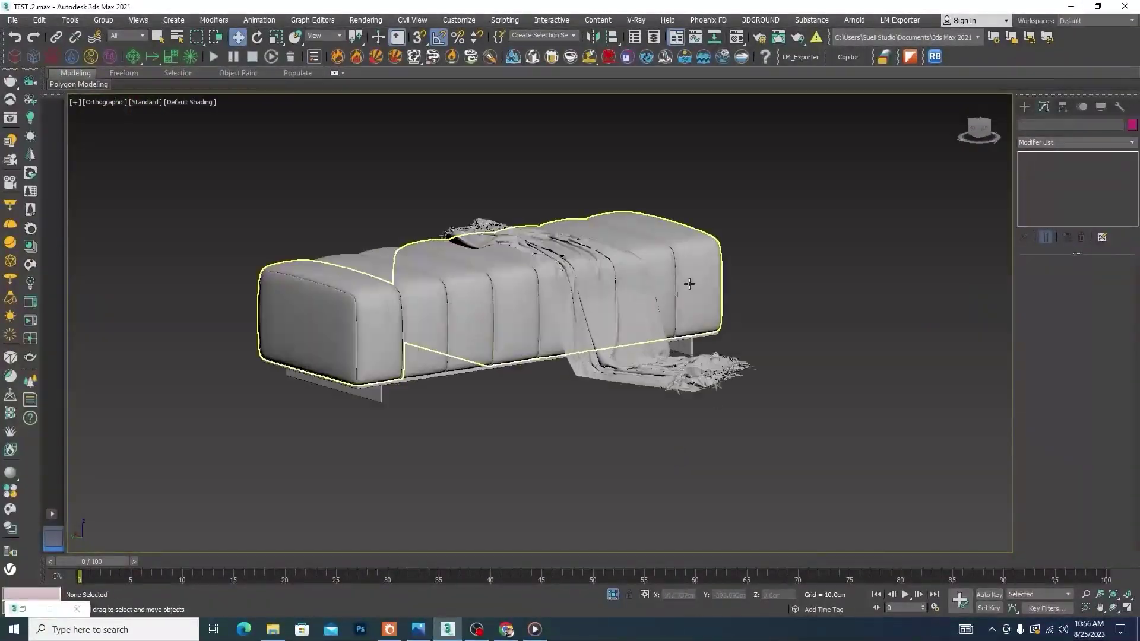
Step: Assign the beige FABRIC TEXTURS material to the bench's main cushion and check it up close
{"action": "left_click", "coordinate": [680, 280]}
{"action": "scroll", "coordinate": [680, 280], "scroll_direction": "down", "scroll_amount": 6}
{"action": "middle_click_drag", "start_coordinate": [710, 355], "coordinate": [690, 373], "text": "alt"}
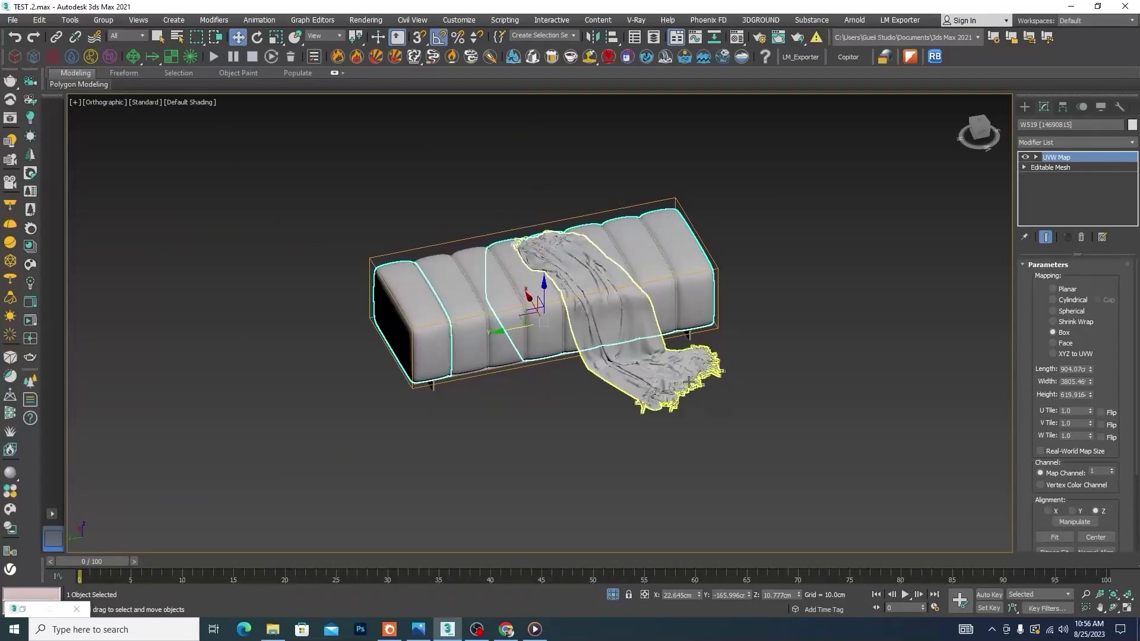
{"action": "key", "text": "m"}
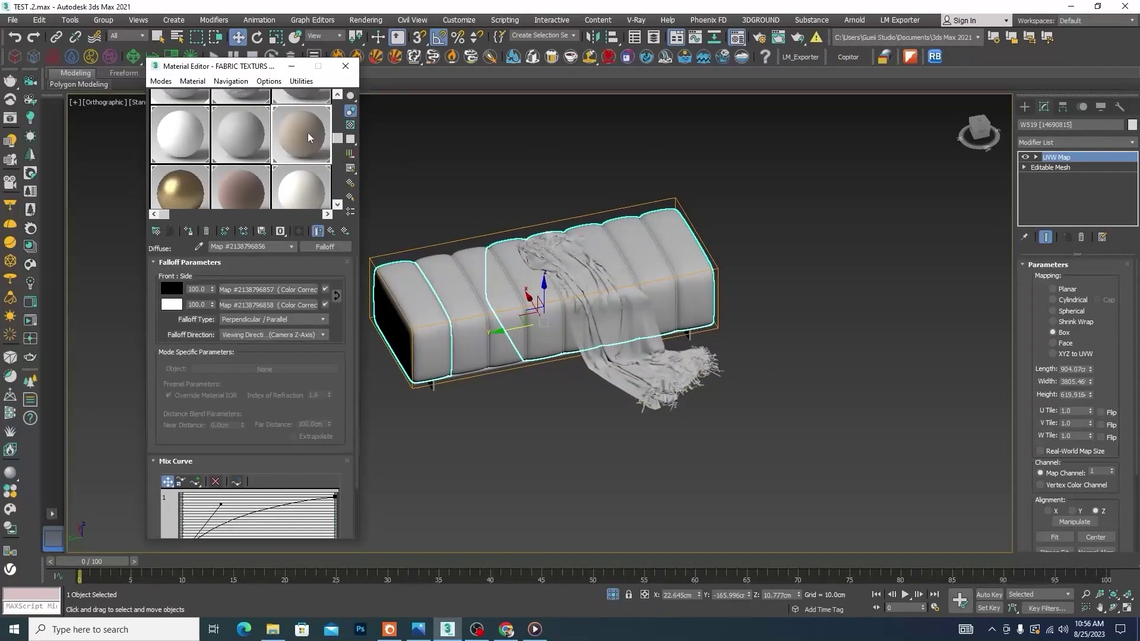
{"action": "left_click", "coordinate": [188, 231]}
{"action": "scroll", "coordinate": [655, 292], "scroll_direction": "up", "scroll_amount": 5}
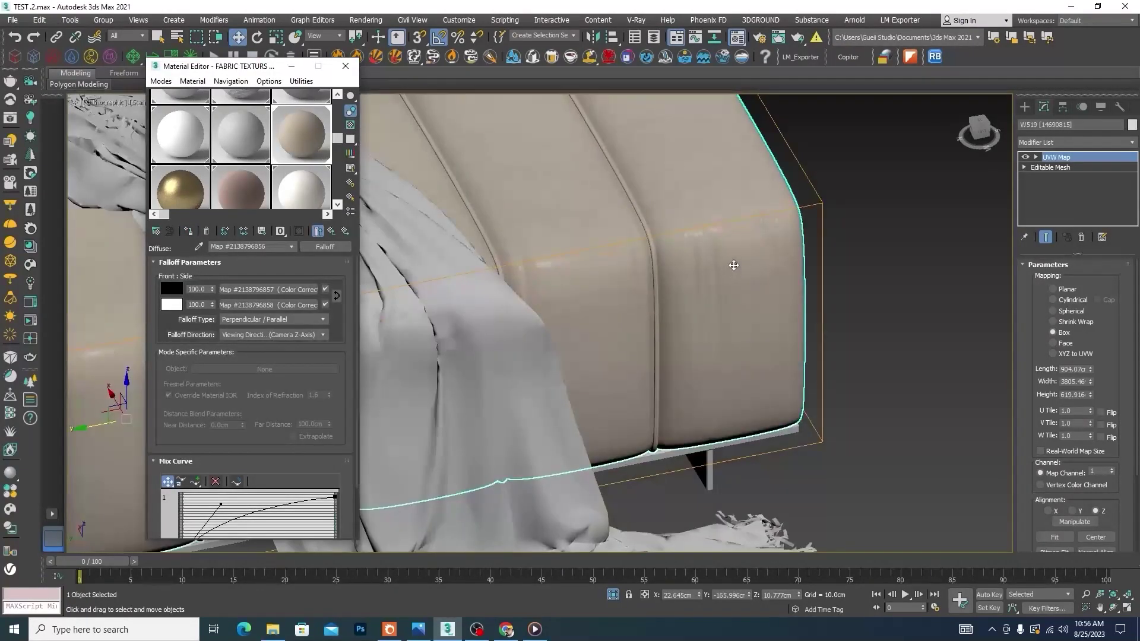
{"action": "scroll", "coordinate": [732, 264], "scroll_direction": "down", "scroll_amount": 5}
{"action": "scroll", "coordinate": [679, 200], "scroll_direction": "up", "scroll_amount": 6}
{"action": "scroll", "coordinate": [679, 229], "scroll_direction": "down", "scroll_amount": 3}
{"action": "left_click", "coordinate": [855, 240]}
{"action": "scroll", "coordinate": [758, 323], "scroll_direction": "up", "scroll_amount": 6}
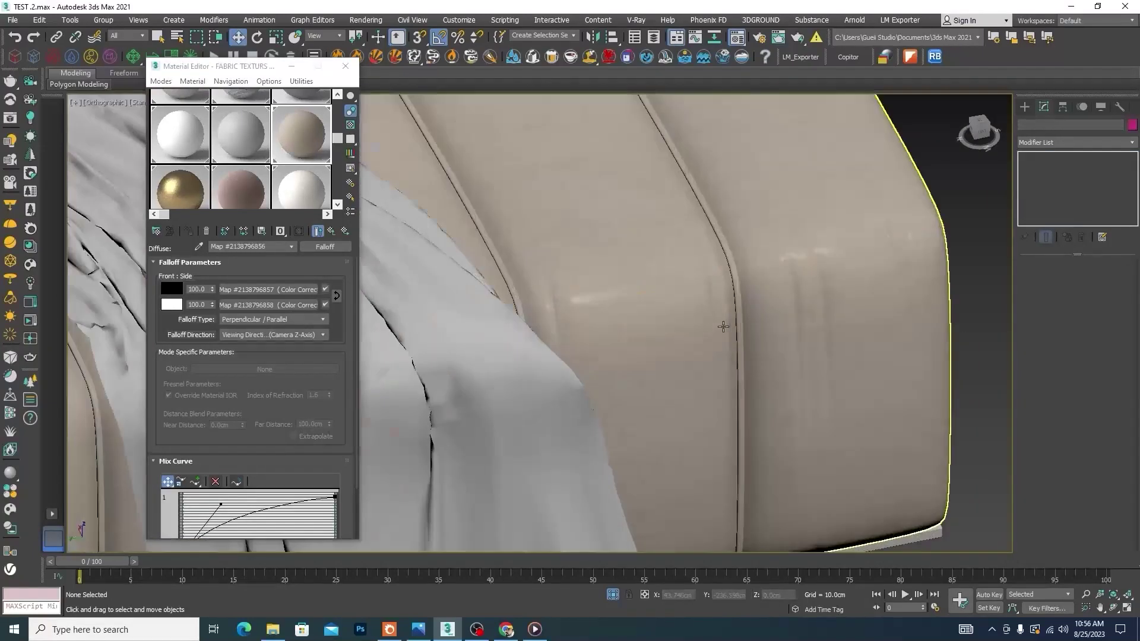
{"action": "scroll", "coordinate": [843, 247], "scroll_direction": "down", "scroll_amount": 8}
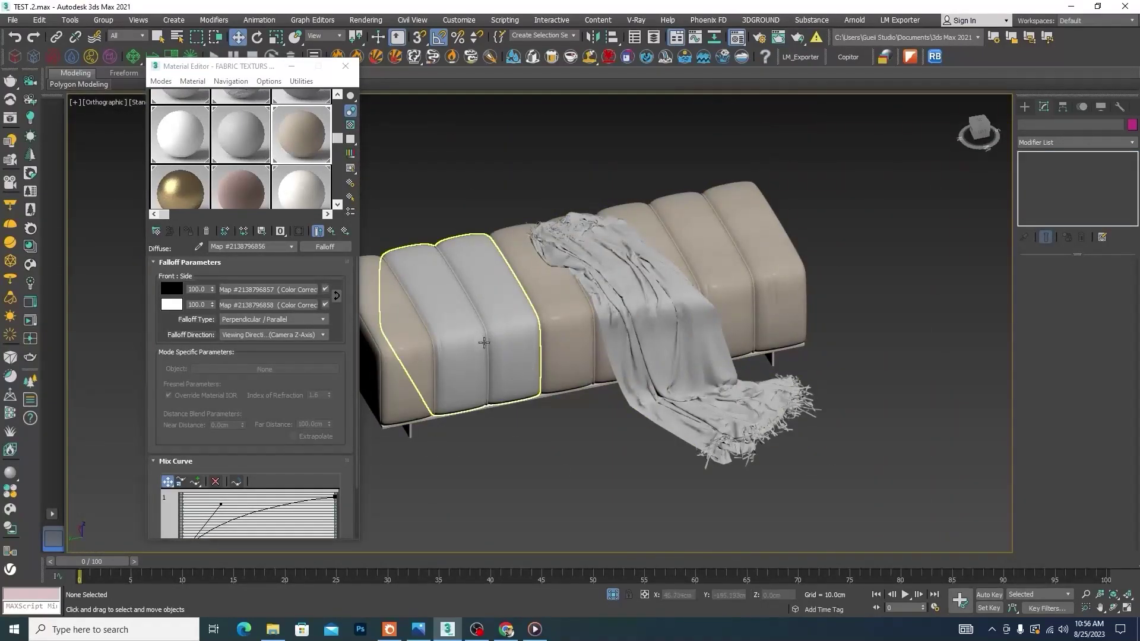
Step: Assign the Brown velevet Texture material to the bench's two-segment middle cushion
{"action": "scroll", "coordinate": [484, 343], "scroll_direction": "up", "scroll_amount": 5}
{"action": "left_click", "coordinate": [509, 357]}
{"action": "left_click_drag", "start_coordinate": [221, 195], "coordinate": [607, 403]}
{"action": "scroll", "coordinate": [630, 360], "scroll_direction": "down", "scroll_amount": 2}
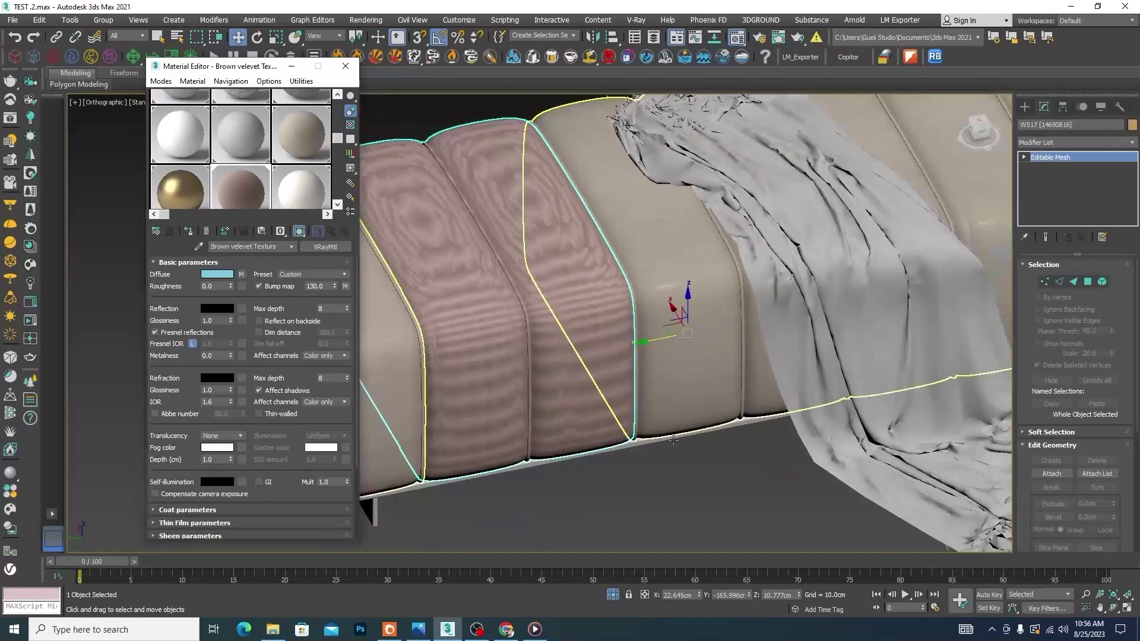
{"action": "left_click", "coordinate": [644, 475]}
Step: Add a UVW Map modifier with Box mapping to the bench's two-segment brown cushion
{"action": "left_click", "coordinate": [582, 334]}
{"action": "left_click", "coordinate": [1128, 144]}
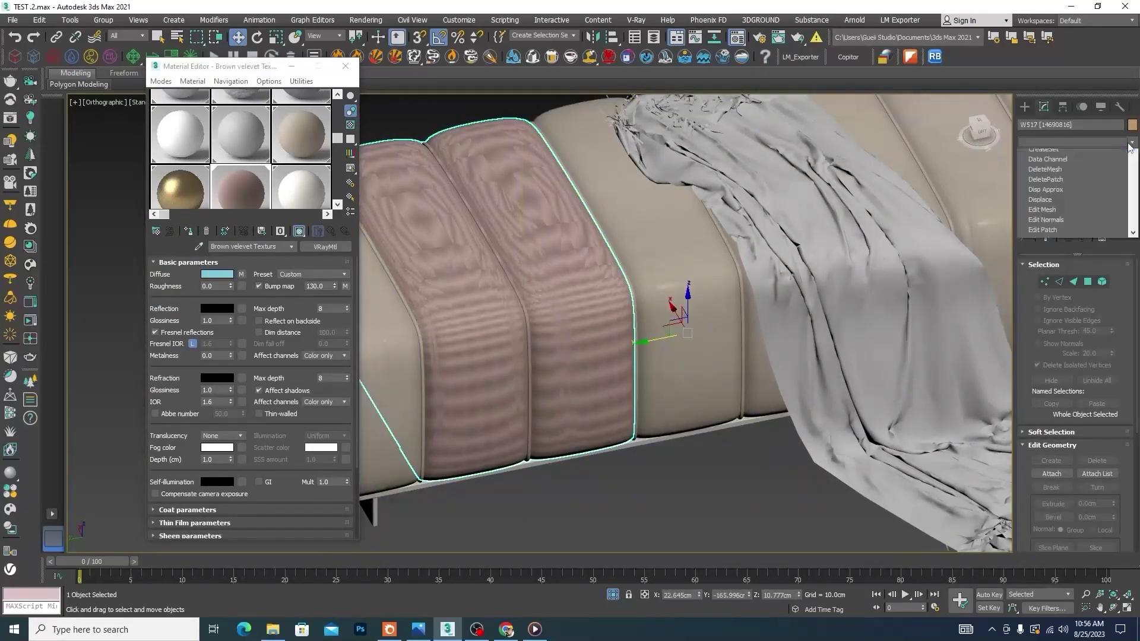
{"action": "scroll", "coordinate": [1117, 369], "scroll_direction": "down", "scroll_amount": 10}
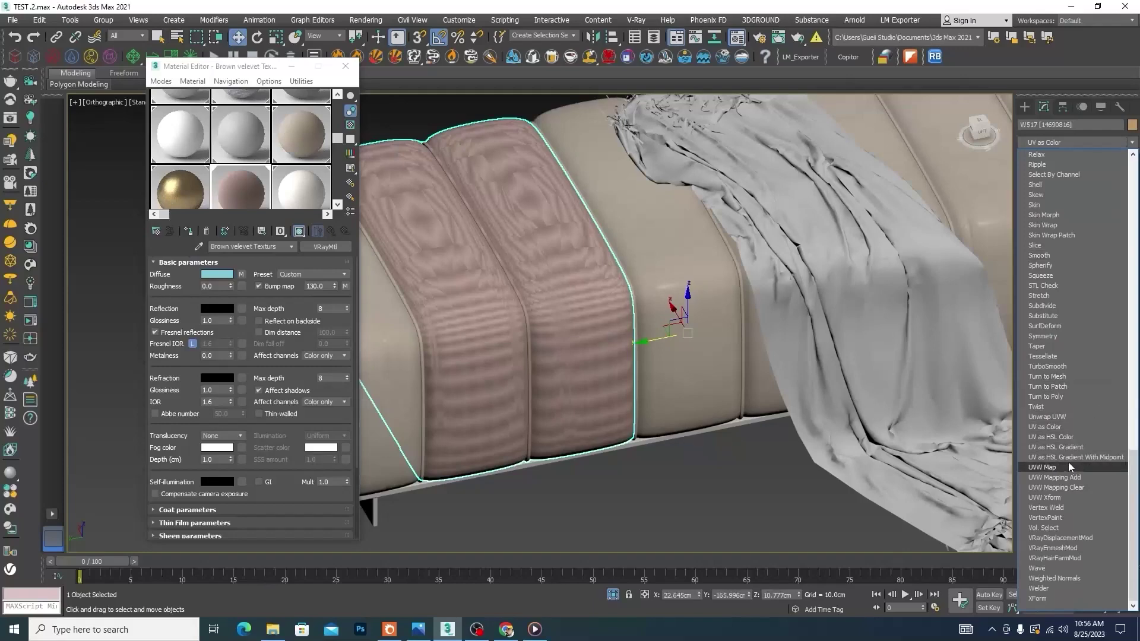
{"action": "left_click", "coordinate": [1057, 468]}
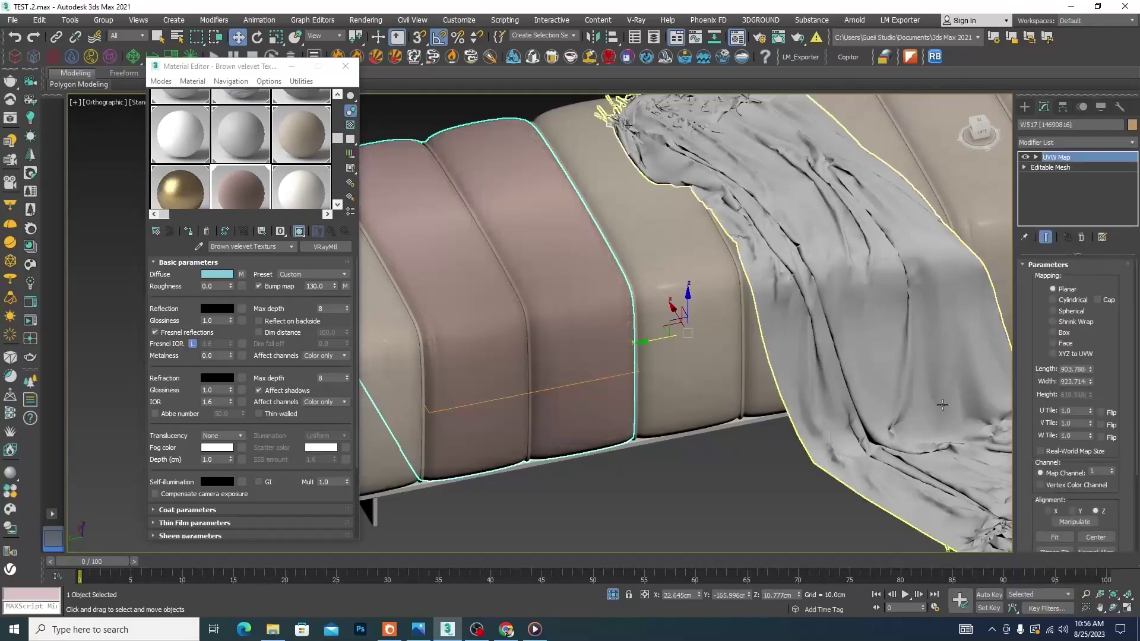
{"action": "left_click", "coordinate": [1053, 333]}
{"action": "middle_click_drag", "start_coordinate": [497, 321], "coordinate": [612, 305], "text": "alt"}
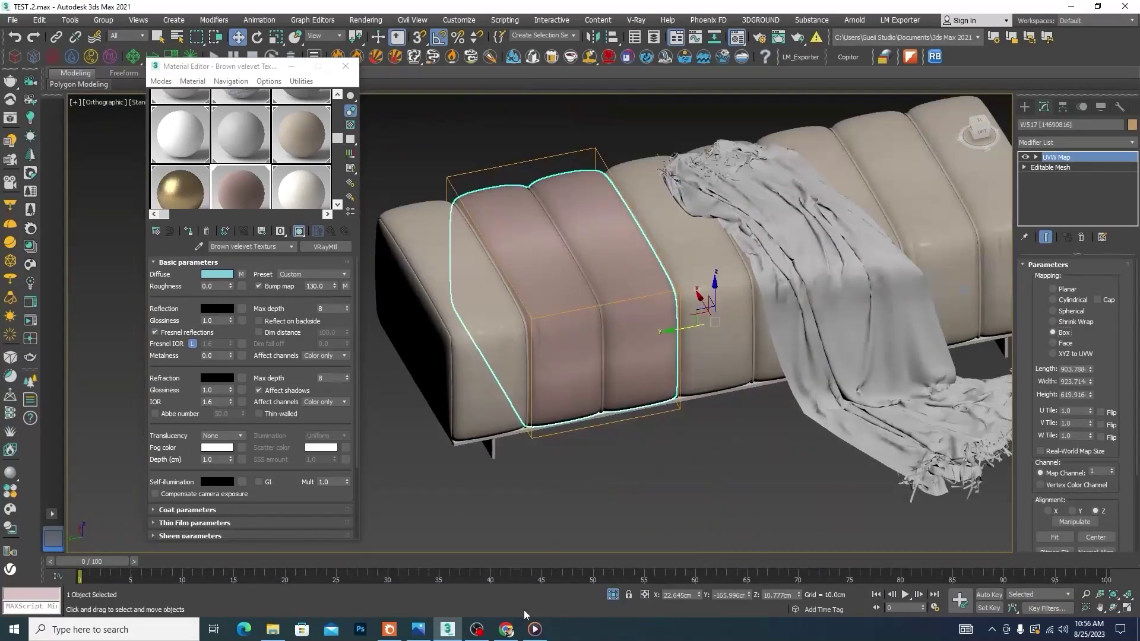
Step: Switch to the reference image 1.png, examine the bench's brown cushion segments up close, and return to 3ds Max
{"action": "left_click", "coordinate": [418, 629]}
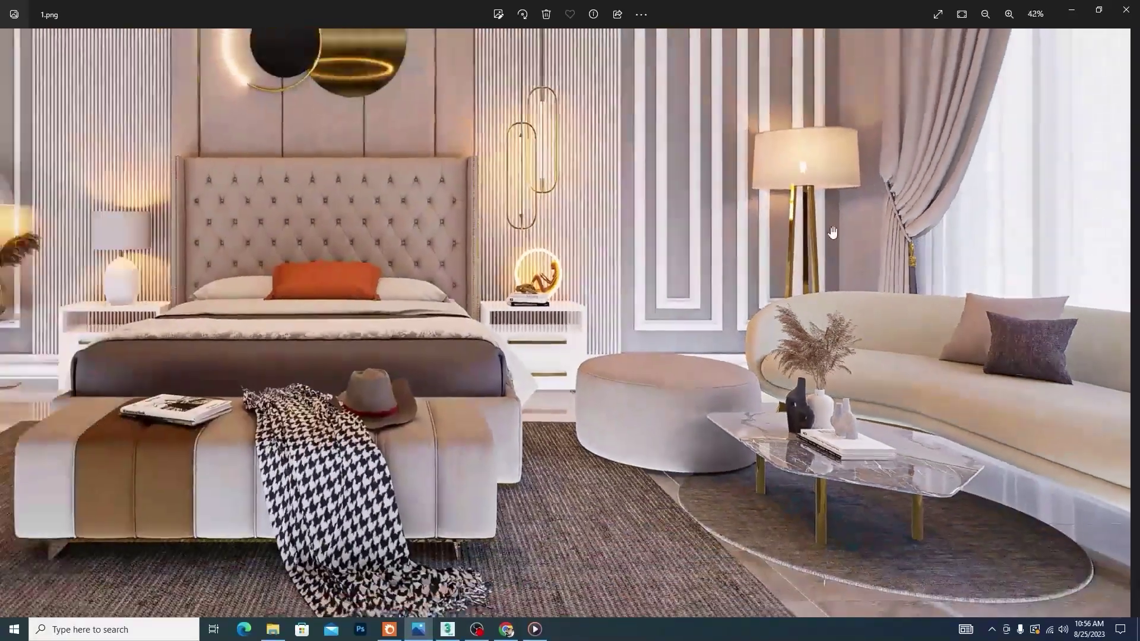
{"action": "scroll", "coordinate": [380, 511], "scroll_direction": "up", "scroll_amount": 5}
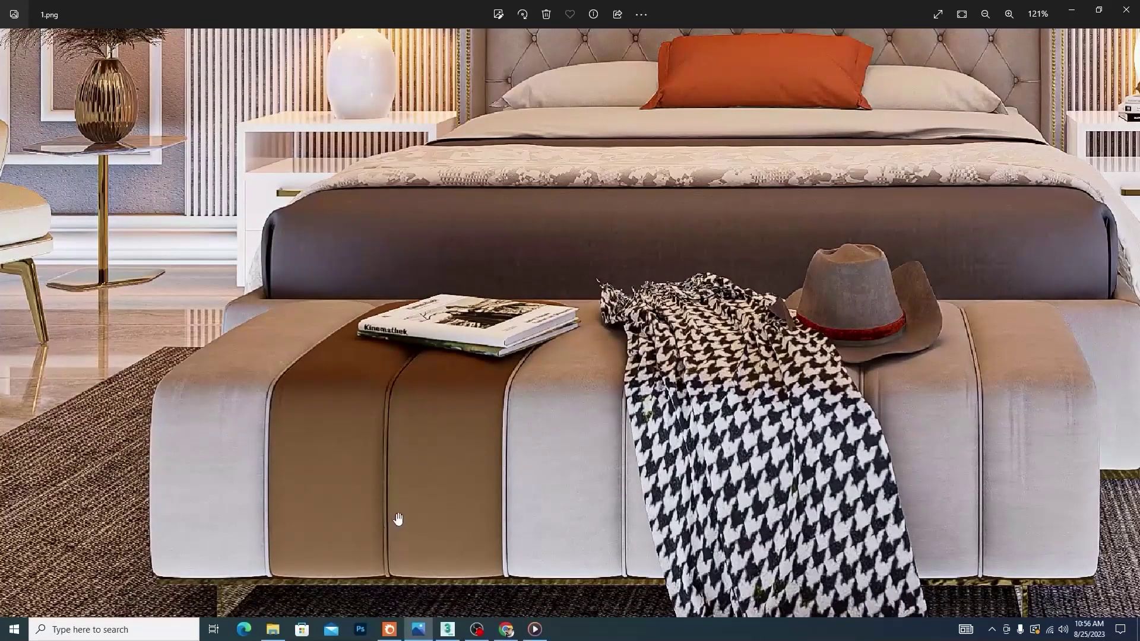
{"action": "left_click", "coordinate": [1071, 9]}
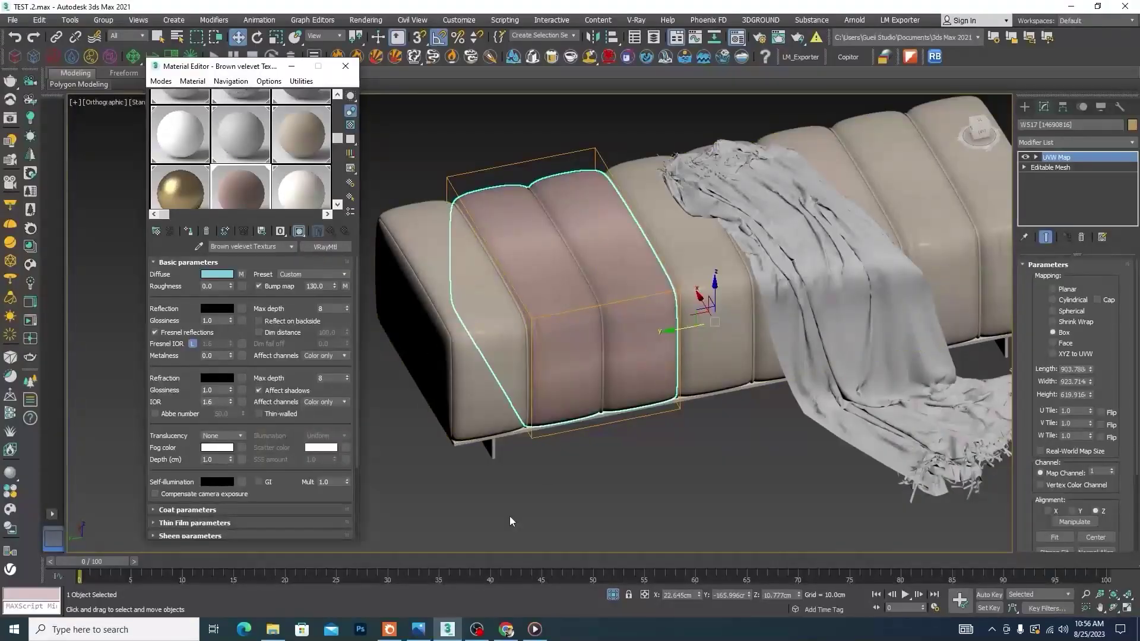
{"action": "left_click", "coordinate": [419, 631]}
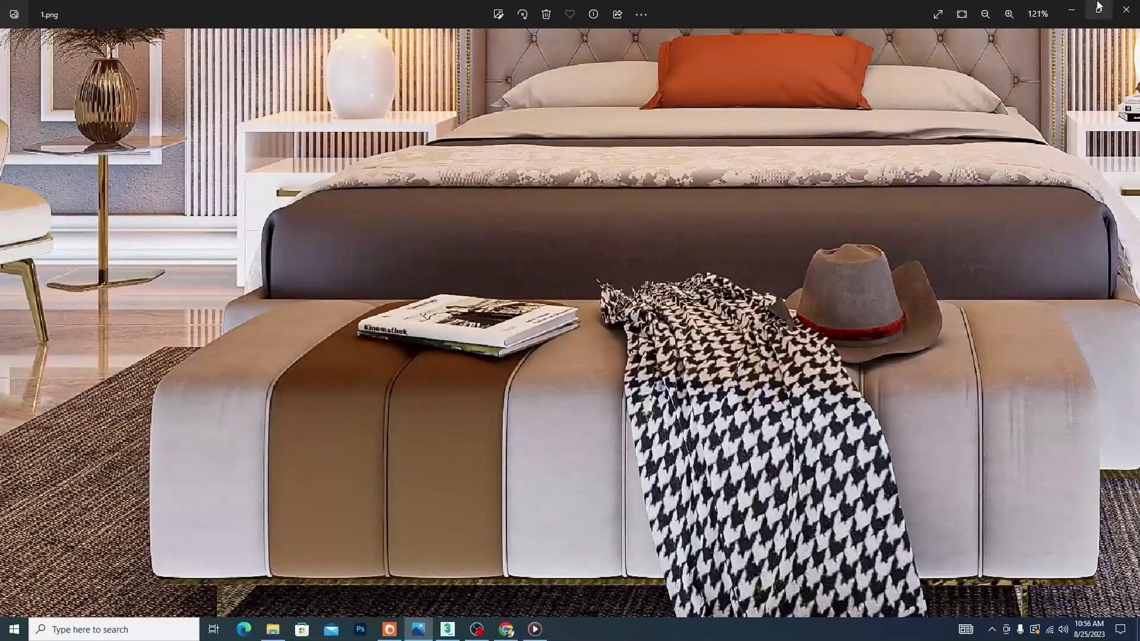
{"action": "left_click", "coordinate": [1071, 9]}
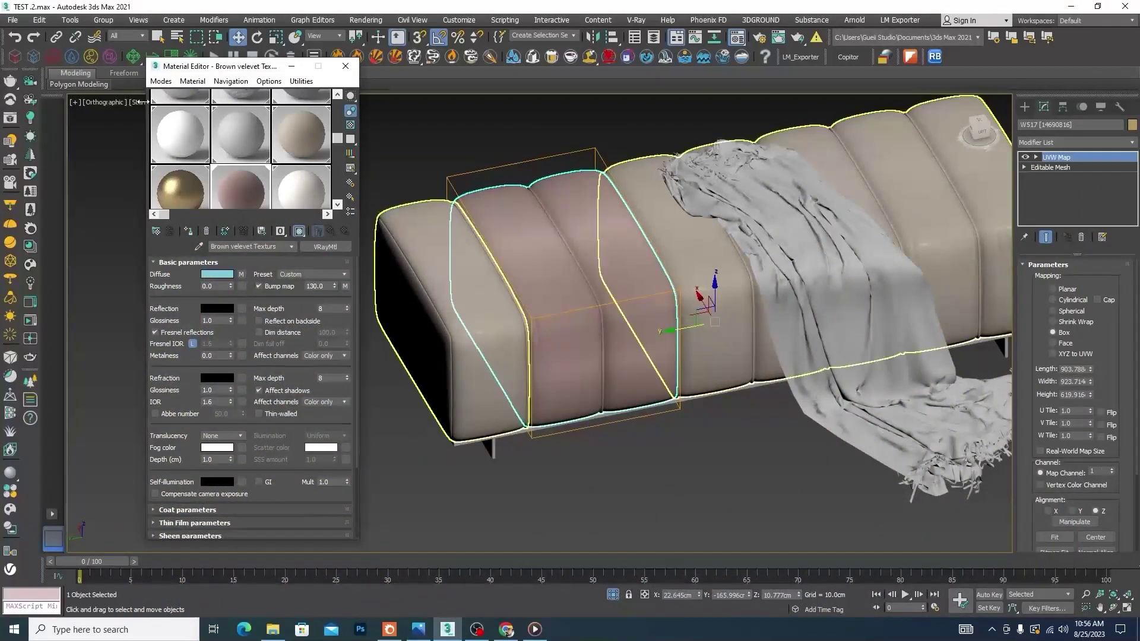
Step: Rename the yellow sample material in the Material Editor as velvet texturs for automan
{"action": "left_click_drag", "start_coordinate": [339, 147], "coordinate": [339, 188]}
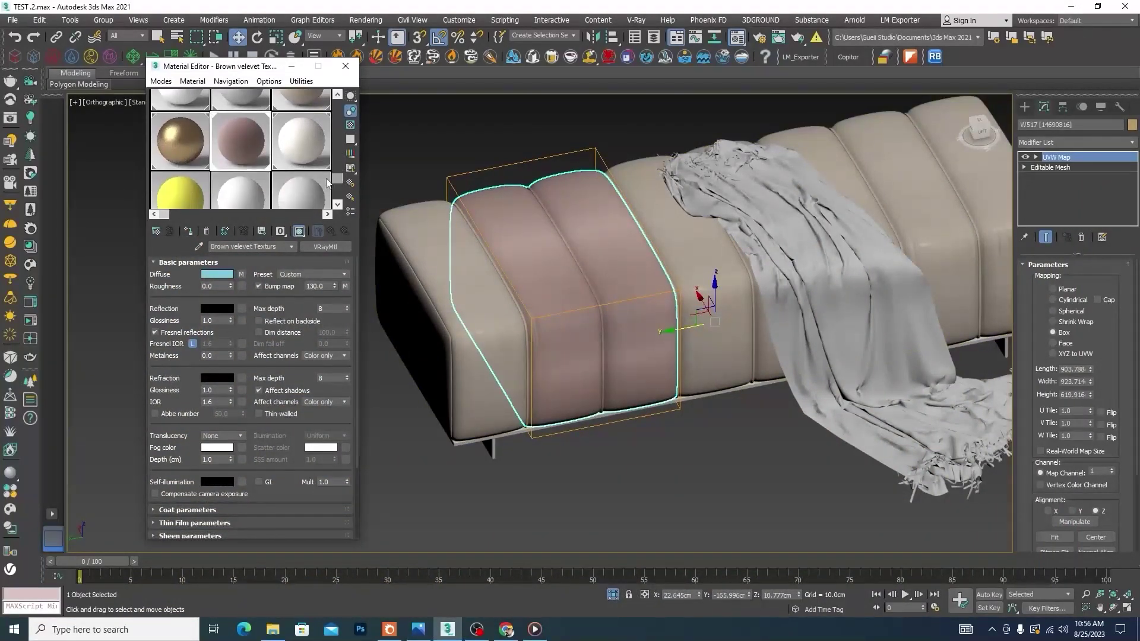
{"action": "right_click", "coordinate": [242, 275]}
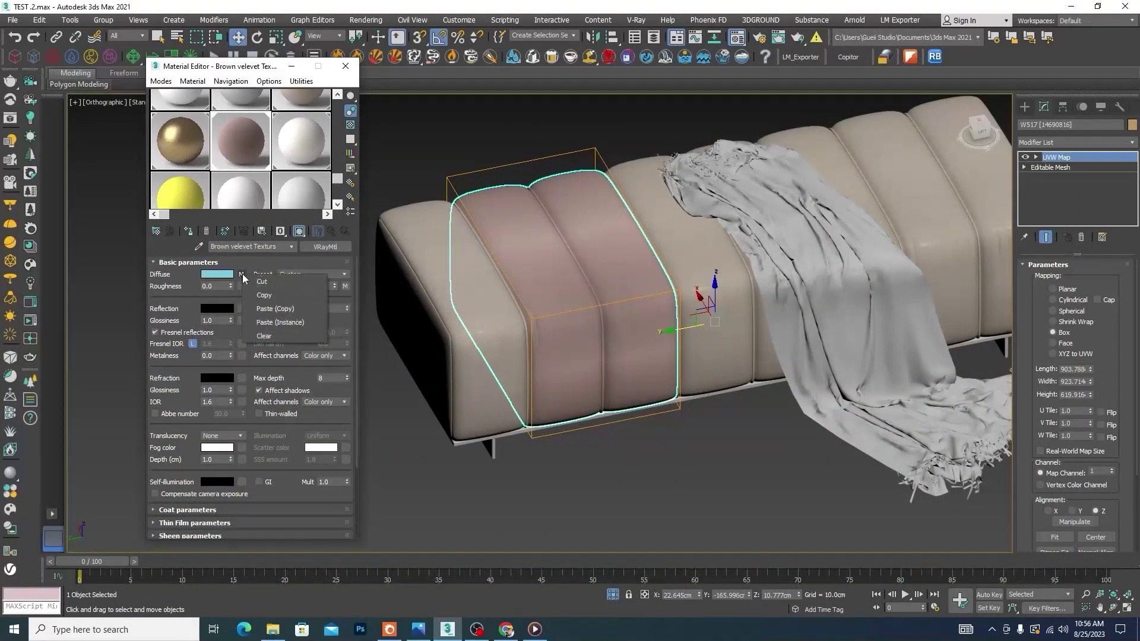
{"action": "left_click", "coordinate": [266, 294]}
{"action": "left_click", "coordinate": [183, 196]}
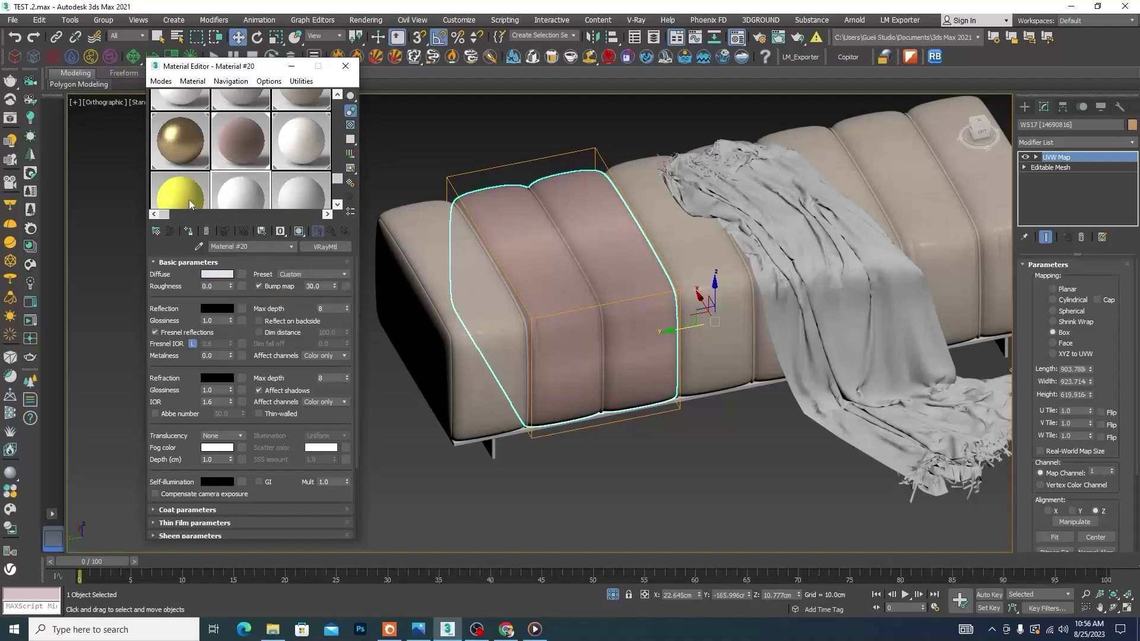
{"action": "left_click", "coordinate": [260, 246]}
{"action": "key", "text": "BackSpace"}
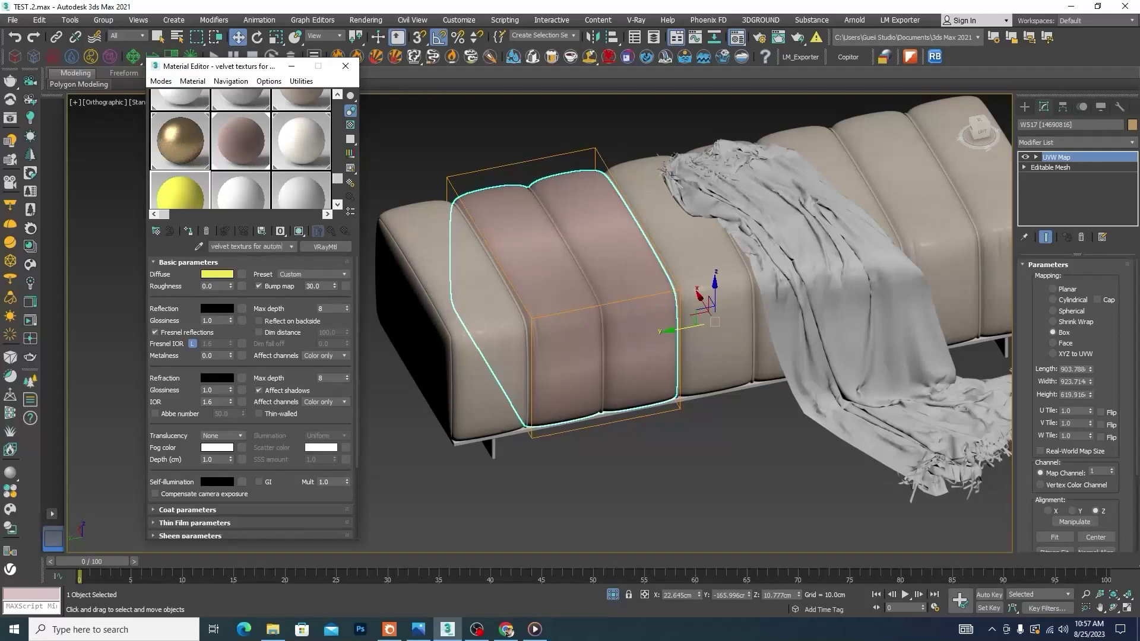
{"action": "type", "text": "an"}
Step: Paste a copy of the Brown velevet Texture's diffuse map into the diffuse slot of velvet texturs for automan
{"action": "left_click", "coordinate": [260, 164]}
{"action": "right_click", "coordinate": [244, 275]}
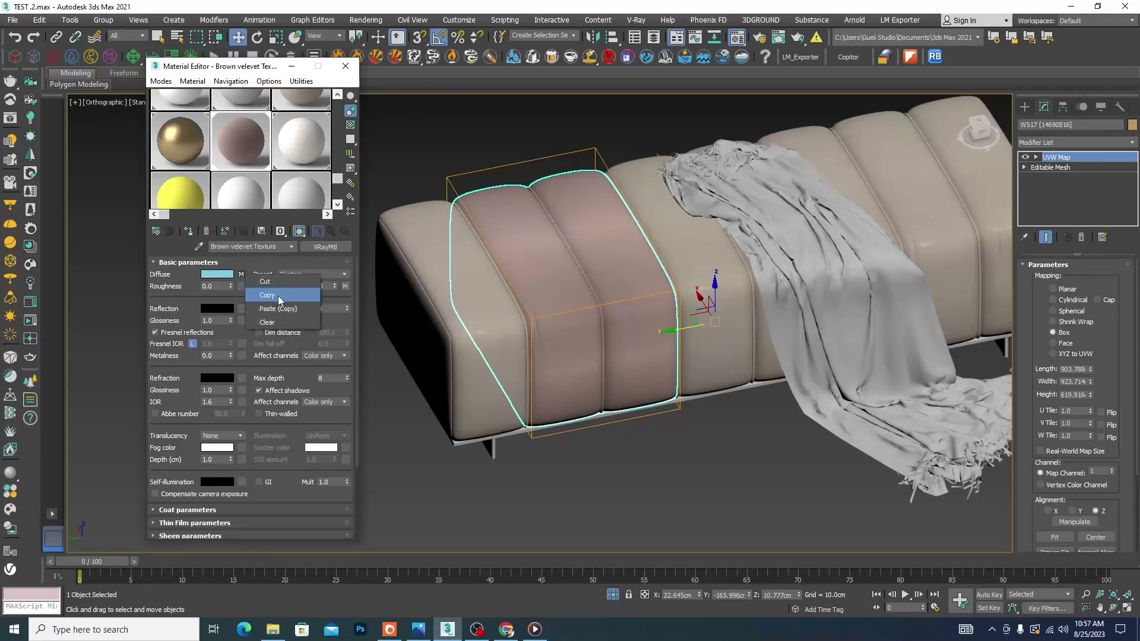
{"action": "left_click", "coordinate": [277, 303]}
{"action": "left_click", "coordinate": [169, 193]}
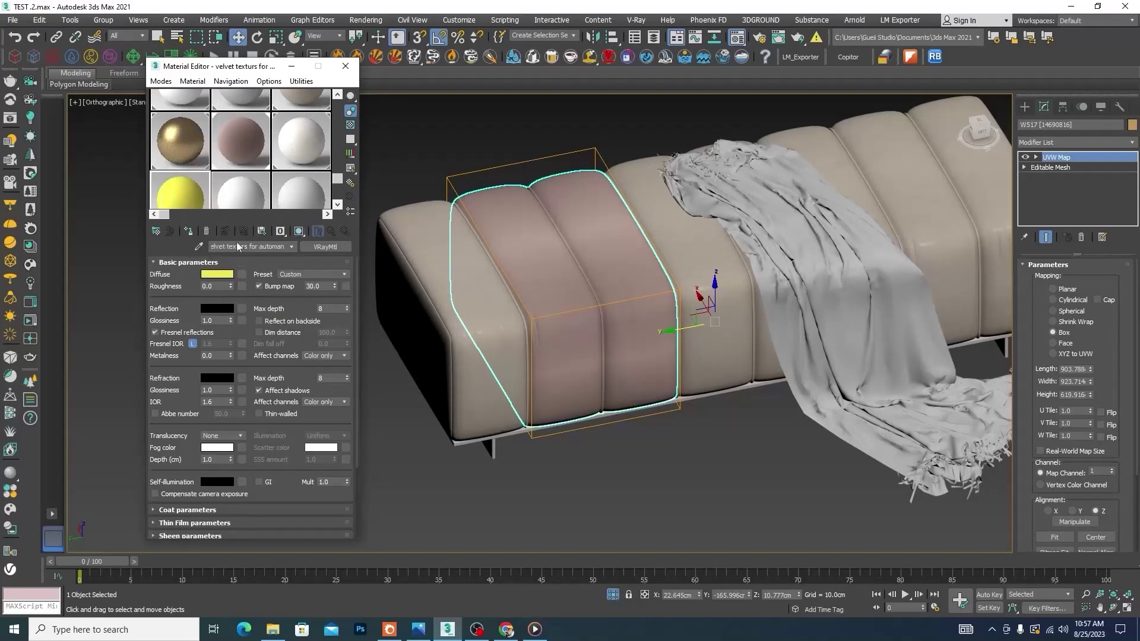
{"action": "right_click", "coordinate": [245, 275]}
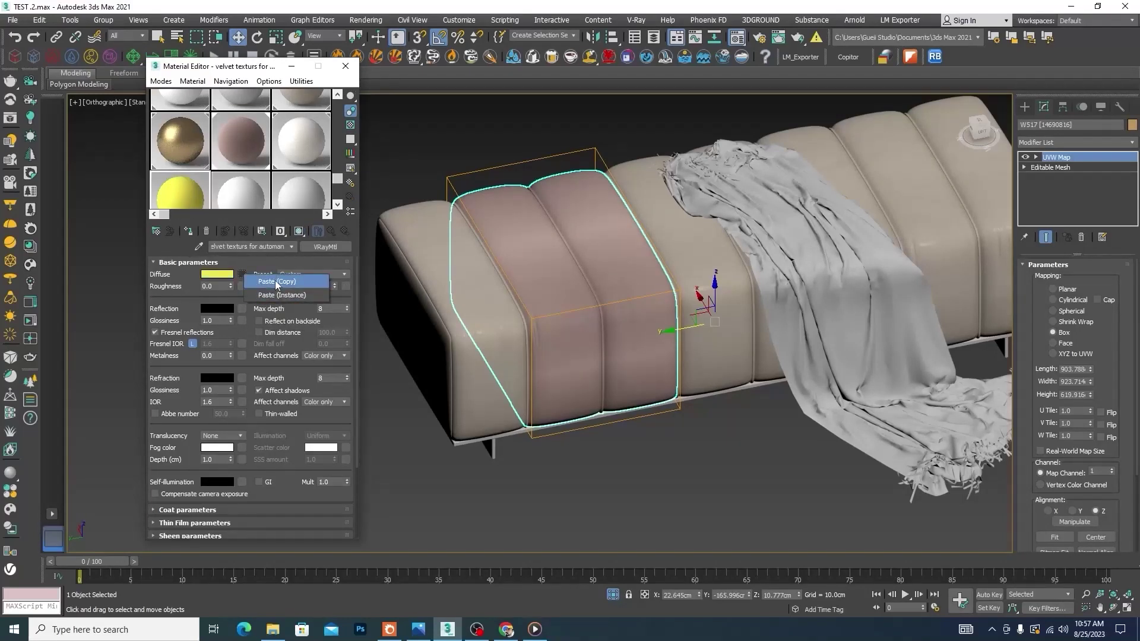
{"action": "left_click", "coordinate": [277, 283]}
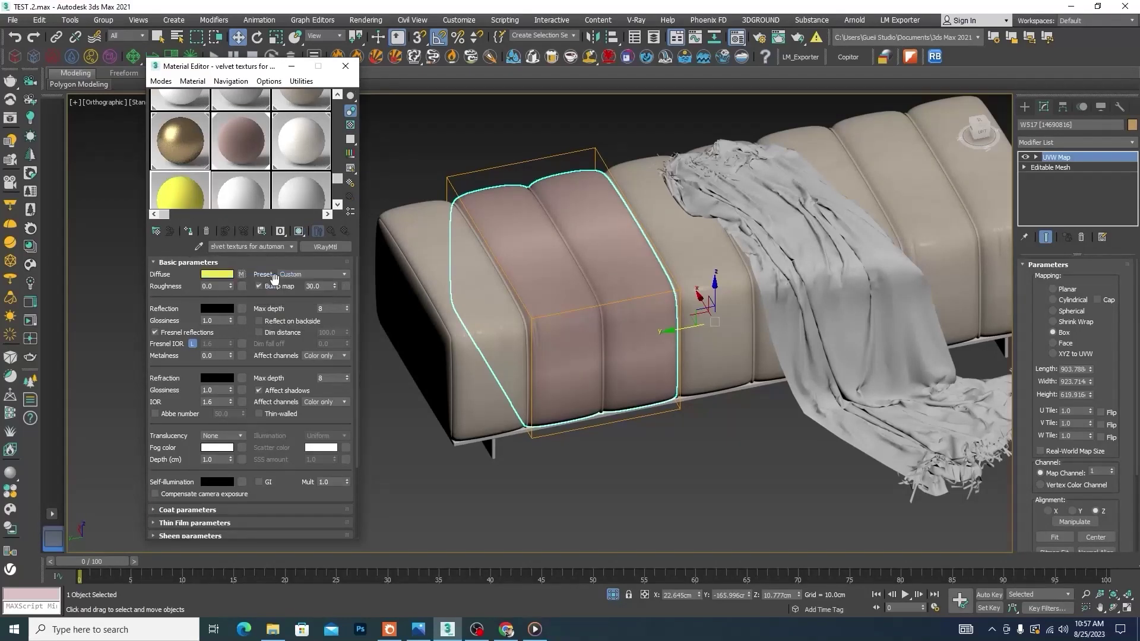
Step: Open the front colour of the Falloff map inside velvet texturs for automan's diffuse Color Correction
{"action": "left_click", "coordinate": [243, 275]}
{"action": "left_click_drag", "start_coordinate": [244, 71], "coordinate": [598, 84]}
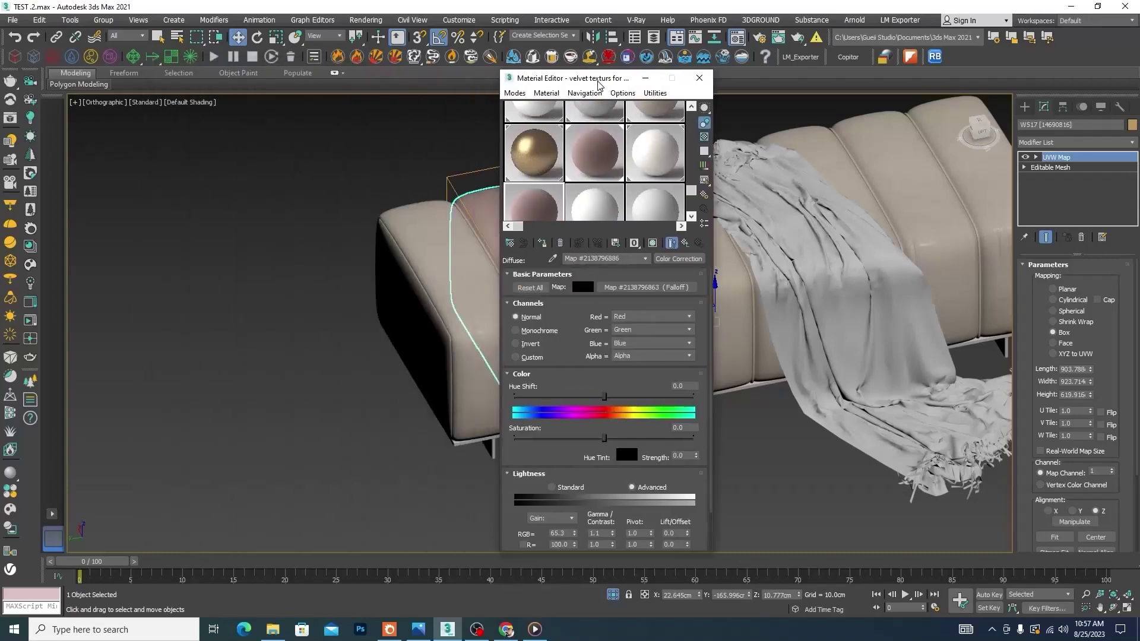
{"action": "left_click", "coordinate": [653, 288]}
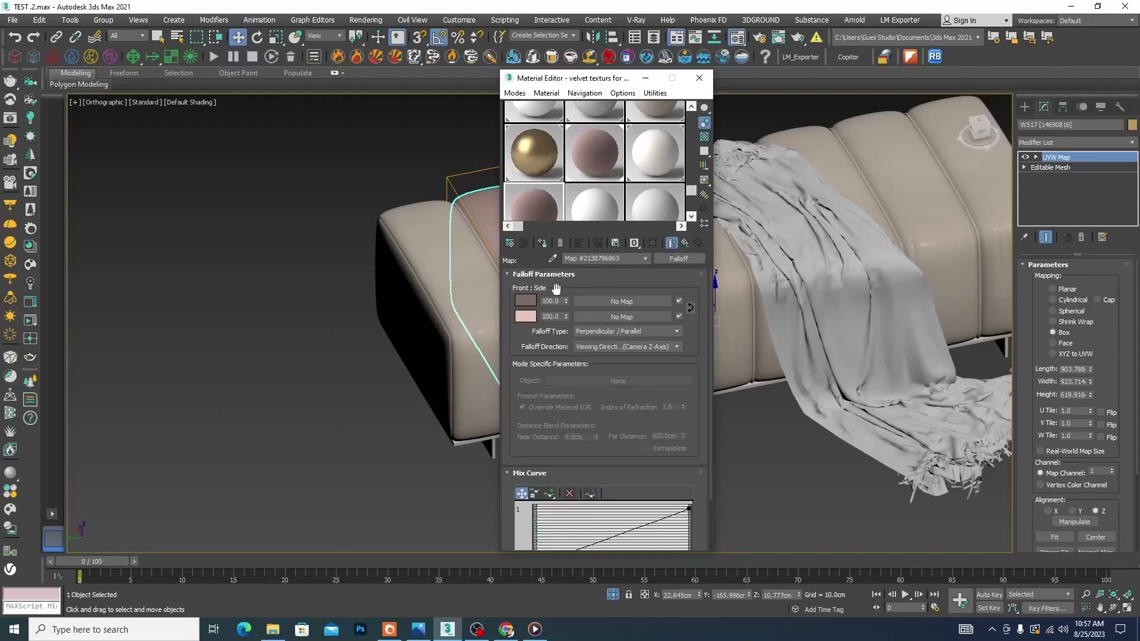
{"action": "left_click", "coordinate": [523, 304]}
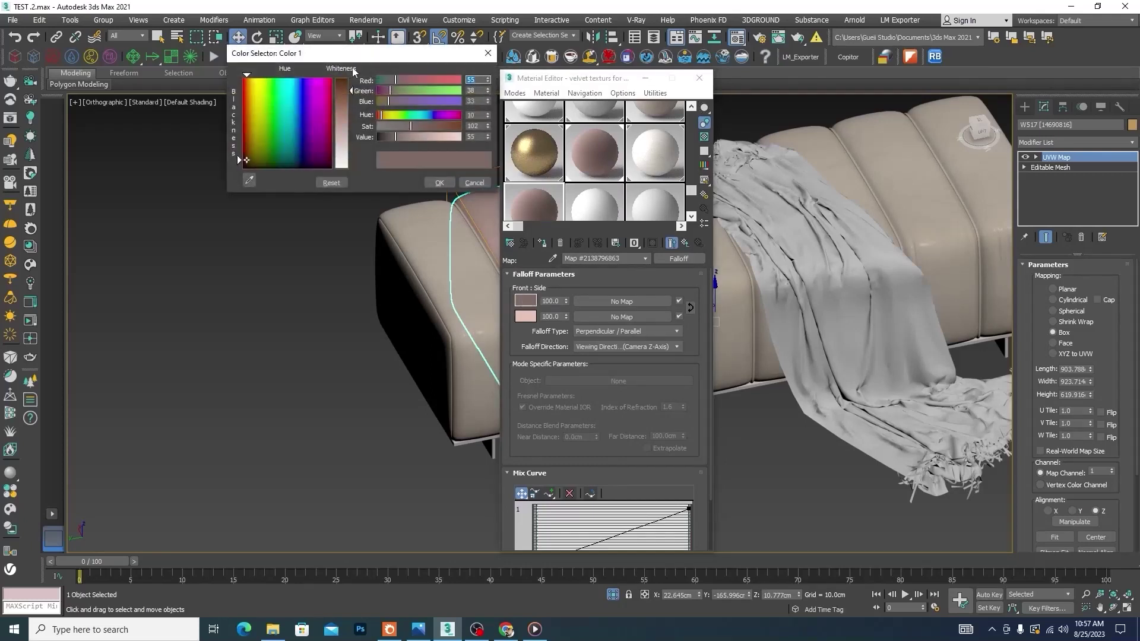
{"action": "left_click_drag", "start_coordinate": [367, 55], "coordinate": [435, 70]}
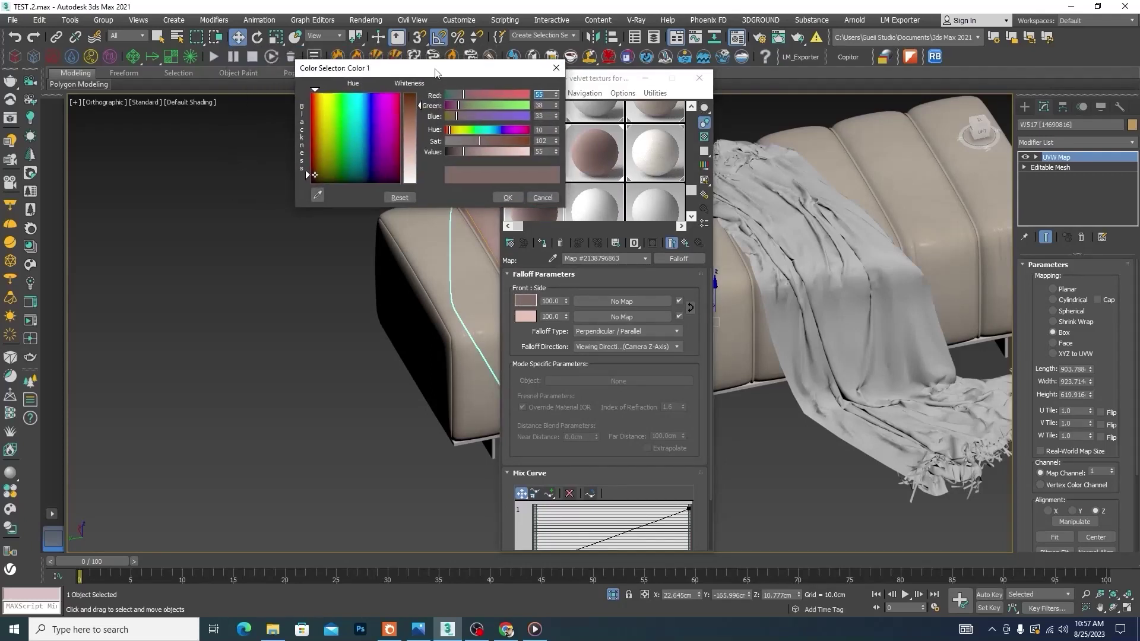
Step: View the reference image 1.png and zoom in on the bench's brown segment, keeping the Color Selector and Material Editor clear of it
{"action": "left_click", "coordinate": [12, 21]}
{"action": "left_click", "coordinate": [48, 94]}
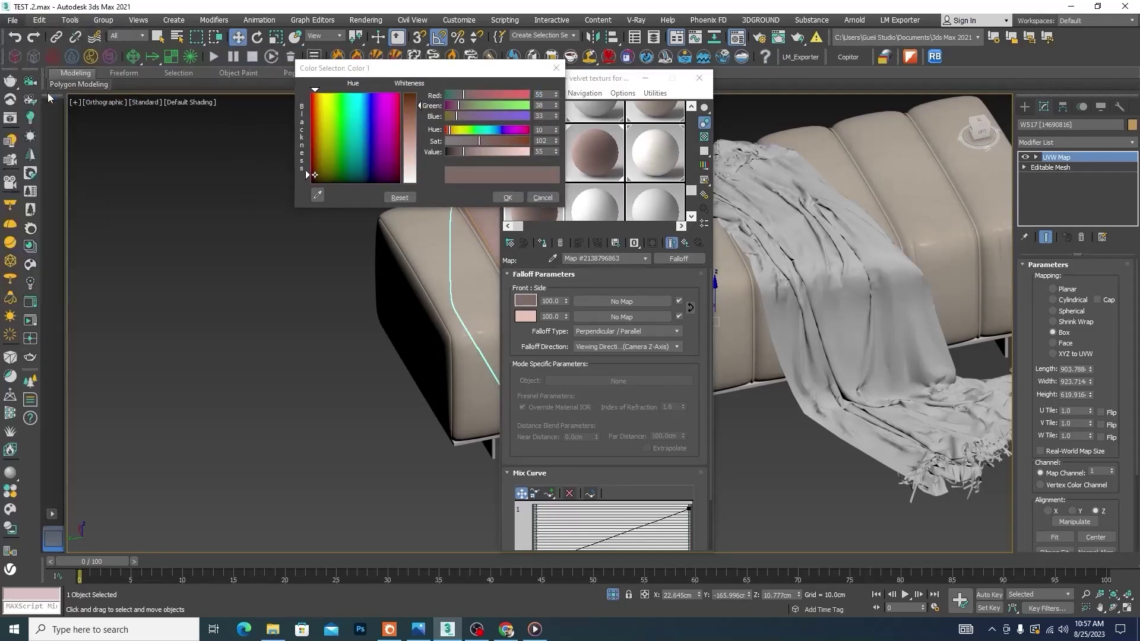
{"action": "left_click", "coordinate": [40, 197]}
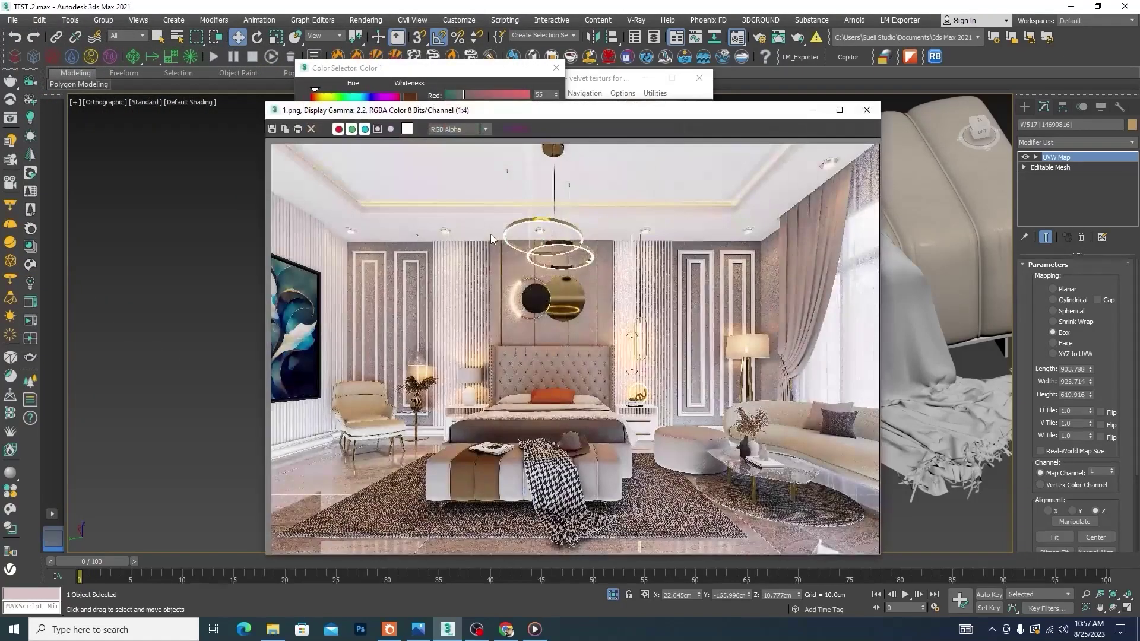
{"action": "left_click_drag", "start_coordinate": [610, 119], "coordinate": [223, 18]}
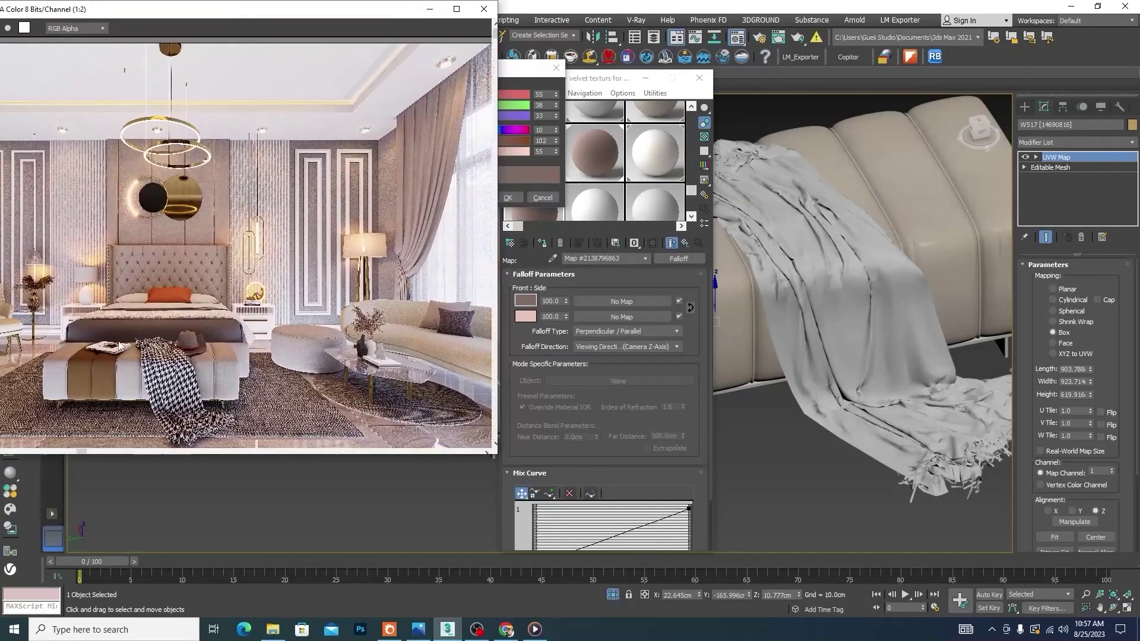
{"action": "scroll", "coordinate": [92, 394], "scroll_direction": "up", "scroll_amount": 6}
{"action": "scroll", "coordinate": [216, 326], "scroll_direction": "up", "scroll_amount": 2}
{"action": "left_click_drag", "start_coordinate": [393, 9], "coordinate": [294, 31]}
{"action": "left_click_drag", "start_coordinate": [612, 80], "coordinate": [729, 97]}
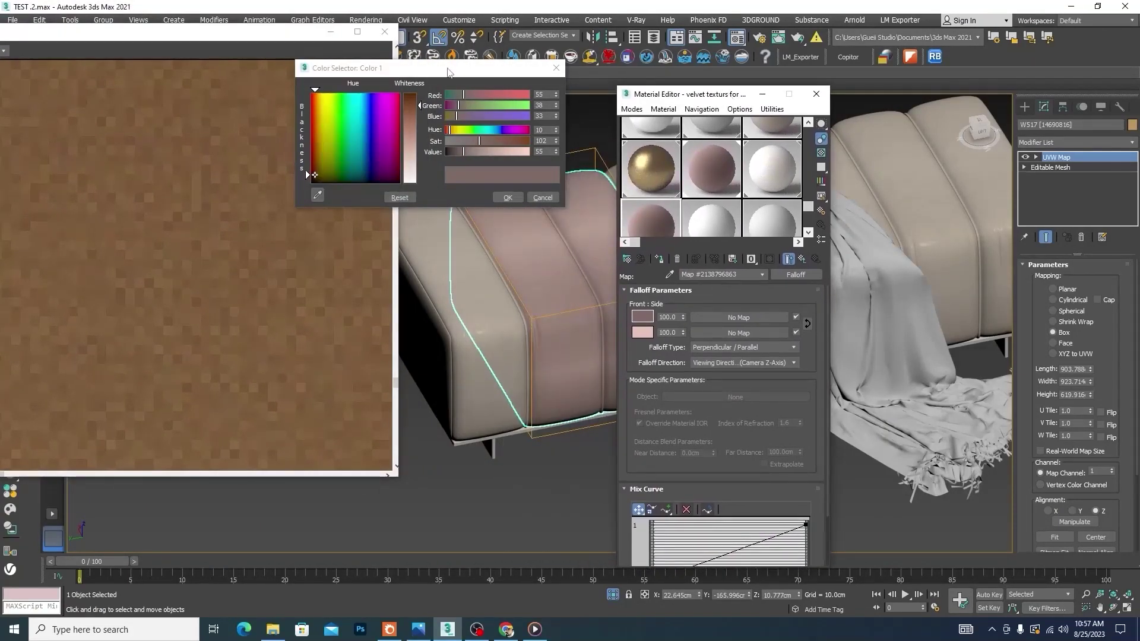
{"action": "left_click_drag", "start_coordinate": [448, 71], "coordinate": [557, 62]}
Step: Sample the bench's brown from the reference image as the Falloff map's front colour and close the image
{"action": "left_click", "coordinate": [426, 185]}
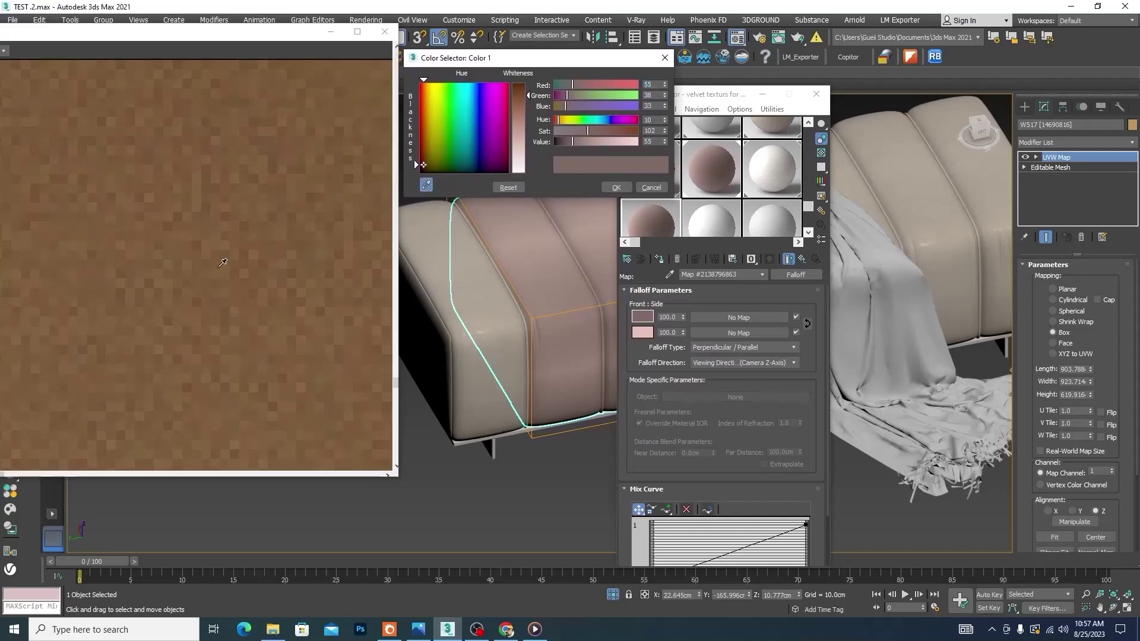
{"action": "scroll", "coordinate": [252, 223], "scroll_direction": "down", "scroll_amount": 3}
{"action": "scroll", "coordinate": [249, 233], "scroll_direction": "up", "scroll_amount": 3}
{"action": "left_click", "coordinate": [243, 244]}
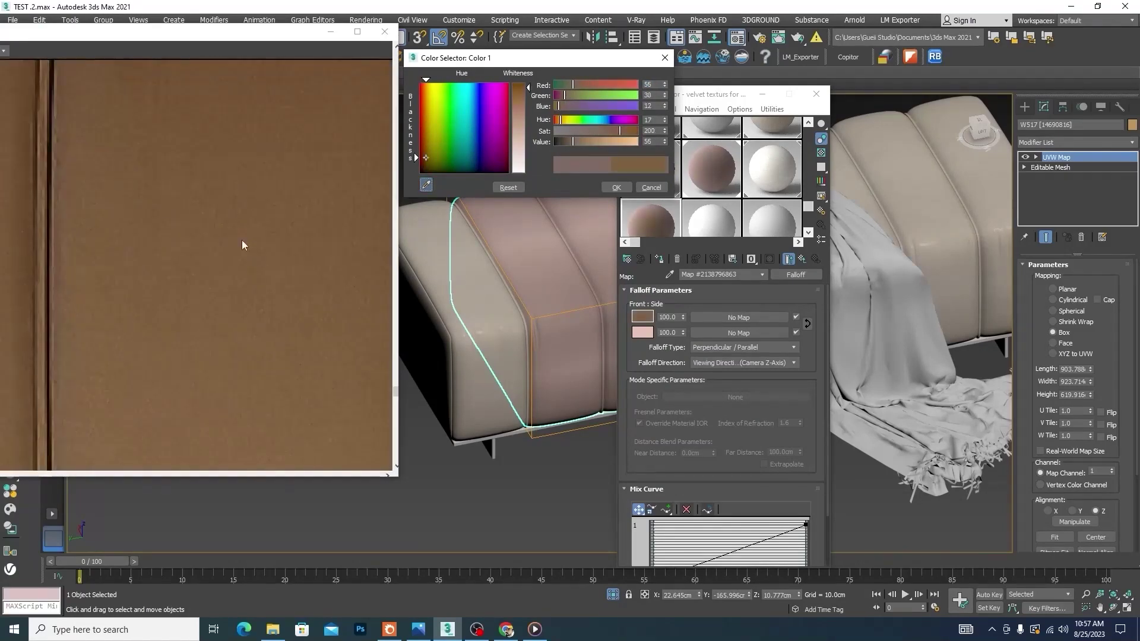
{"action": "left_click", "coordinate": [616, 188]}
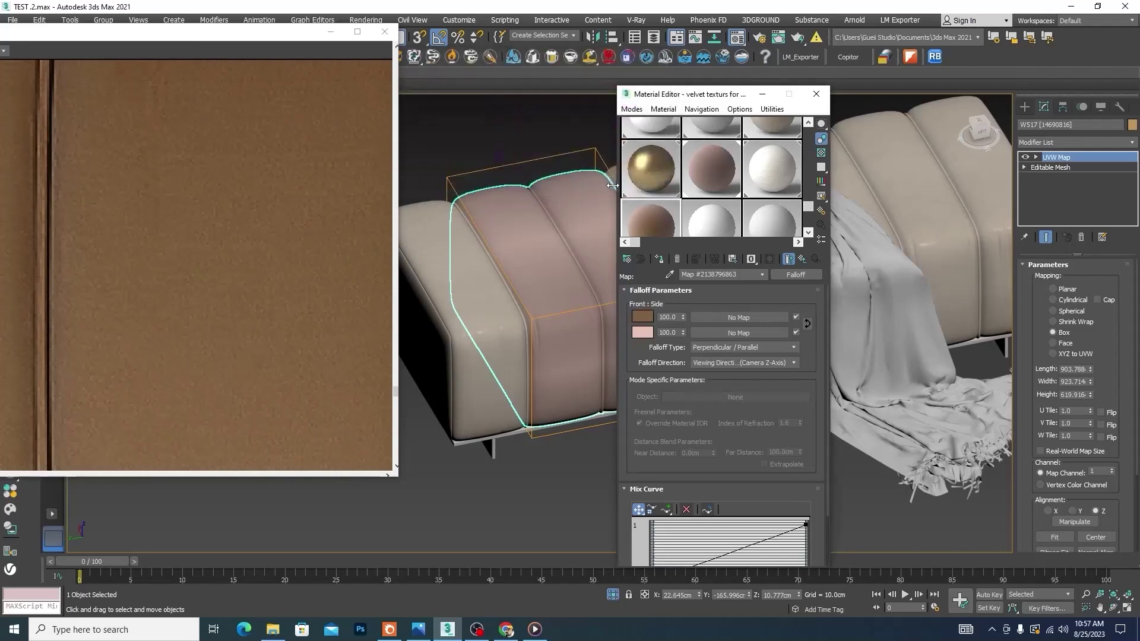
{"action": "left_click", "coordinate": [384, 32]}
Step: Copy the Falloff map's front brown into the side colour and lighten it to about RGB 149, 104, 74
{"action": "right_click", "coordinate": [644, 322]}
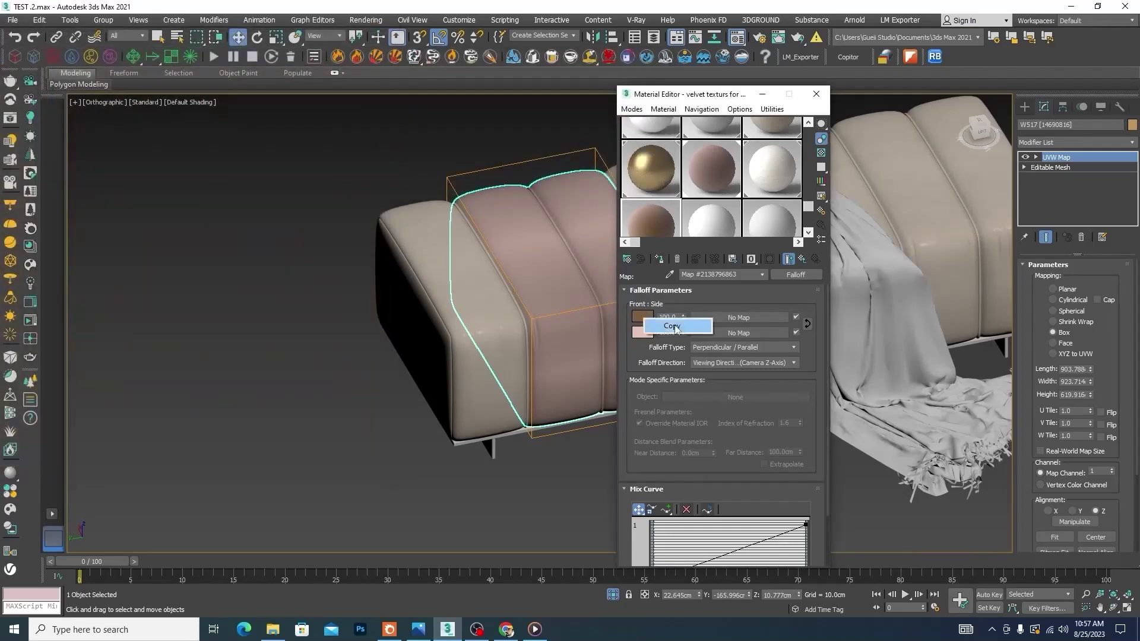
{"action": "left_click", "coordinate": [677, 327]}
{"action": "right_click", "coordinate": [644, 334]}
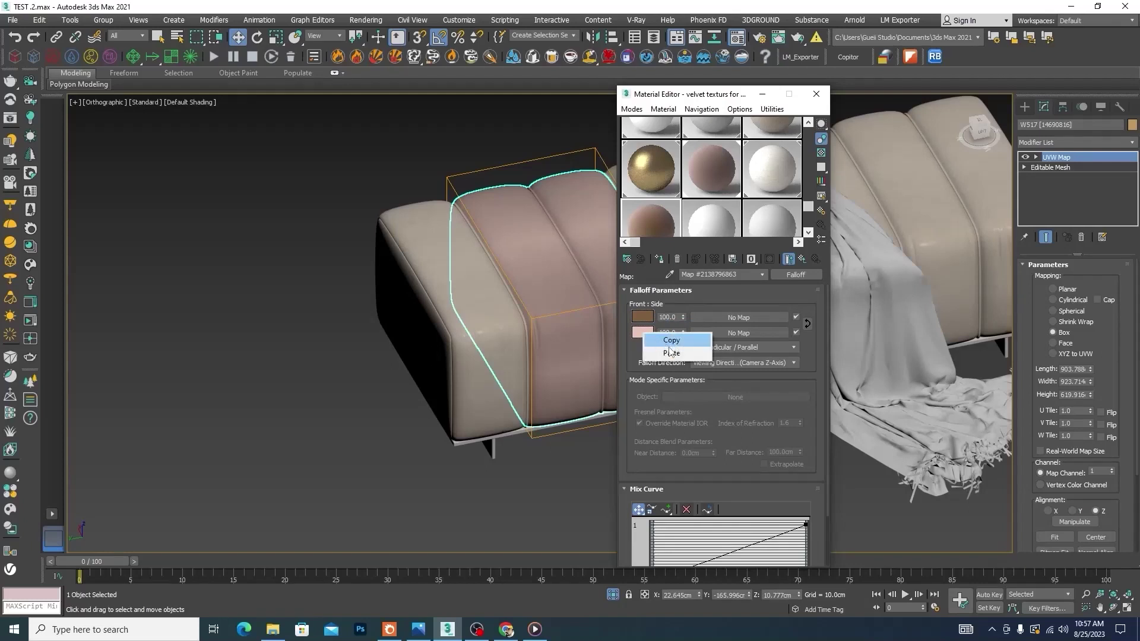
{"action": "left_click", "coordinate": [664, 351]}
{"action": "left_click", "coordinate": [643, 333]}
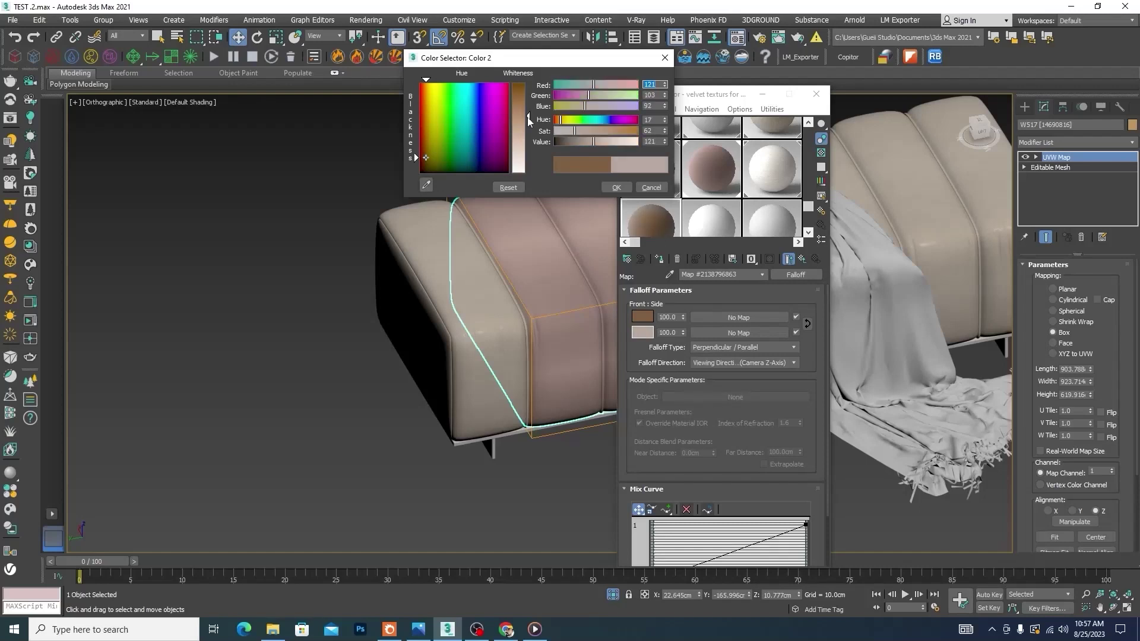
{"action": "left_click_drag", "start_coordinate": [426, 156], "coordinate": [425, 143]}
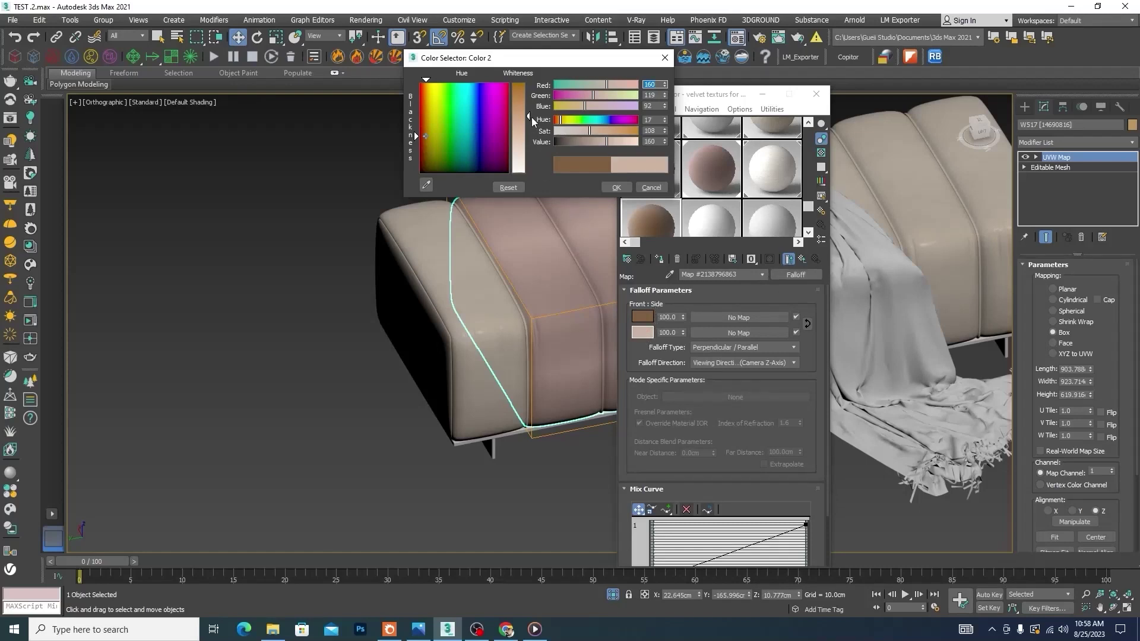
{"action": "left_click_drag", "start_coordinate": [532, 117], "coordinate": [530, 109]}
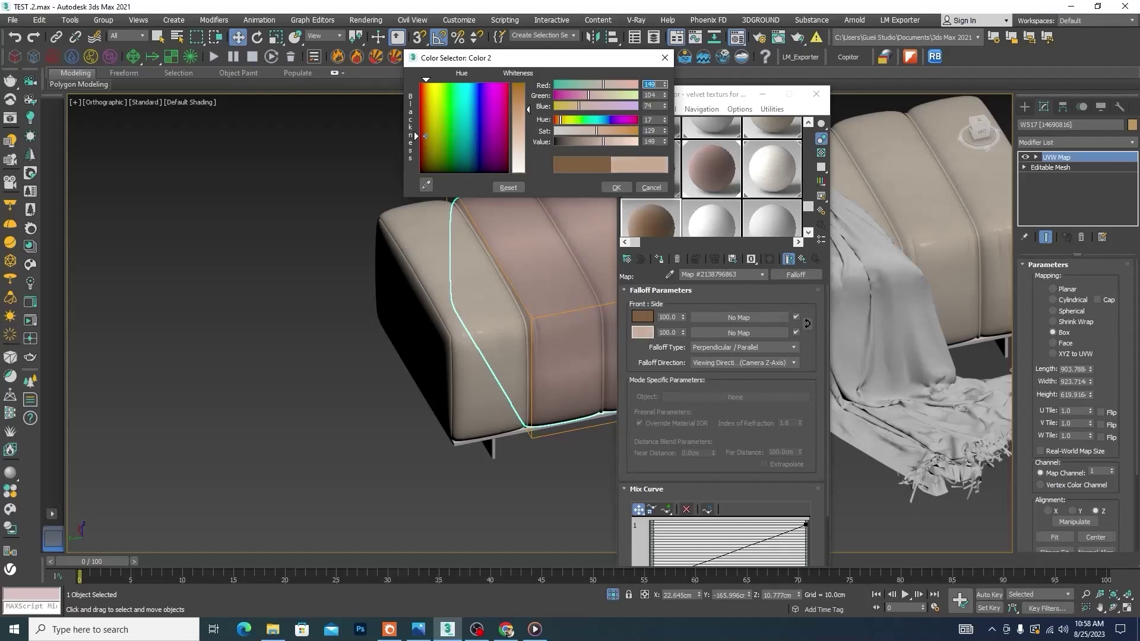
{"action": "left_click", "coordinate": [616, 186]}
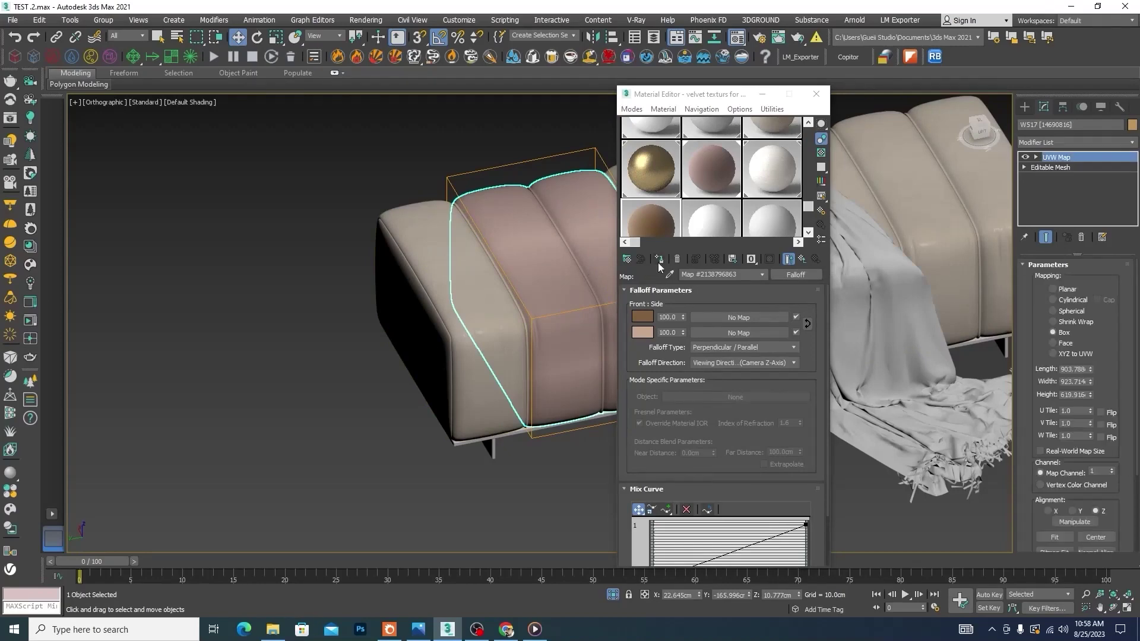
Step: Assign velvet texturs for automan to the bench's two-segment cushion and show its map shaded in the viewport
{"action": "left_click", "coordinate": [695, 259]}
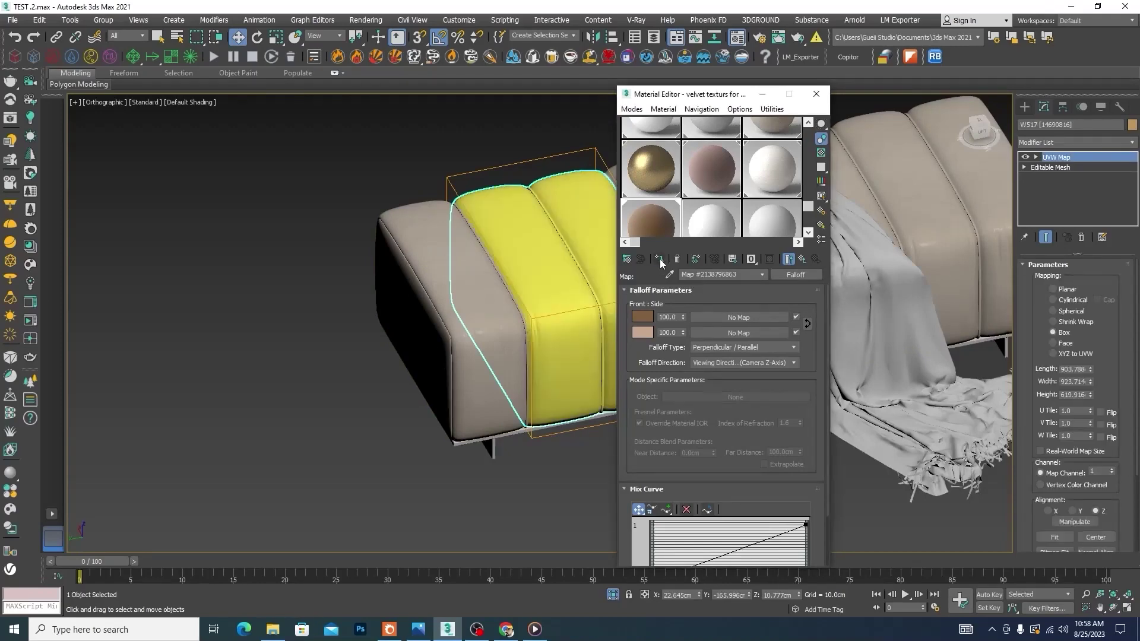
{"action": "left_click", "coordinate": [788, 259]}
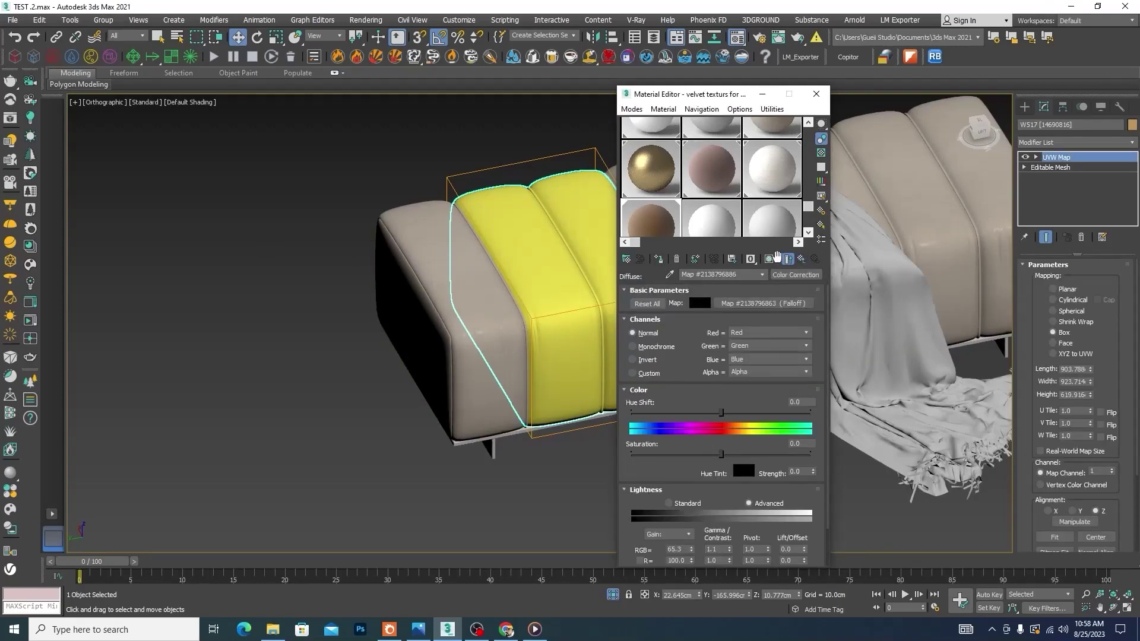
{"action": "left_click", "coordinate": [770, 259]}
{"action": "scroll", "coordinate": [325, 244], "scroll_direction": "down", "scroll_amount": 4}
{"action": "left_click", "coordinate": [433, 386]}
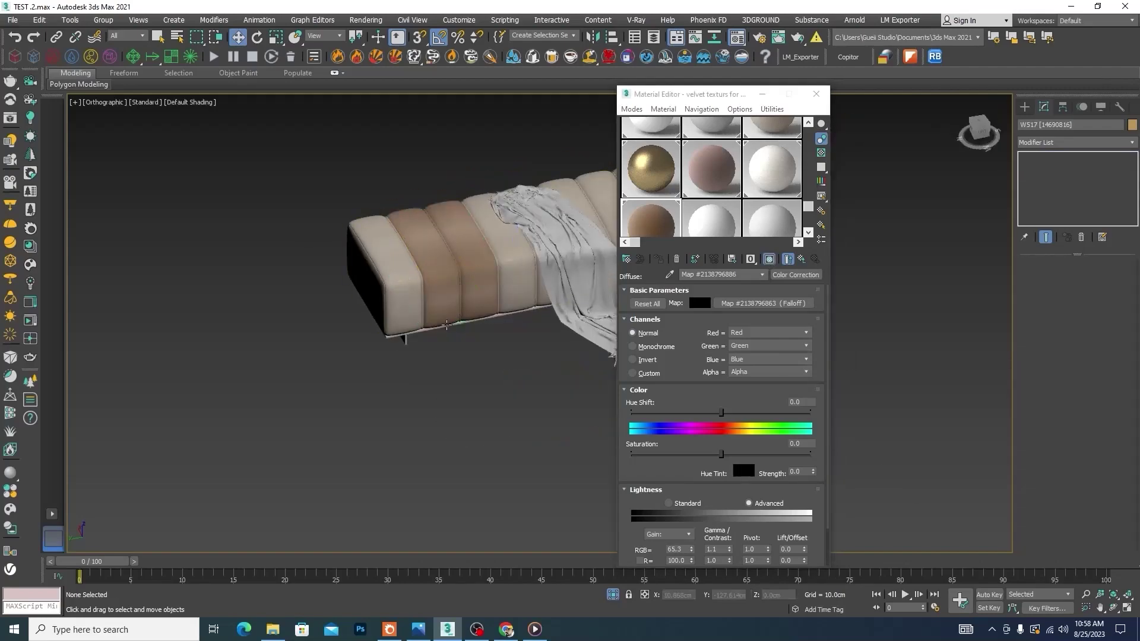
Step: Compare the cushion's brown velvet up close with the bench in the reference image 1.png
{"action": "scroll", "coordinate": [448, 314], "scroll_direction": "up", "scroll_amount": 6}
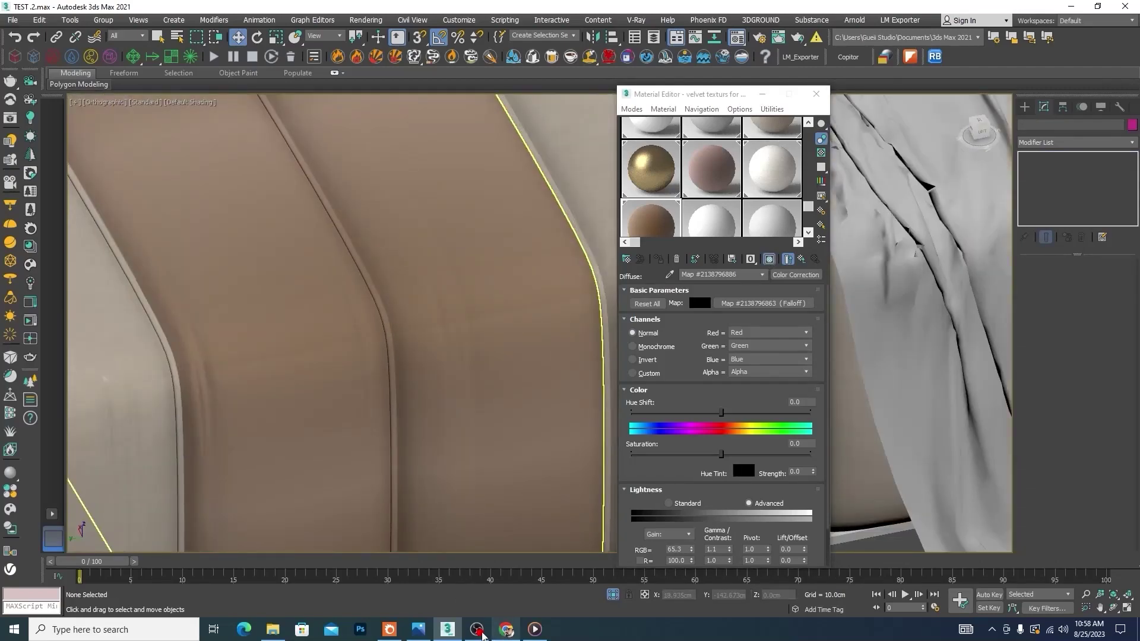
{"action": "left_click", "coordinate": [418, 629]}
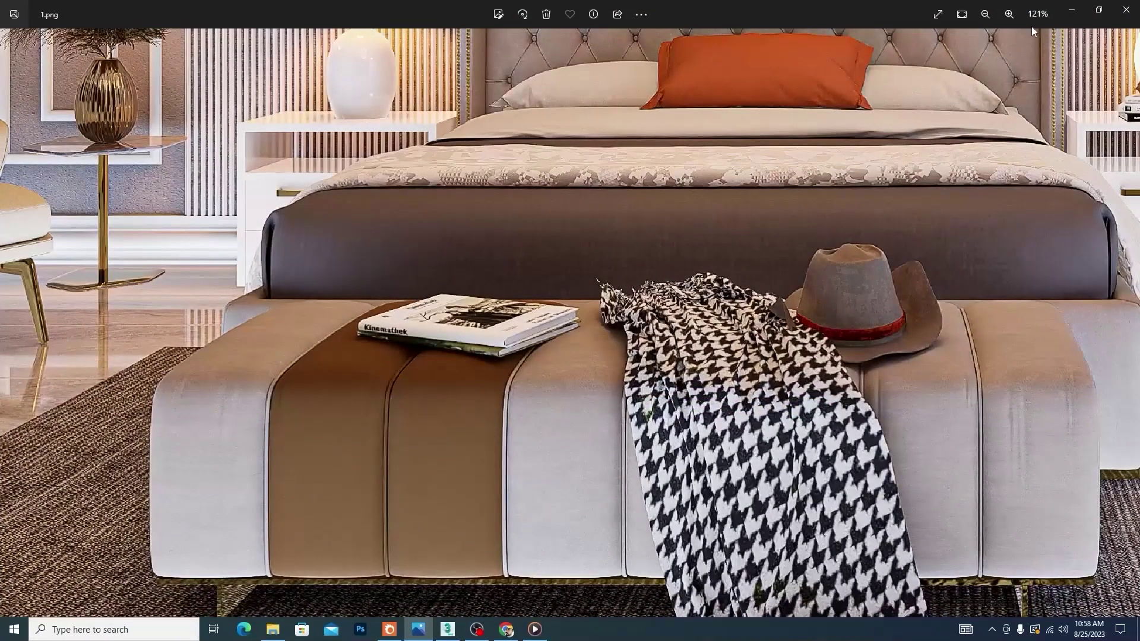
{"action": "left_click", "coordinate": [1073, 9]}
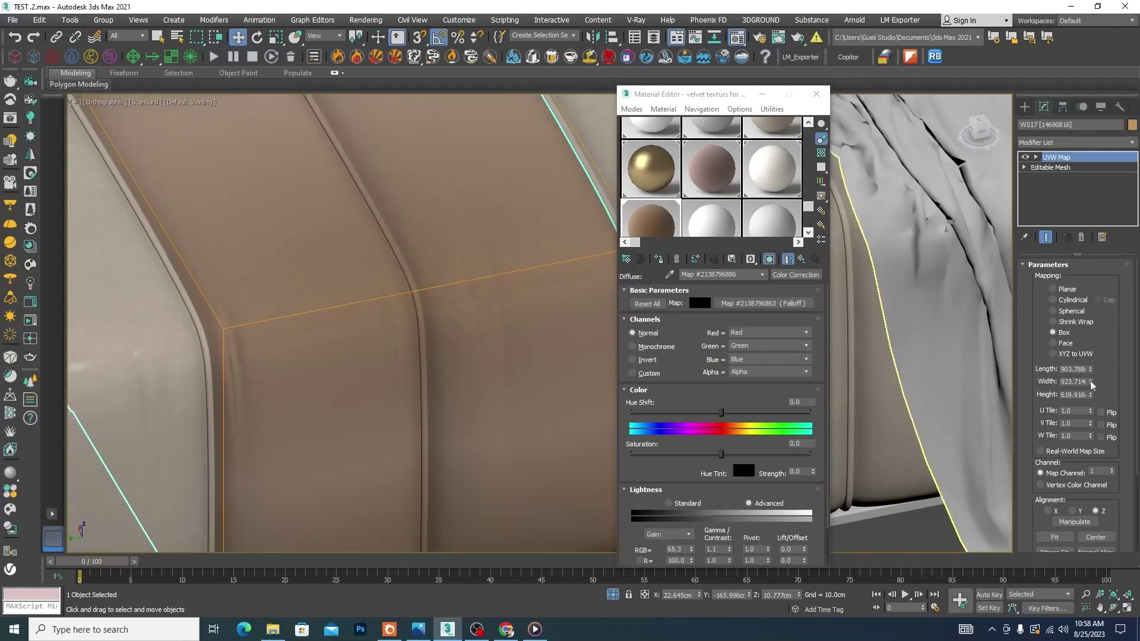
Step: Enlarge the brown cushion's UVW Map box to about 949 in length, 2219 in width and 713 in height
{"action": "left_click_drag", "start_coordinate": [1090, 382], "coordinate": [1091, 354]}
{"action": "scroll", "coordinate": [475, 333], "scroll_direction": "down", "scroll_amount": 5}
{"action": "scroll", "coordinate": [476, 333], "scroll_direction": "up", "scroll_amount": 2}
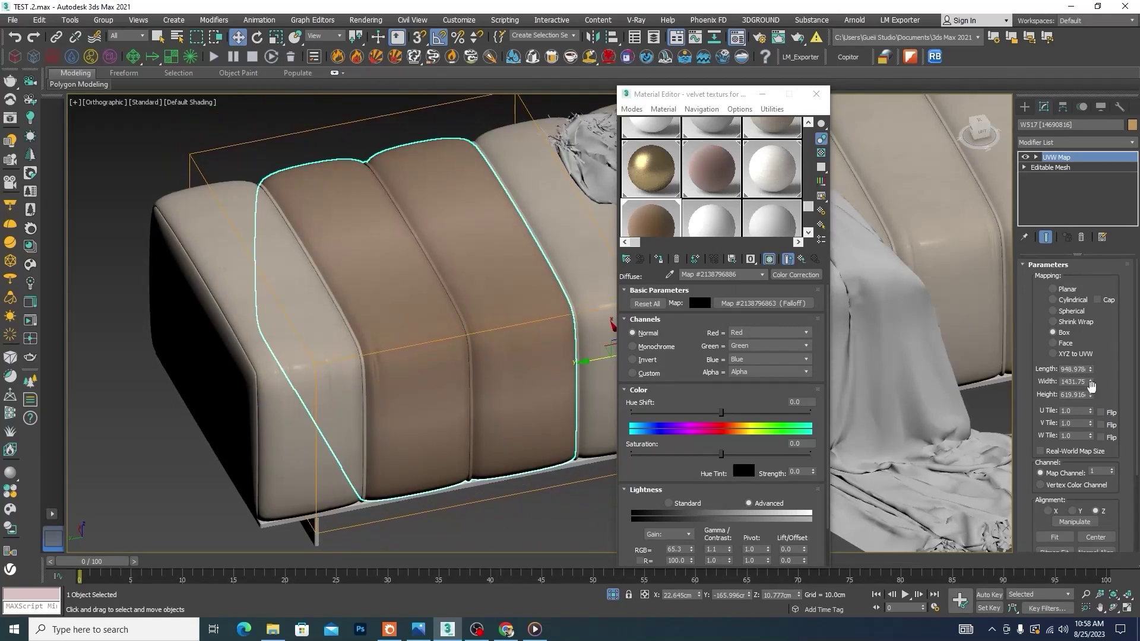
{"action": "left_click_drag", "start_coordinate": [1091, 394], "coordinate": [1103, 333]}
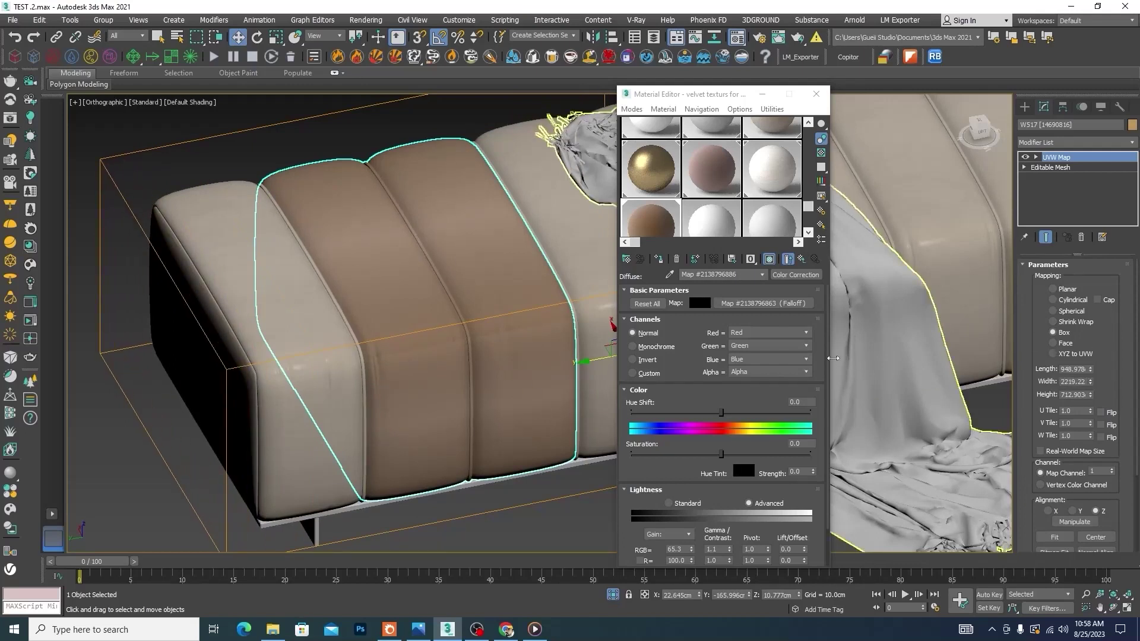
Step: Copy the Falloff map's front brown over its side colour in velvet texturs for automan
{"action": "scroll", "coordinate": [828, 406], "scroll_direction": "down", "scroll_amount": 2}
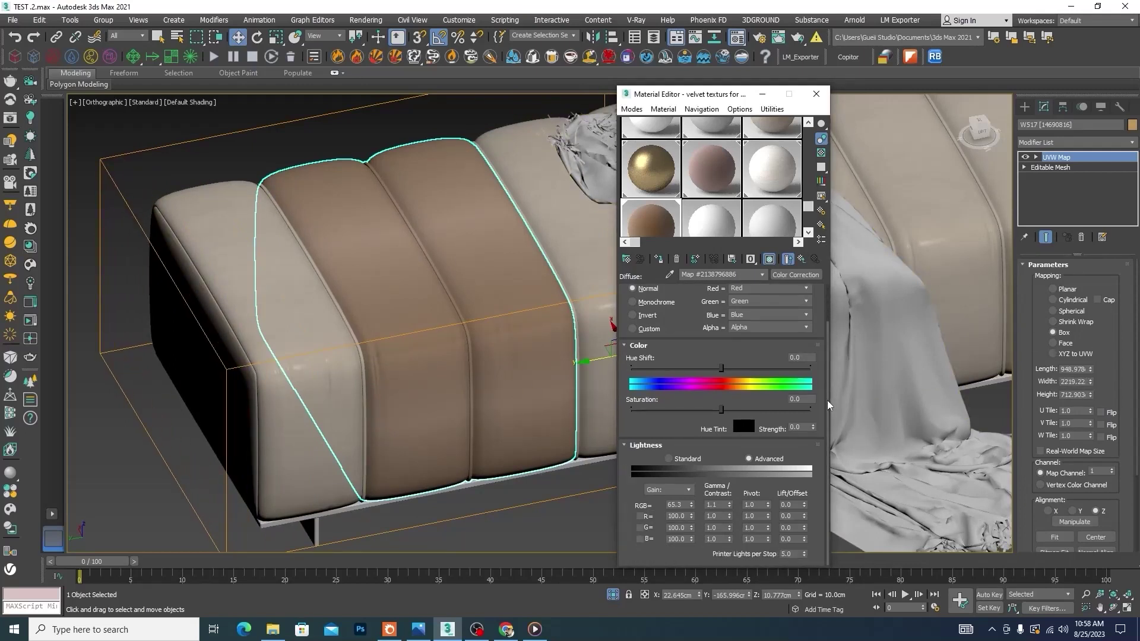
{"action": "scroll", "coordinate": [828, 407], "scroll_direction": "up", "scroll_amount": 2}
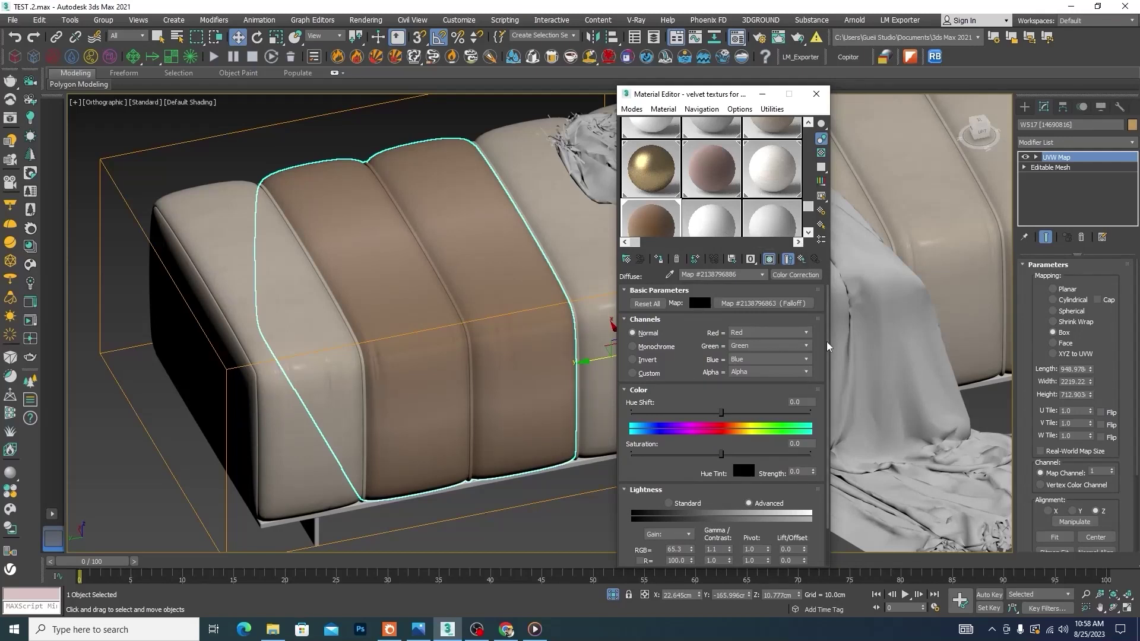
{"action": "left_click", "coordinate": [788, 260]}
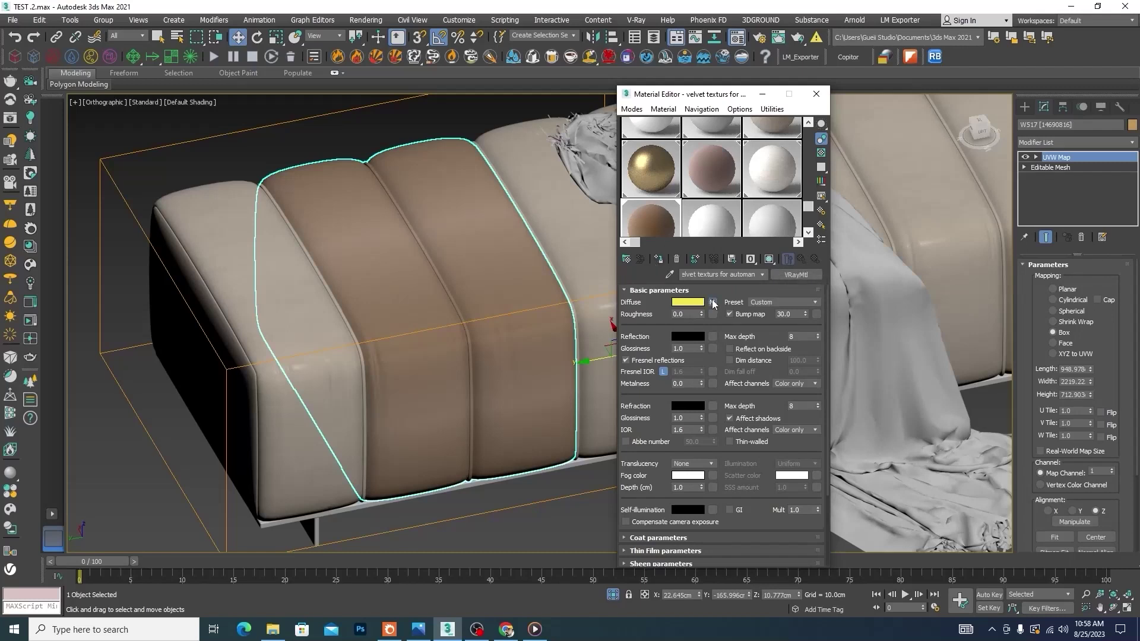
{"action": "left_click", "coordinate": [713, 304]}
{"action": "left_click", "coordinate": [776, 298]}
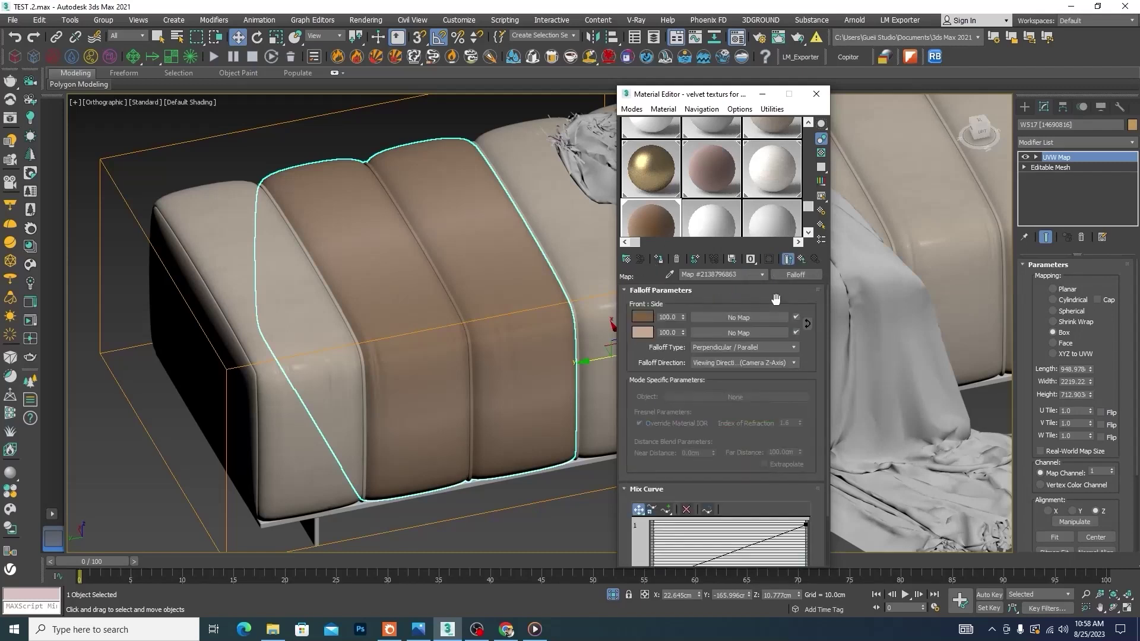
{"action": "right_click", "coordinate": [646, 314]}
{"action": "left_click", "coordinate": [675, 322]}
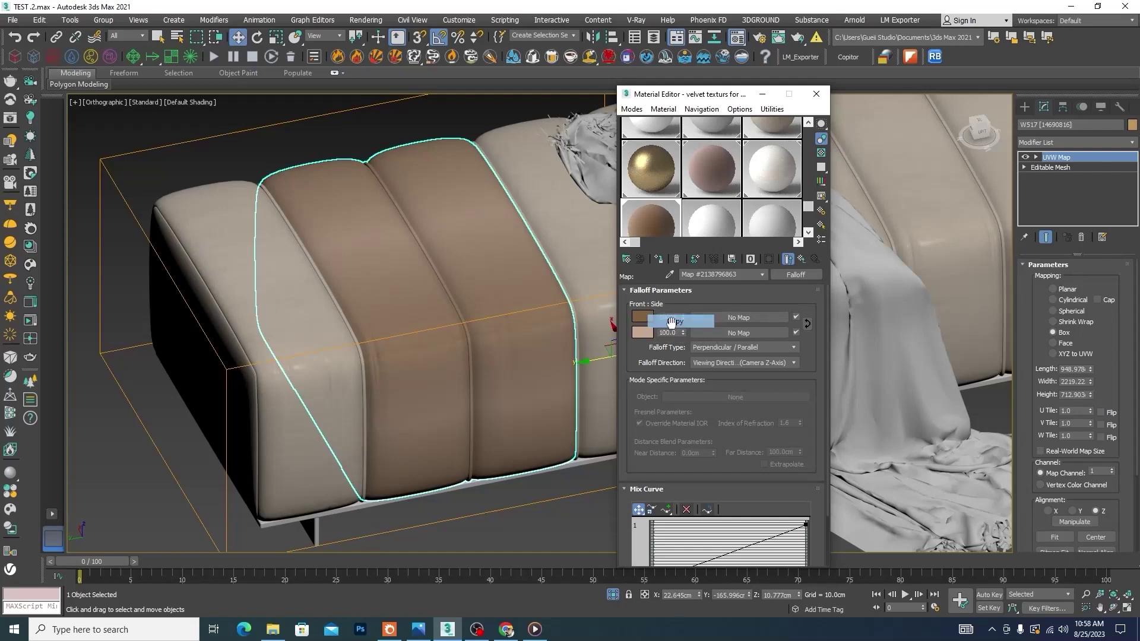
{"action": "right_click", "coordinate": [641, 333]}
{"action": "left_click", "coordinate": [670, 352]}
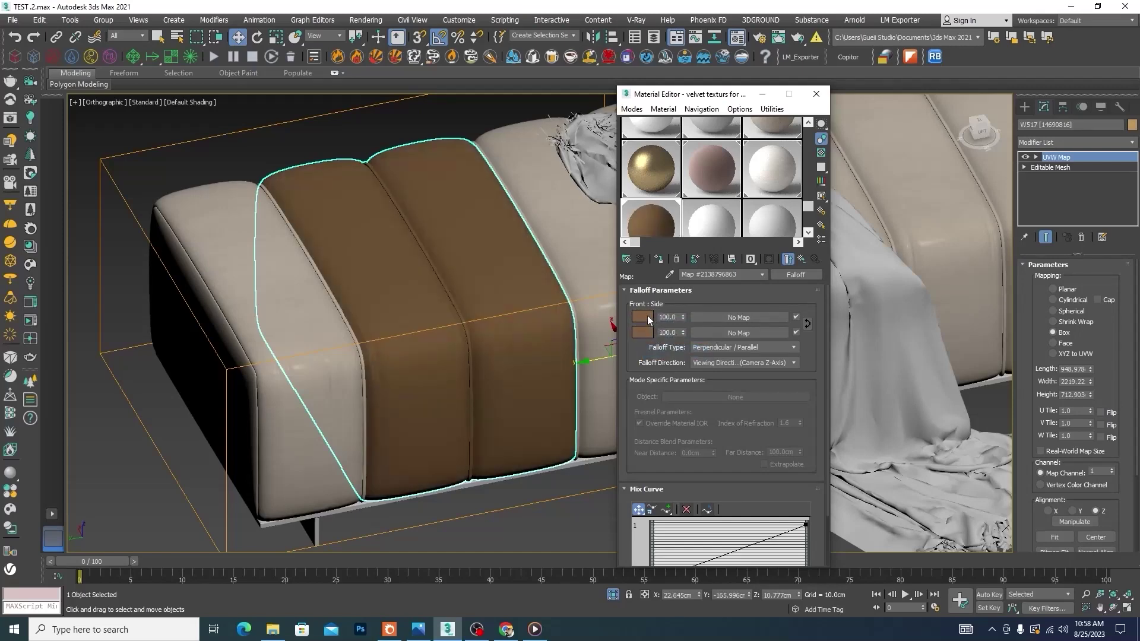
Step: Change the Falloff map's front colour to a lighter greyish brown and deselect the cushion
{"action": "left_click", "coordinate": [643, 316]}
{"action": "left_click_drag", "start_coordinate": [533, 96], "coordinate": [529, 102]}
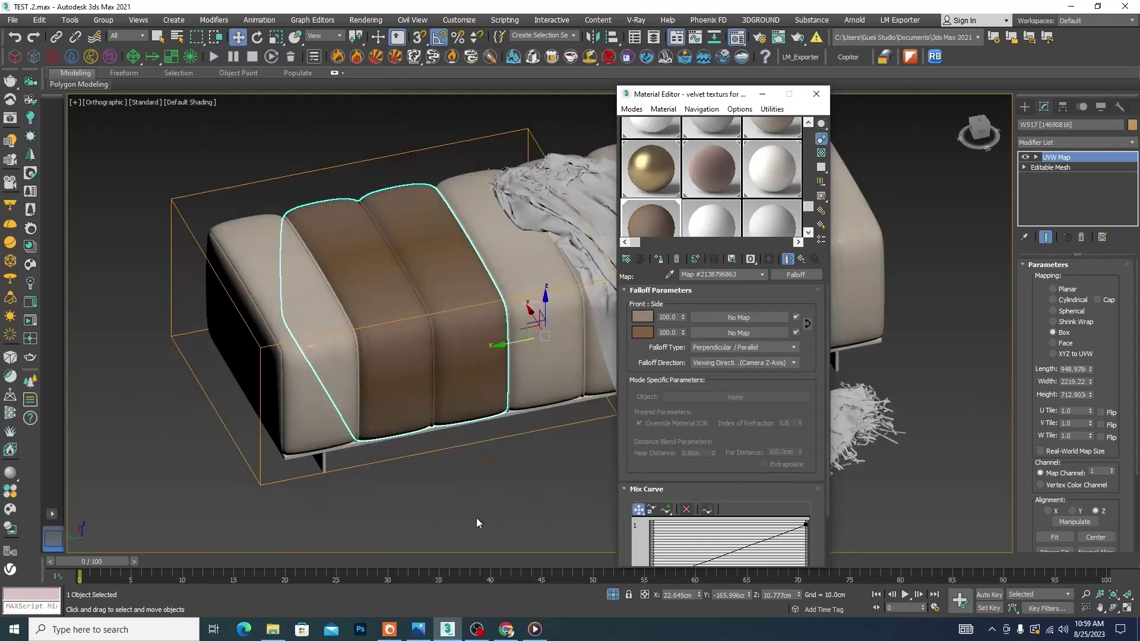
{"action": "left_click", "coordinate": [476, 518]}
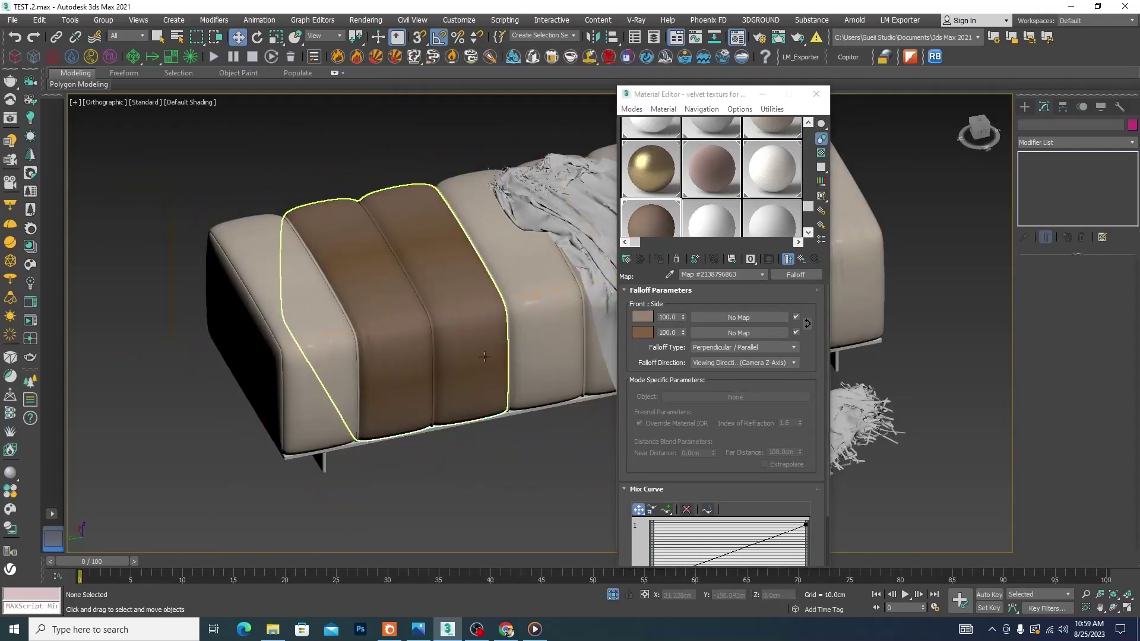
Step: Paste the Falloff map's side brown over its front colour and check the cushion with nothing selected
{"action": "scroll", "coordinate": [485, 356], "scroll_direction": "up", "scroll_amount": 5}
{"action": "left_click", "coordinate": [504, 356]}
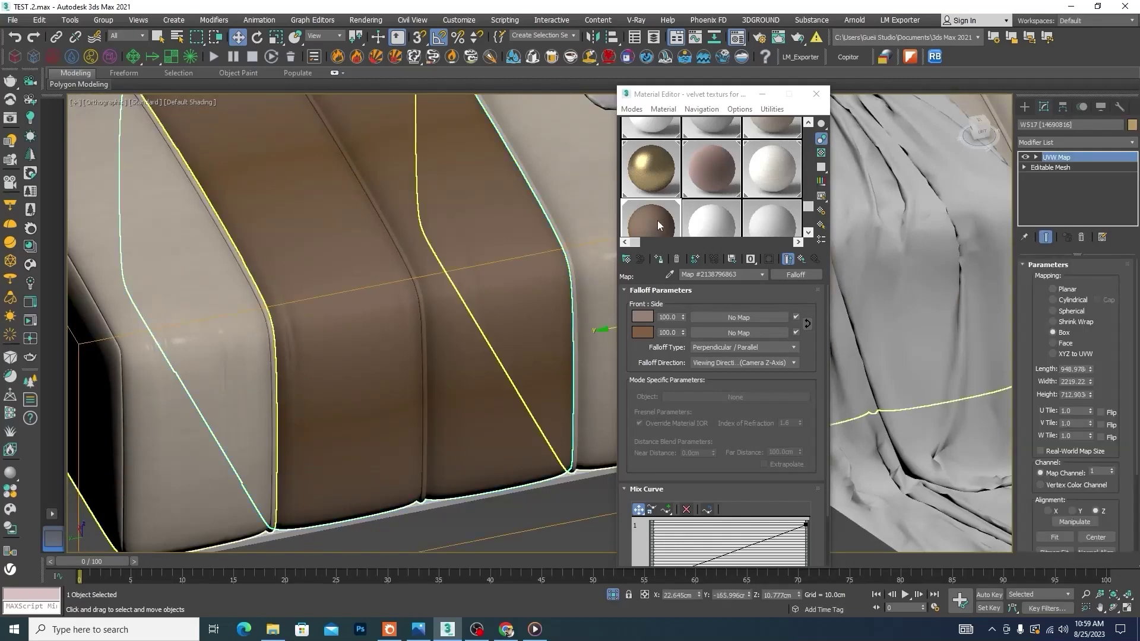
{"action": "right_click", "coordinate": [643, 317]}
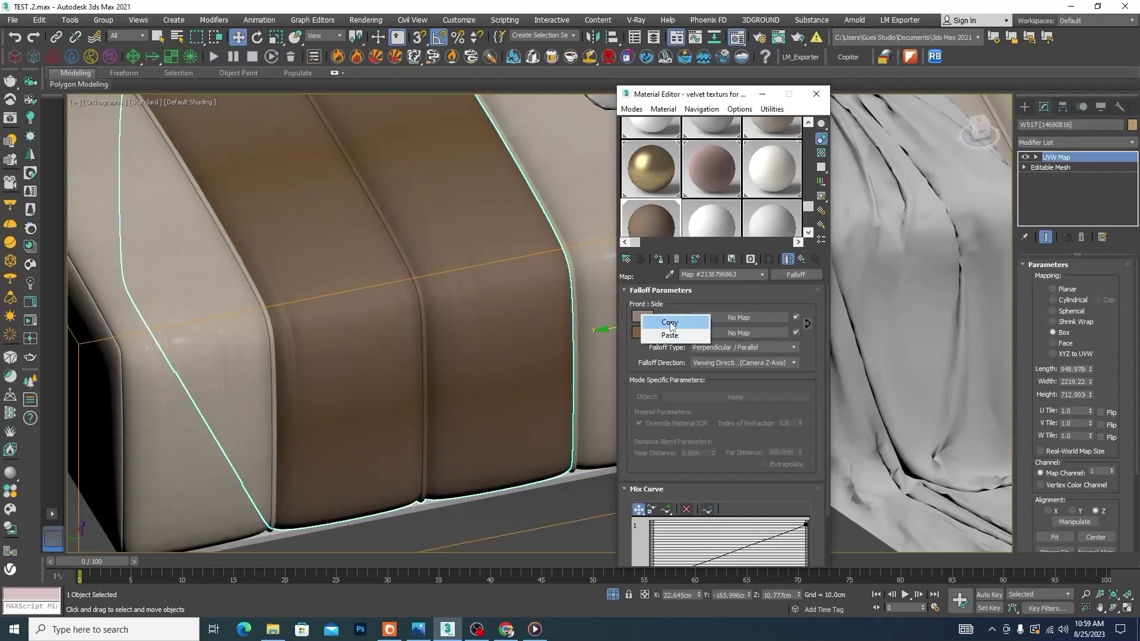
{"action": "left_click", "coordinate": [670, 335]}
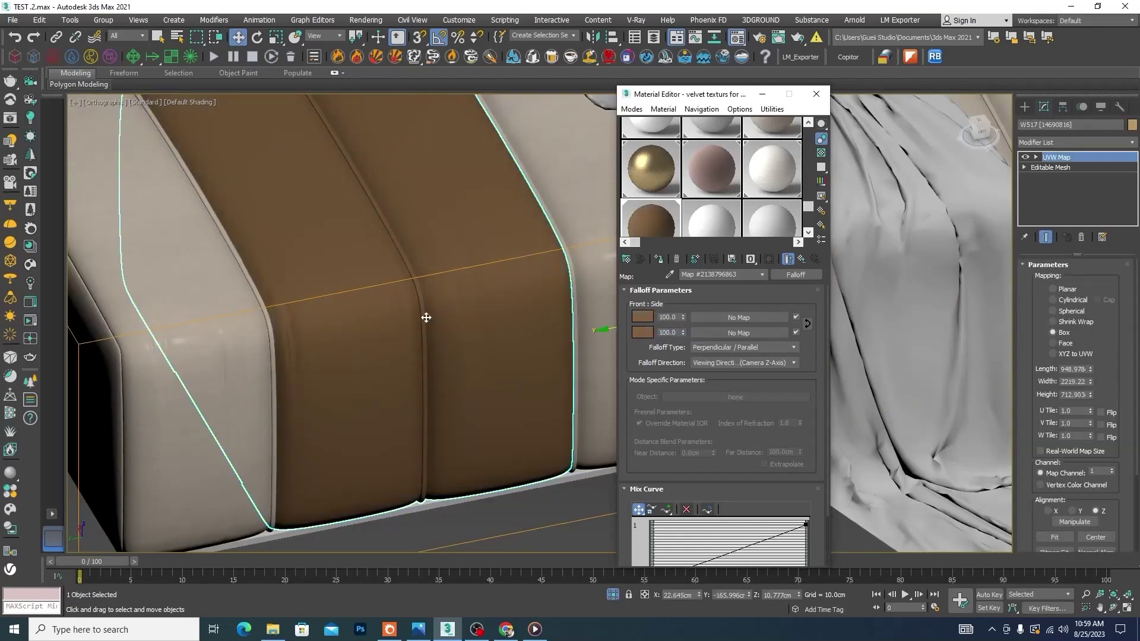
{"action": "scroll", "coordinate": [427, 318], "scroll_direction": "down", "scroll_amount": 5}
{"action": "left_click", "coordinate": [519, 440]}
{"action": "scroll", "coordinate": [405, 285], "scroll_direction": "up", "scroll_amount": 5}
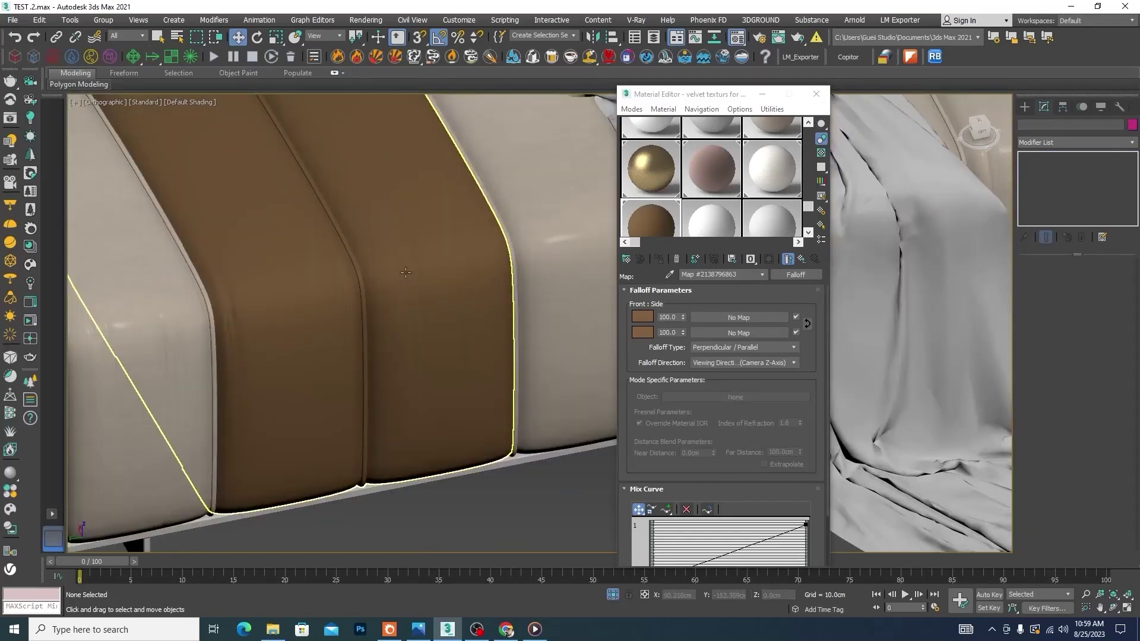
{"action": "scroll", "coordinate": [406, 272], "scroll_direction": "down", "scroll_amount": 5}
Step: Raise the whiteness of the Falloff map's front colour to get a slightly paler greyish brown
{"action": "left_click", "coordinate": [645, 322]}
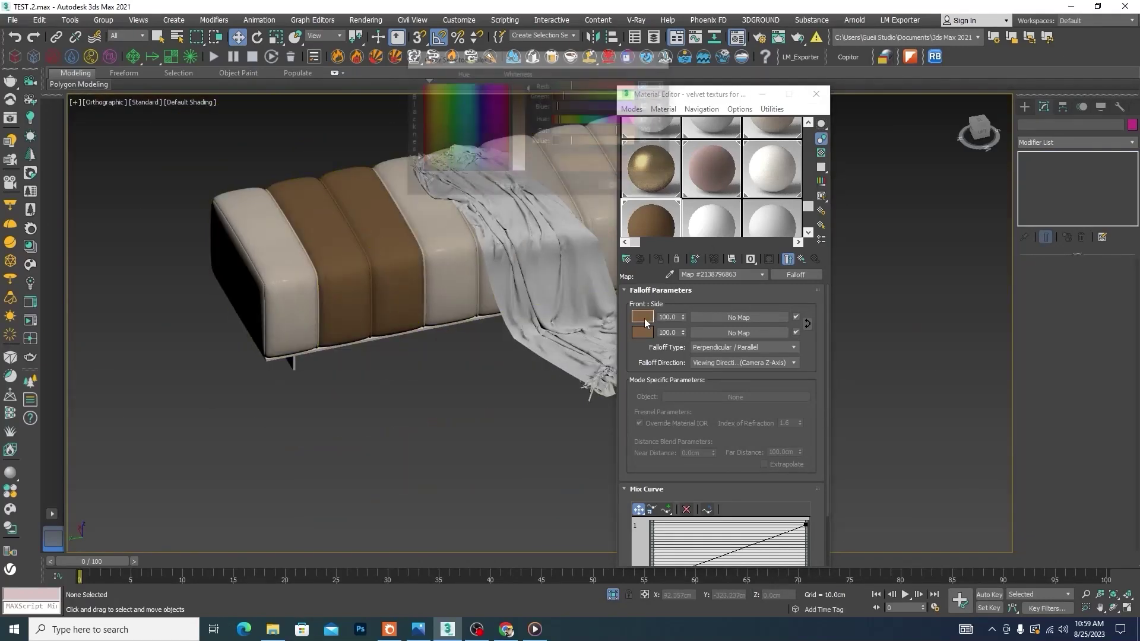
{"action": "left_click_drag", "start_coordinate": [529, 89], "coordinate": [529, 93]}
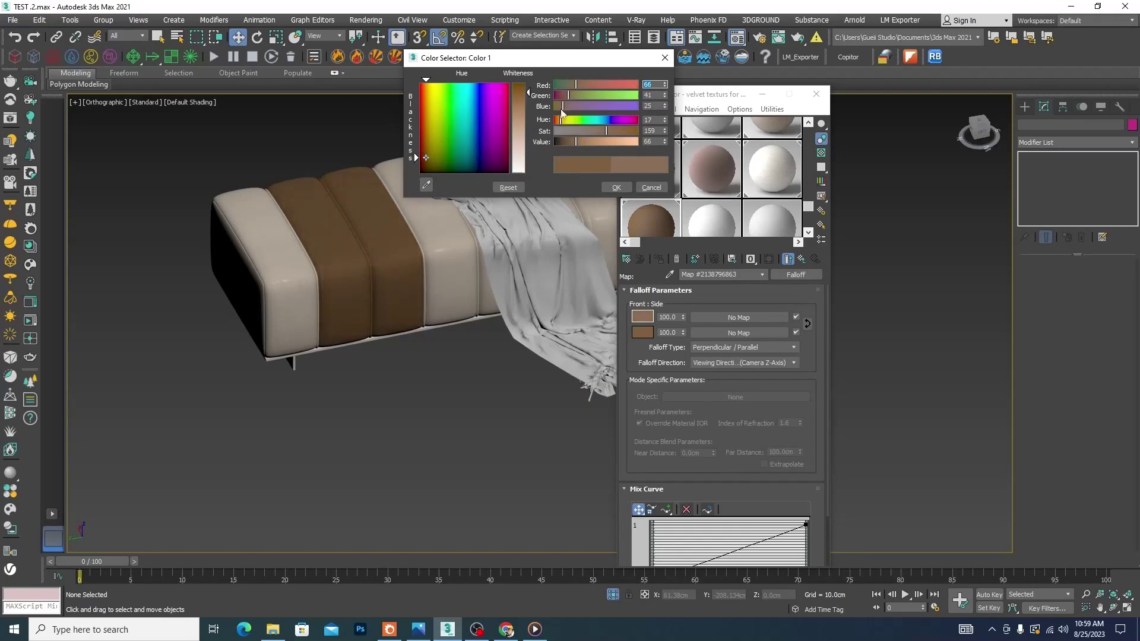
{"action": "left_click", "coordinate": [616, 187]}
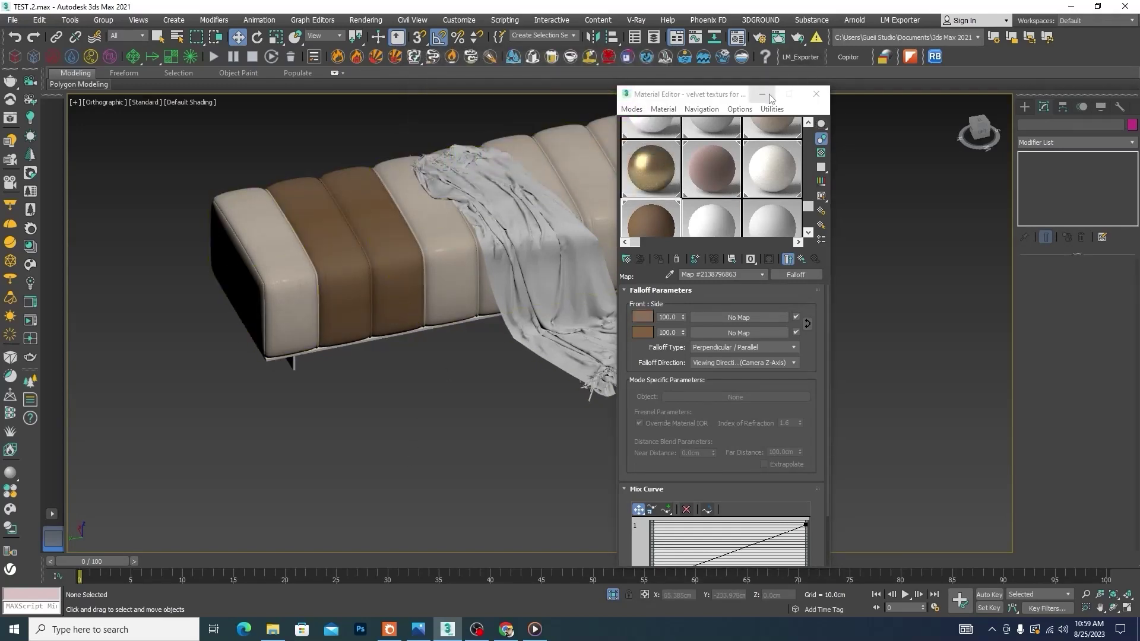
Step: Select the throw draped over the bench and check its houndstooth fabric in the reference image 1.png
{"action": "left_click", "coordinate": [763, 95]}
{"action": "left_click", "coordinate": [575, 243]}
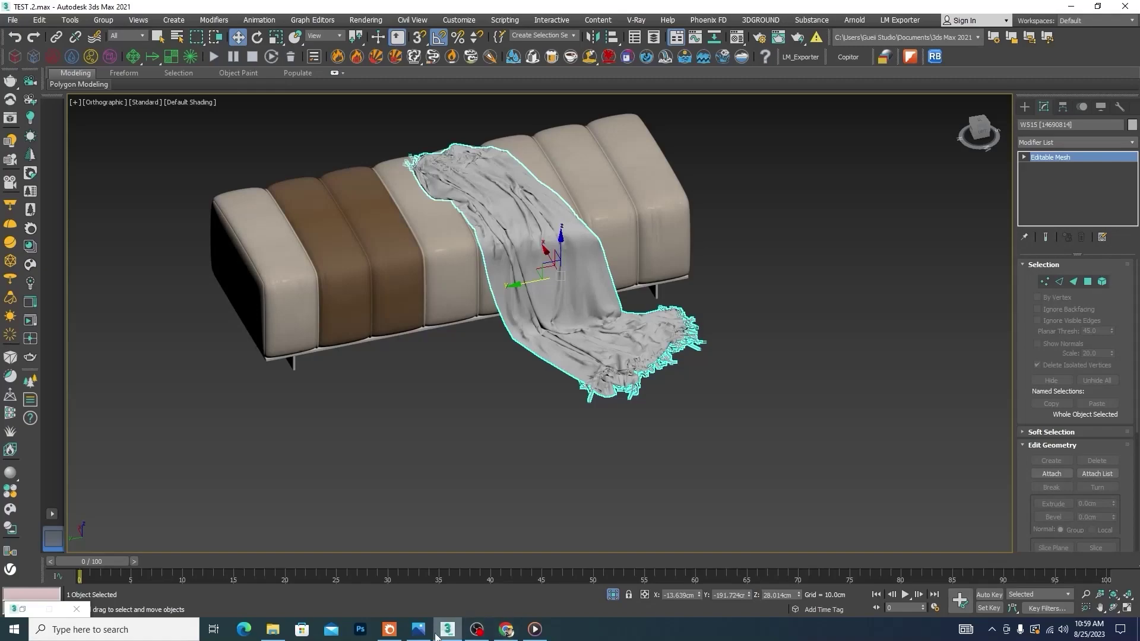
{"action": "left_click", "coordinate": [418, 629]}
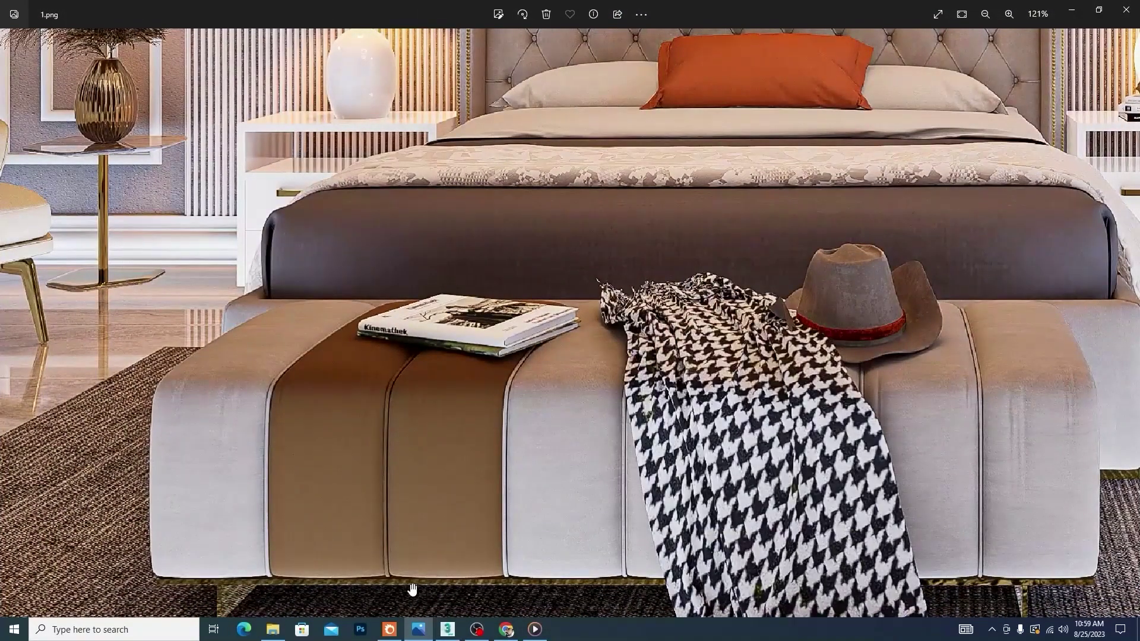
{"action": "left_click", "coordinate": [448, 630]}
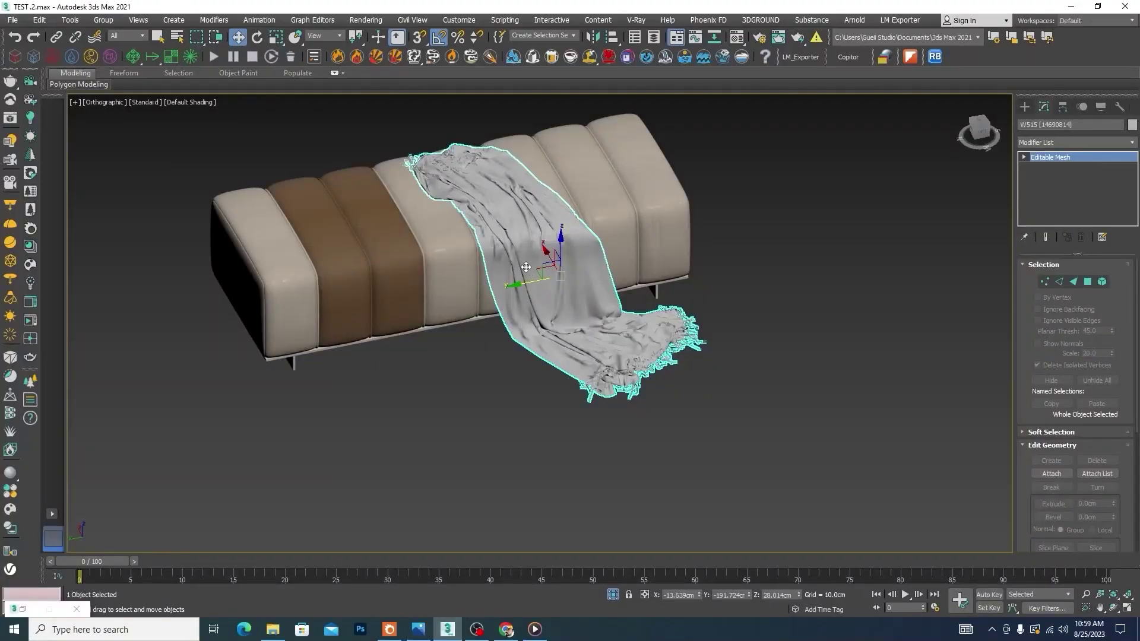
Step: Rename the unused VRayMtl after the brown velvet sample as facbric texturs automan cover
{"action": "key", "text": "m"}
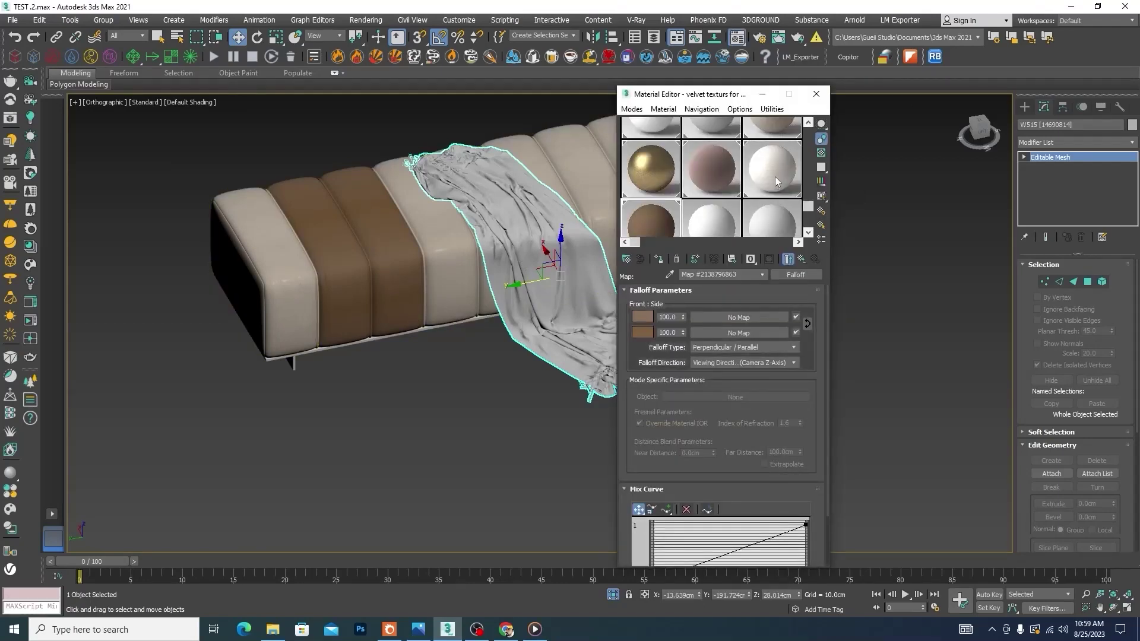
{"action": "left_click", "coordinate": [775, 176]}
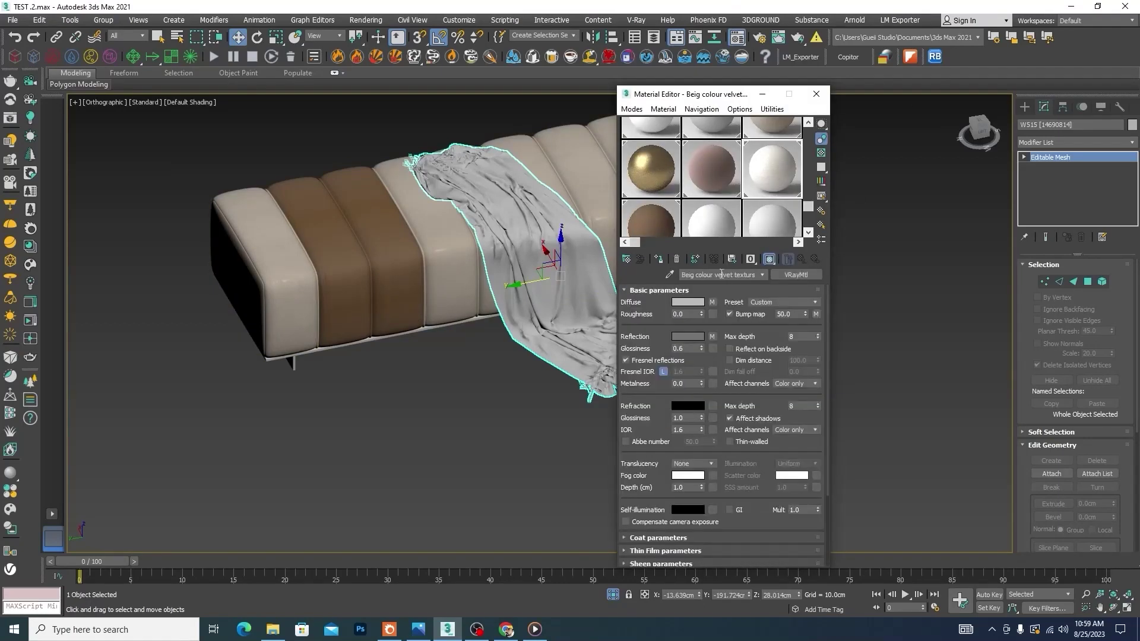
{"action": "right_click", "coordinate": [713, 306]}
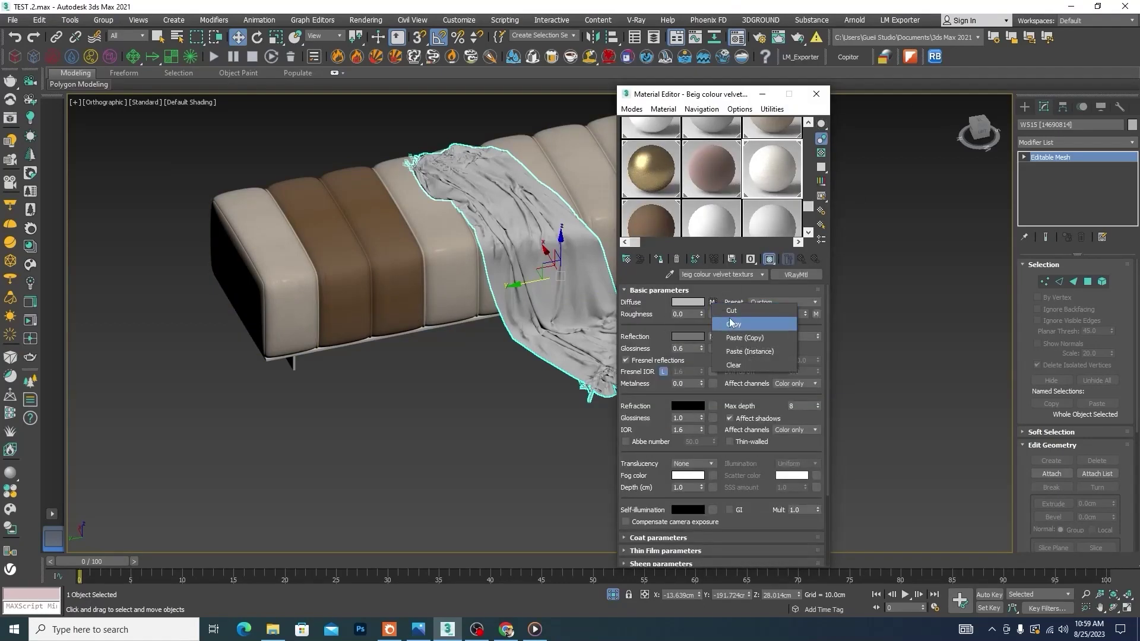
{"action": "left_click", "coordinate": [723, 221]}
{"action": "left_click", "coordinate": [727, 272]}
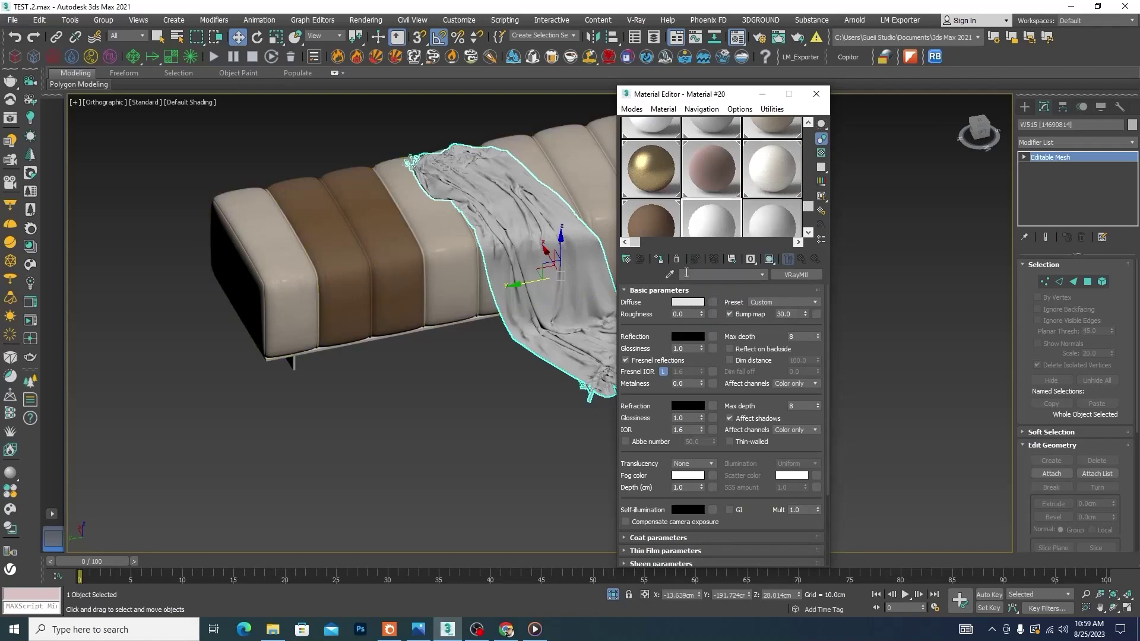
{"action": "key", "text": "BackSpace"}
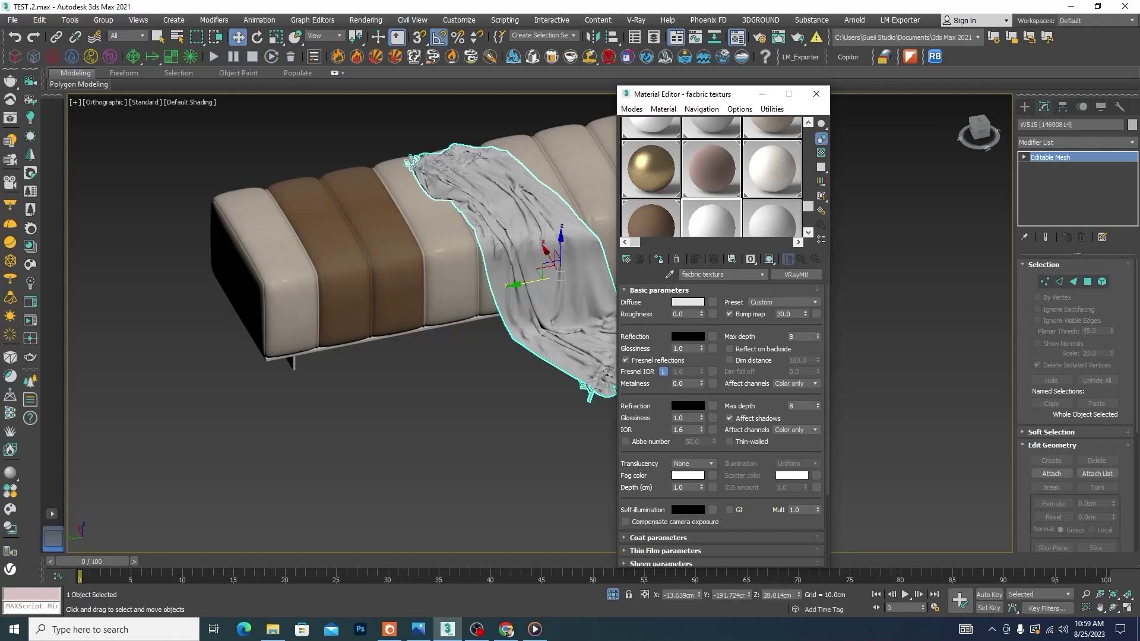
{"action": "type", "text": "e"}
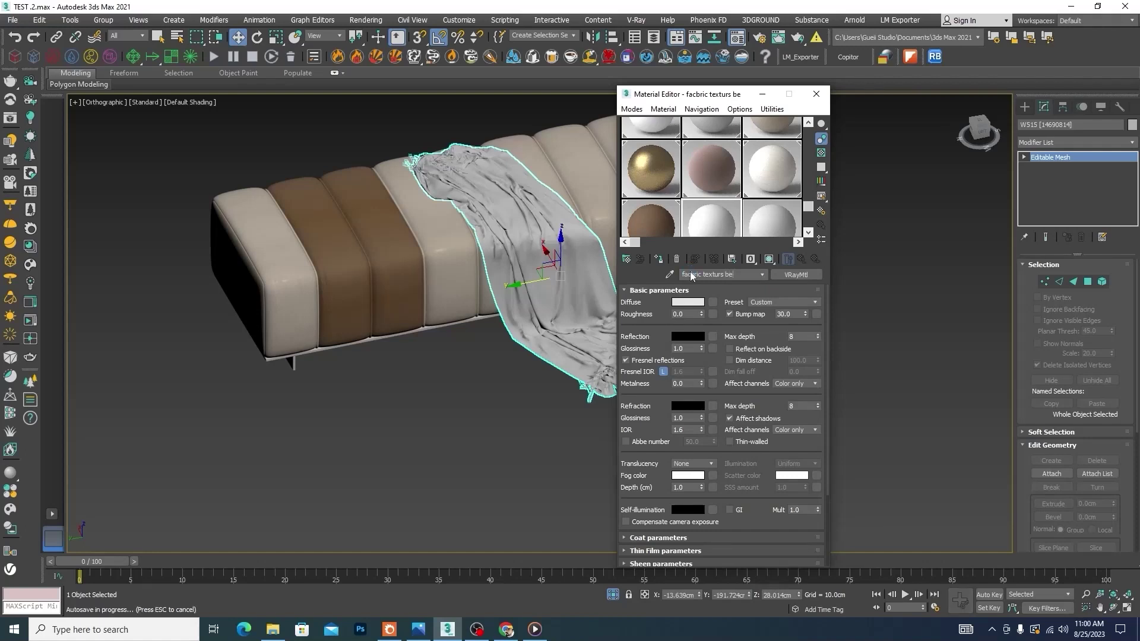
{"action": "key", "text": "BackSpace"}
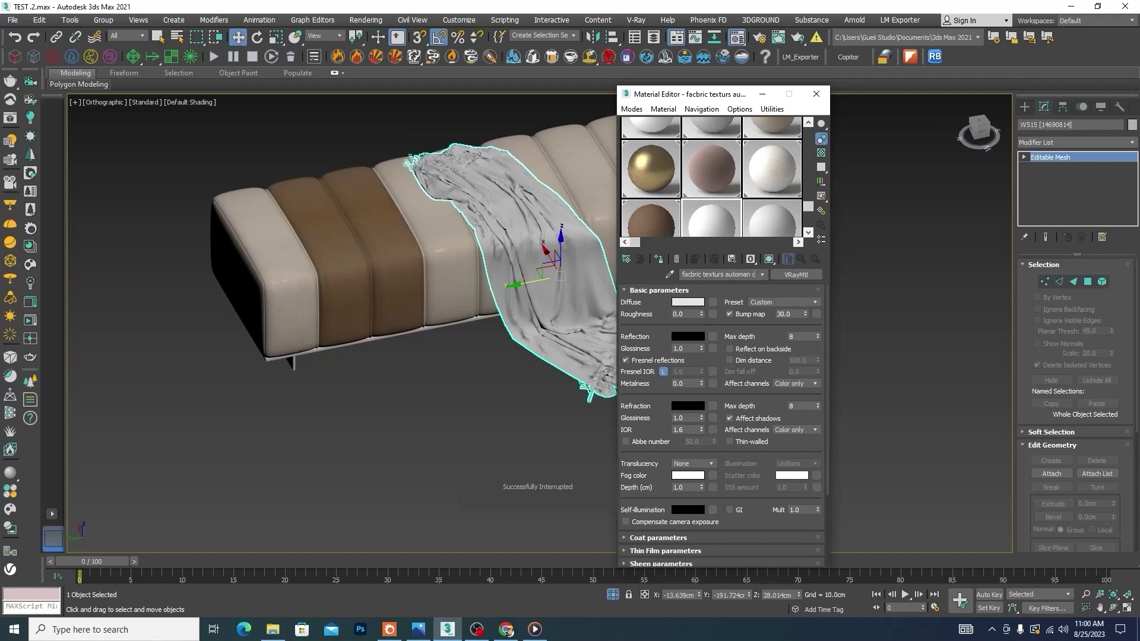
{"action": "type", "text": "love"}
{"action": "type", "text": "r"}
{"action": "key", "text": "BackSpace"}
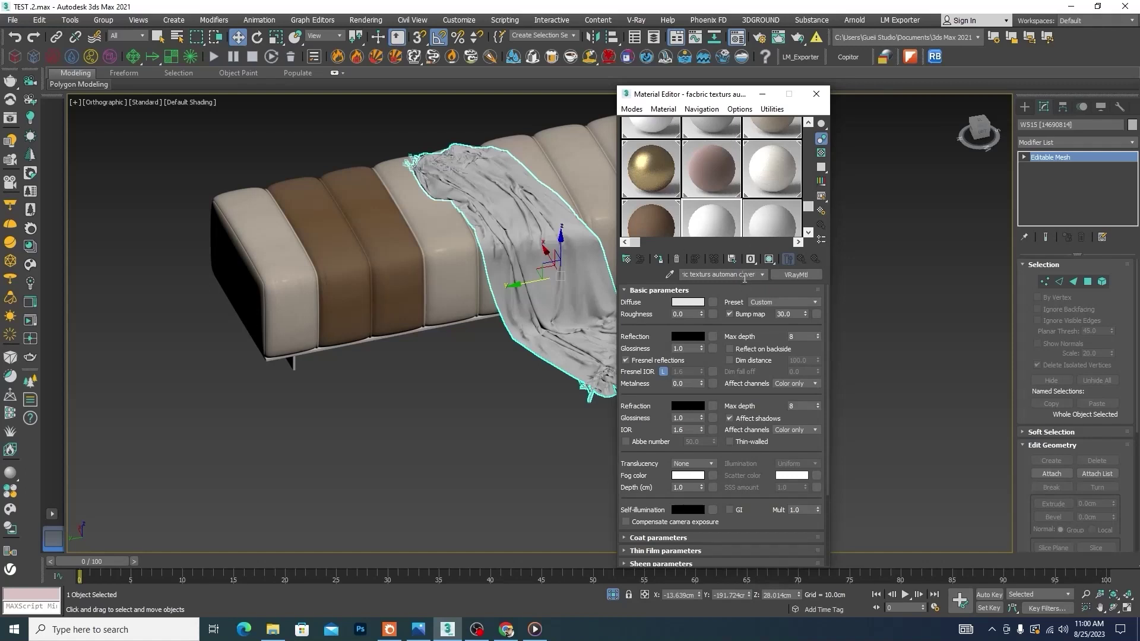
Step: Copy the diffuse map of Beig colour velvet texturs into the diffuse slot of facbric texturs automan cover
{"action": "left_click", "coordinate": [781, 172]}
{"action": "right_click", "coordinate": [713, 302]}
{"action": "left_click", "coordinate": [746, 322]}
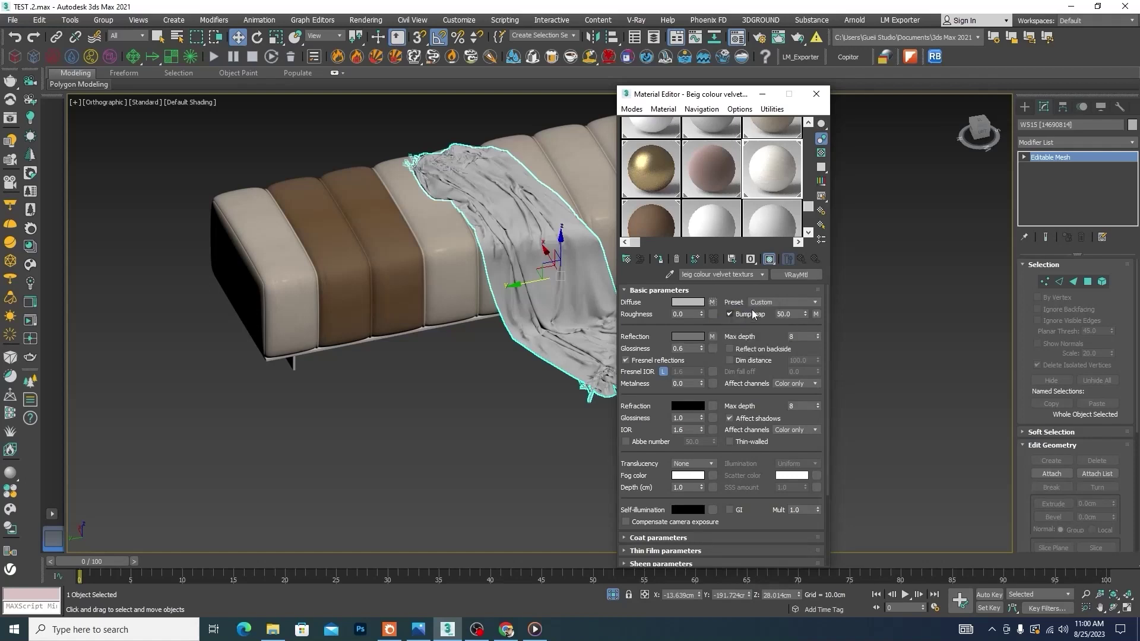
{"action": "left_click", "coordinate": [713, 224]}
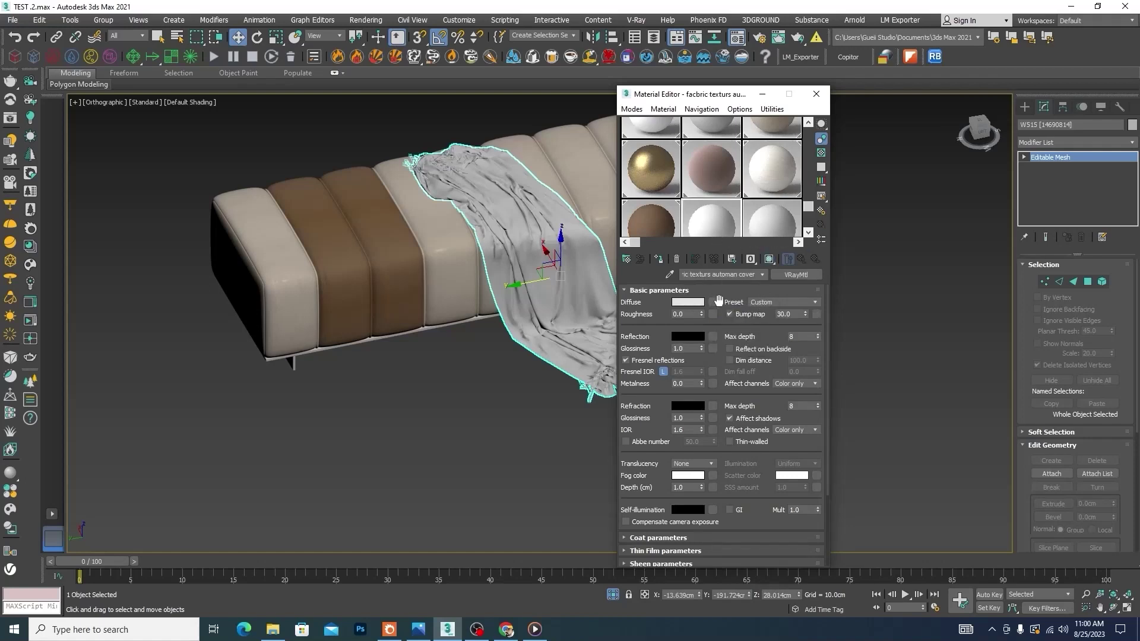
{"action": "right_click", "coordinate": [713, 302]}
{"action": "left_click", "coordinate": [736, 322]}
Step: Replace the bitmap in the Falloff's front Color Correction map with houndstooth image 1 from the bedroom folder
{"action": "left_click", "coordinate": [713, 302]}
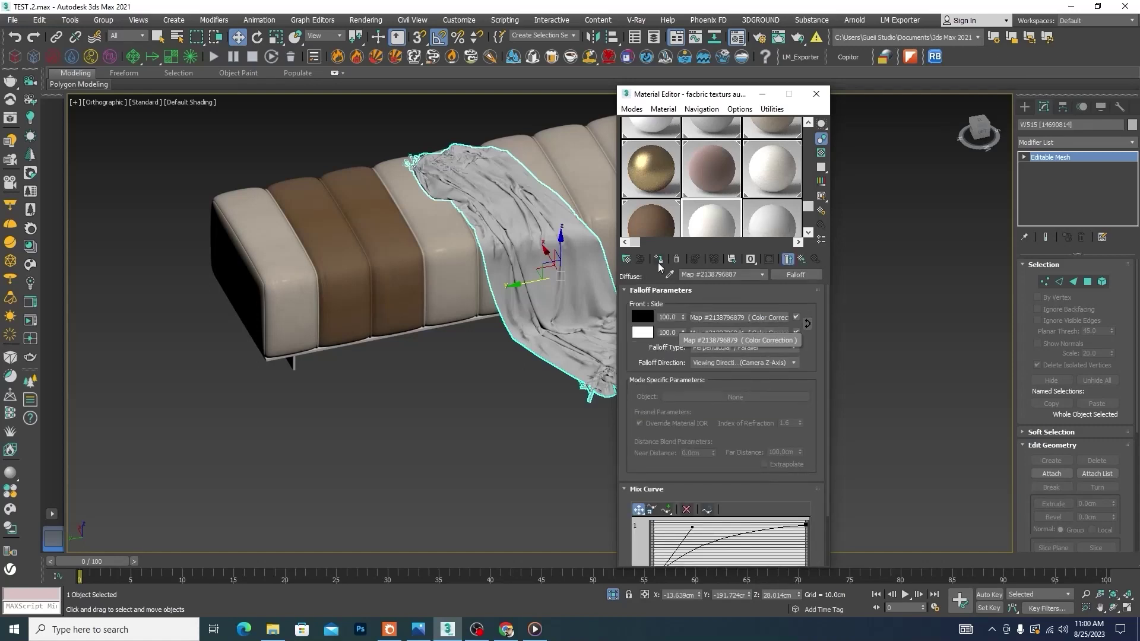
{"action": "left_click", "coordinate": [738, 318]}
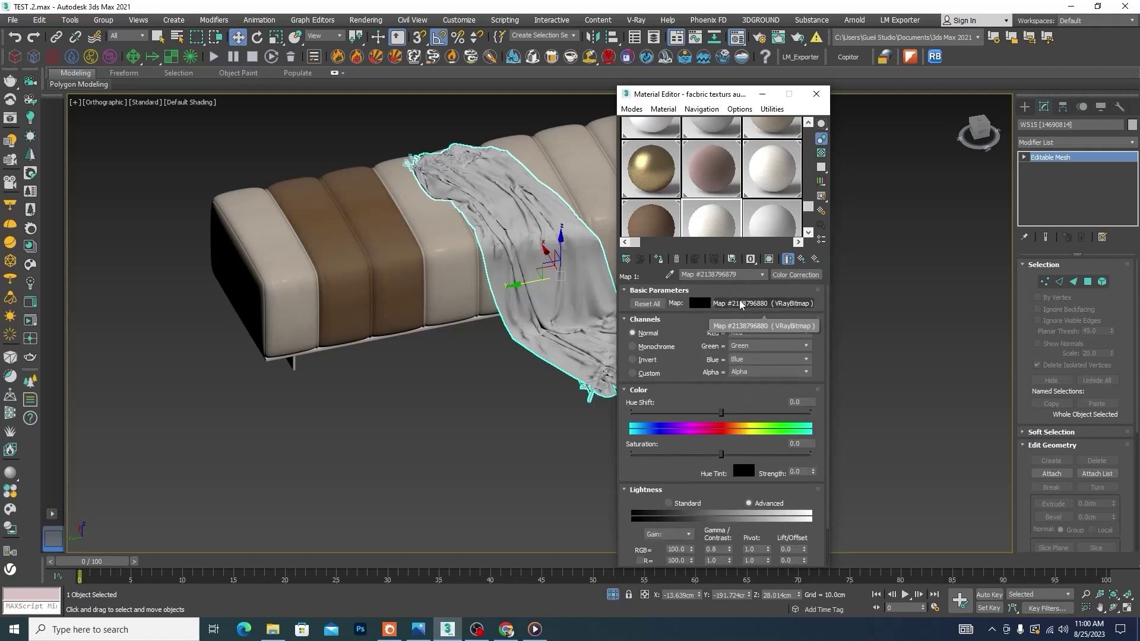
{"action": "left_click", "coordinate": [777, 305]}
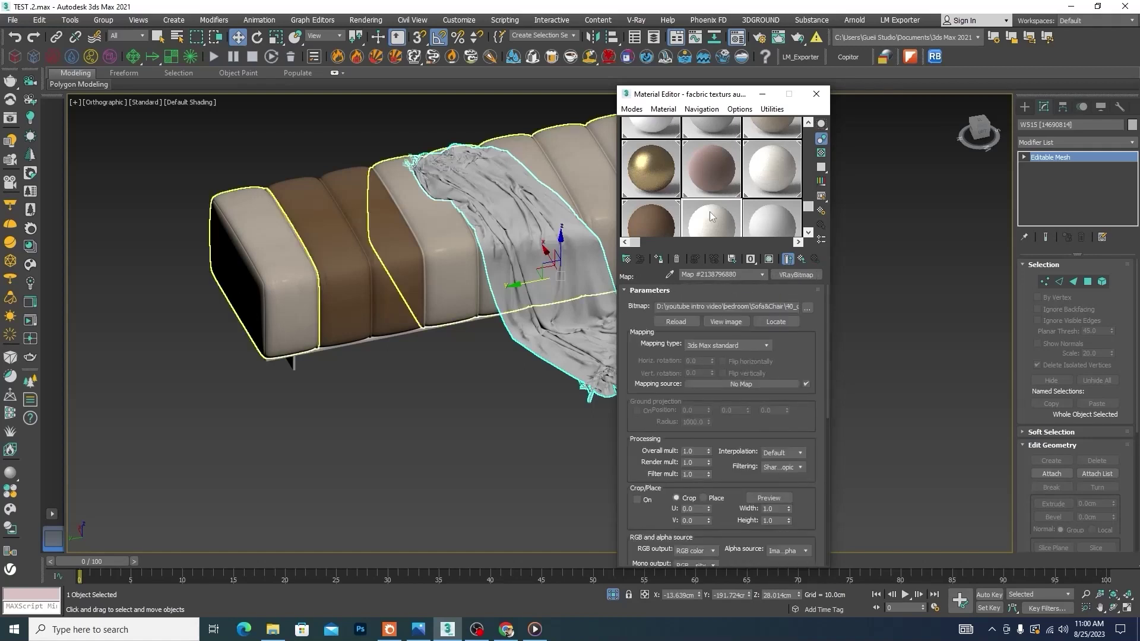
{"action": "left_click", "coordinate": [808, 307]}
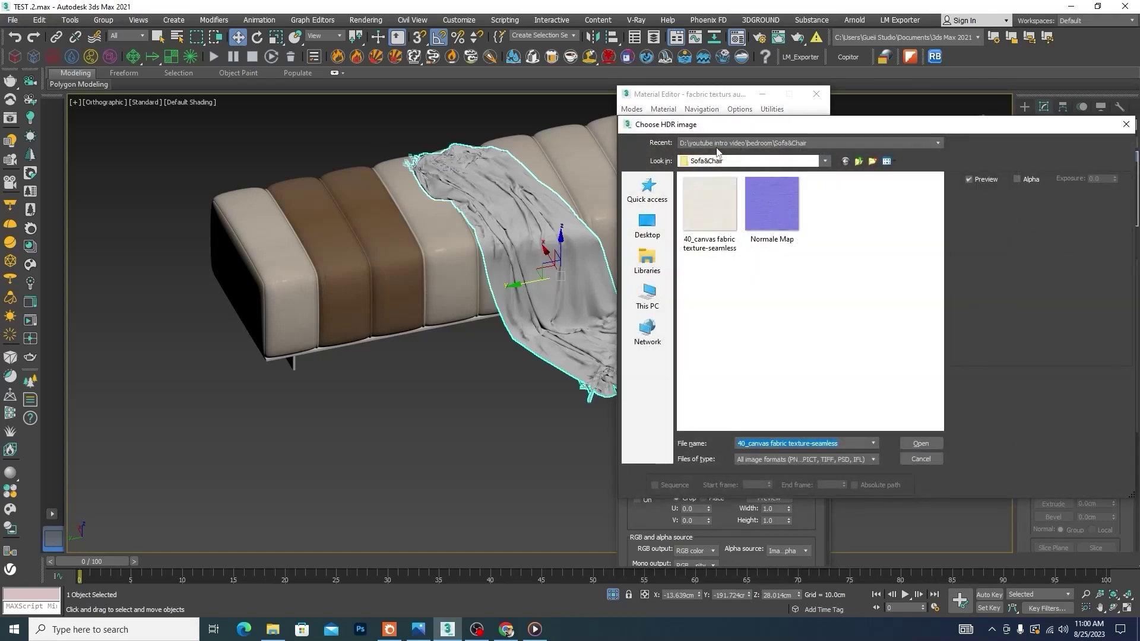
{"action": "left_click", "coordinate": [857, 162]}
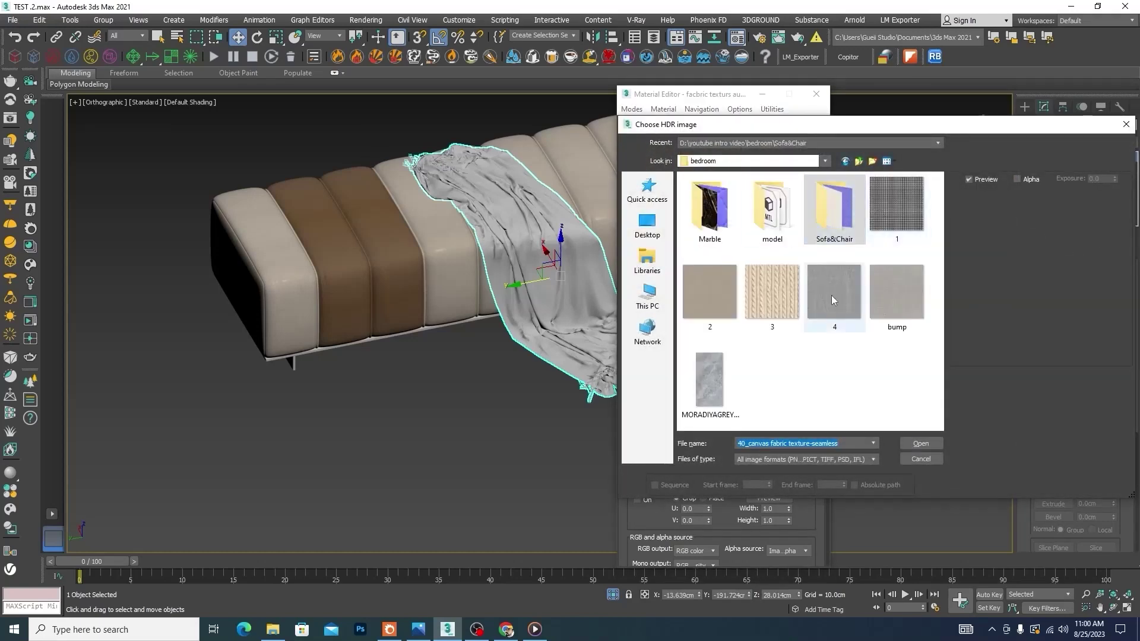
{"action": "left_click", "coordinate": [891, 209]}
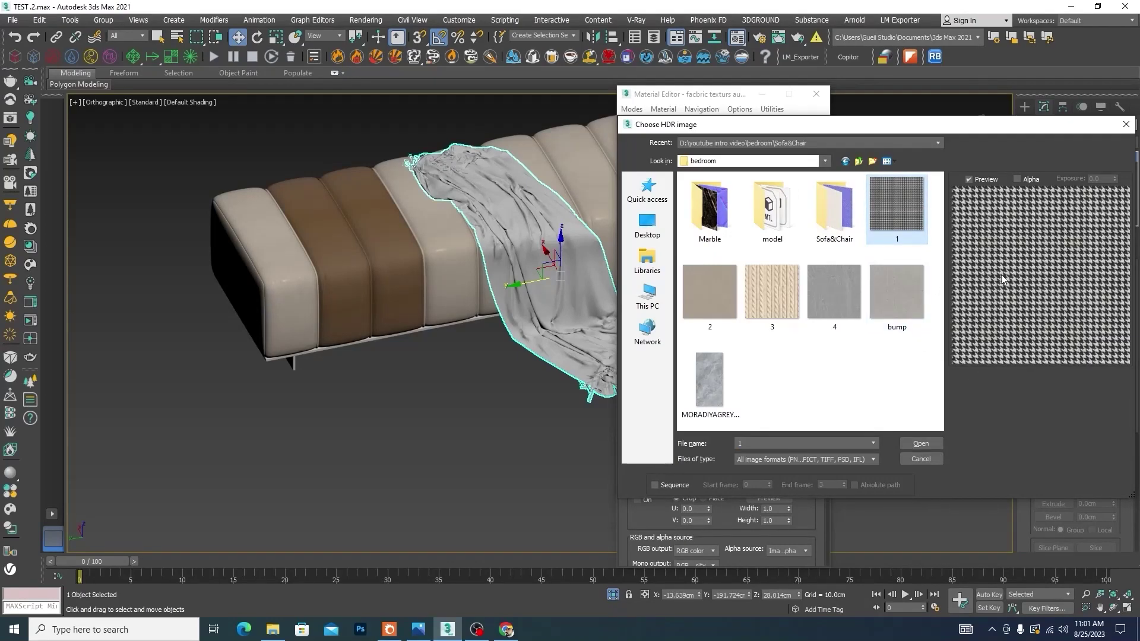
{"action": "left_click", "coordinate": [921, 444]}
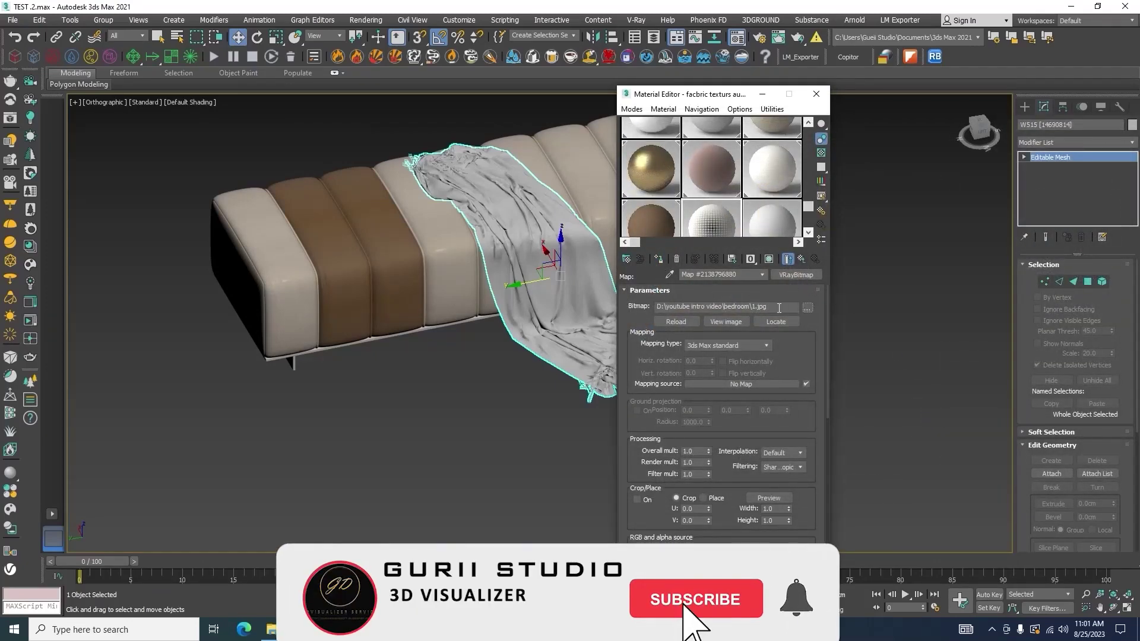
Step: Copy the file path of the front map's bitmap 1.jpg
{"action": "left_click", "coordinate": [742, 307]}
{"action": "right_click", "coordinate": [718, 310]}
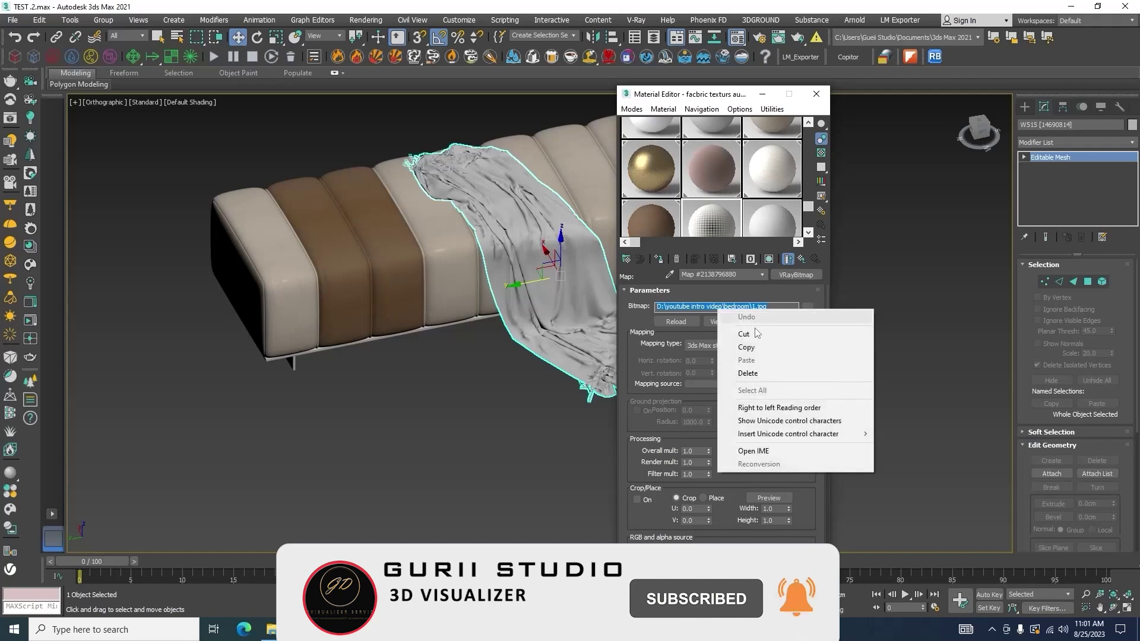
{"action": "left_click", "coordinate": [736, 346]}
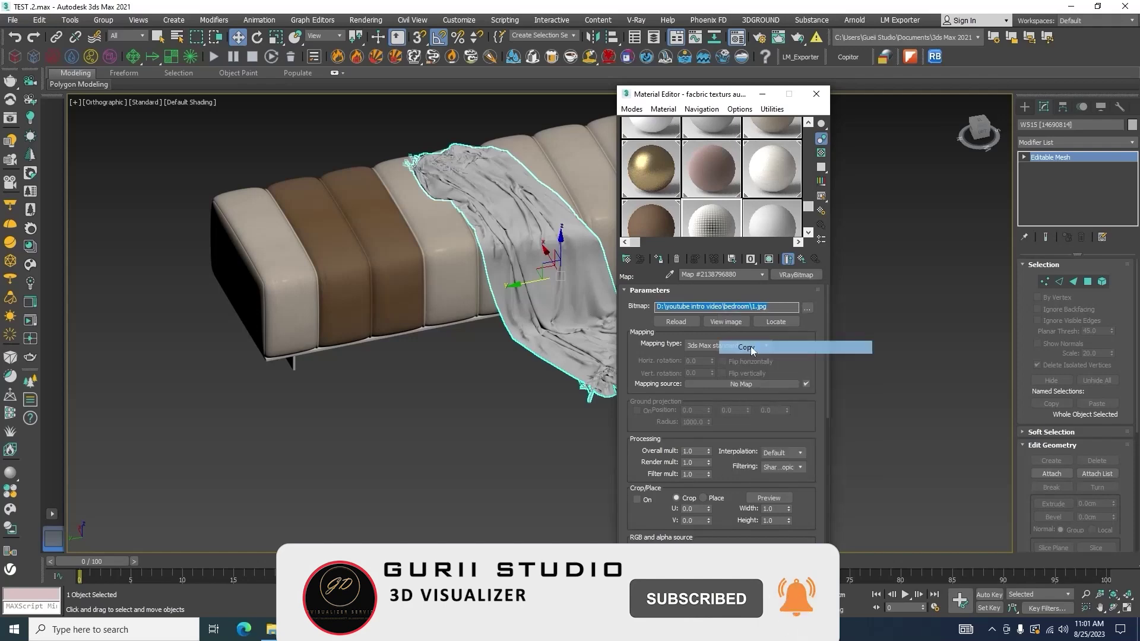
Step: Replace the bitmap in the Falloff's side Color Correction map with houndstooth image 1 from the bedroom folder
{"action": "left_click", "coordinate": [802, 260]}
{"action": "left_click", "coordinate": [802, 260]}
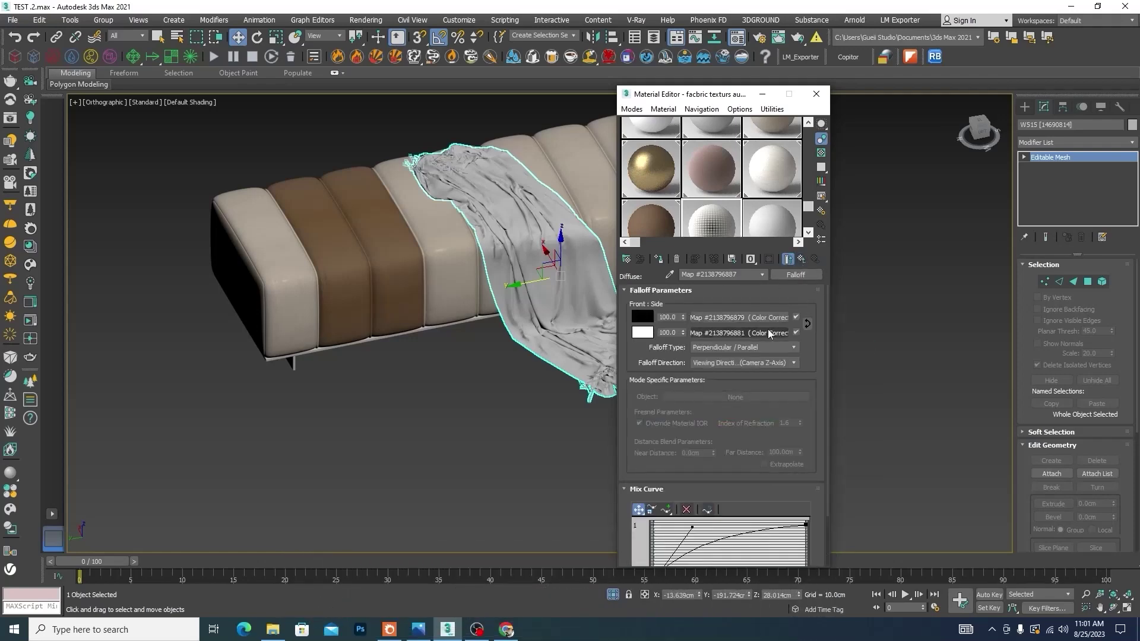
{"action": "left_click", "coordinate": [739, 331]}
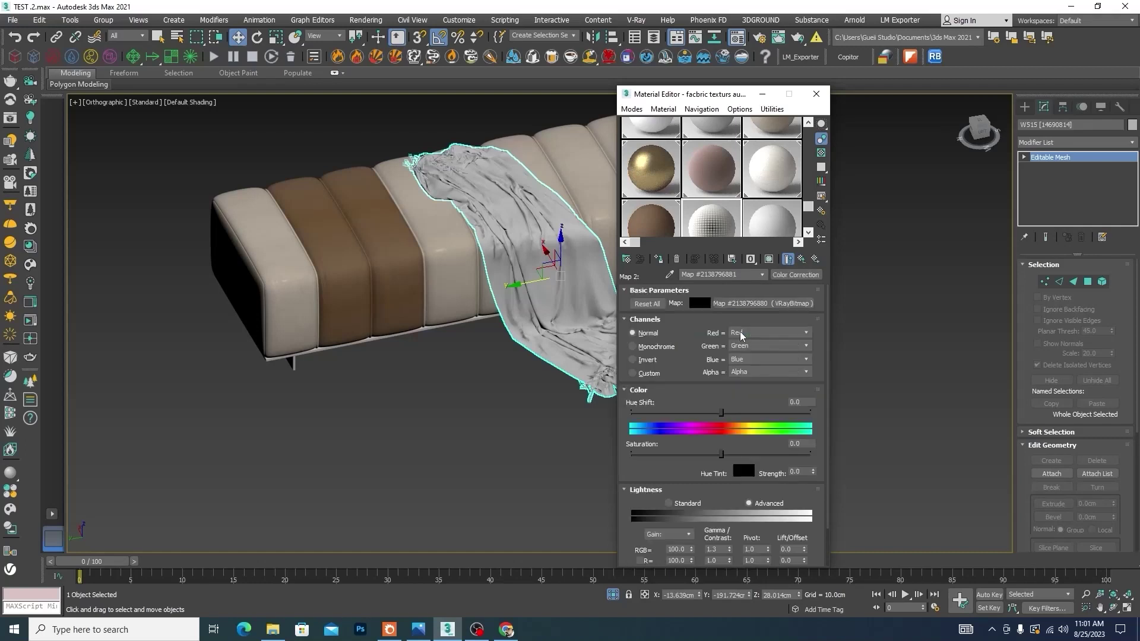
{"action": "left_click", "coordinate": [783, 304]}
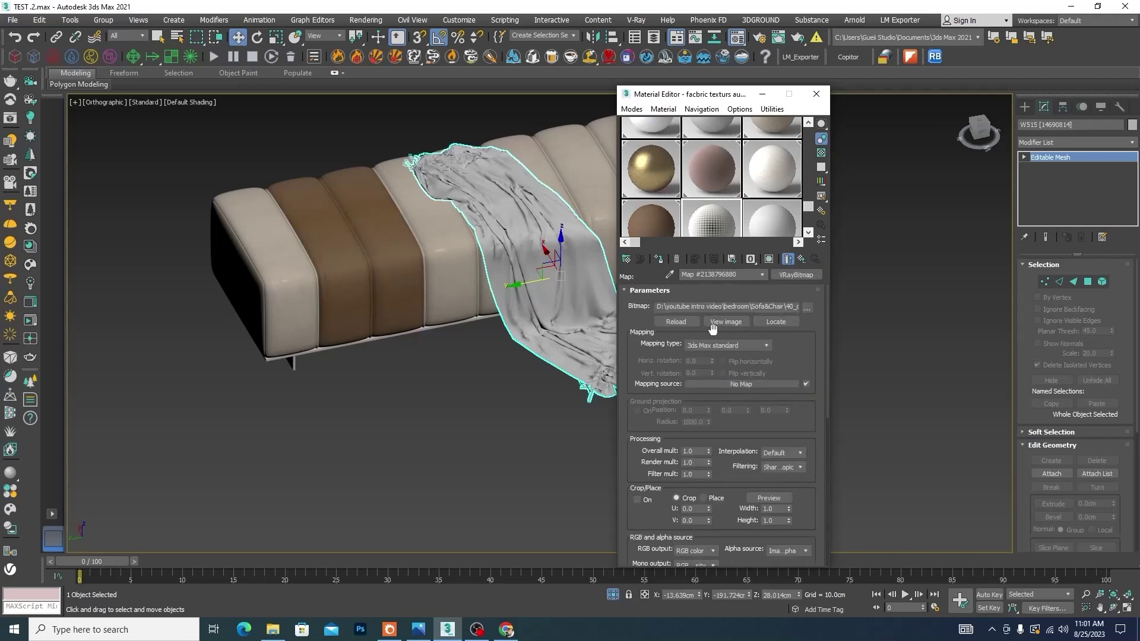
{"action": "left_click", "coordinate": [812, 307]}
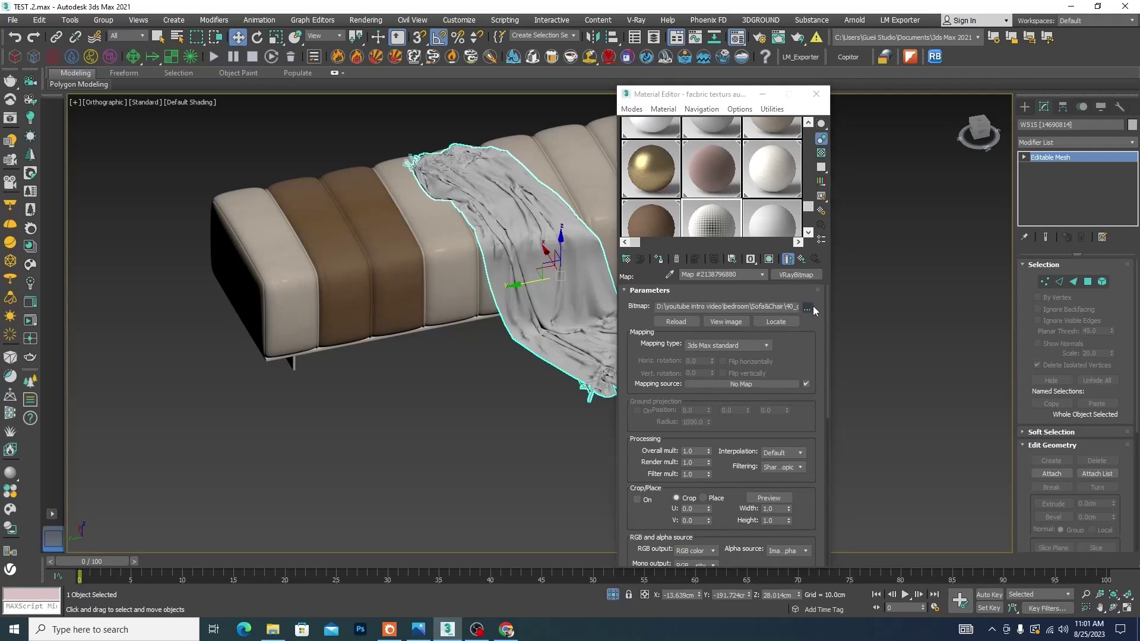
{"action": "left_click", "coordinate": [859, 162]}
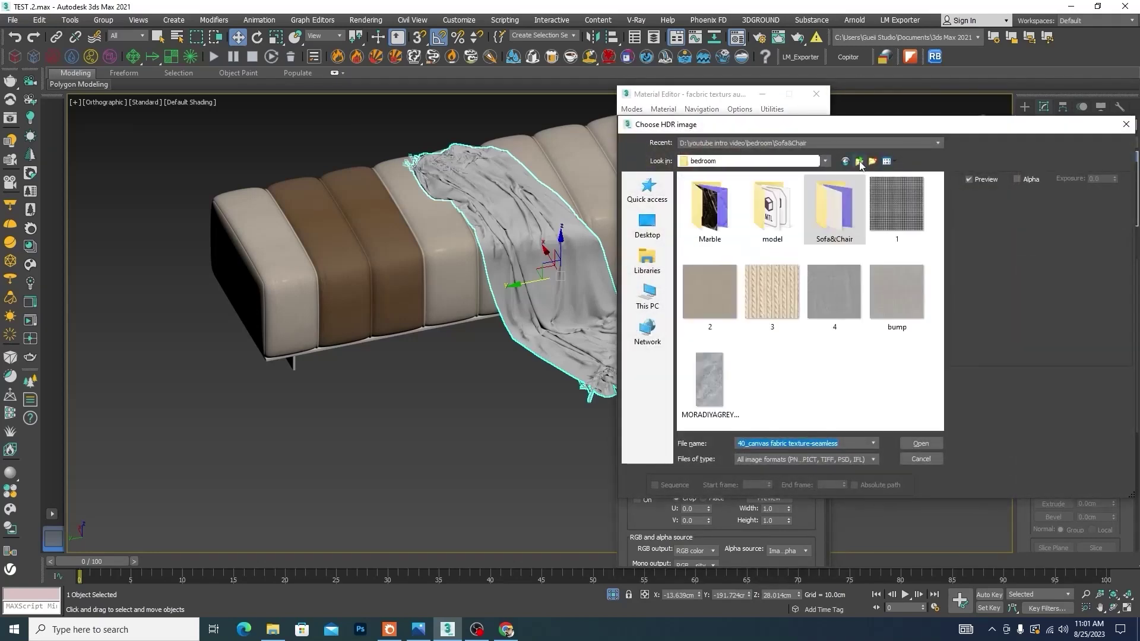
{"action": "left_click", "coordinate": [897, 205]}
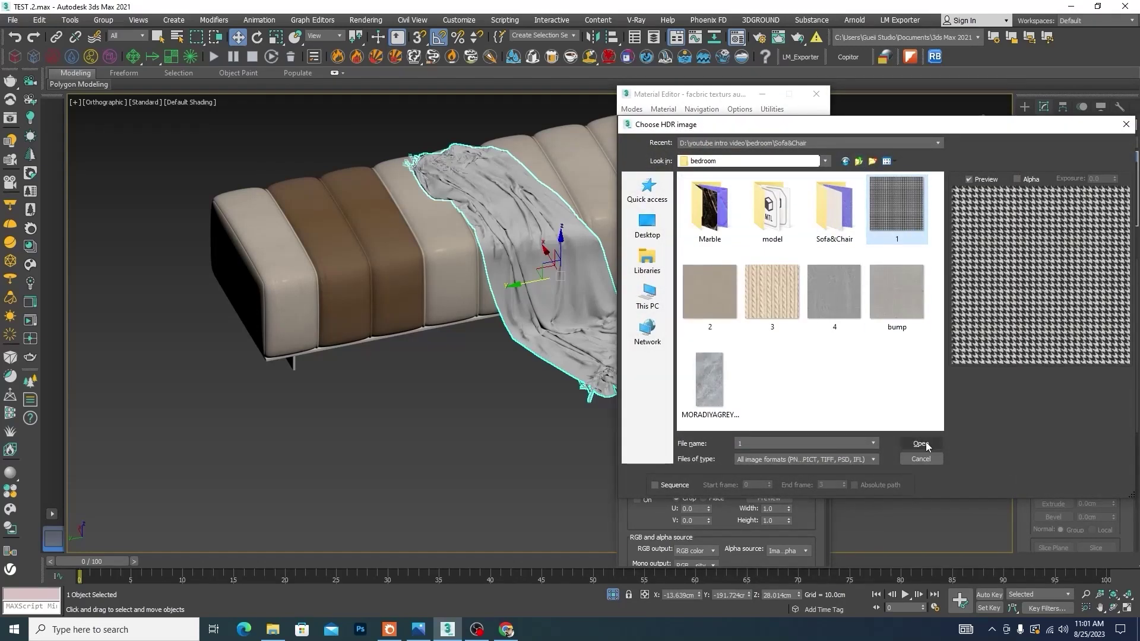
{"action": "left_click", "coordinate": [920, 444]}
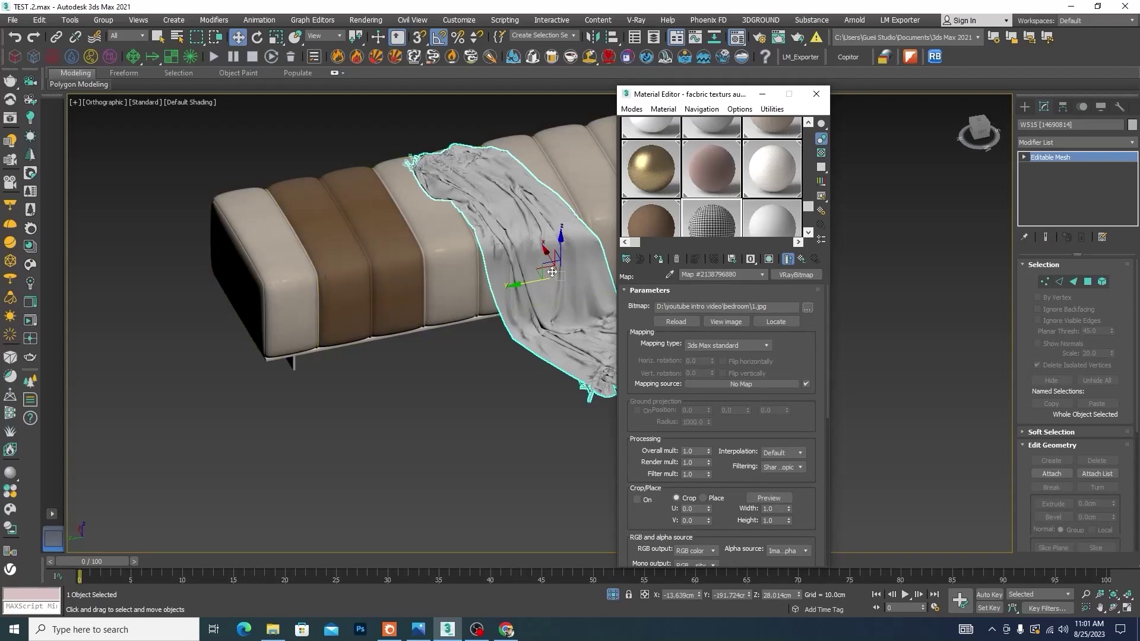
Step: Display the houndstooth texture on the throw in the viewport and check the pattern up close
{"action": "left_click", "coordinate": [769, 259]}
{"action": "scroll", "coordinate": [483, 241], "scroll_direction": "up", "scroll_amount": 5}
{"action": "scroll", "coordinate": [463, 219], "scroll_direction": "down", "scroll_amount": 5}
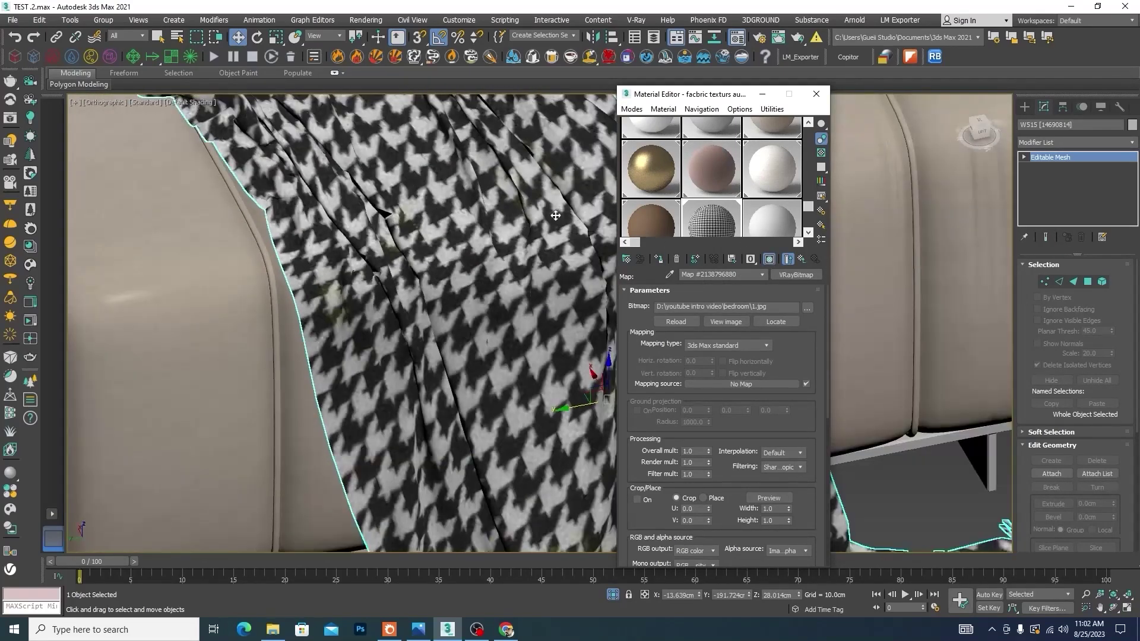
Step: Copy the reflection map of Beig colour velvet texturs into the reflection slot of facbric texturs automan cover
{"action": "left_click", "coordinate": [801, 259]}
{"action": "left_click", "coordinate": [801, 259]}
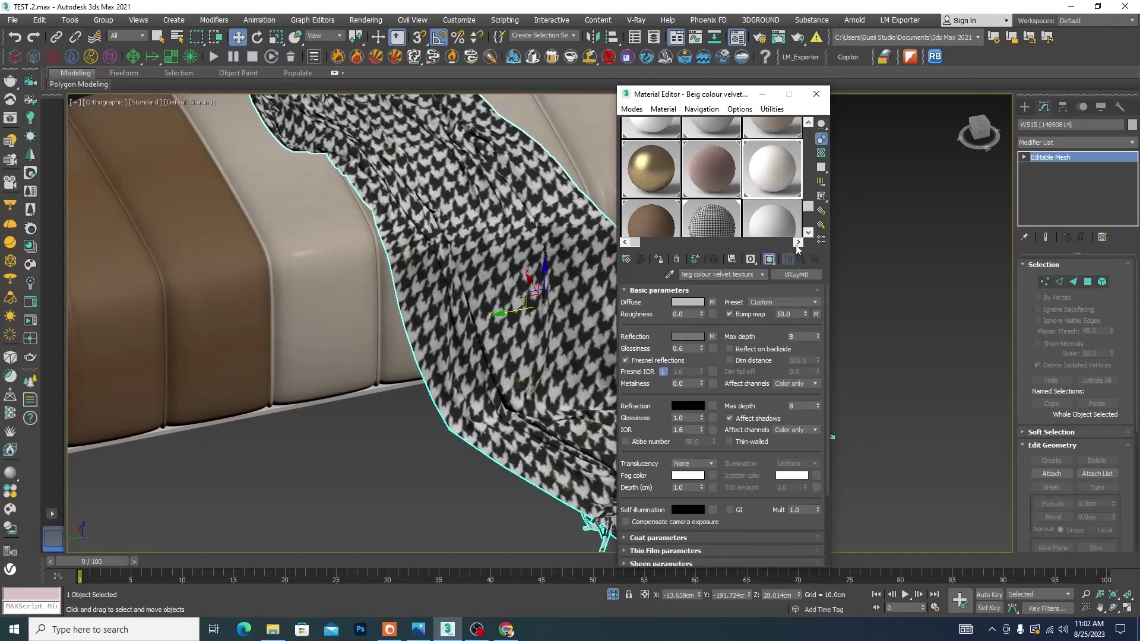
{"action": "right_click", "coordinate": [712, 337]}
{"action": "left_click", "coordinate": [744, 359]}
{"action": "left_click_drag", "start_coordinate": [828, 312], "coordinate": [836, 276]}
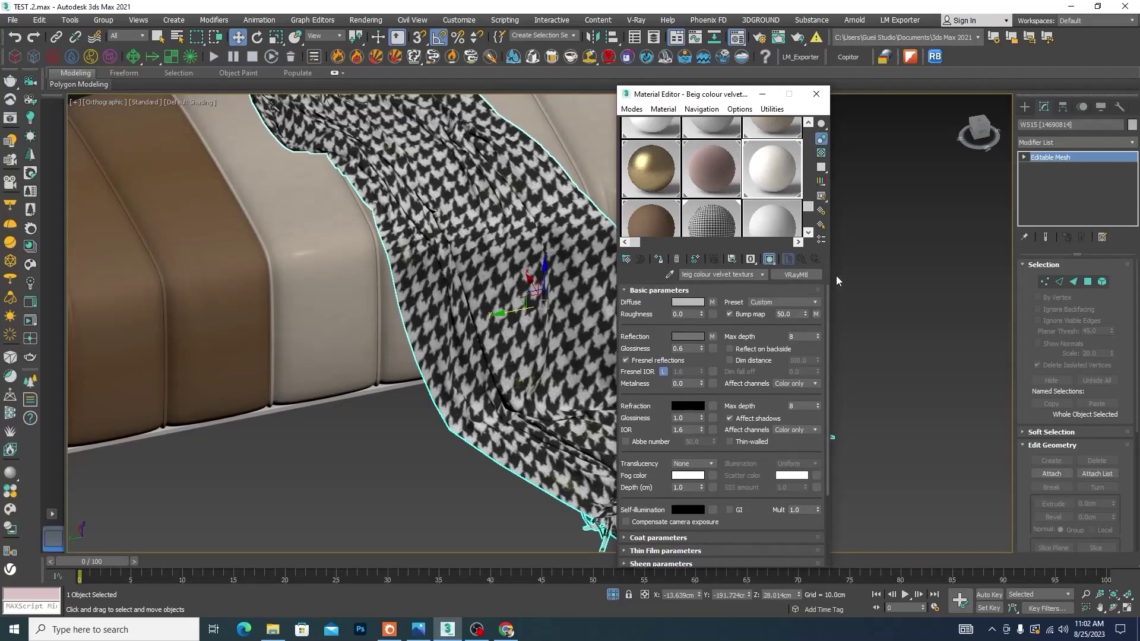
{"action": "left_click", "coordinate": [702, 223]}
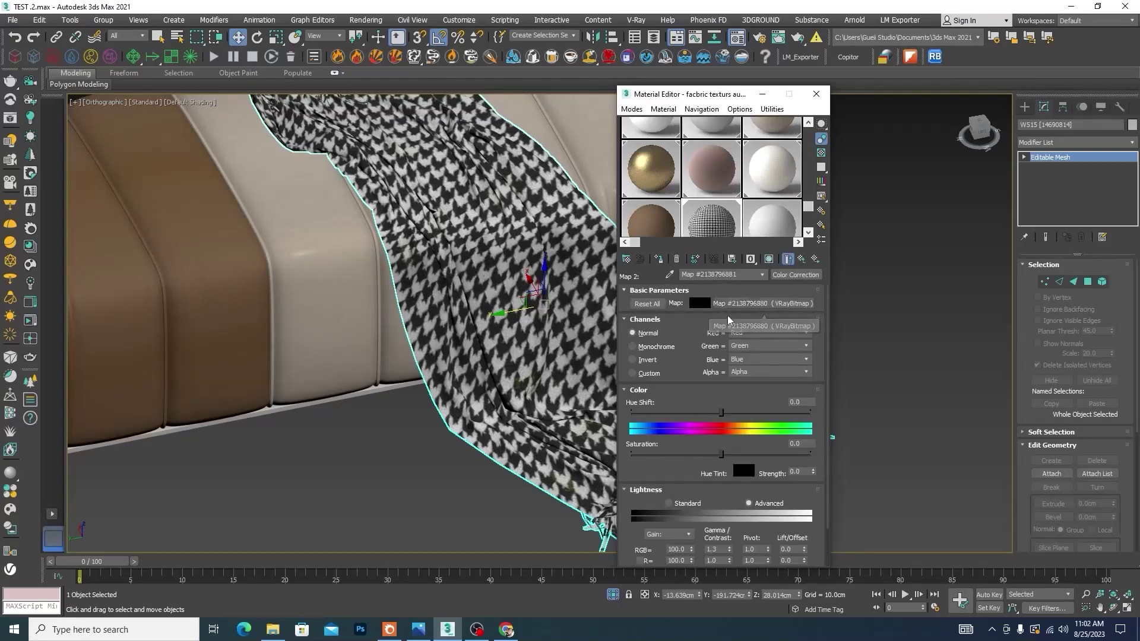
{"action": "left_click", "coordinate": [803, 259]}
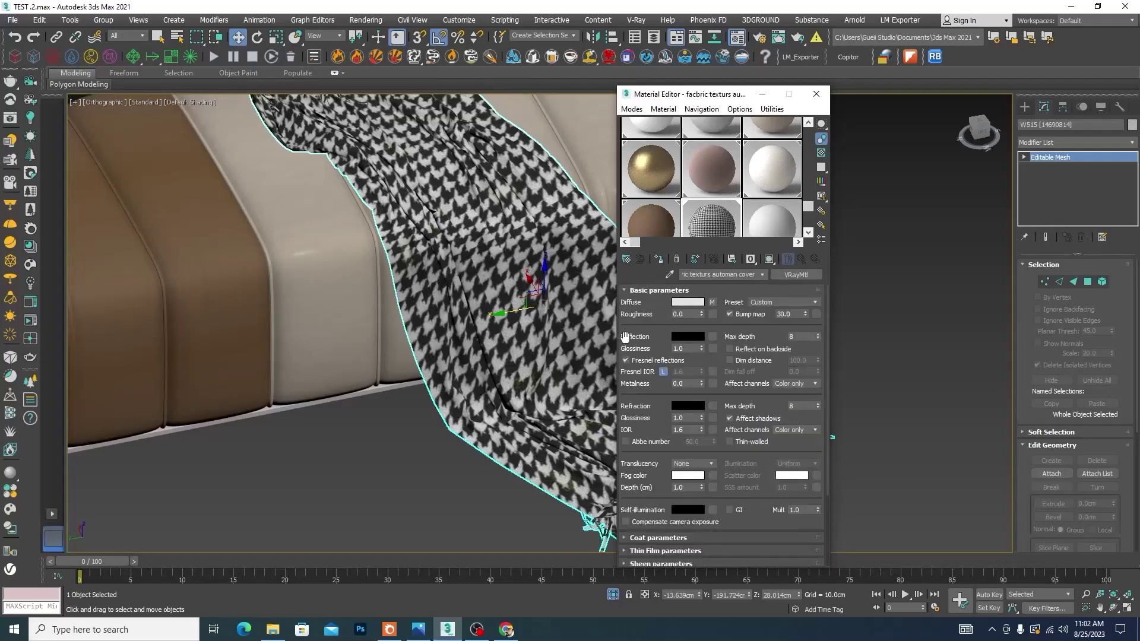
{"action": "right_click", "coordinate": [713, 338]}
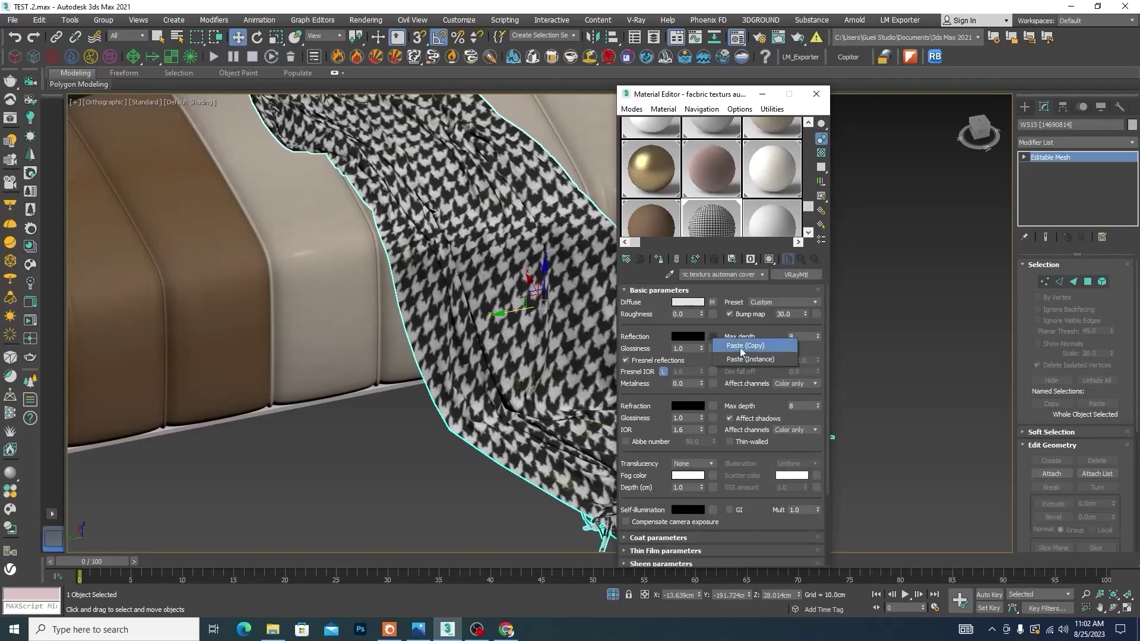
{"action": "left_click", "coordinate": [741, 349]}
Step: Replace the bitmap in the reflection slot's Color Correction map with houndstooth image 1 from the bedroom folder
{"action": "left_click", "coordinate": [713, 337]}
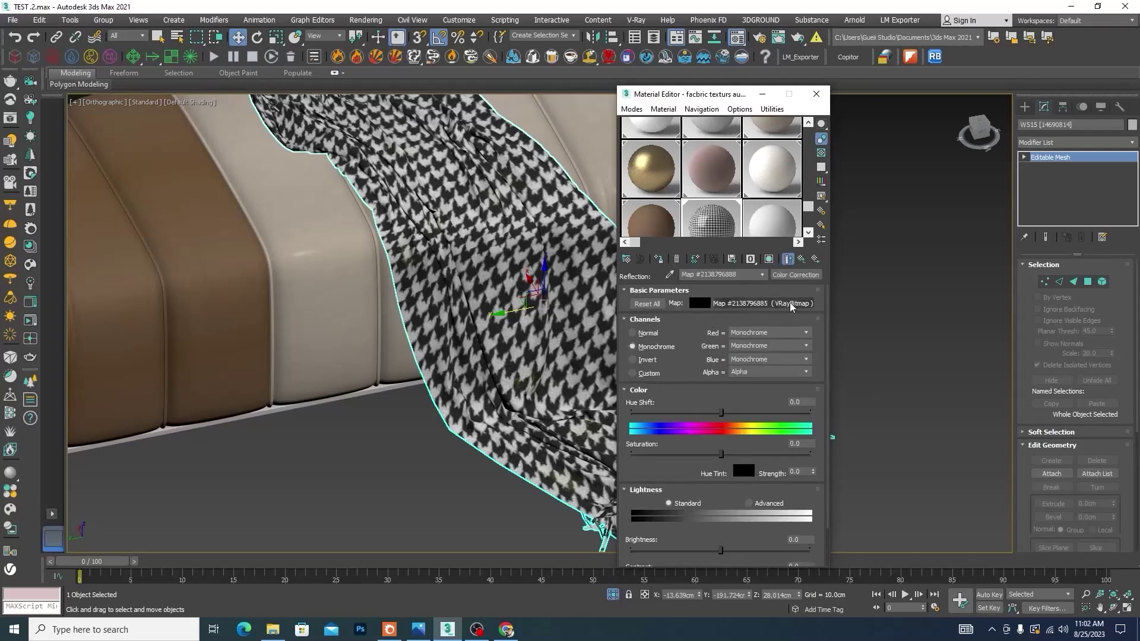
{"action": "left_click", "coordinate": [793, 304]}
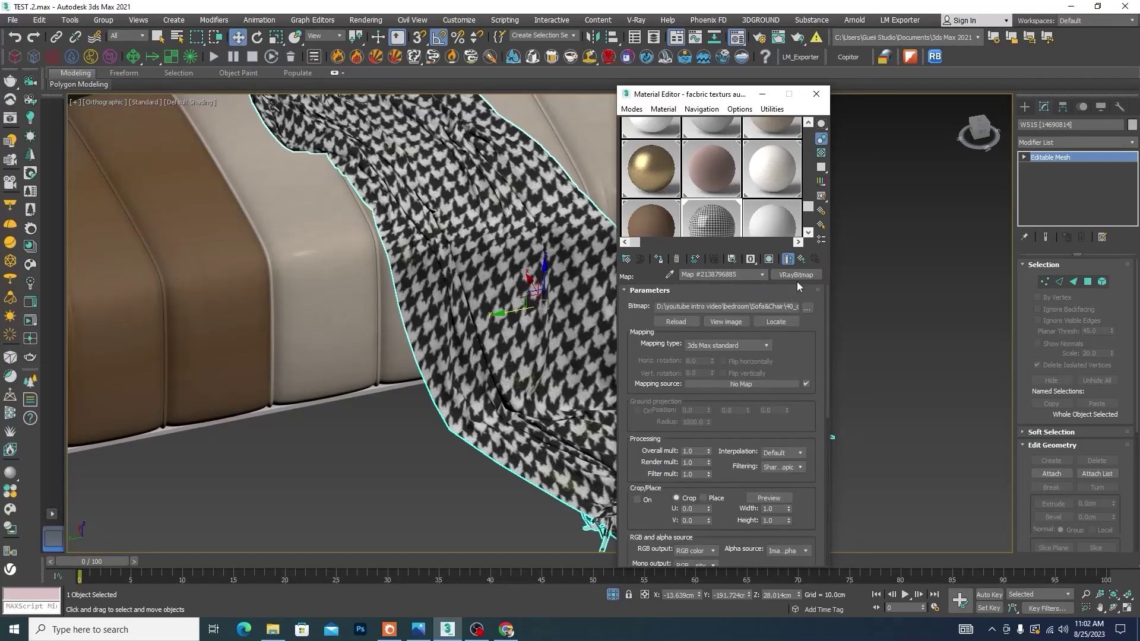
{"action": "left_click", "coordinate": [807, 307]}
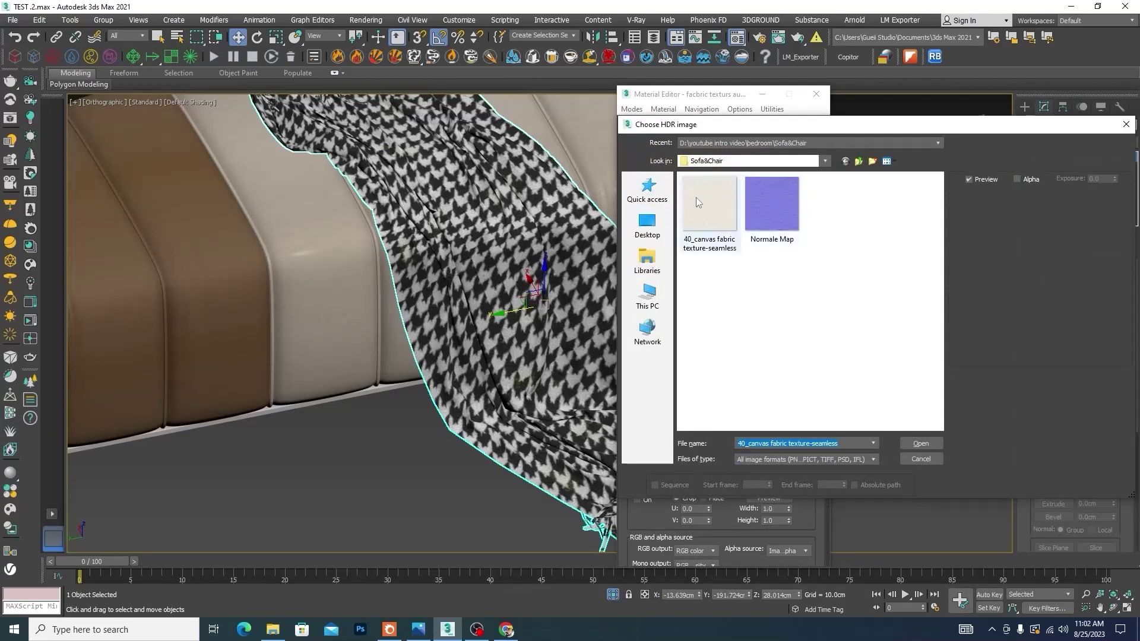
{"action": "left_click", "coordinate": [859, 161]}
{"action": "left_click", "coordinate": [896, 207]}
{"action": "left_click", "coordinate": [919, 443]}
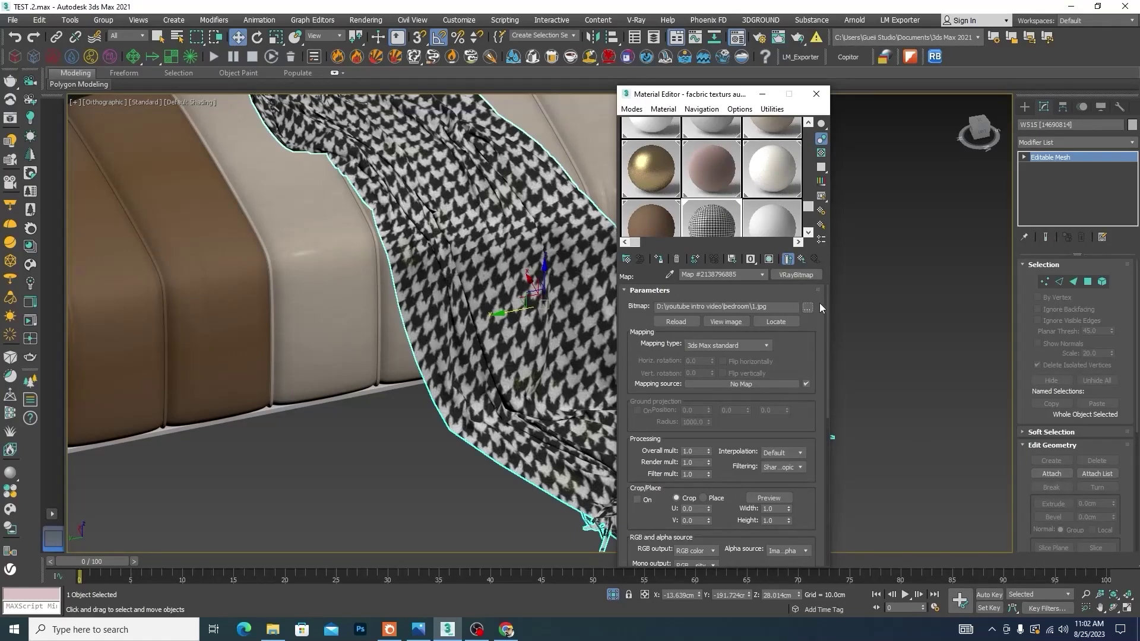
{"action": "left_click", "coordinate": [801, 260]}
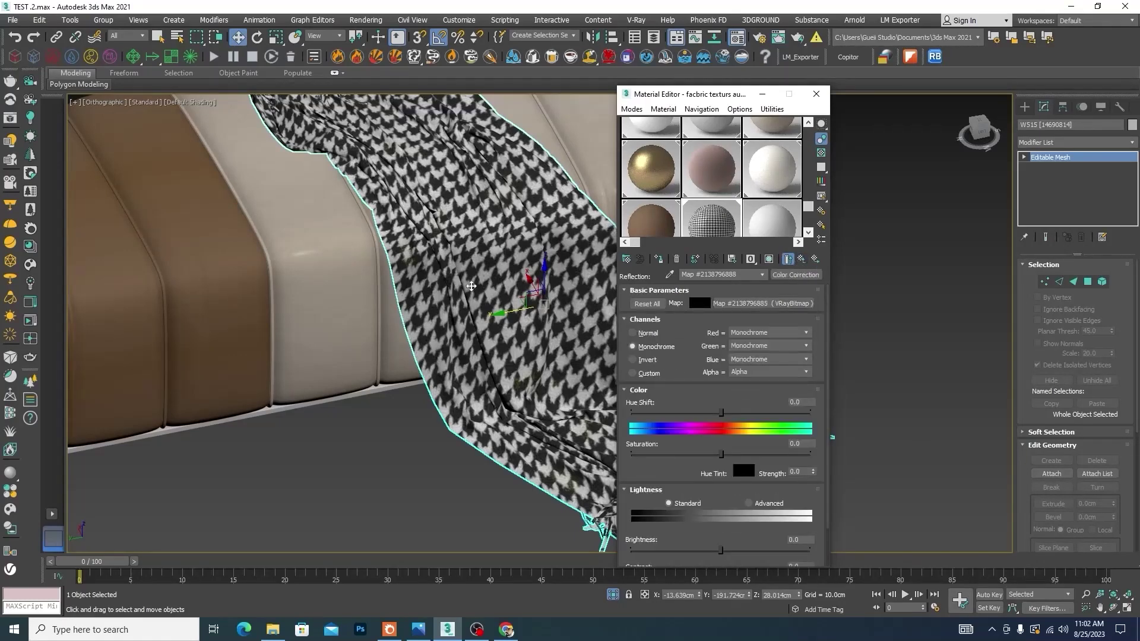
{"action": "scroll", "coordinate": [814, 294], "scroll_direction": "down", "scroll_amount": 2}
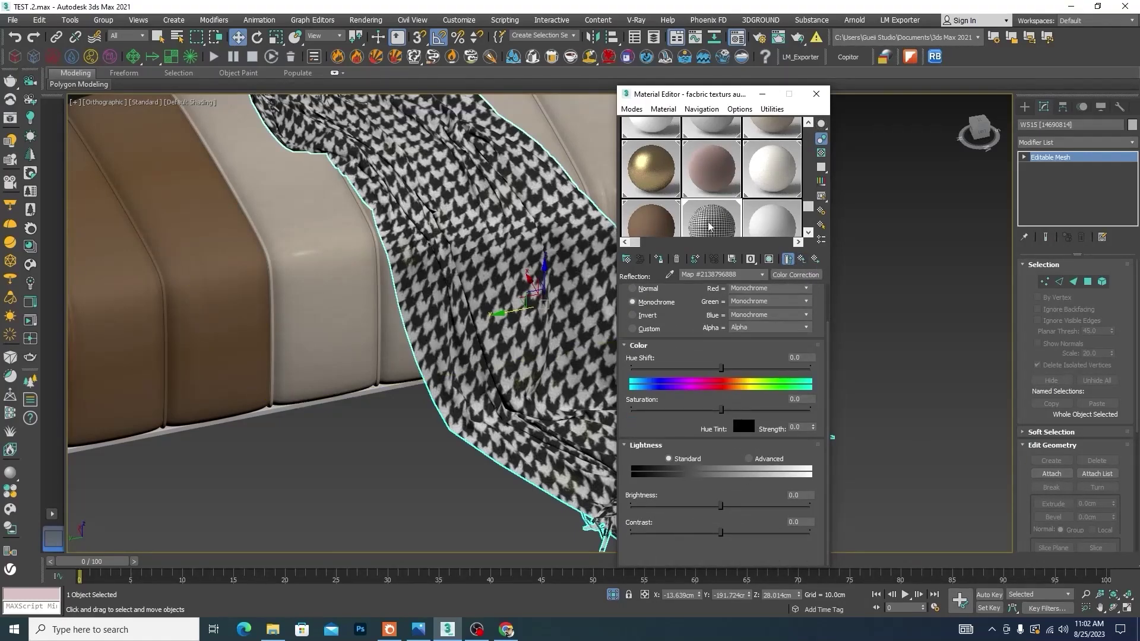
{"action": "left_click", "coordinate": [801, 259]}
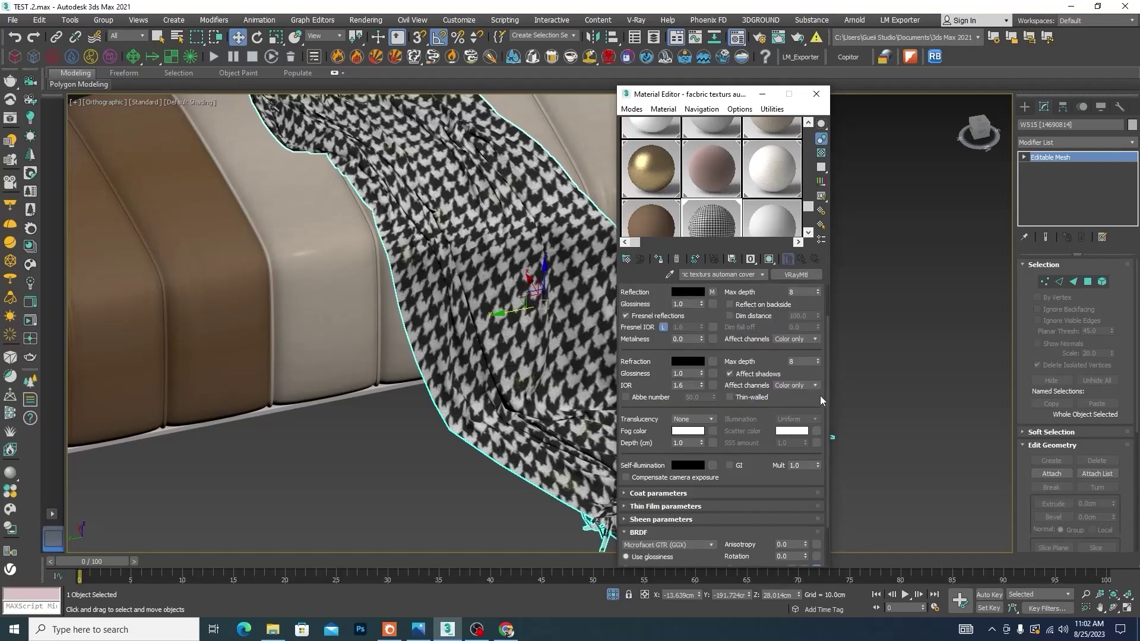
Step: Copy the fabric material's reflection map into its bump slot as a copy and set the bump amount to 50
{"action": "scroll", "coordinate": [825, 398], "scroll_direction": "down", "scroll_amount": 2}
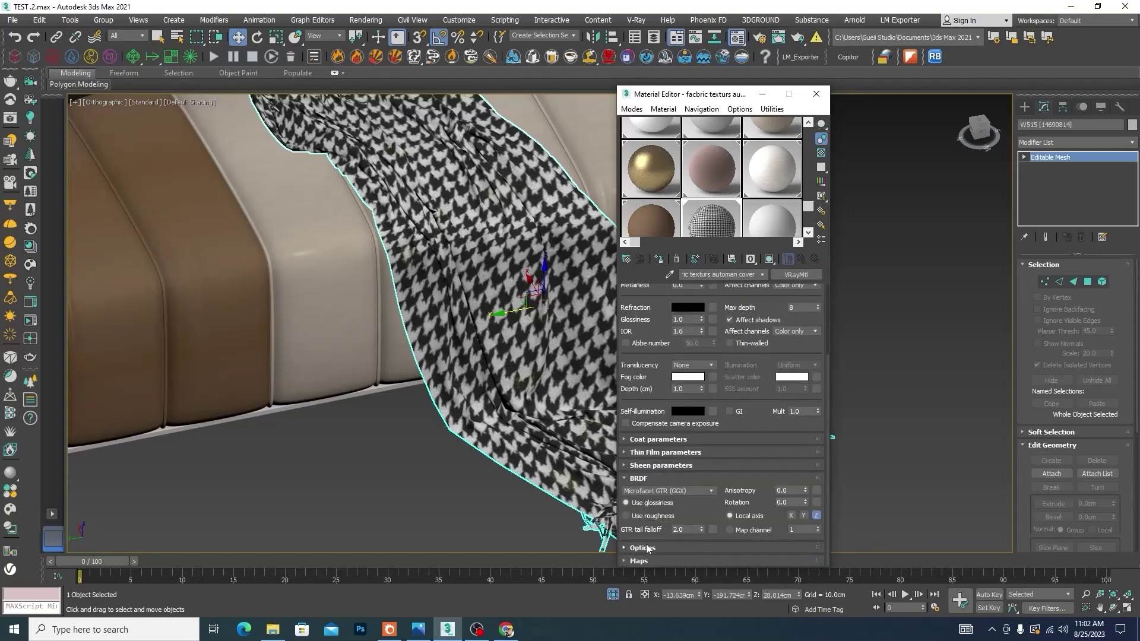
{"action": "left_click", "coordinate": [625, 561]}
{"action": "left_click_drag", "start_coordinate": [738, 94], "coordinate": [628, 32]}
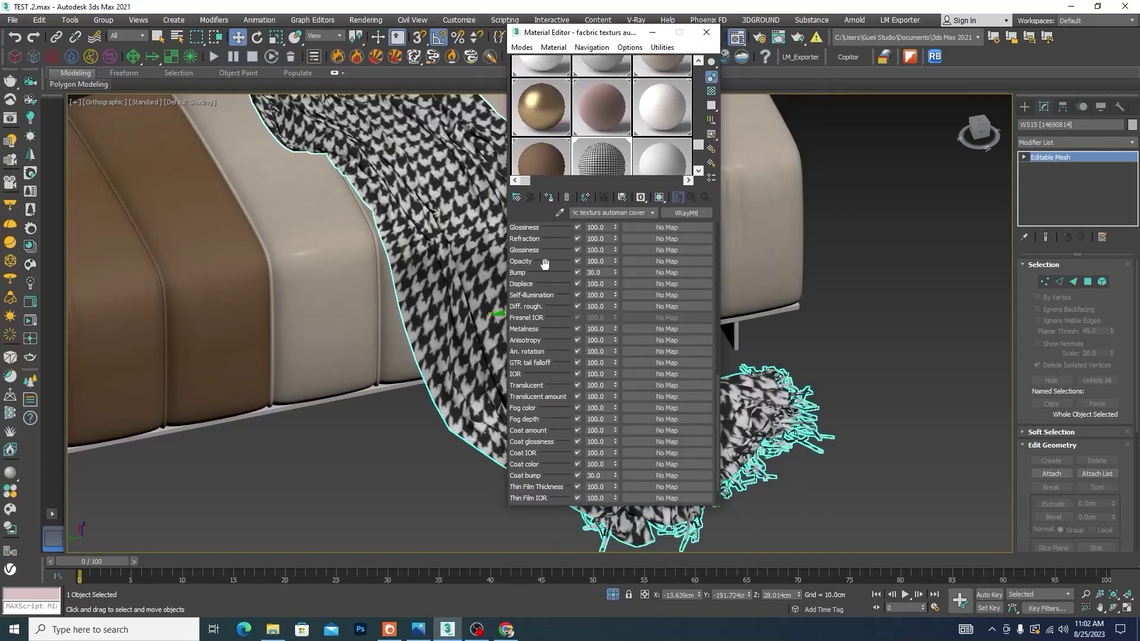
{"action": "left_click", "coordinate": [658, 273]}
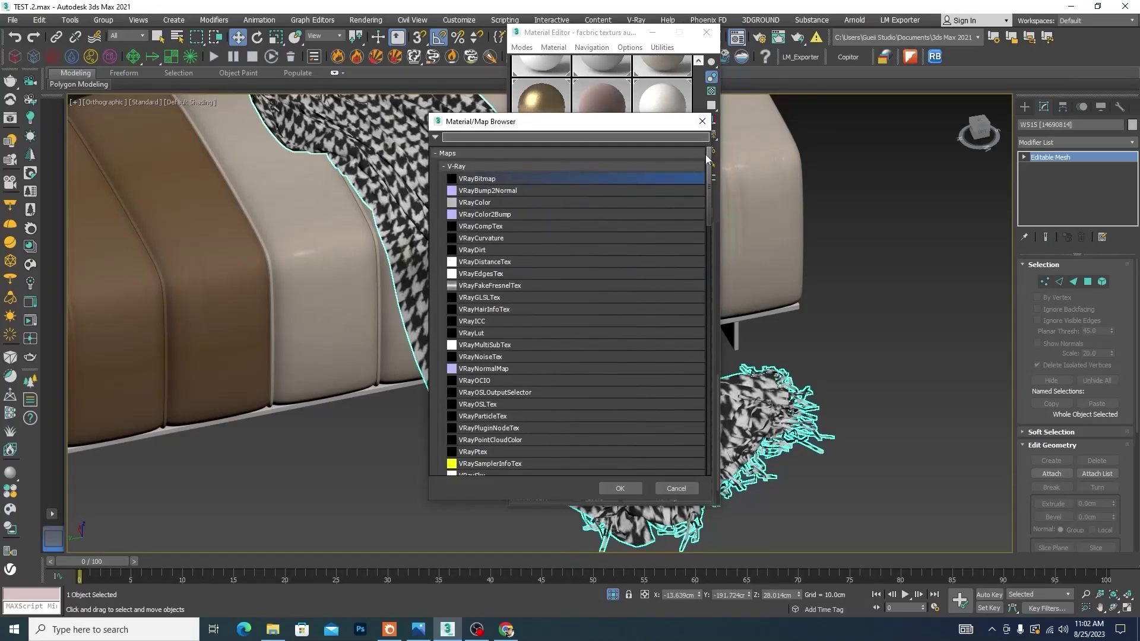
{"action": "left_click", "coordinate": [702, 122]}
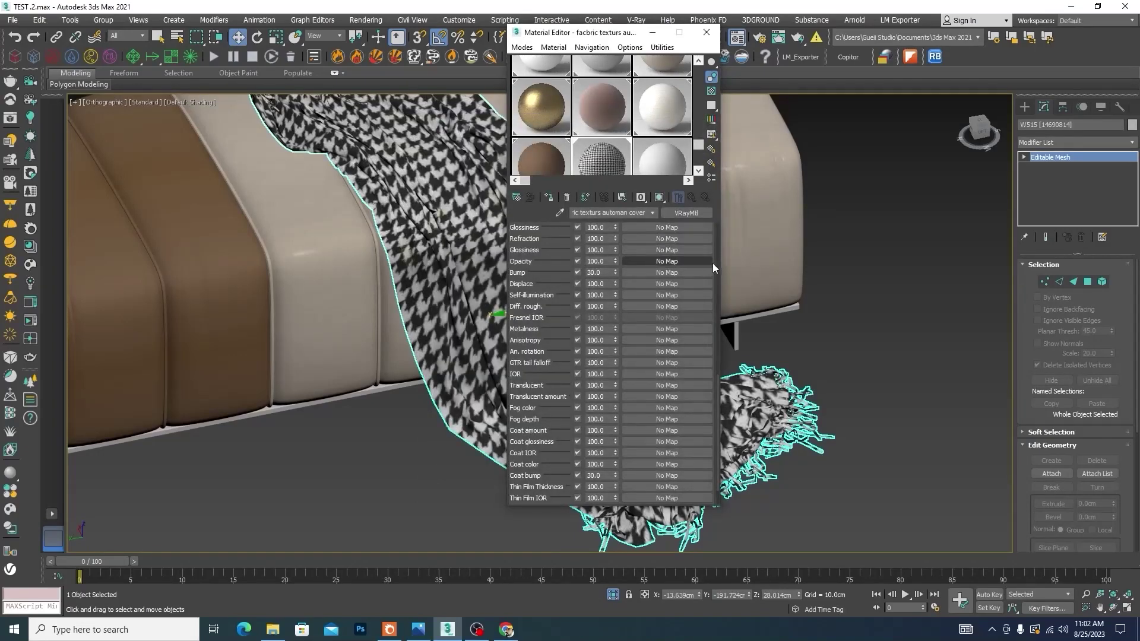
{"action": "left_click_drag", "start_coordinate": [718, 394], "coordinate": [718, 261]}
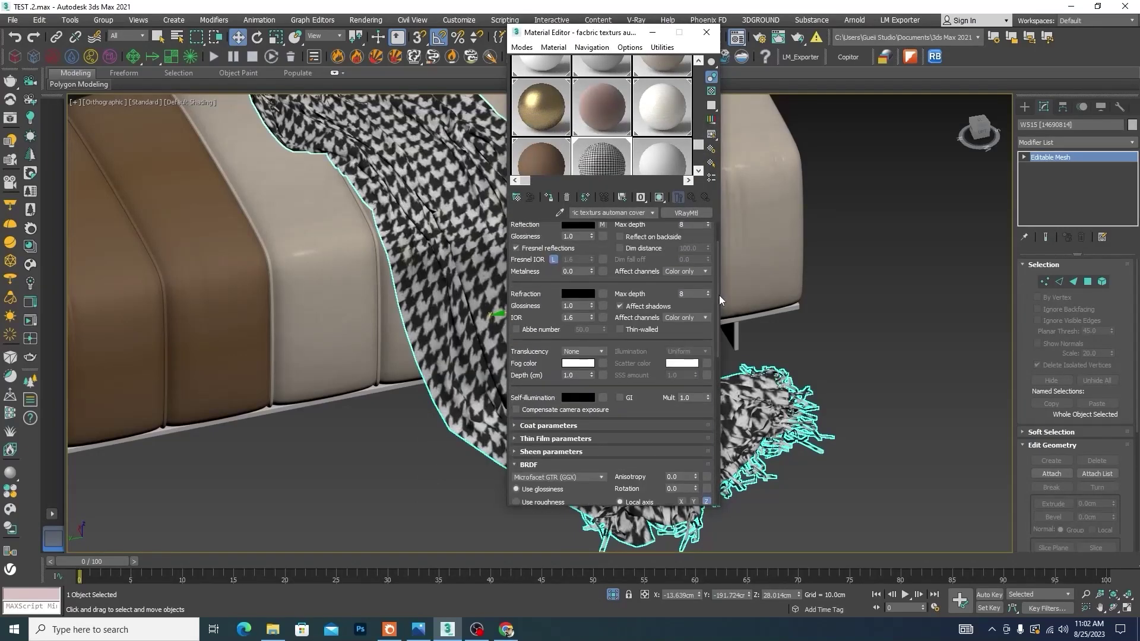
{"action": "left_click_drag", "start_coordinate": [720, 300], "coordinate": [715, 389]}
{"action": "right_click", "coordinate": [659, 320]}
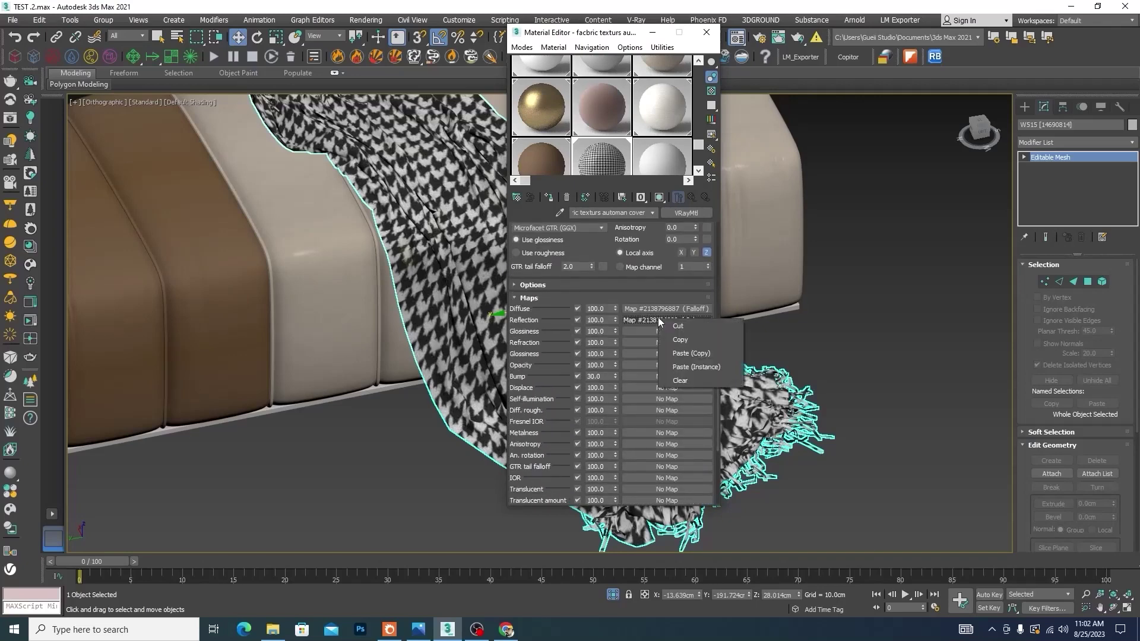
{"action": "left_click", "coordinate": [687, 337]}
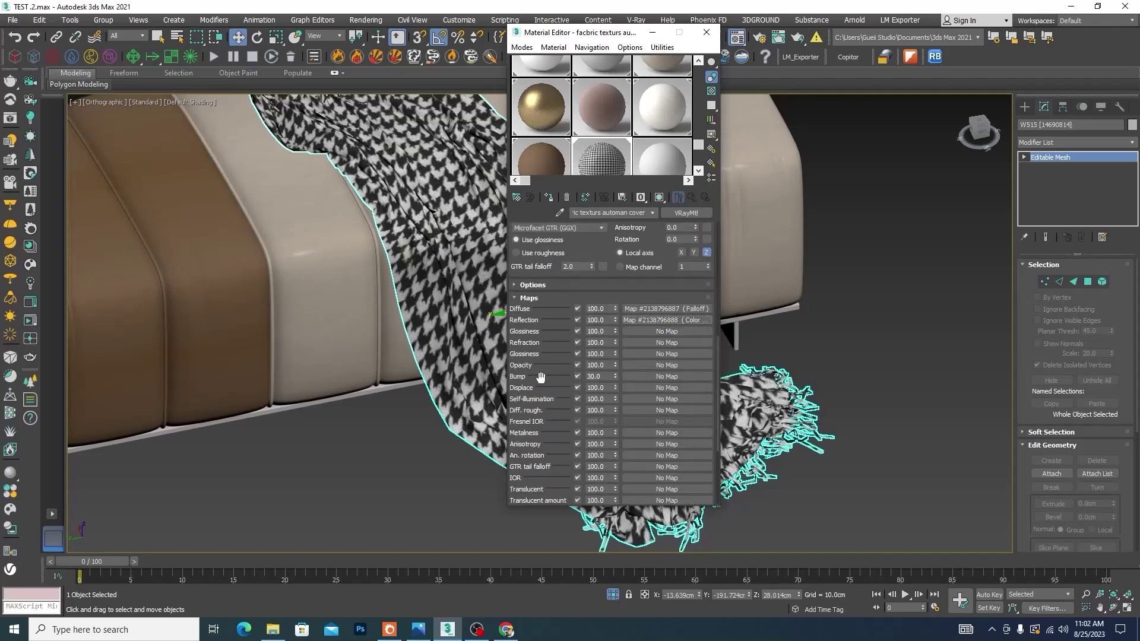
{"action": "right_click", "coordinate": [651, 374]}
{"action": "left_click", "coordinate": [686, 384]}
{"action": "double_click", "coordinate": [596, 377]}
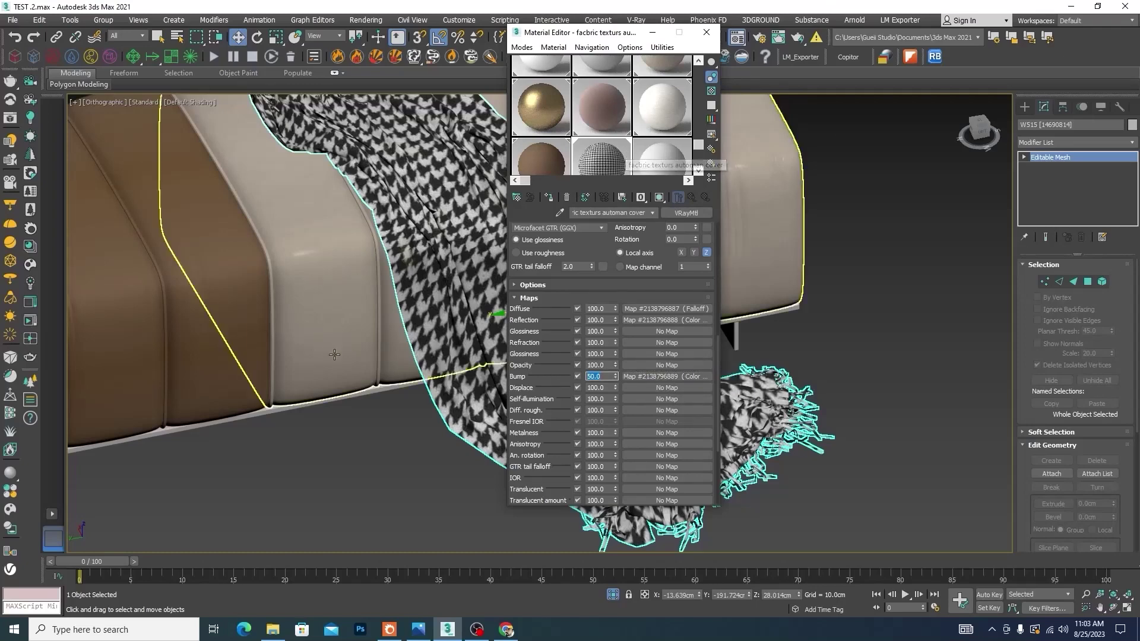
Step: Set the fabric material's reflection colour to dark grey (RGB 35) and its reflection glossiness to 0.6
{"action": "scroll", "coordinate": [380, 357], "scroll_direction": "down", "scroll_amount": 5}
{"action": "left_click_drag", "start_coordinate": [717, 366], "coordinate": [715, 242]}
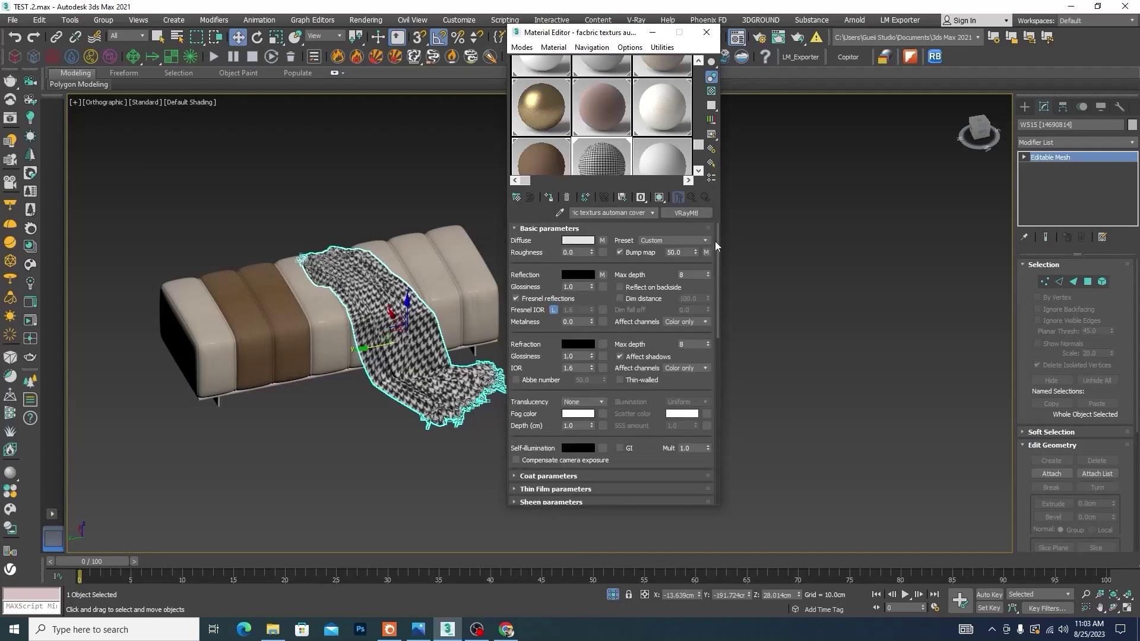
{"action": "left_click", "coordinate": [575, 274]}
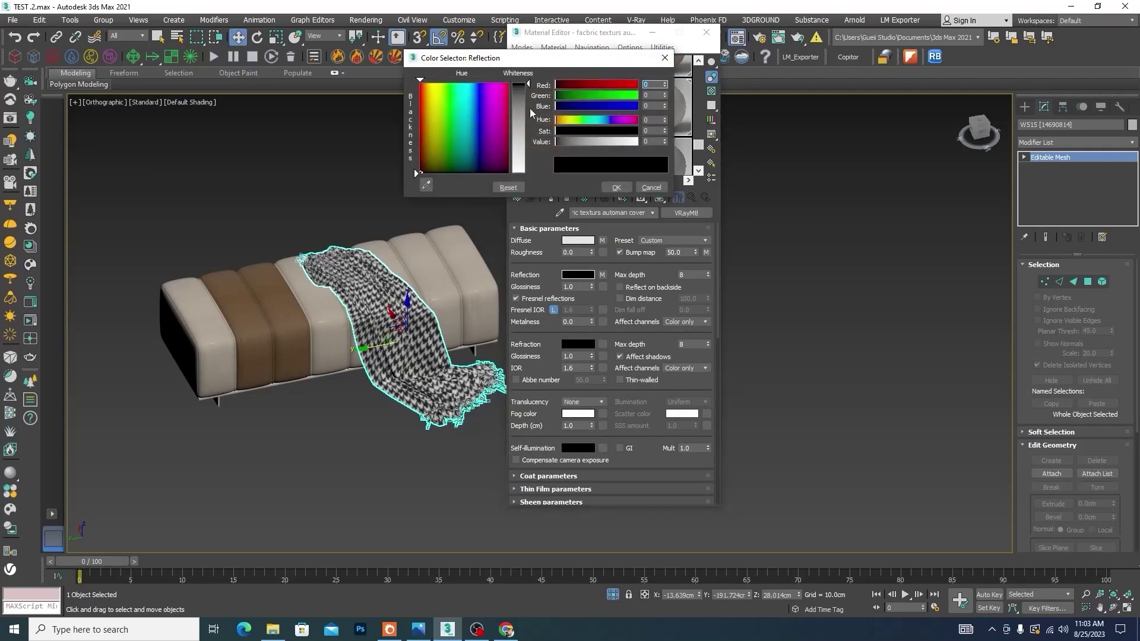
{"action": "left_click", "coordinate": [616, 187]}
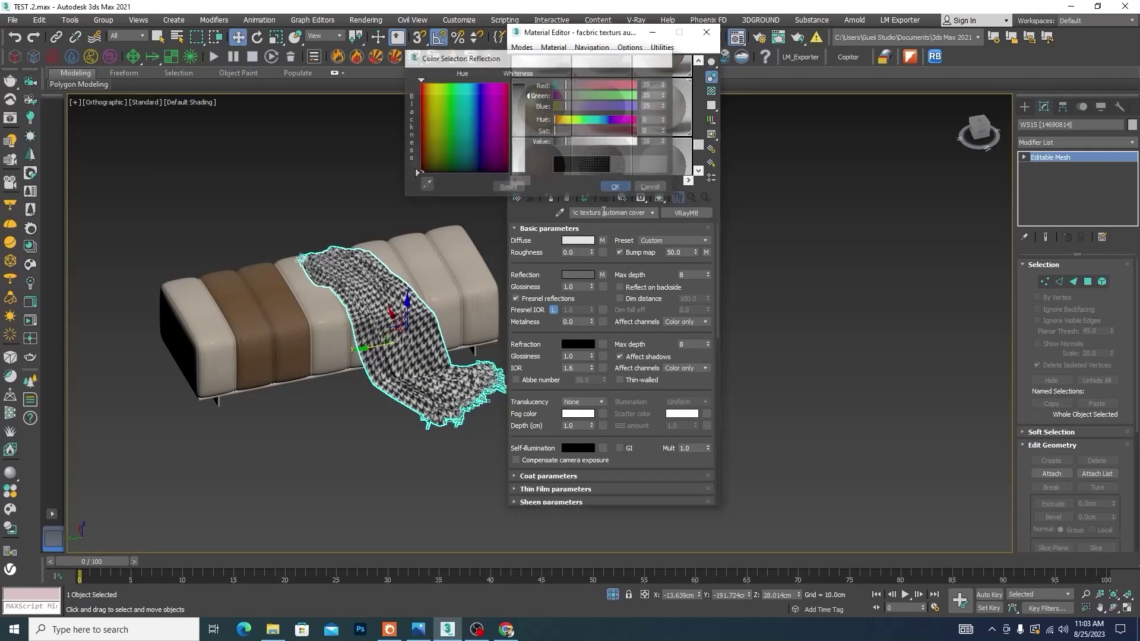
{"action": "left_click", "coordinate": [577, 286]}
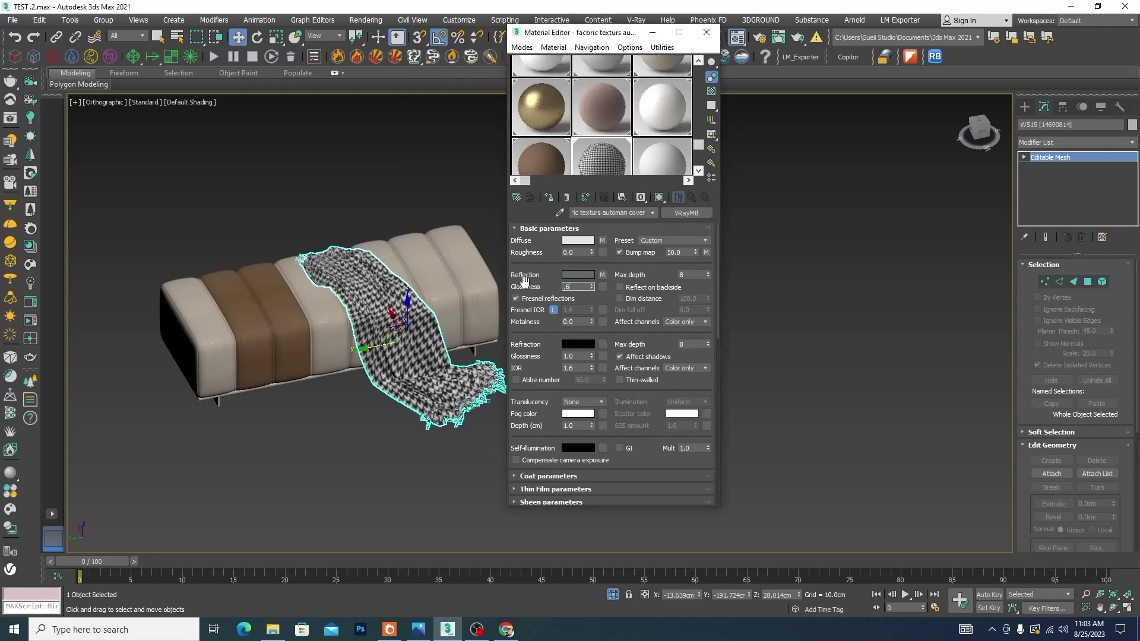
{"action": "type", "text": "0.6"}
{"action": "left_click", "coordinate": [374, 458]}
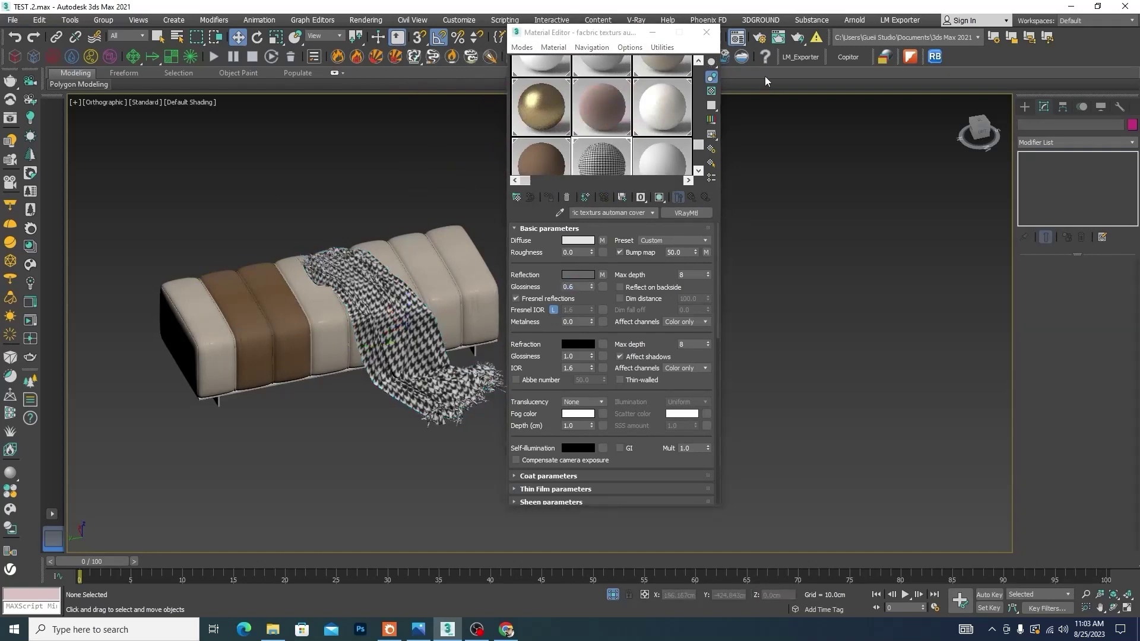
Step: Assign the gold Metallic_Paint_Bronze material to the bench's base frame and legs
{"action": "scroll", "coordinate": [219, 414], "scroll_direction": "up", "scroll_amount": 5}
{"action": "left_click", "coordinate": [214, 382]}
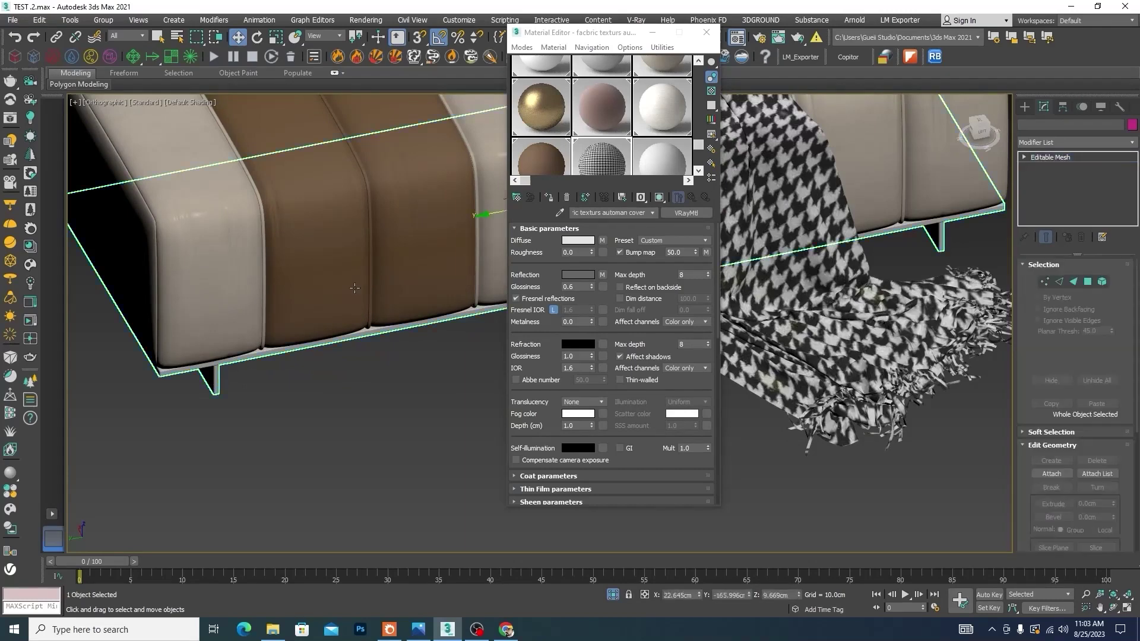
{"action": "left_click", "coordinate": [553, 109]}
{"action": "left_click", "coordinate": [550, 197]}
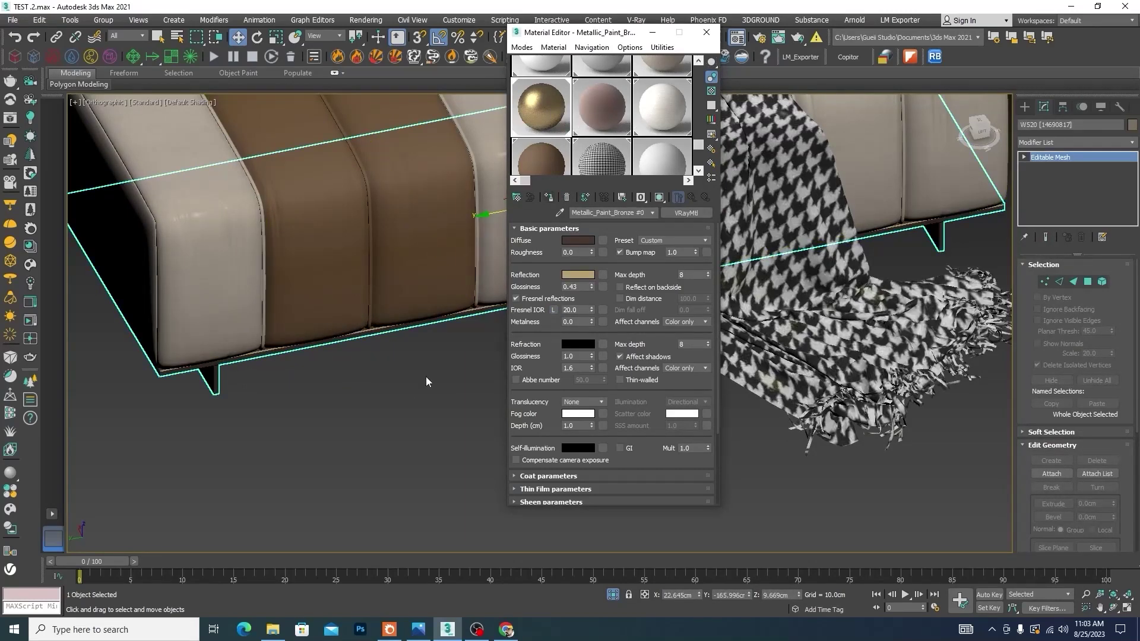
Step: Deselect the bench, put the material editor away and end its isolation to bring back the full bedroom in four views
{"action": "left_click", "coordinate": [427, 382]}
{"action": "left_click", "coordinate": [653, 33]}
{"action": "key", "text": "alt+w"}
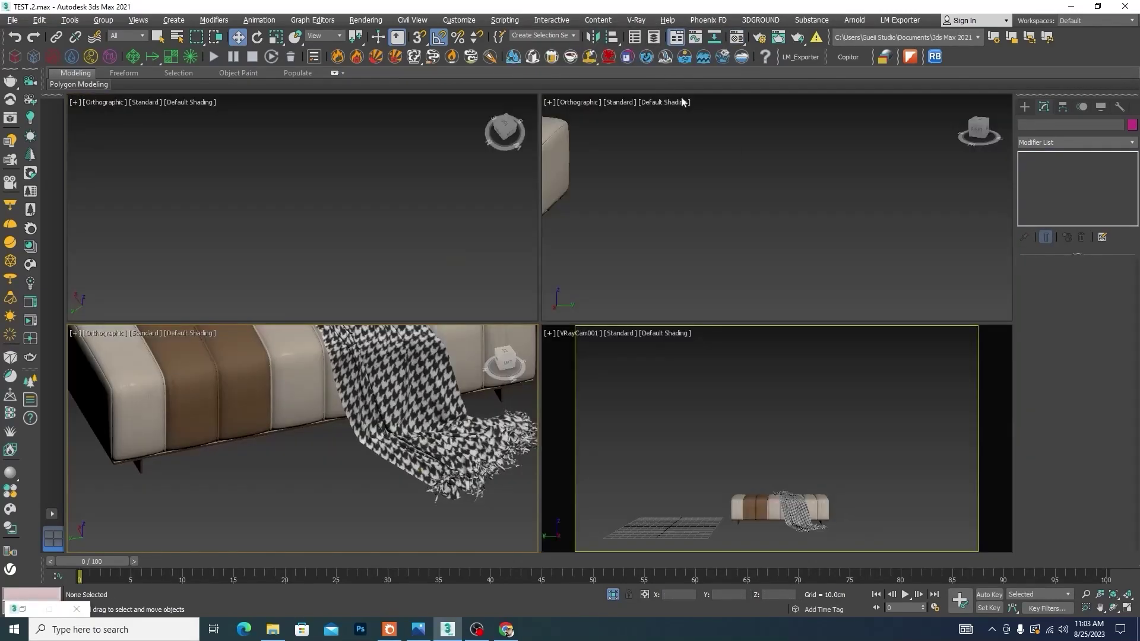
{"action": "left_click", "coordinate": [612, 595]}
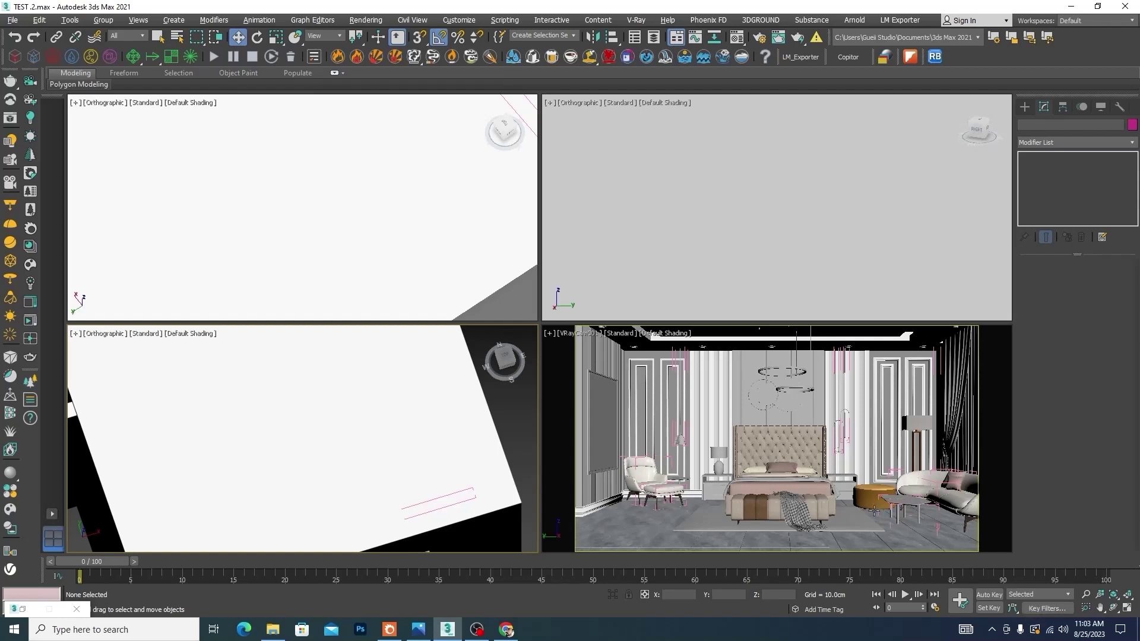
Step: Isolate the round pouf beside the sofa and show it enlarged in a low side view with its feet exposed
{"action": "left_click", "coordinate": [871, 493]}
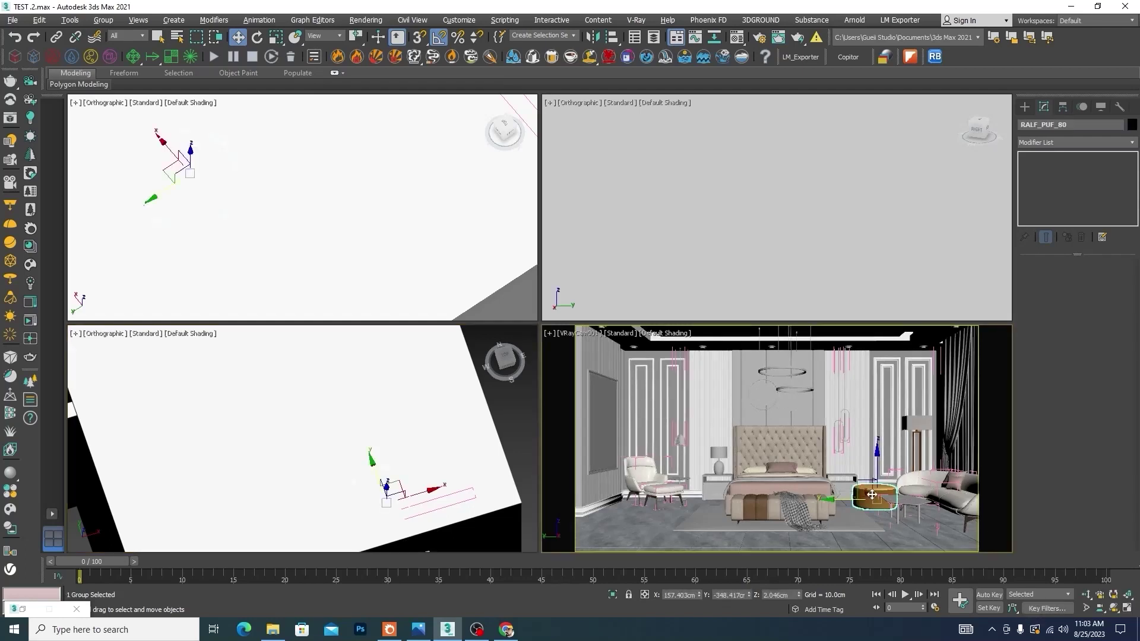
{"action": "left_click", "coordinate": [613, 595]}
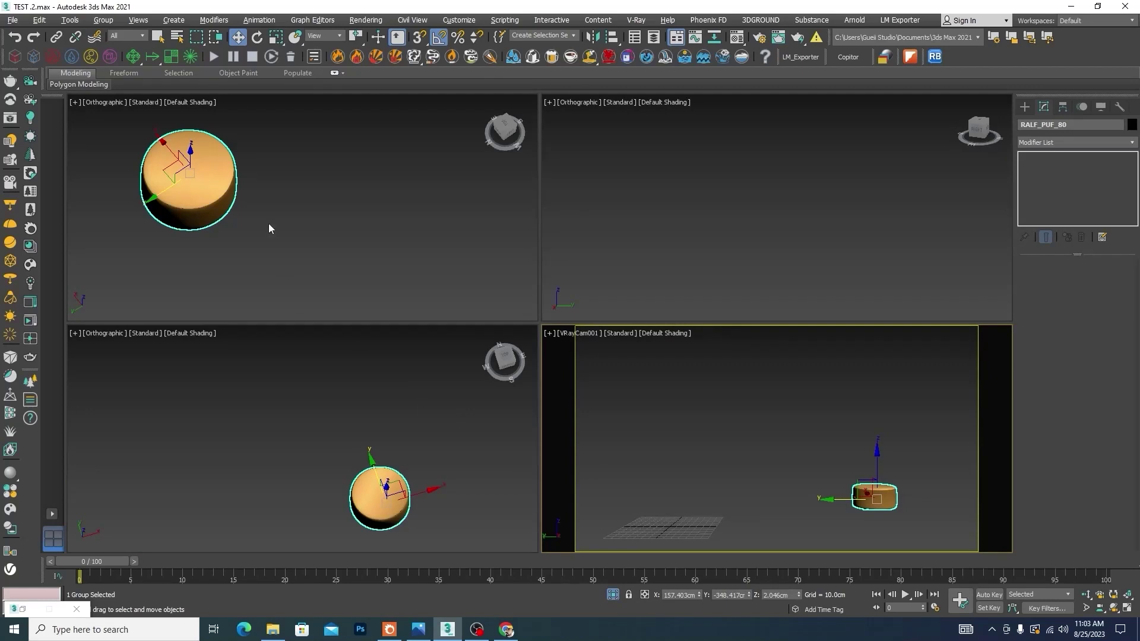
{"action": "key", "text": "alt+w"}
{"action": "middle_click_drag", "start_coordinate": [491, 287], "coordinate": [549, 254], "text": "alt"}
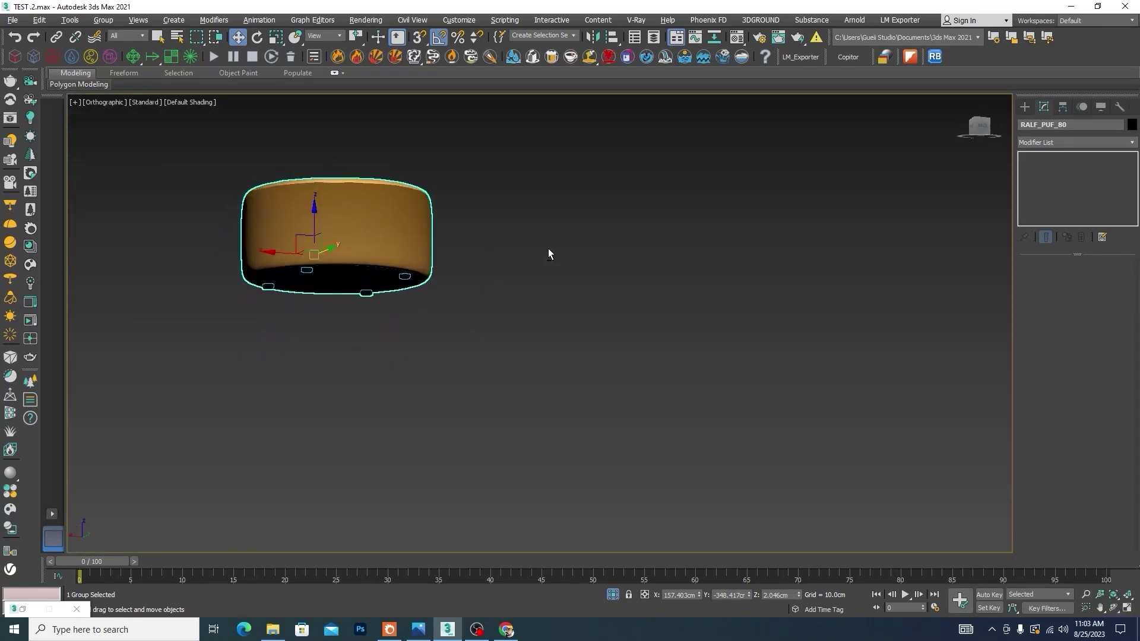
{"action": "middle_click_drag", "start_coordinate": [497, 227], "coordinate": [497, 253], "text": "alt"}
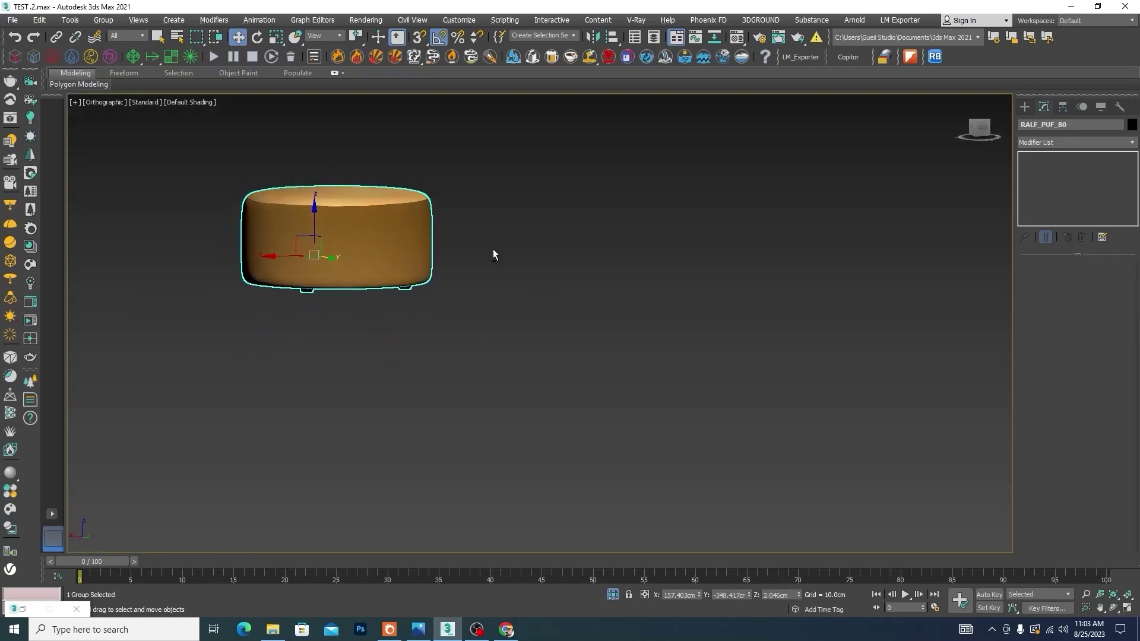
{"action": "left_click", "coordinate": [103, 20]}
{"action": "left_click", "coordinate": [110, 40]}
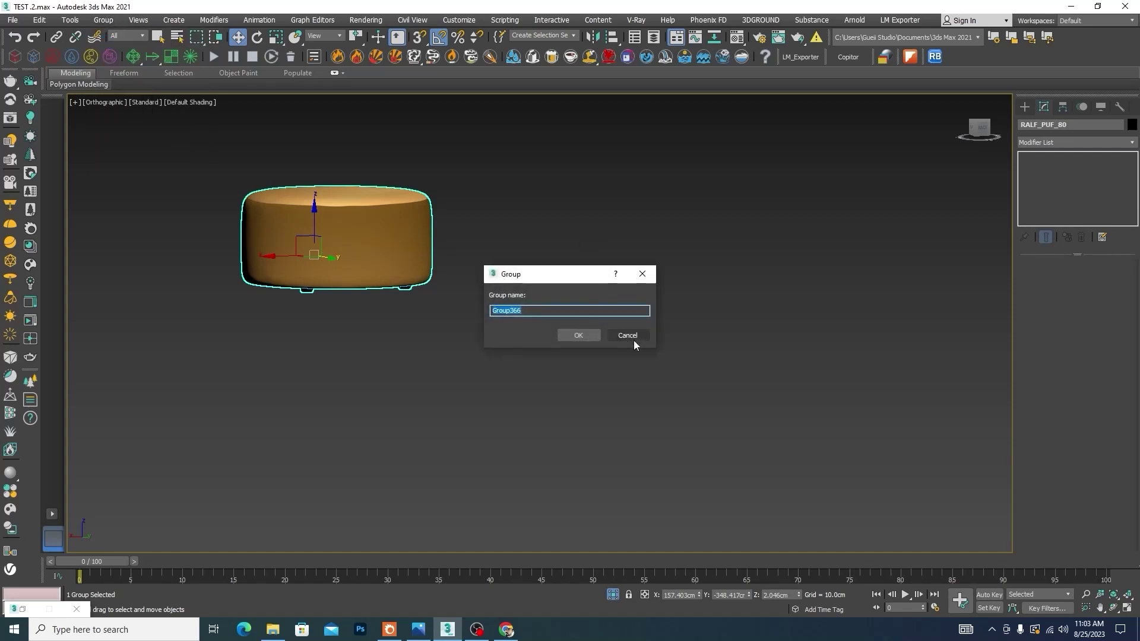
{"action": "left_click", "coordinate": [633, 341]}
Step: Open the pouf's group recursively and assign the beige FABRIC TEXTURS material to the pouf's body
{"action": "left_click", "coordinate": [103, 20]}
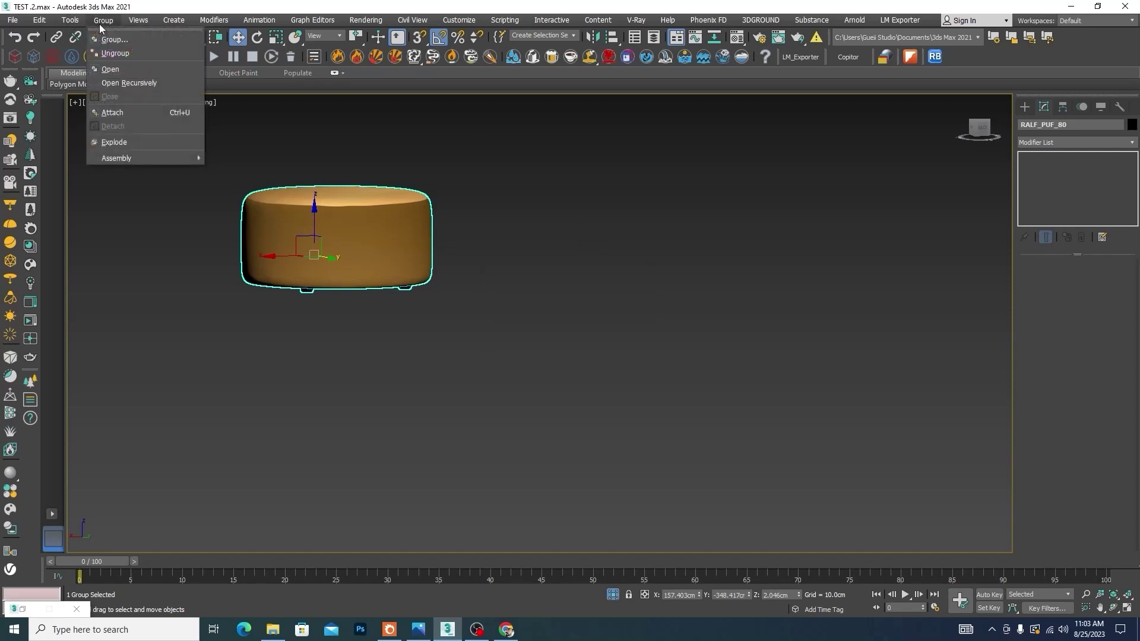
{"action": "left_click", "coordinate": [116, 83]}
{"action": "scroll", "coordinate": [336, 226], "scroll_direction": "up", "scroll_amount": 3}
{"action": "left_click", "coordinate": [348, 253]}
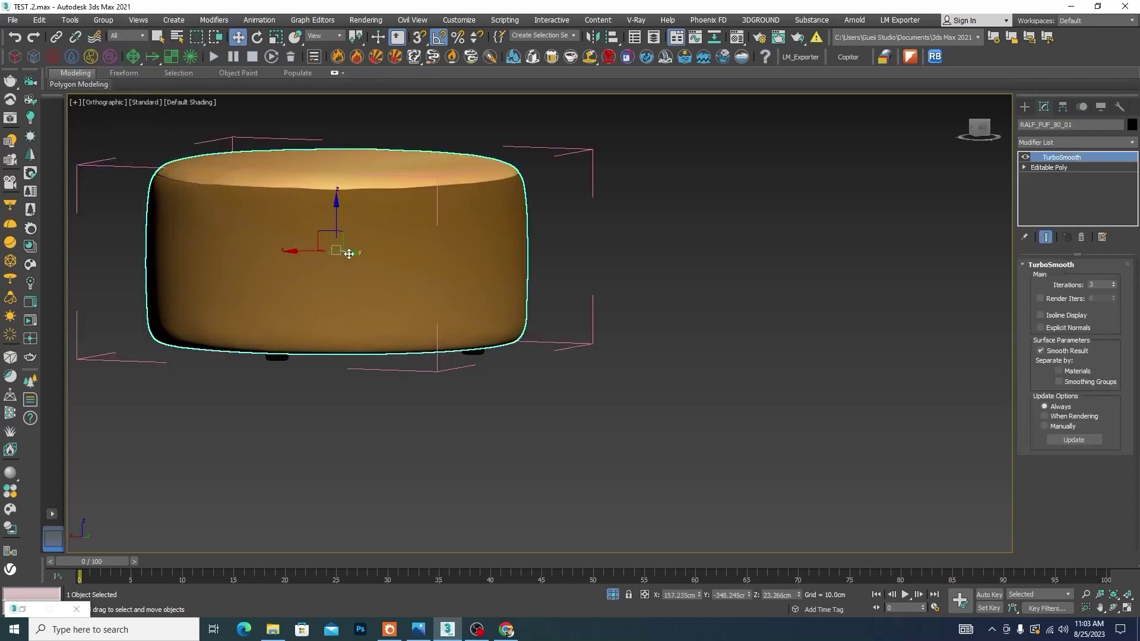
{"action": "key", "text": "m"}
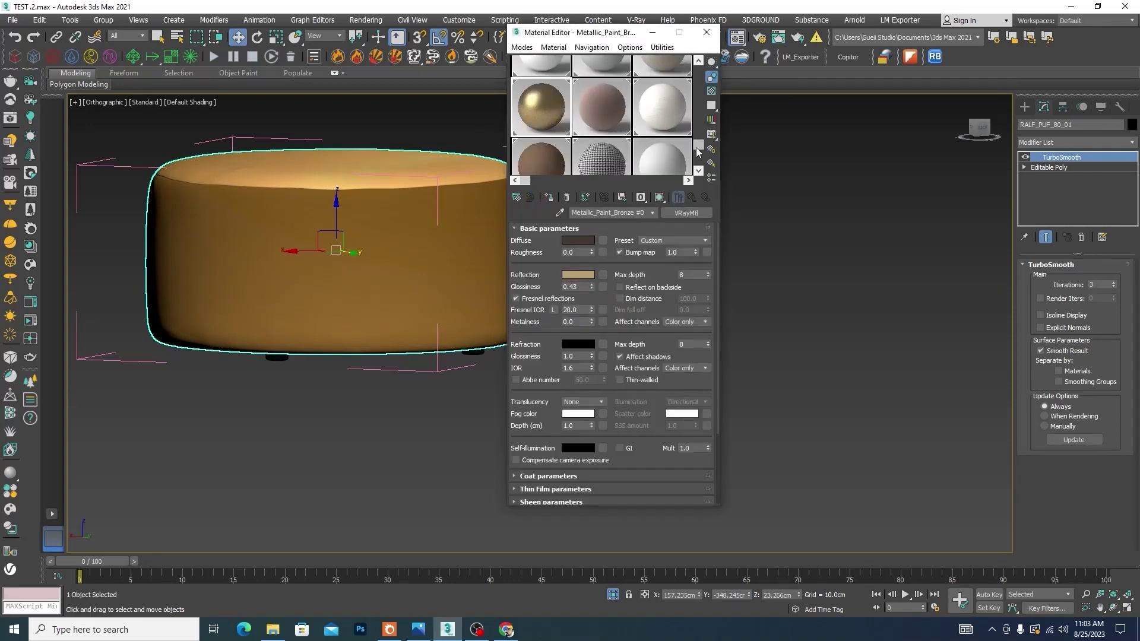
{"action": "left_click_drag", "start_coordinate": [699, 145], "coordinate": [699, 128]}
{"action": "left_click", "coordinate": [666, 91]}
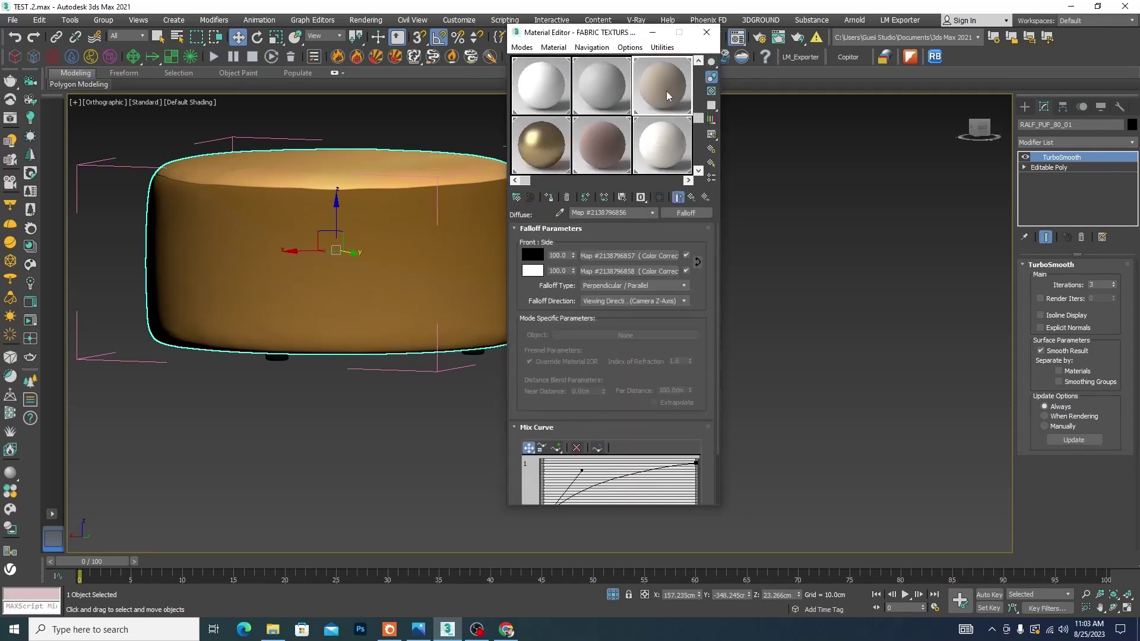
{"action": "left_click", "coordinate": [549, 198]}
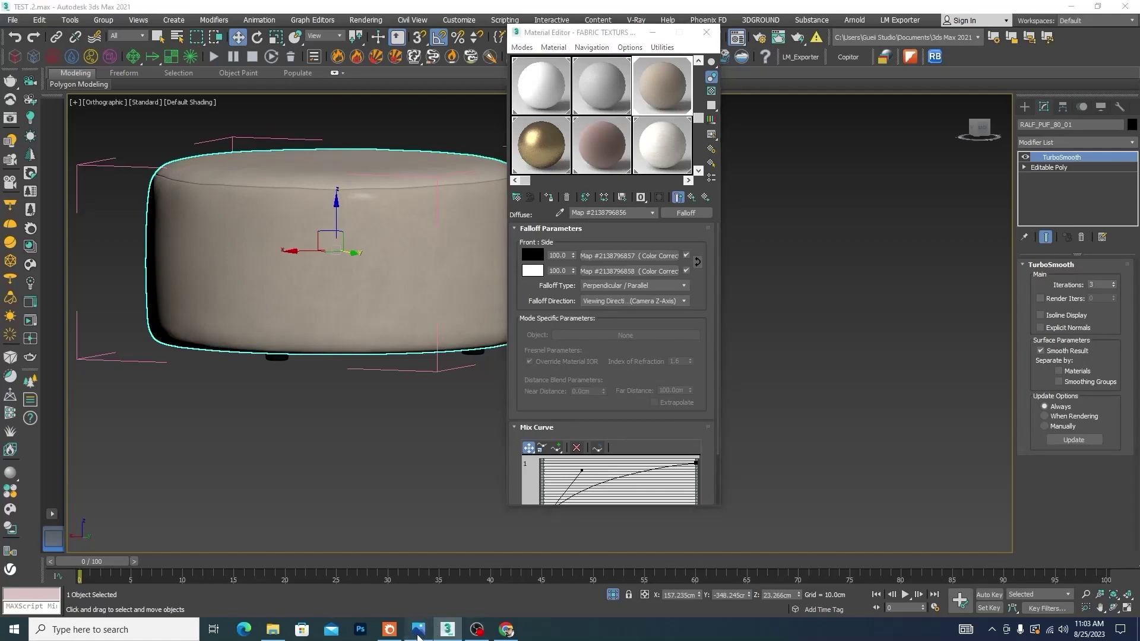
Step: Switch to the reference image 1.png in the photo viewer and examine the round pouf's upholstery up close
{"action": "left_click", "coordinate": [418, 629]}
{"action": "scroll", "coordinate": [688, 289], "scroll_direction": "down", "scroll_amount": 2}
{"action": "scroll", "coordinate": [557, 441], "scroll_direction": "up", "scroll_amount": 5}
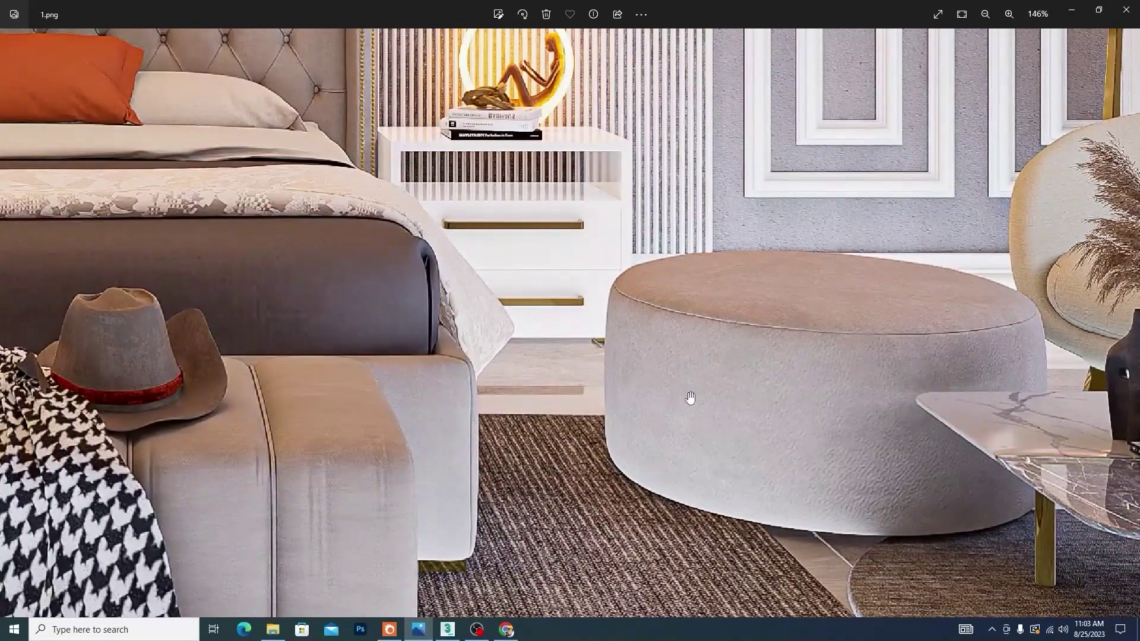
{"action": "left_click", "coordinate": [1072, 8]}
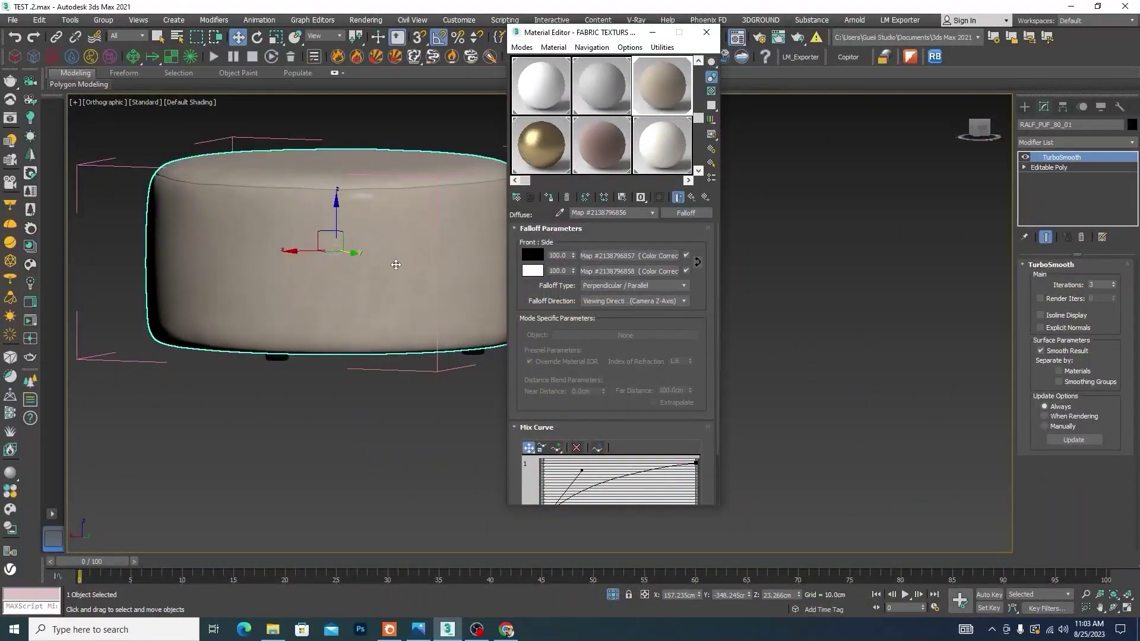
Step: Assign the gold Metallic_Paint_Bronze material to the small feet under the pouf
{"action": "scroll", "coordinate": [362, 229], "scroll_direction": "up", "scroll_amount": 6}
{"action": "left_click", "coordinate": [463, 359]}
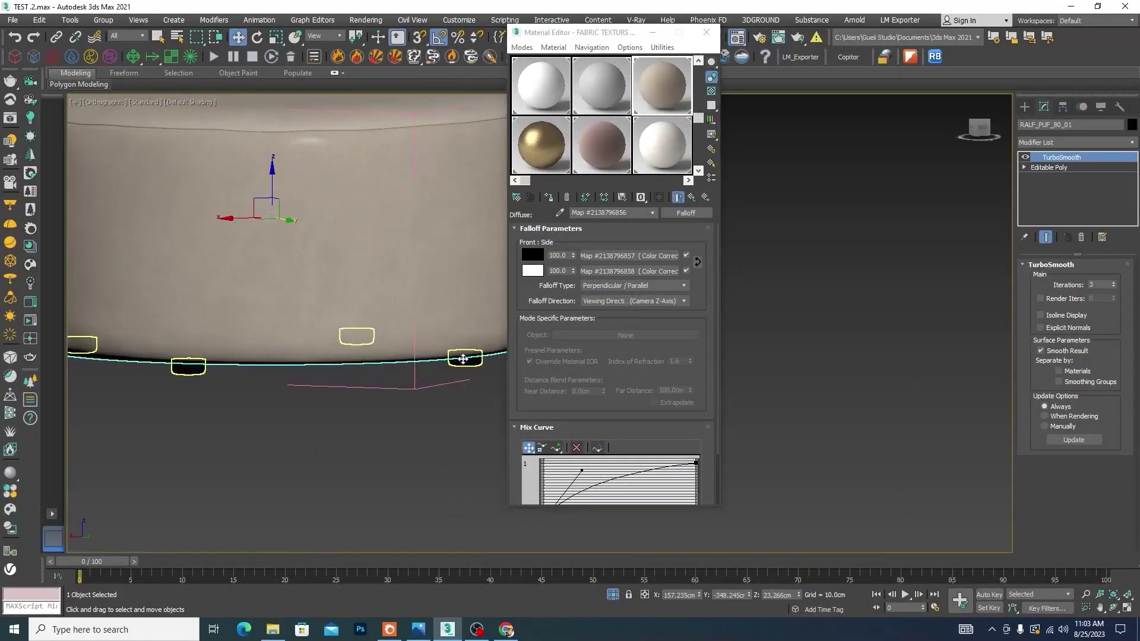
{"action": "left_click", "coordinate": [541, 146]}
{"action": "left_click", "coordinate": [548, 197]}
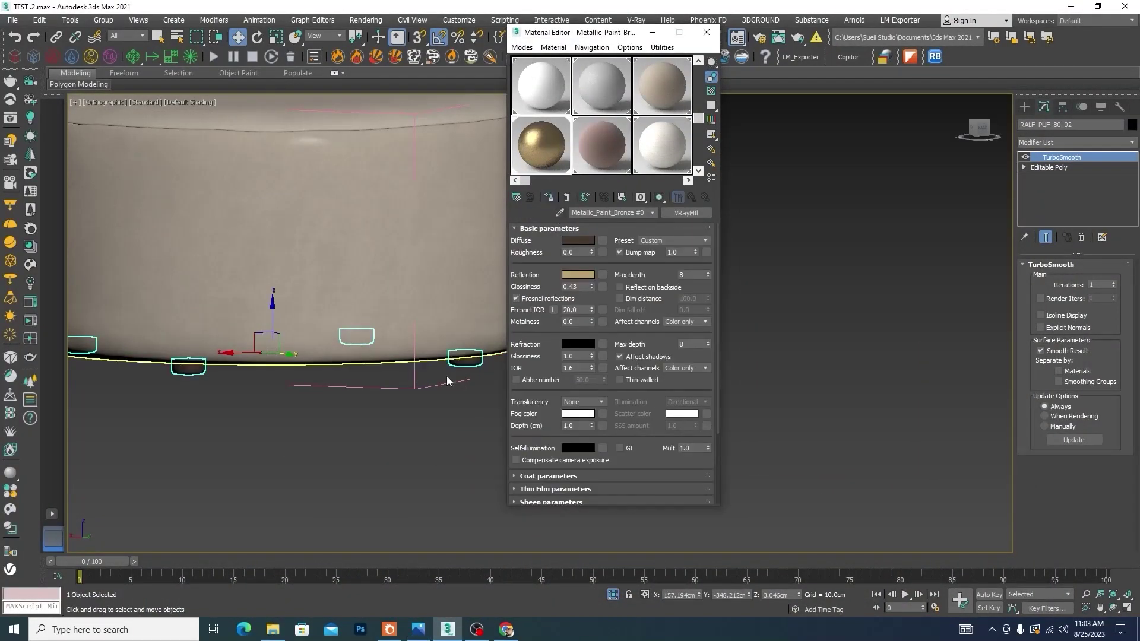
Step: Deselect the pouf's feet, put the material editor away and end the pouf's isolation to restore the full bedroom in four views
{"action": "left_click", "coordinate": [397, 484]}
{"action": "left_click", "coordinate": [654, 33]}
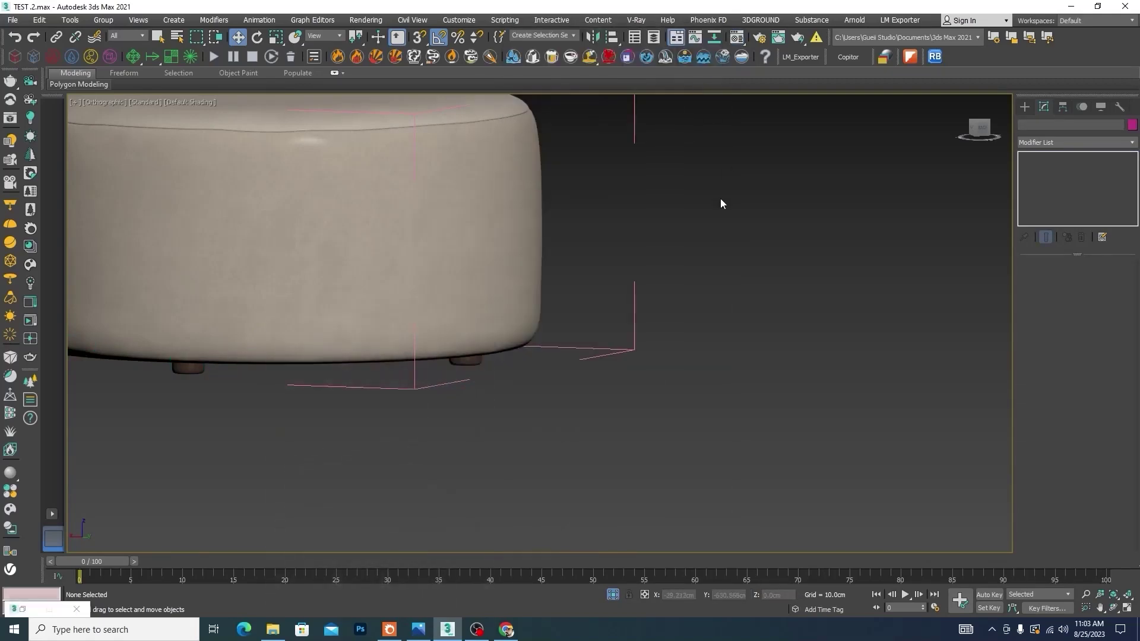
{"action": "key", "text": "alt+w"}
{"action": "left_click", "coordinate": [613, 595]}
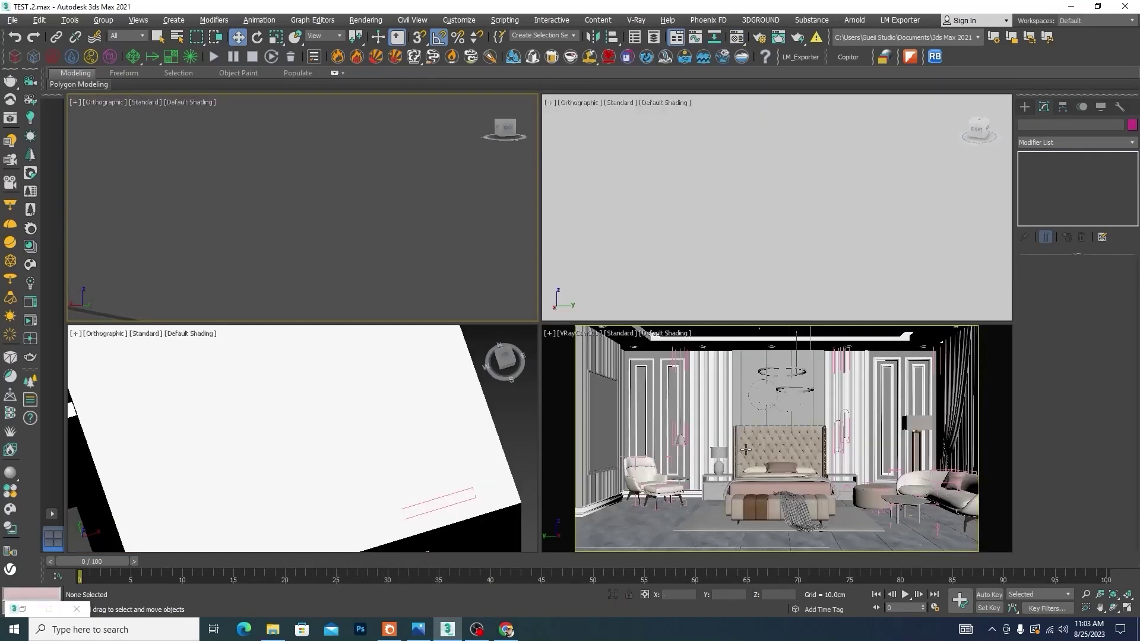